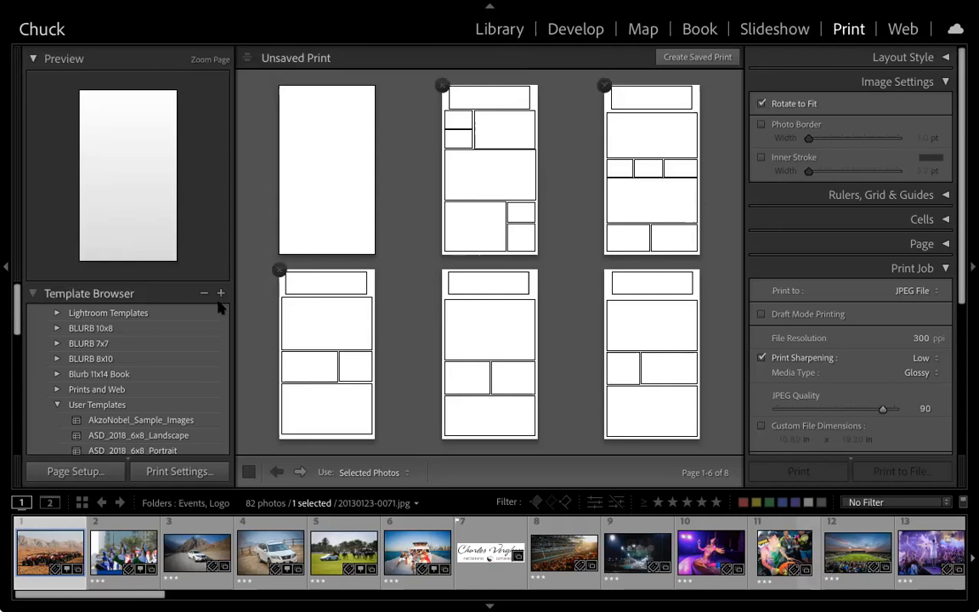
Look through the template folders and the User Templates list in the Template Browser
scroll(160, 306, "down", 3)
scroll(160, 306, "up", 3)
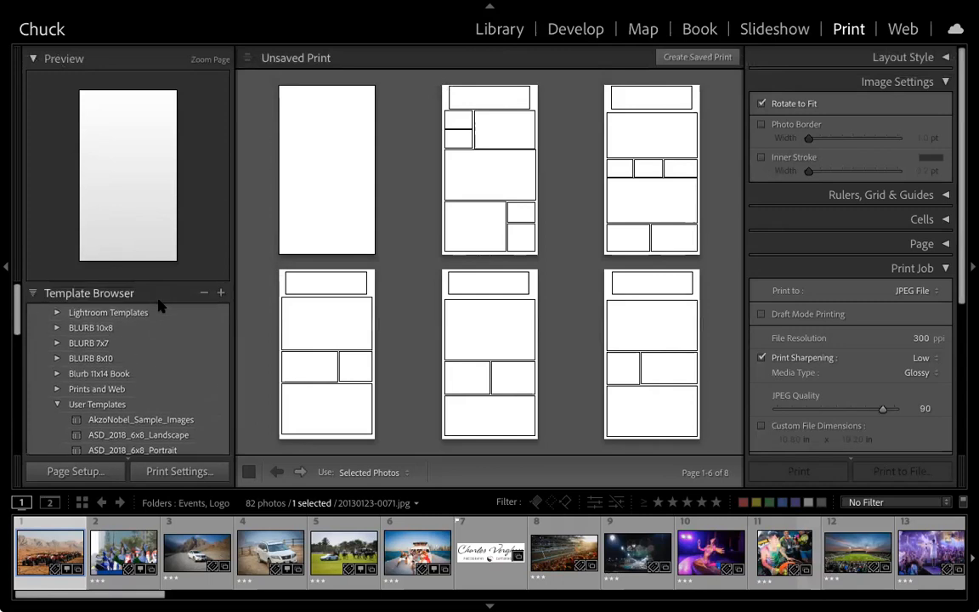
left_click(32, 295)
left_click(32, 320)
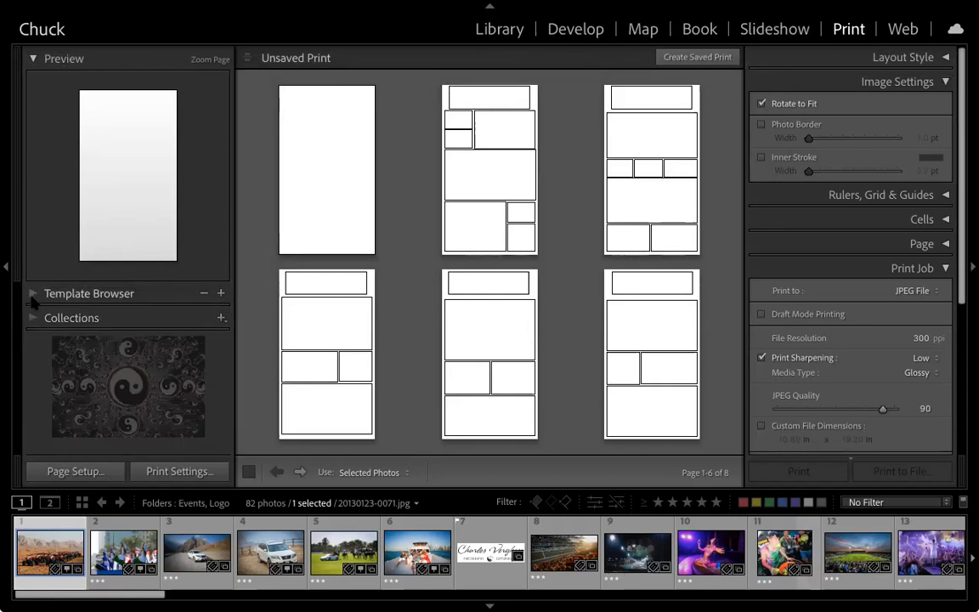
left_click(33, 295)
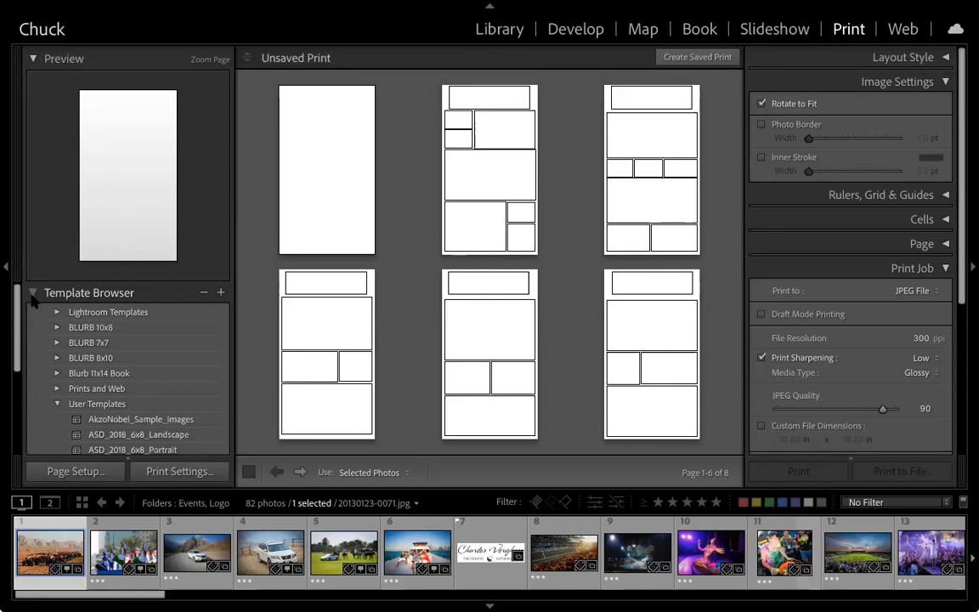
scroll(120, 351, "down", 2)
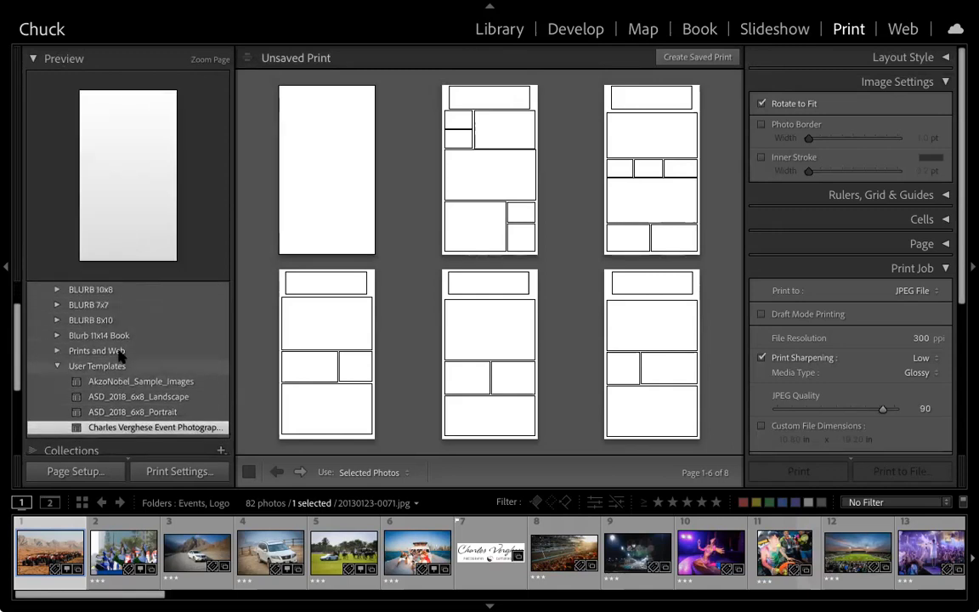
scroll(120, 353, "up", 2)
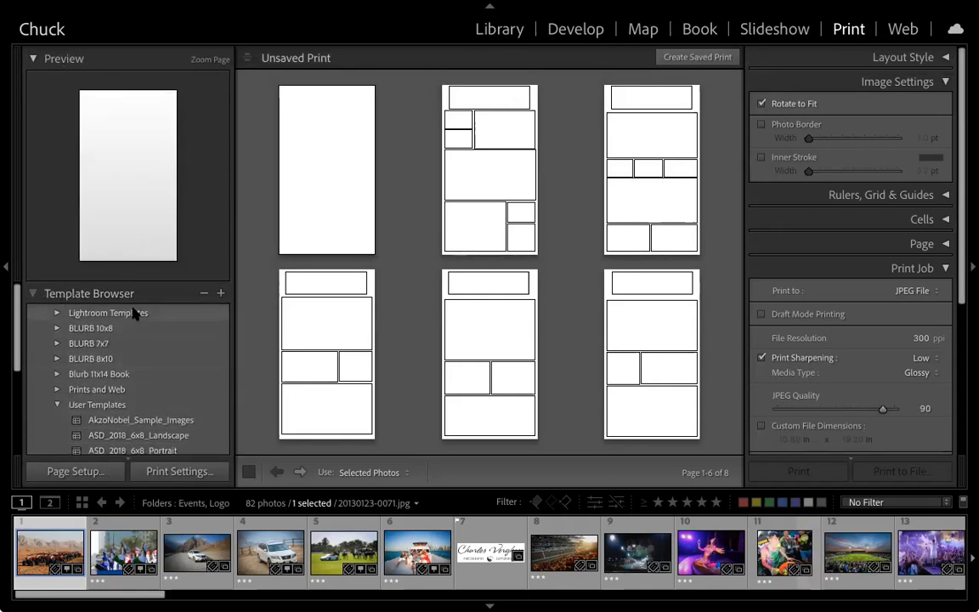
Check the name and folder options for saving a new print template, closing the dialog without creating one
left_click(221, 293)
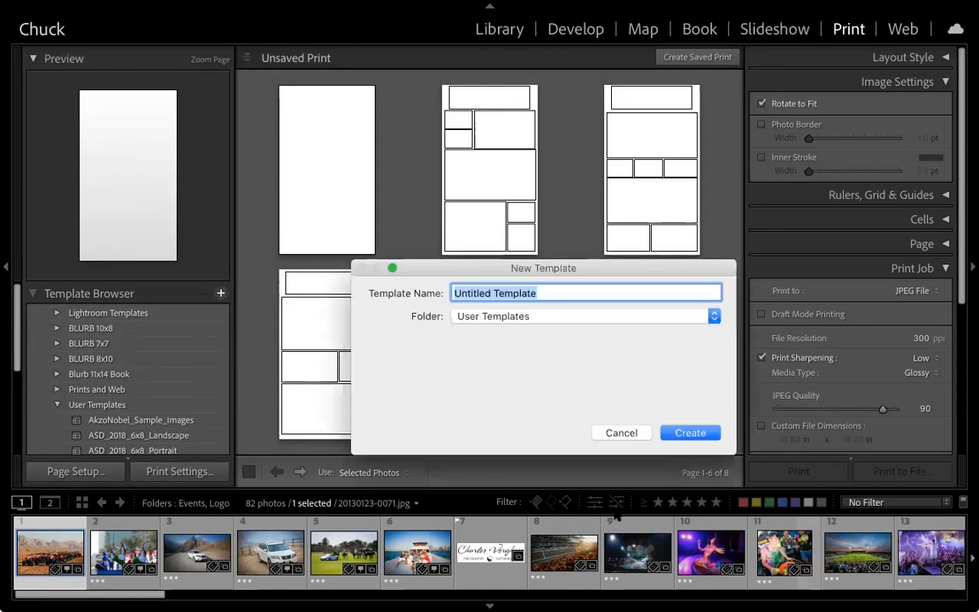
left_click(627, 433)
scroll(189, 288, "down", 3)
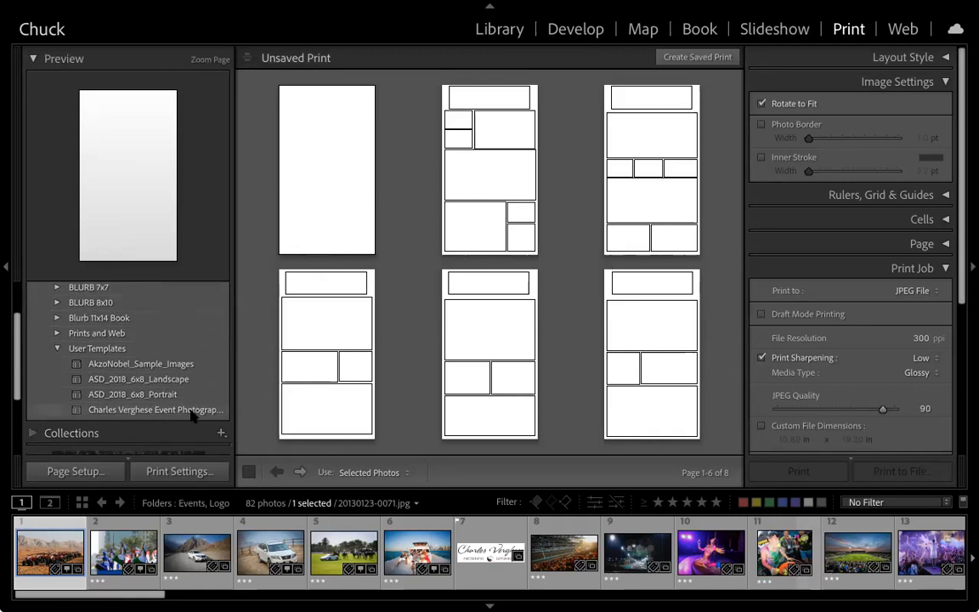
scroll(150, 377, "up", 3)
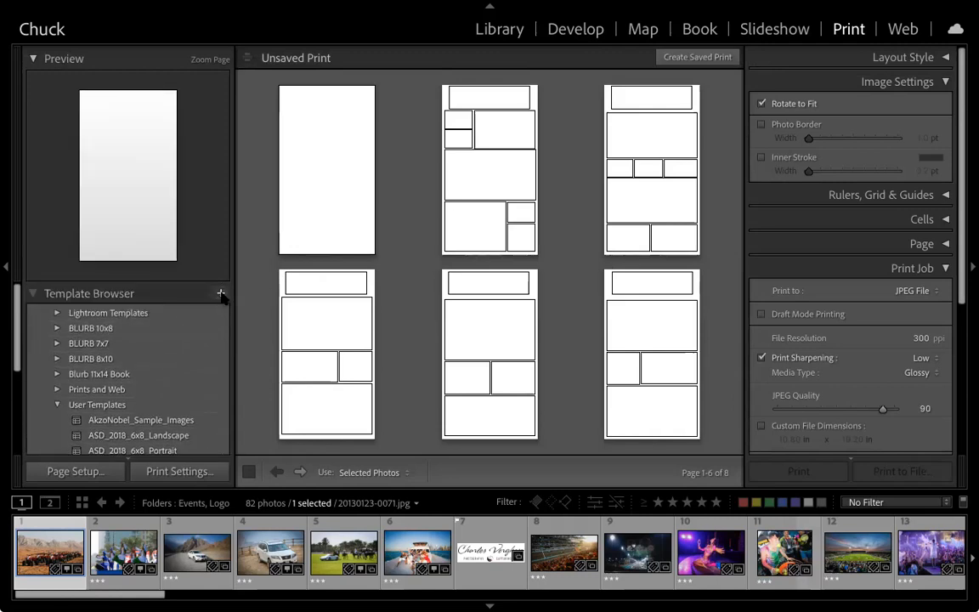
left_click(221, 294)
left_click(524, 319)
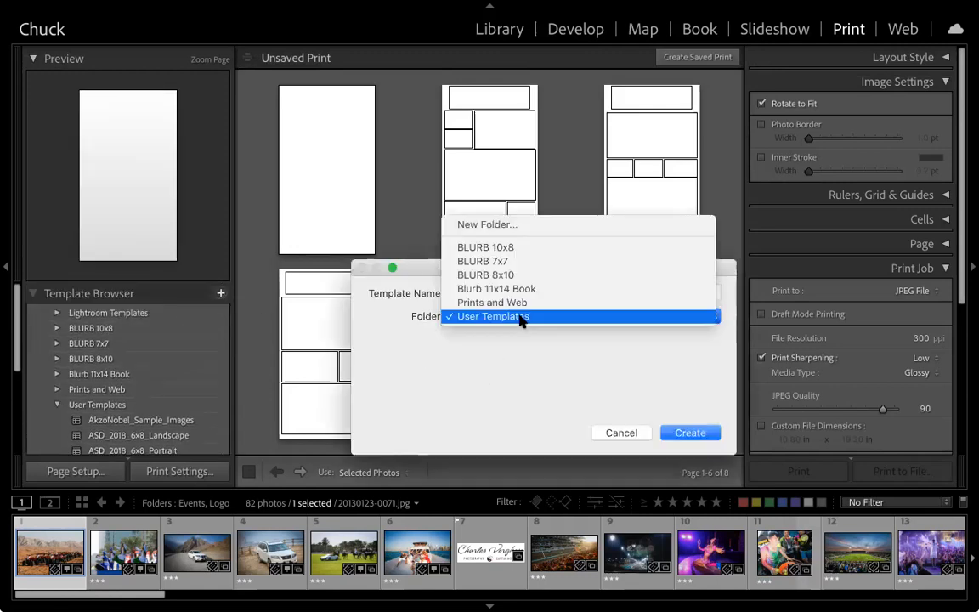
left_click(524, 311)
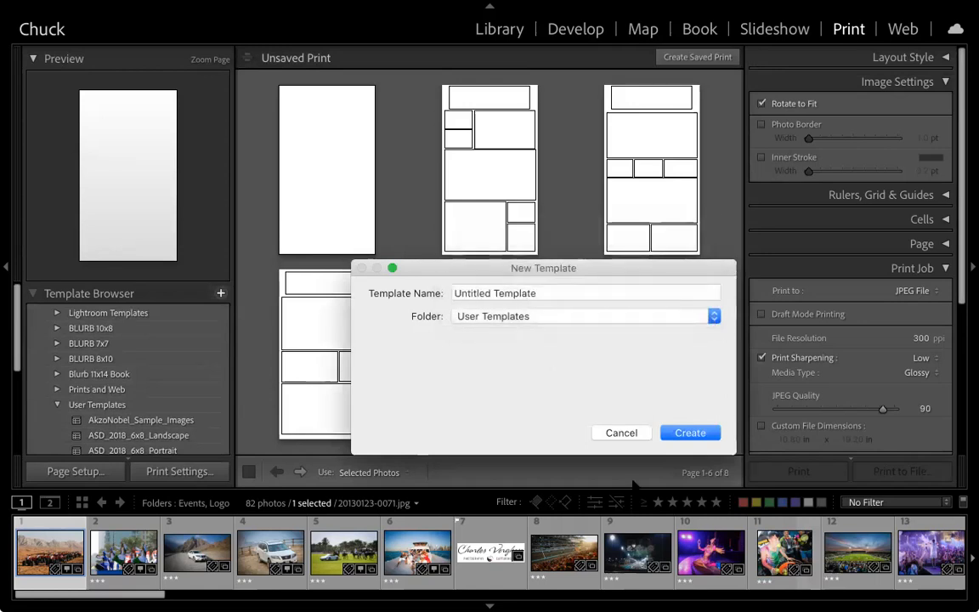
left_click(624, 433)
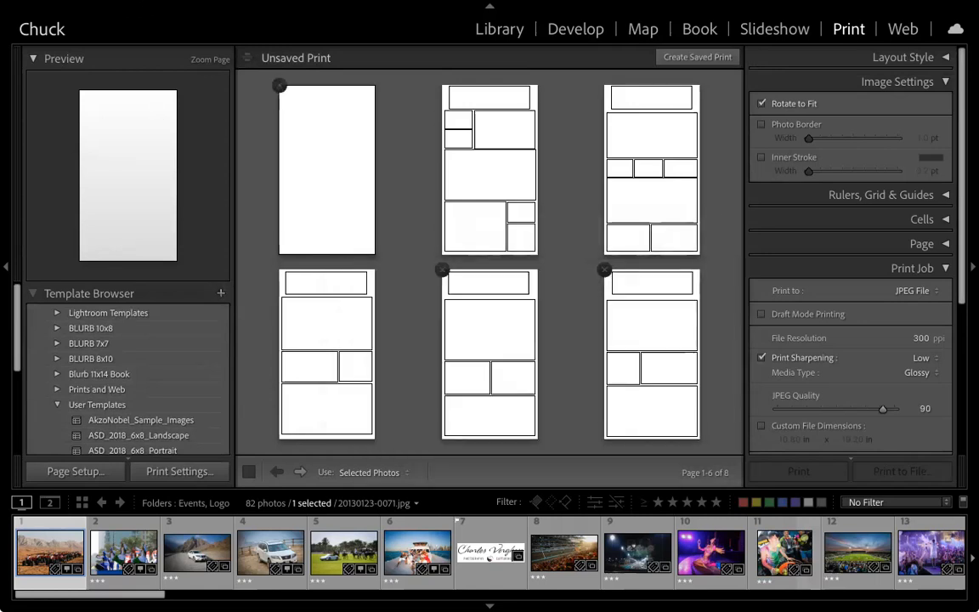
left_click(156, 8)
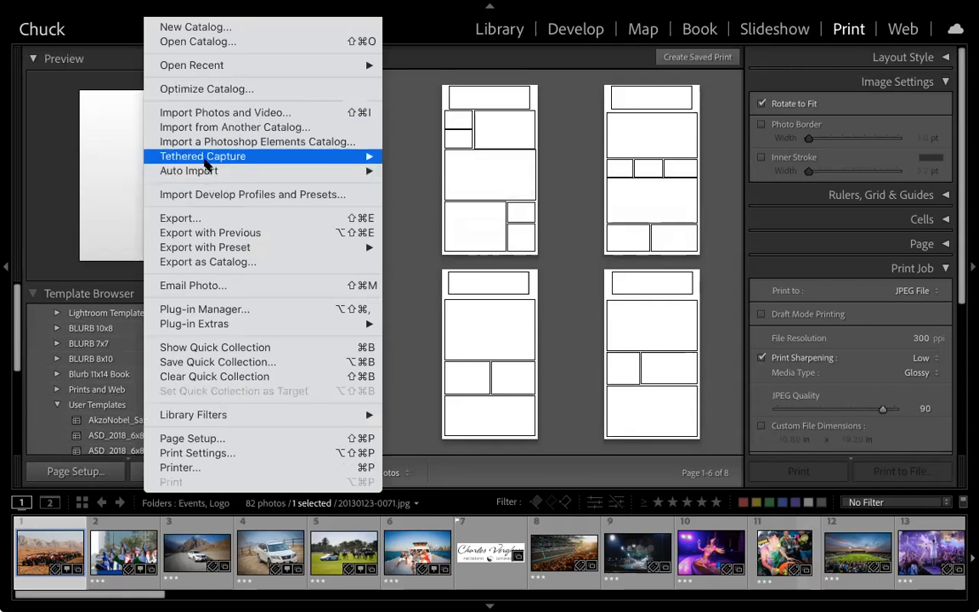
mouse_move(206, 164)
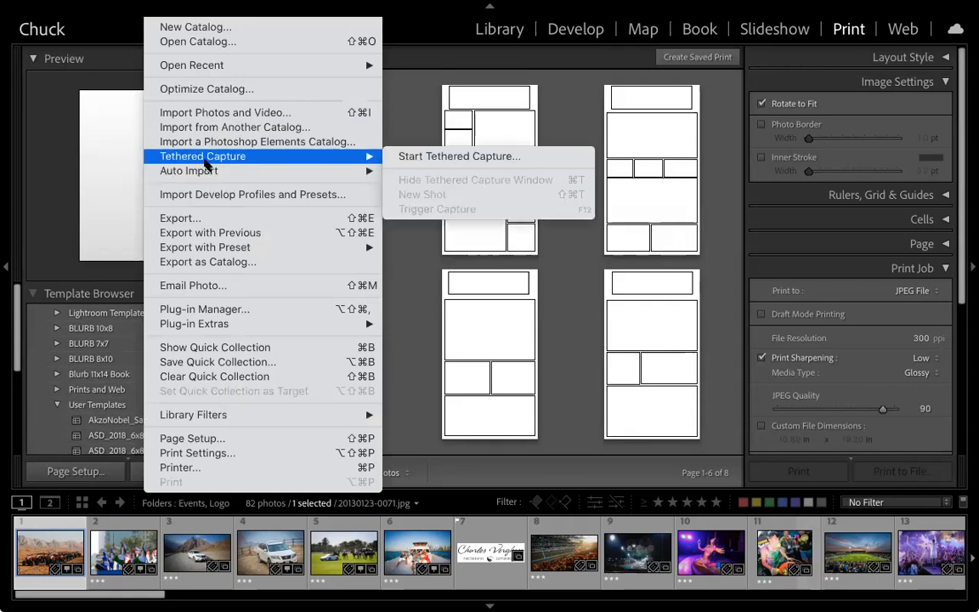
left_click(66, 364)
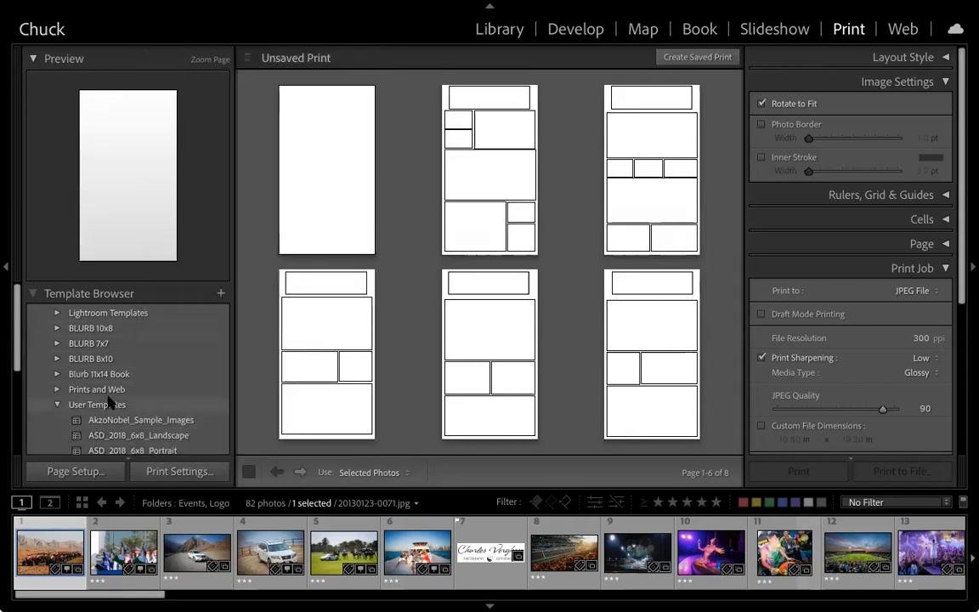
Open the template import dialog for User Templates to view the template file on the Desktop, and close it without importing
right_click(109, 406)
left_click(77, 403)
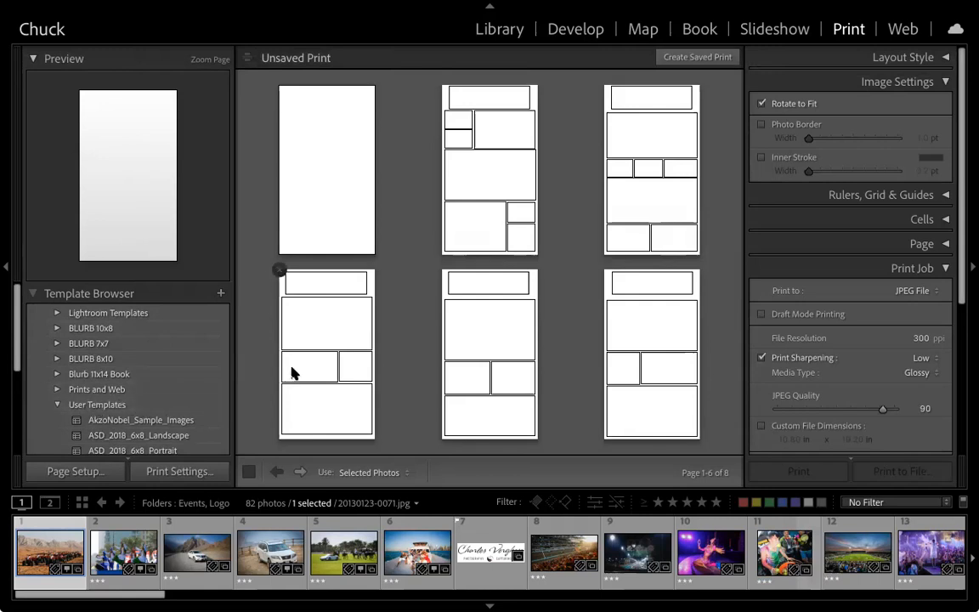
right_click(166, 406)
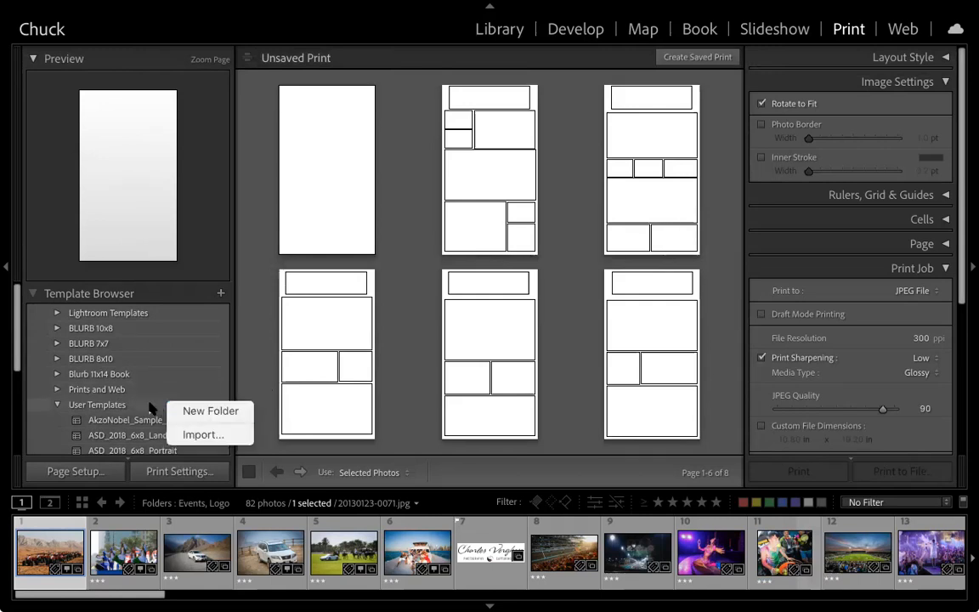
left_click(201, 435)
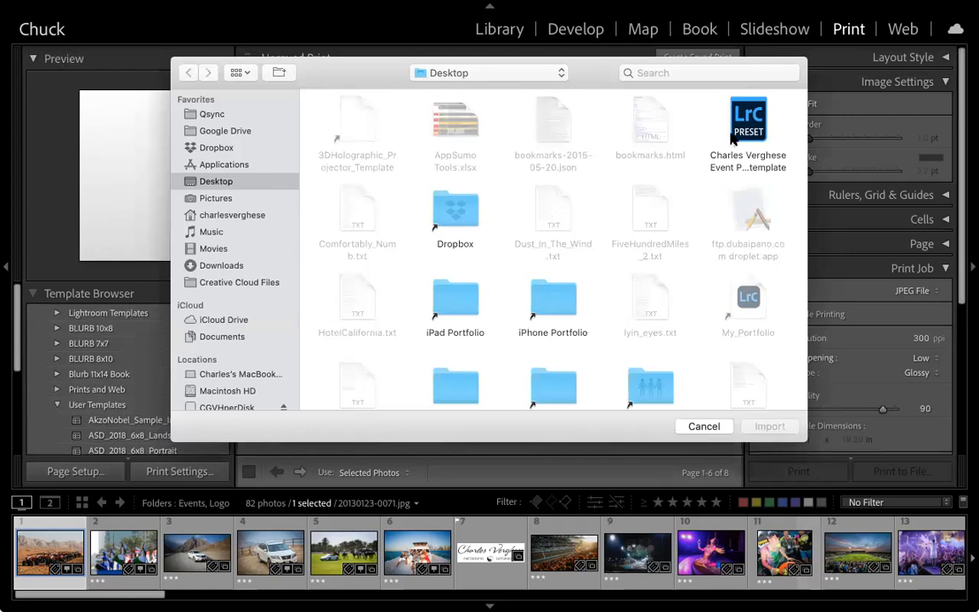
left_click(704, 427)
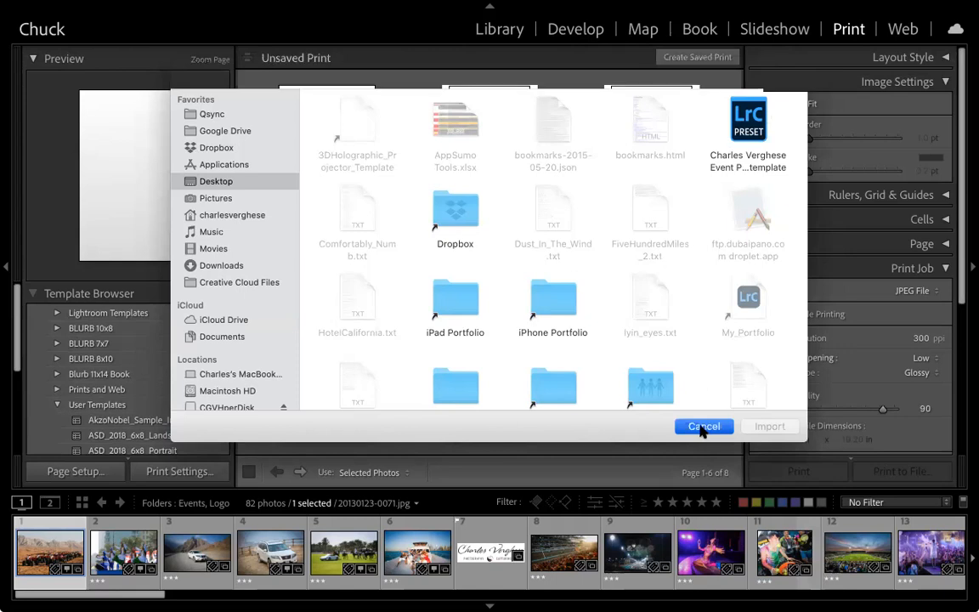
View the full name of the event photography template in its rename dialog, and cancel without renaming
scroll(104, 352, "down", 3)
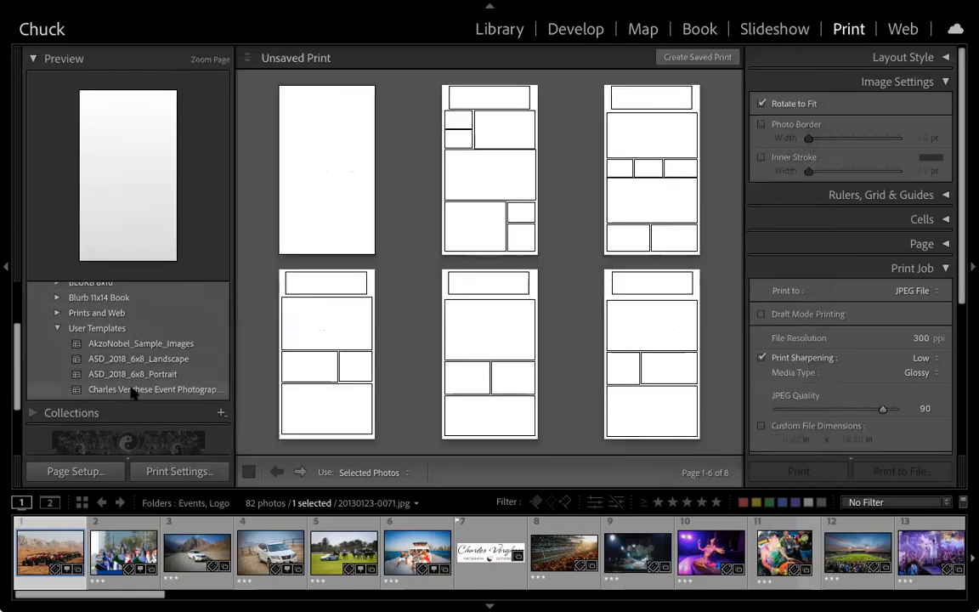
right_click(132, 391)
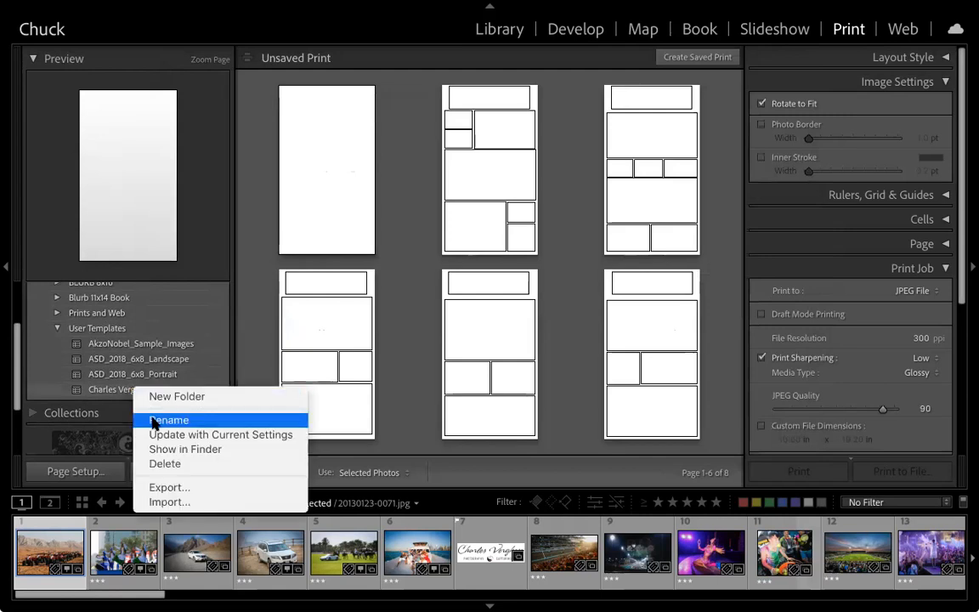
left_click(102, 392)
right_click(132, 392)
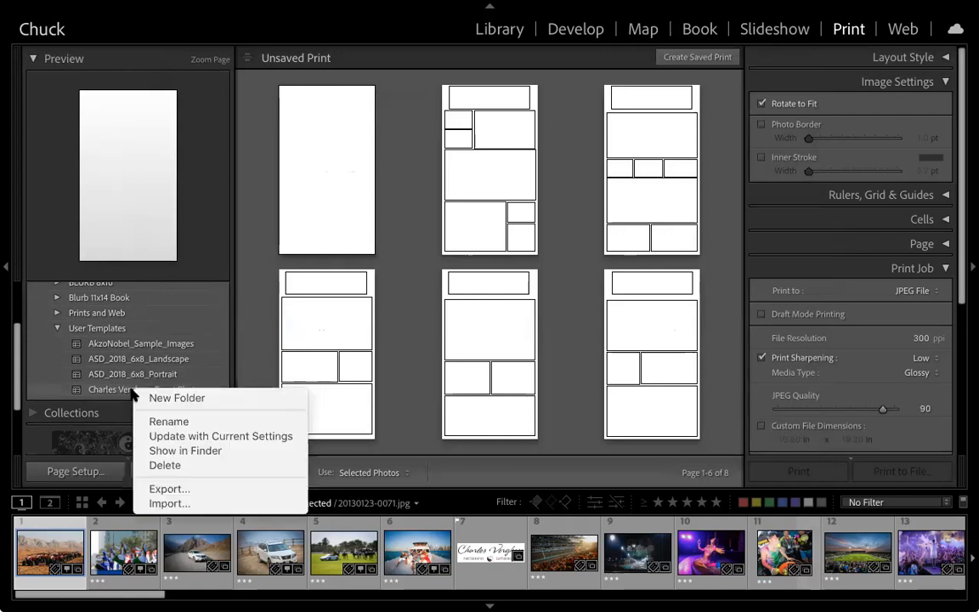
left_click(167, 422)
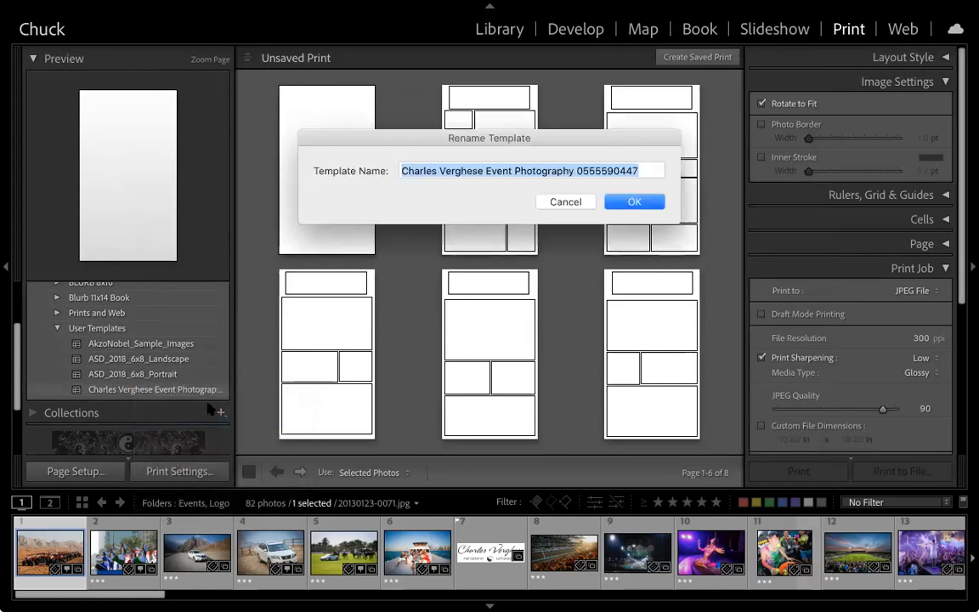
left_click(397, 167)
left_click(402, 170)
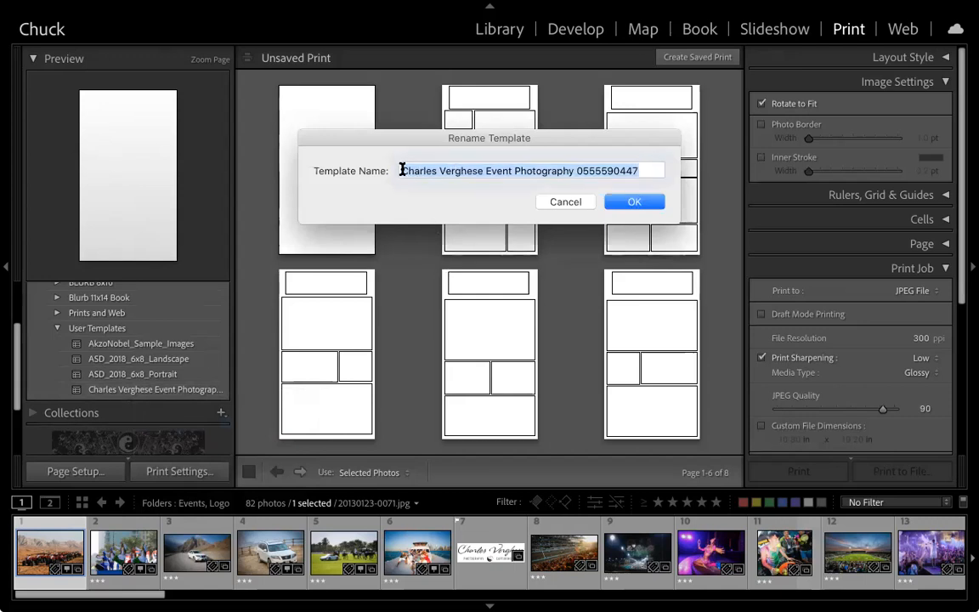
left_click(483, 170)
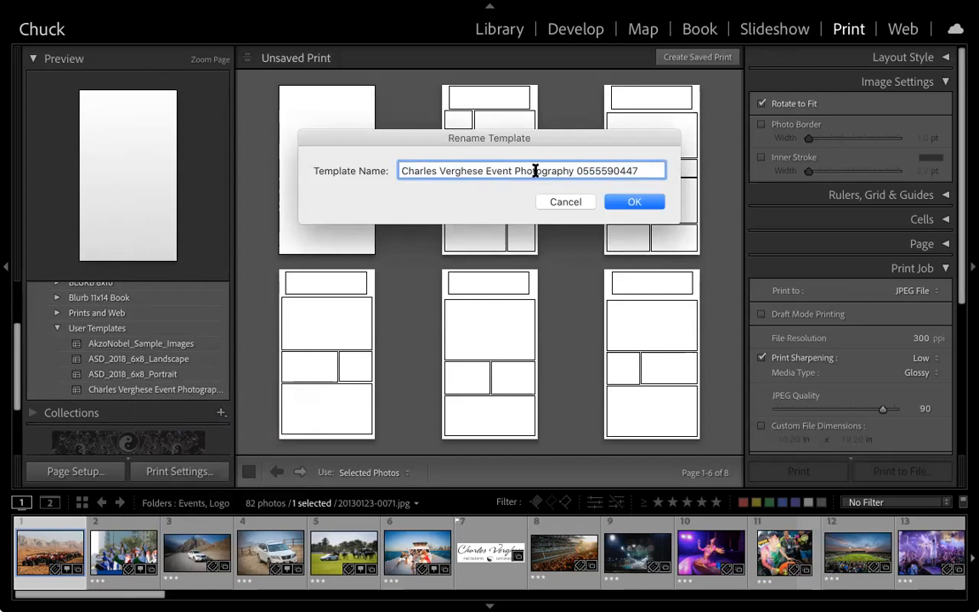
left_click(562, 202)
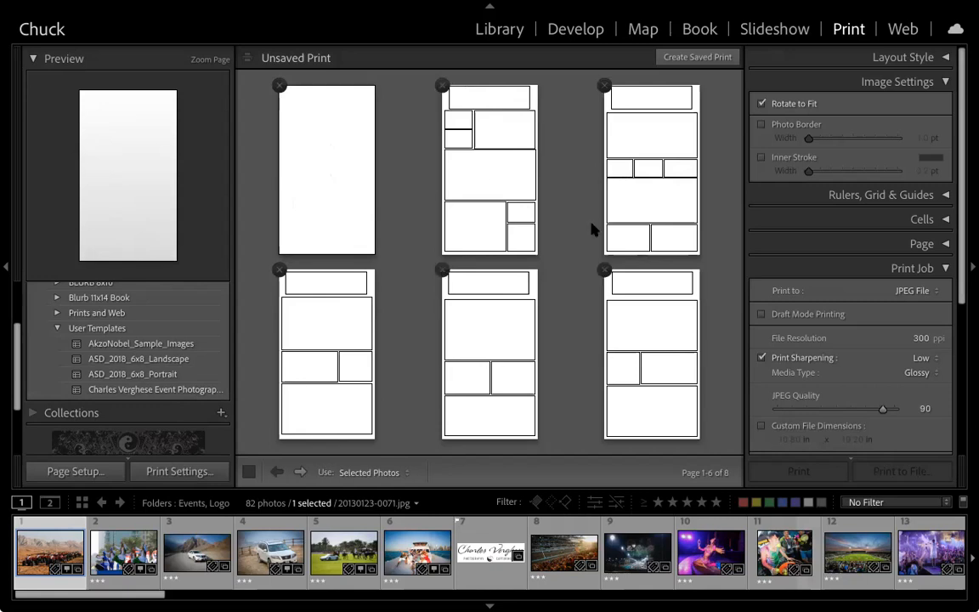
Examine all the multi-page print layout's pages, including pages 7 and 8, and return to the first six pages
left_click(300, 473)
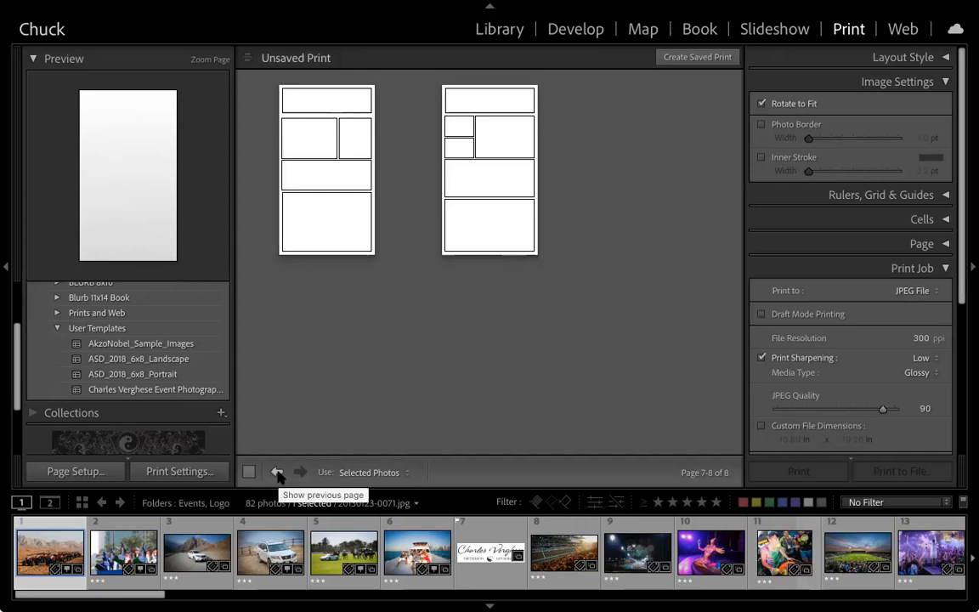
left_click(277, 472)
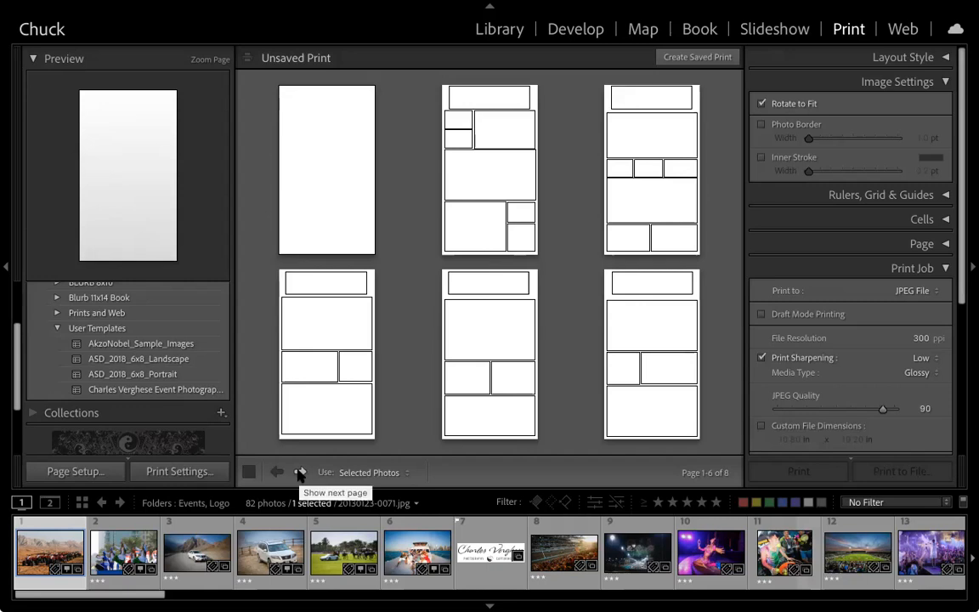
left_click(300, 473)
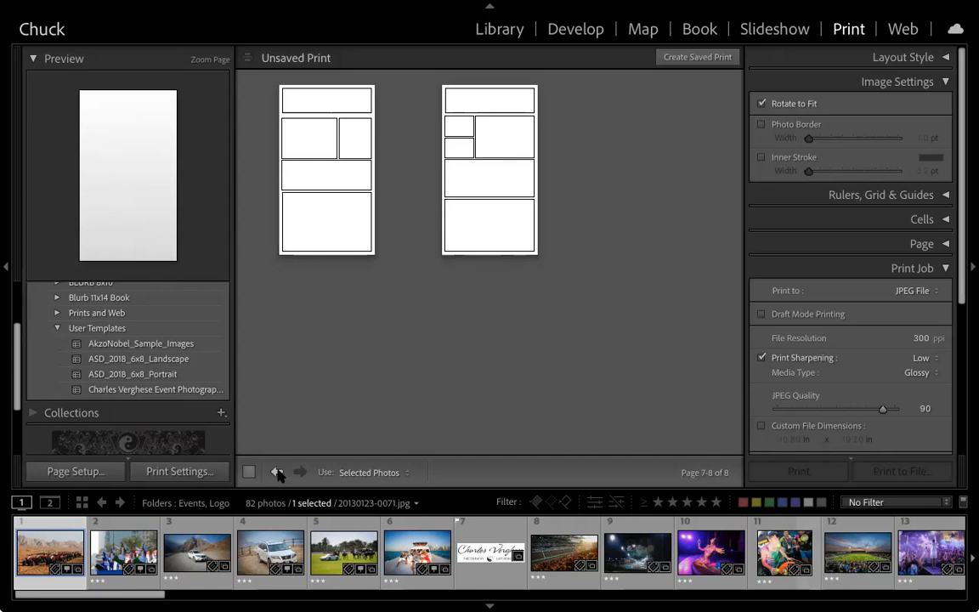
left_click(278, 473)
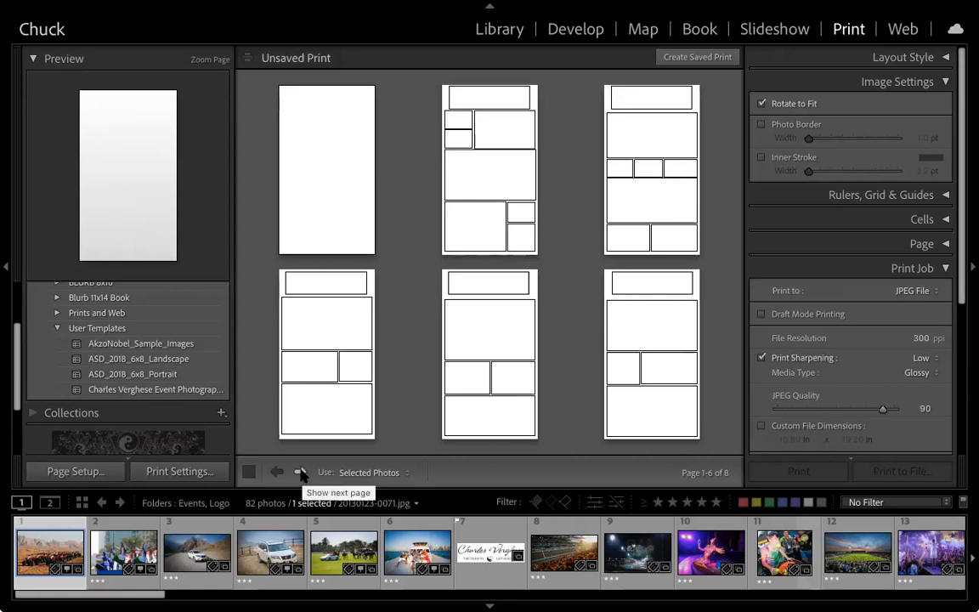
left_click(300, 473)
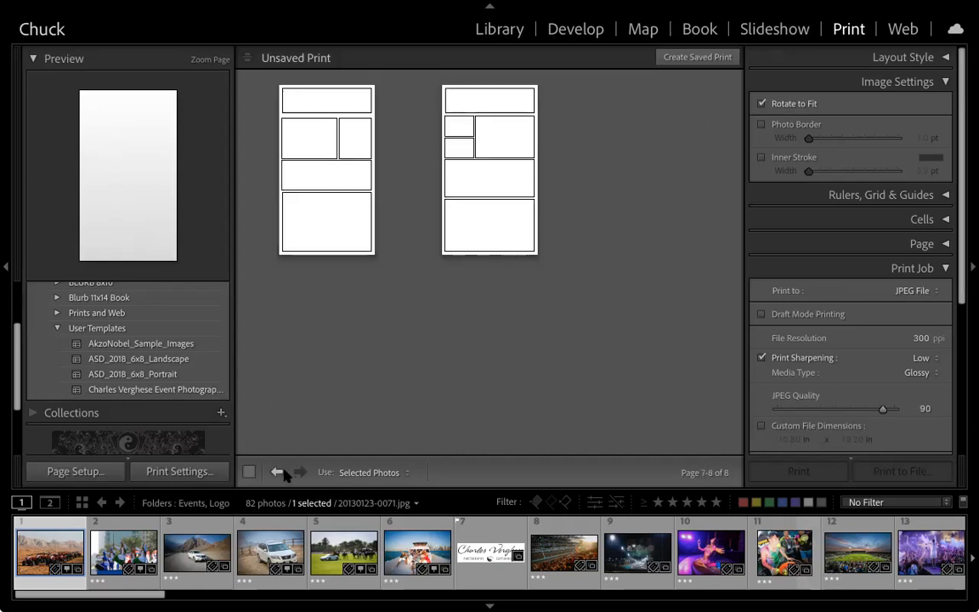
left_click(277, 472)
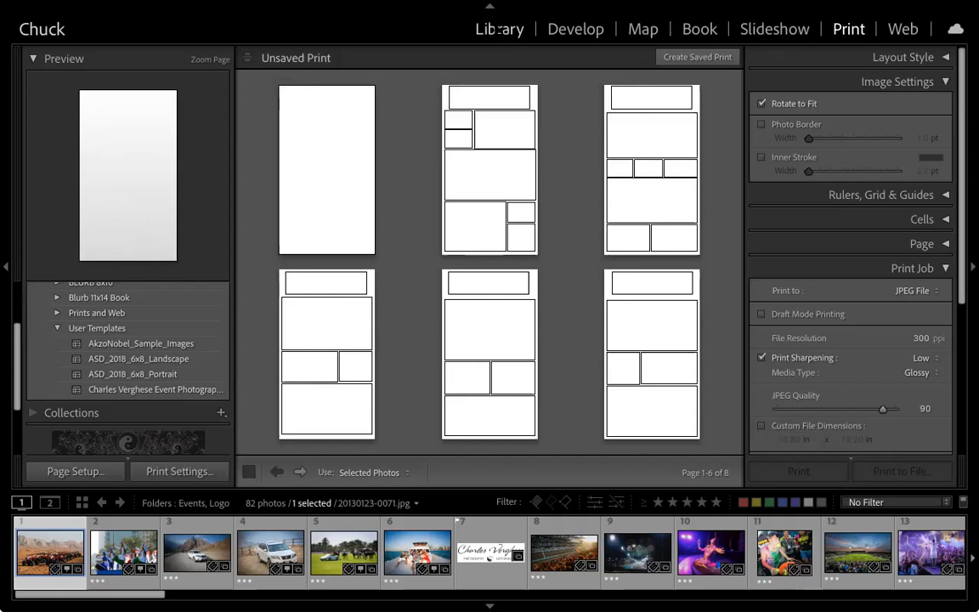
Switch to the Library with the folder list shown, and select the transparent PNG logo among the Events and Logo photos
left_click(499, 29)
mouse_move(6, 240)
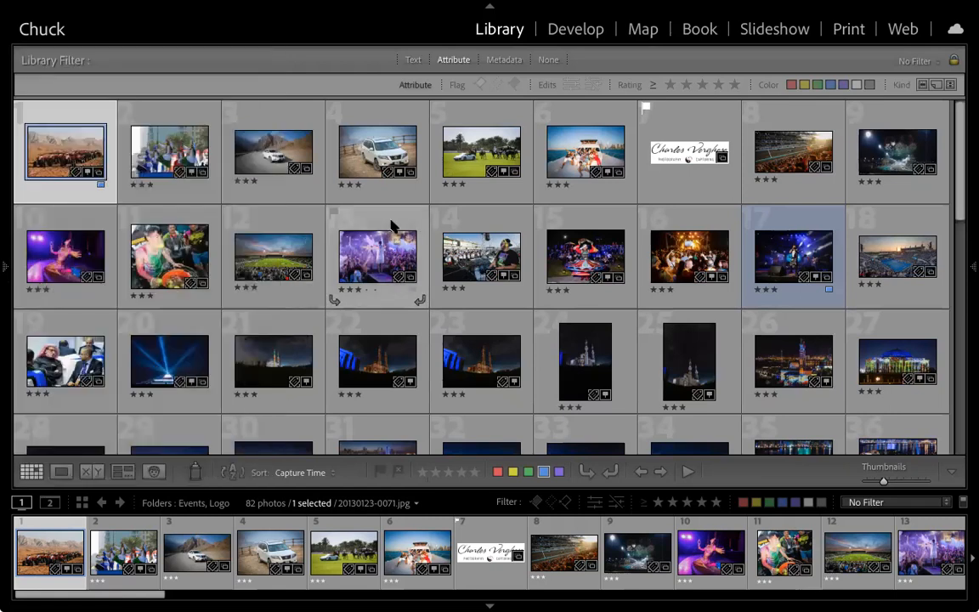
left_click(5, 267)
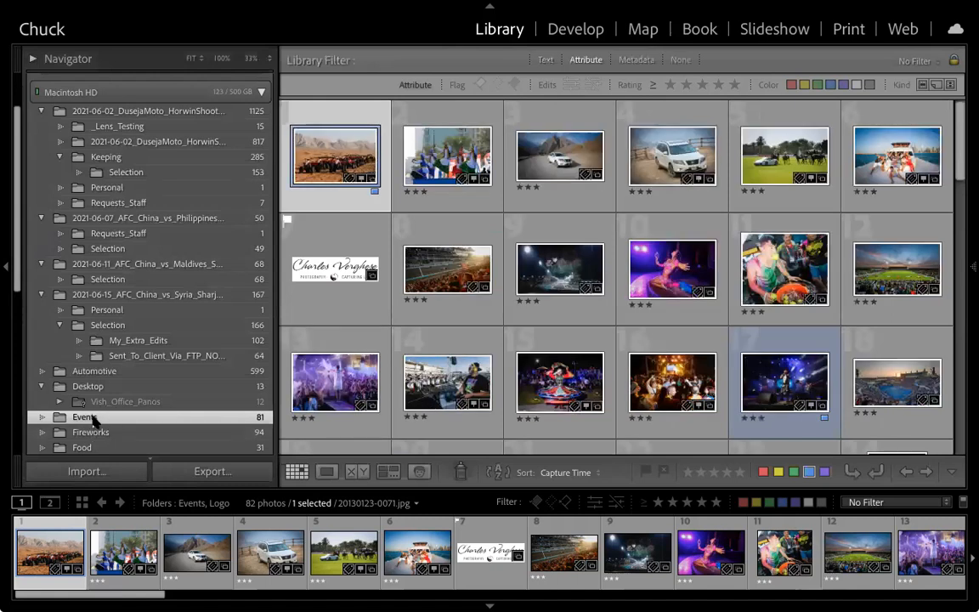
scroll(109, 422, "down", 3)
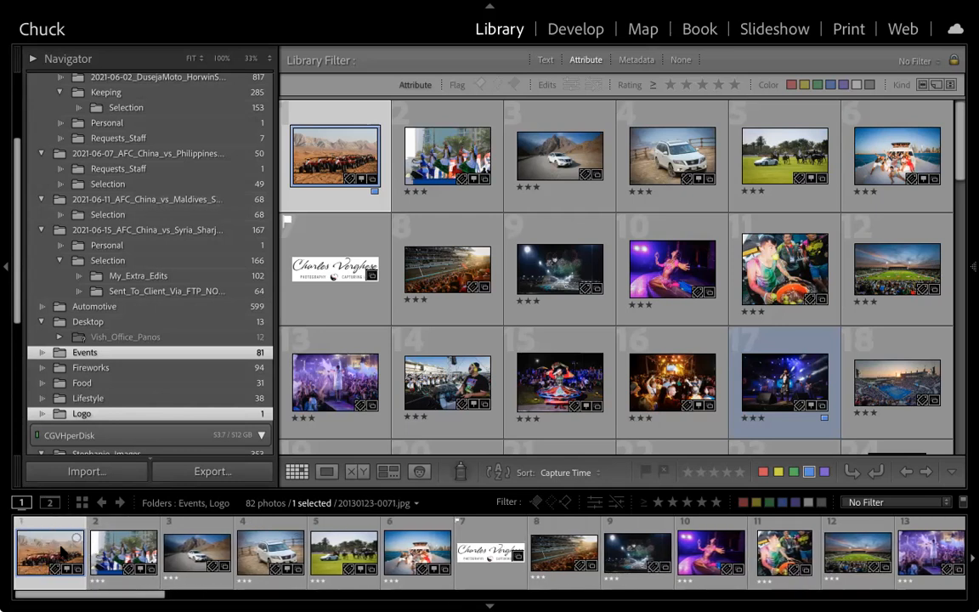
left_click(479, 549)
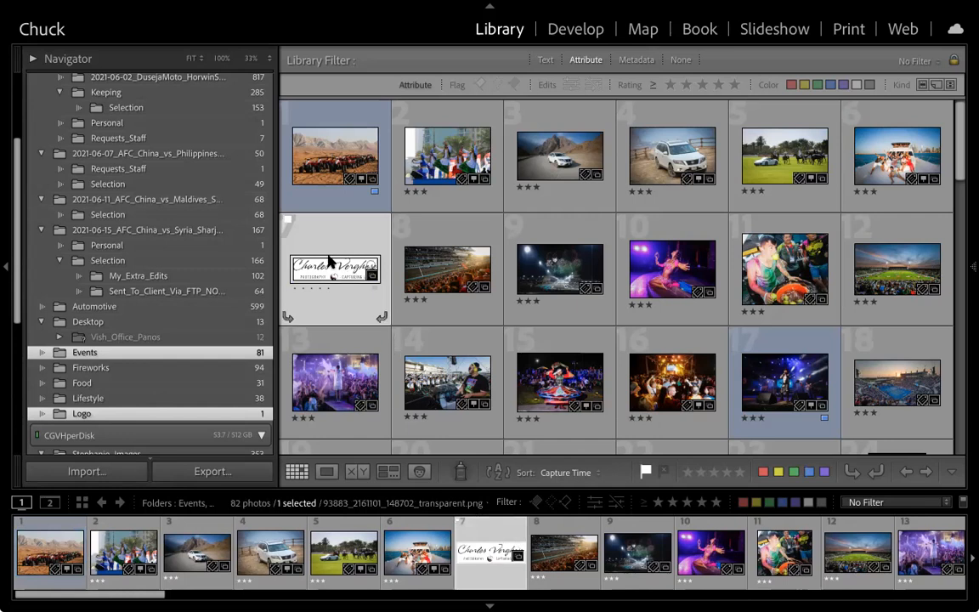
Examine the transparent PNG logo at full size, and look through the event photos that follow it
double_click(510, 550)
key("Right")
key("Right")
key("Right")
key("Right")
key("Right")
key("Right")
key("Right")
key("Right")
key("Right")
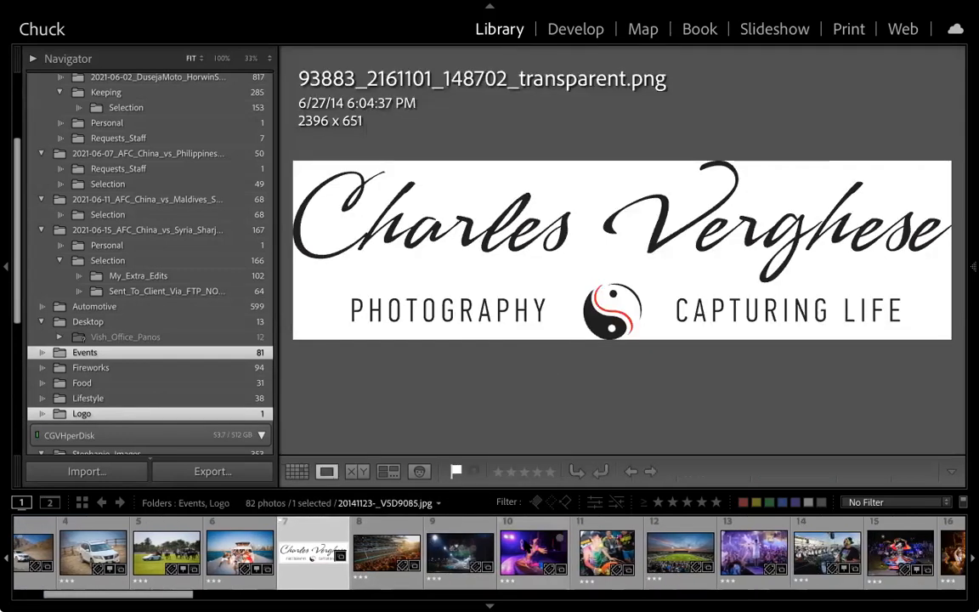
key("Right")
key("Right")
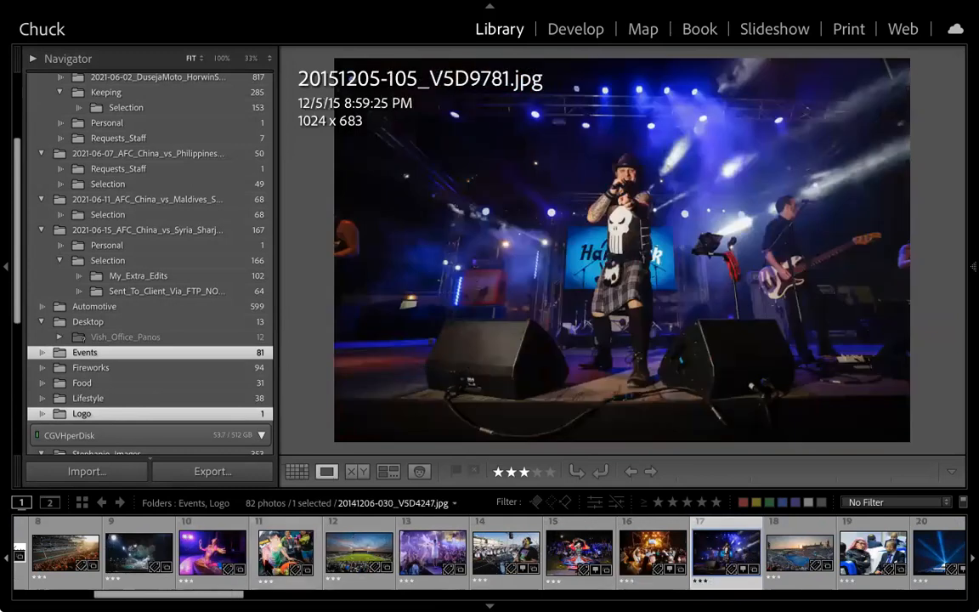
scroll(212, 548, "up", 3)
scroll(148, 548, "up", 5)
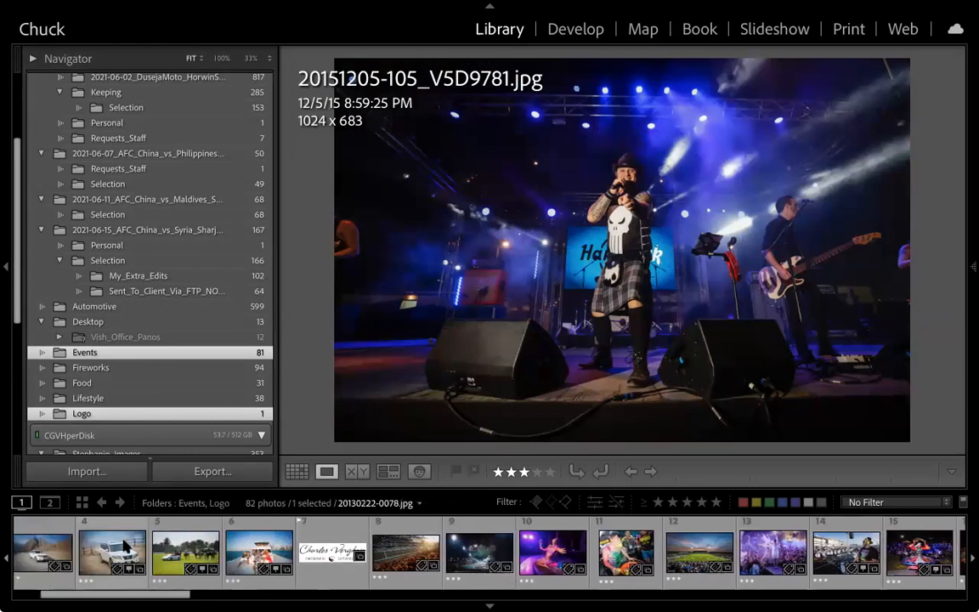
scroll(126, 544, "down", 15)
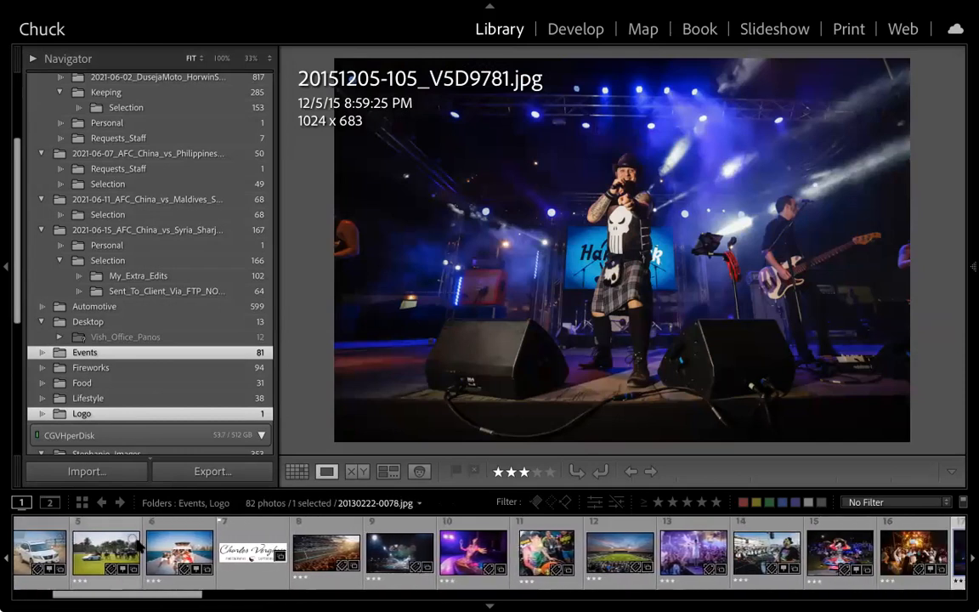
scroll(157, 544, "down", 6)
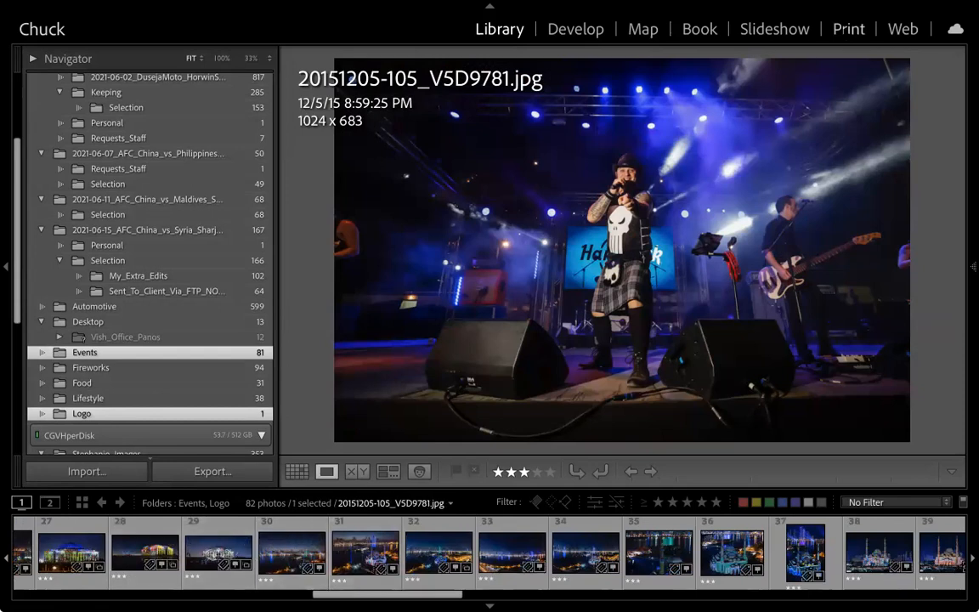
Switch to Print and place the transparent PNG logo in the header cells of pages 2 to 6
left_click(848, 29)
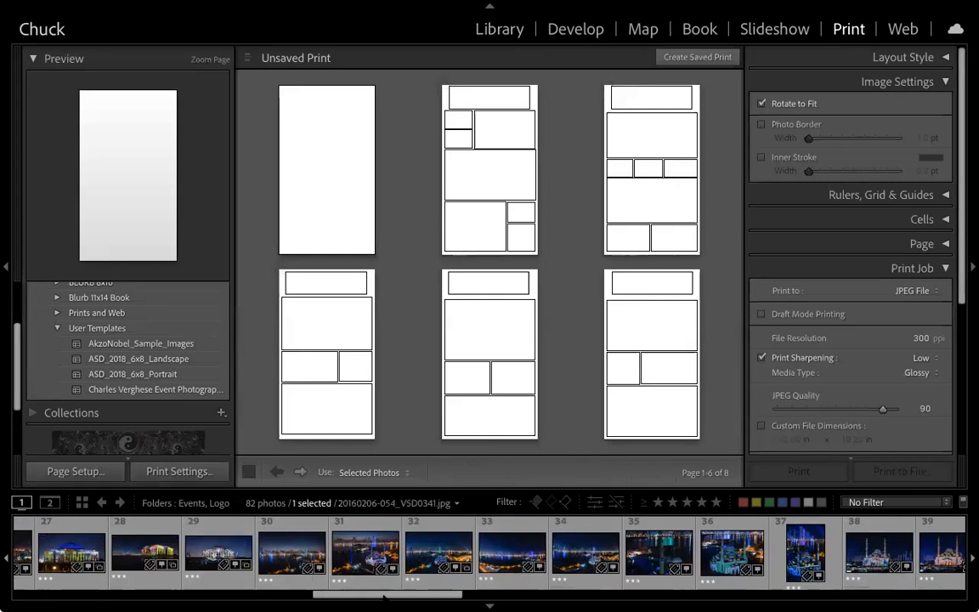
left_click_drag(339, 592, 42, 590)
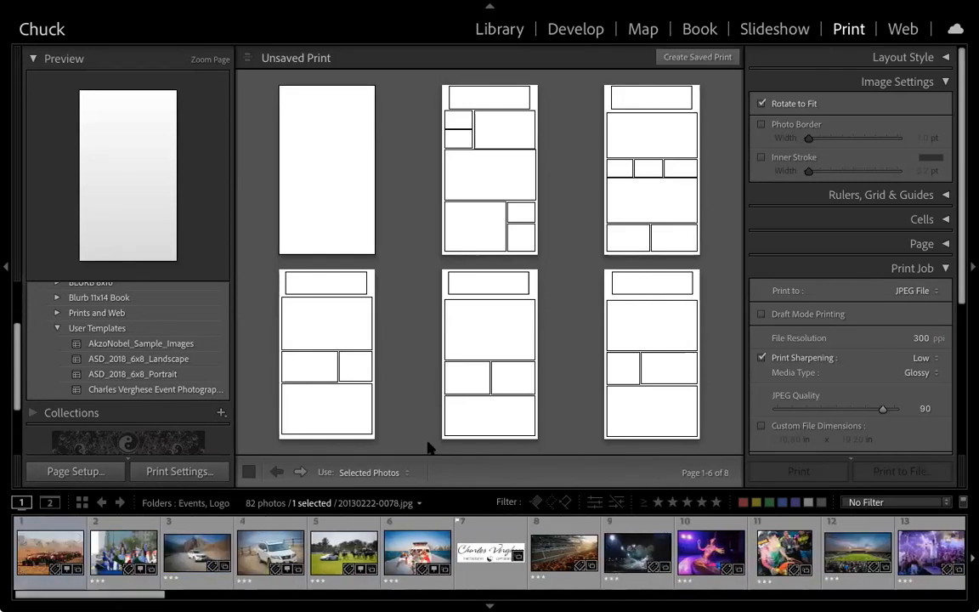
left_click(486, 554)
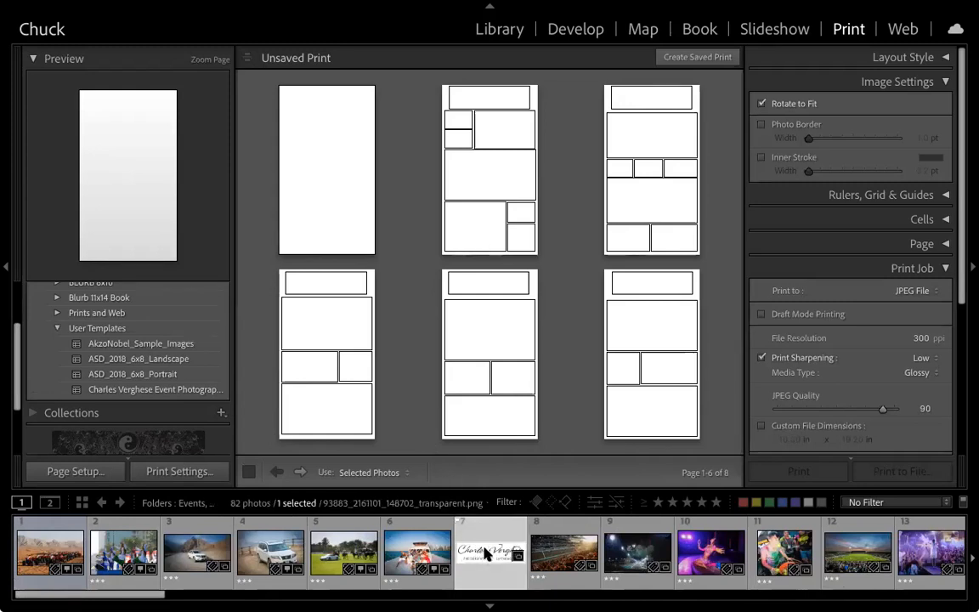
left_click_drag(486, 552, 485, 98)
left_click_drag(491, 99, 492, 98)
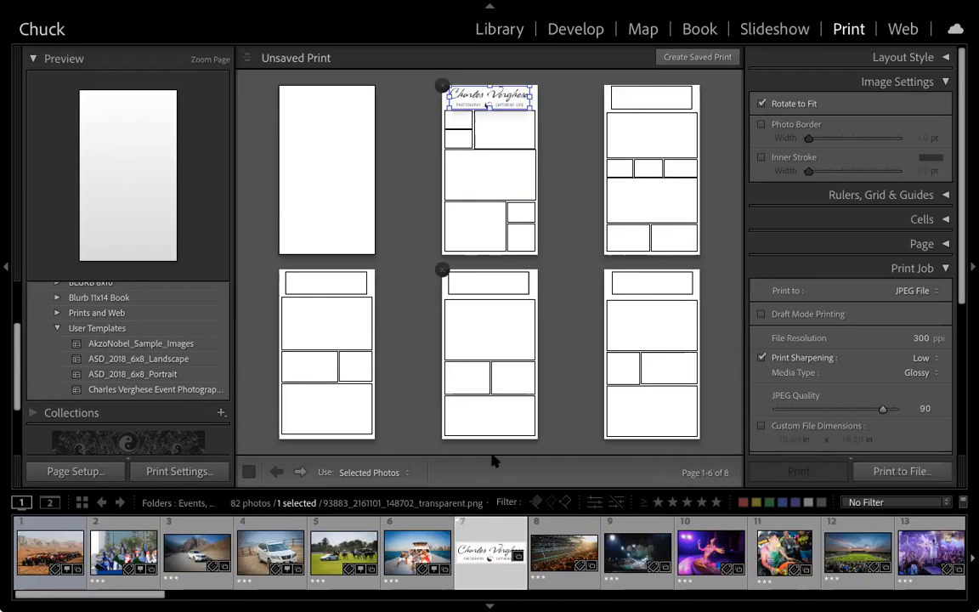
left_click_drag(491, 553, 492, 280)
left_click_drag(492, 516, 653, 281)
Place the logo in the header cells of pages 7 and 8, and return to the first six pages
left_click(300, 472)
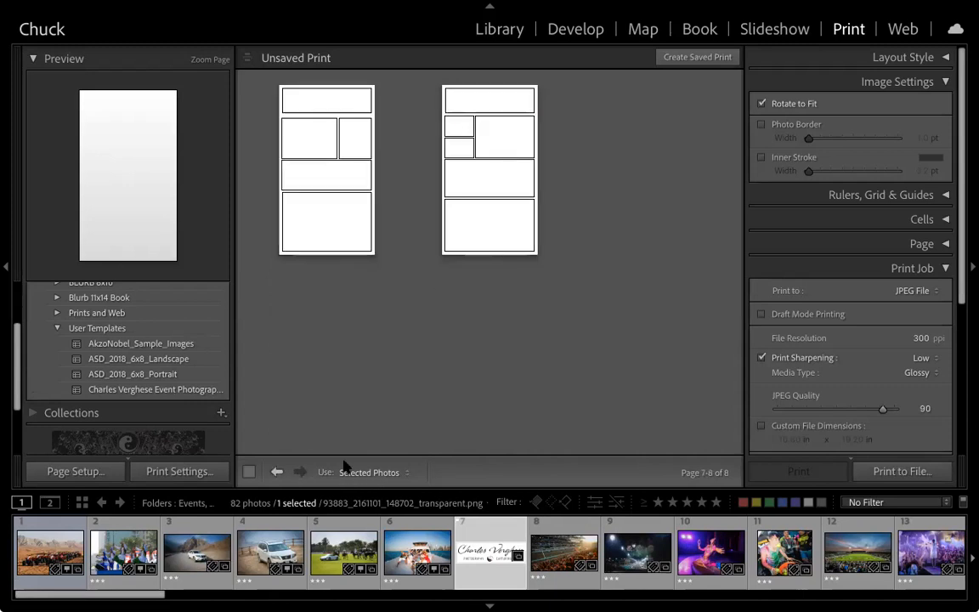
left_click_drag(480, 557, 327, 100)
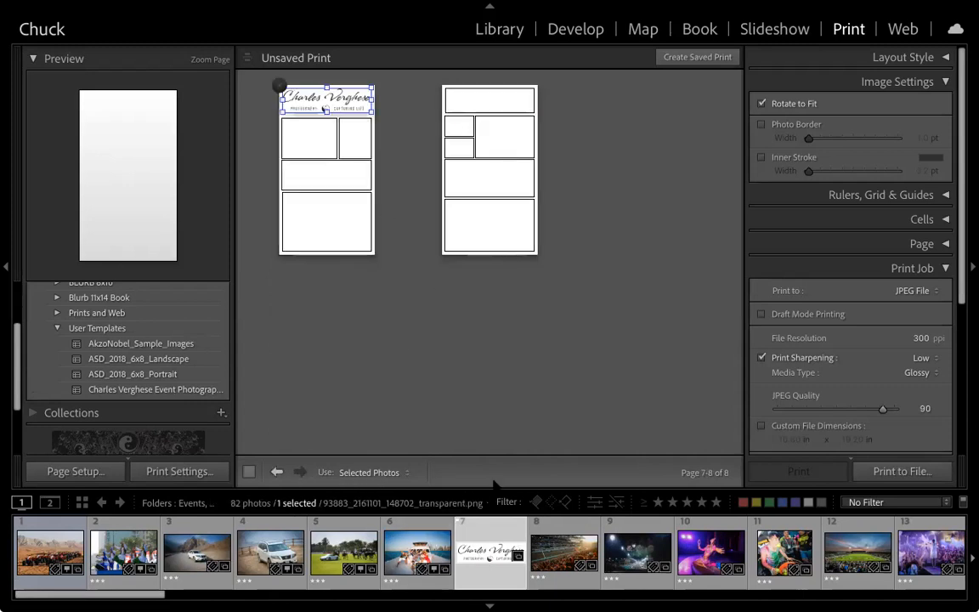
left_click_drag(494, 96, 493, 100)
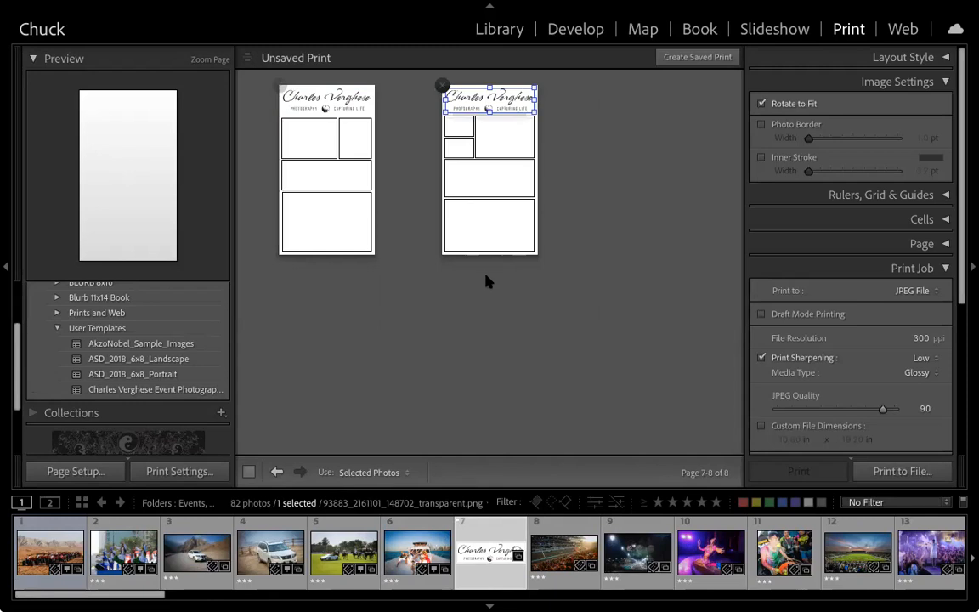
left_click(277, 472)
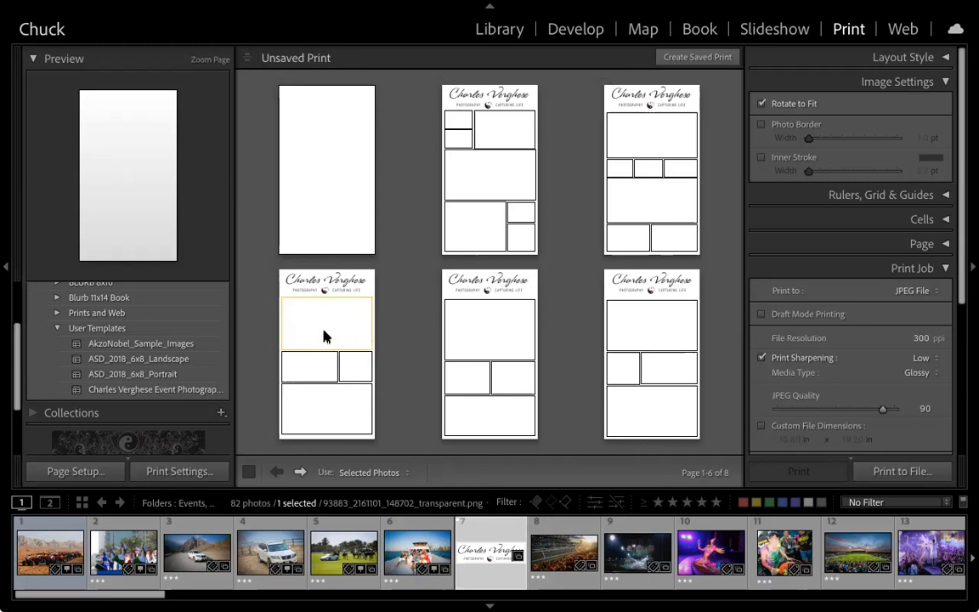
Place the boat group photo and grandstand crowd photo in page 4's large cells, and the stage performer photo in page 2's lower-left cell
left_click_drag(323, 336, 324, 337)
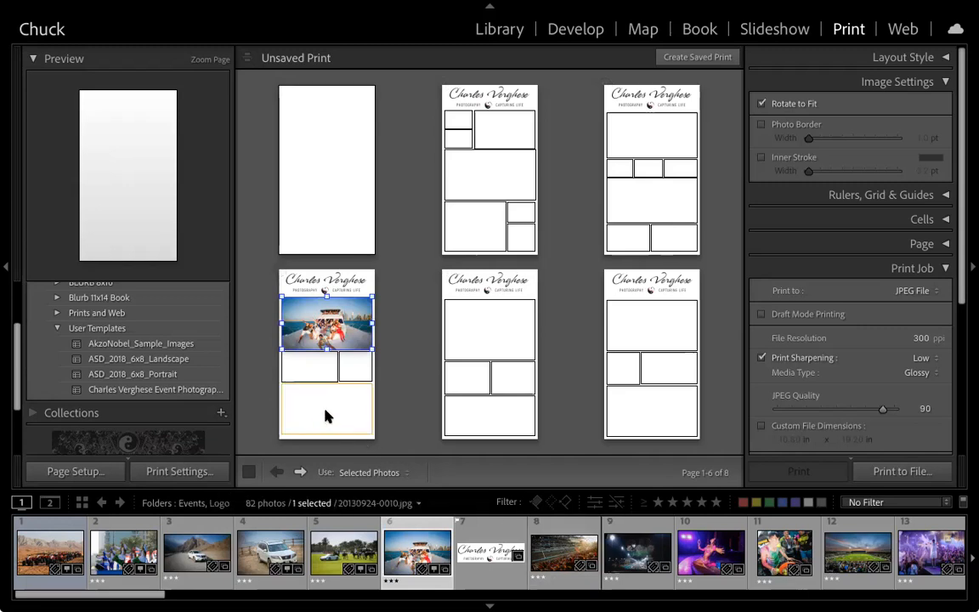
left_click_drag(329, 416, 330, 415)
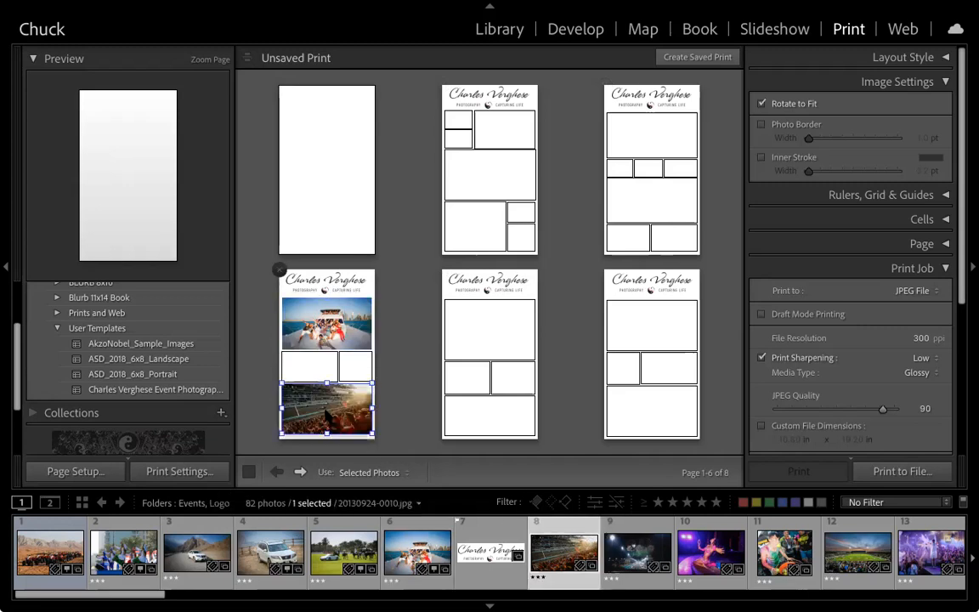
scroll(333, 554, "down", 10)
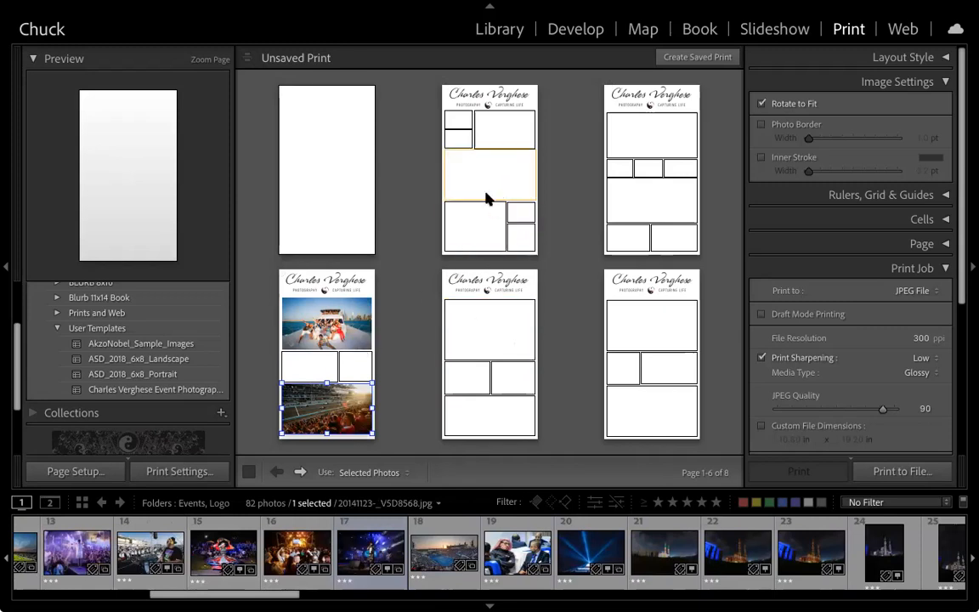
left_click_drag(477, 224, 477, 225)
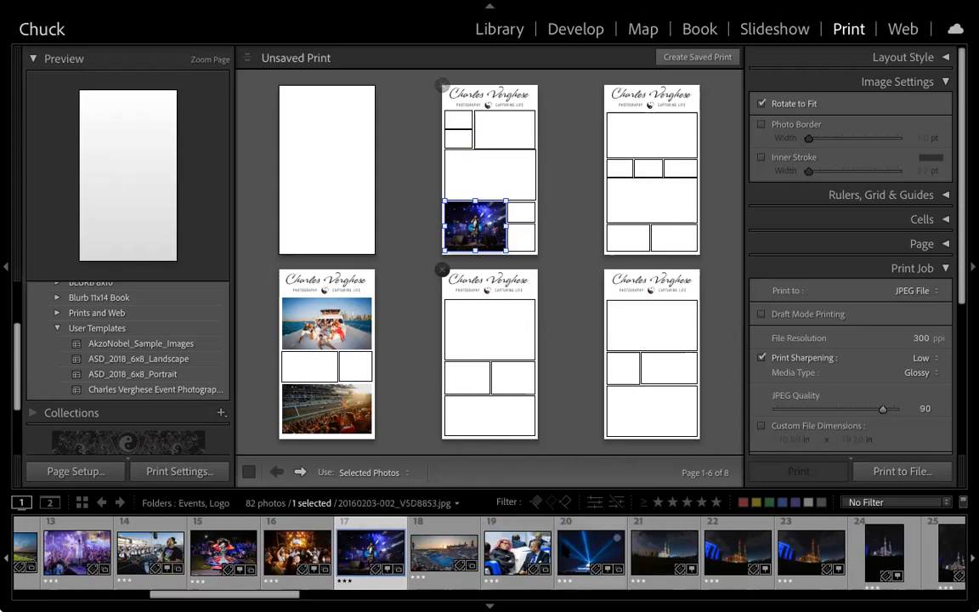
scroll(641, 544, "down", 5)
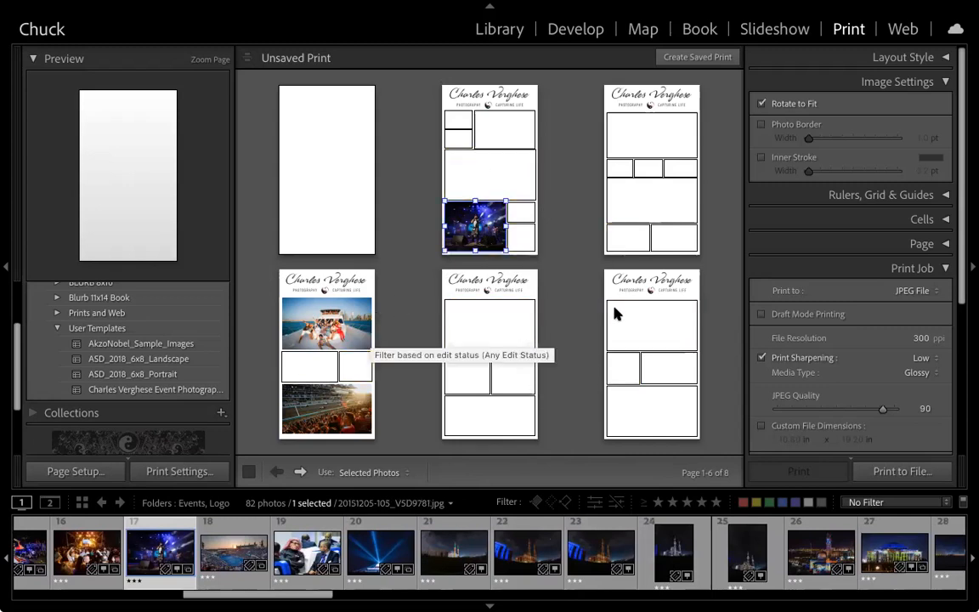
left_click(303, 475)
left_click(639, 214)
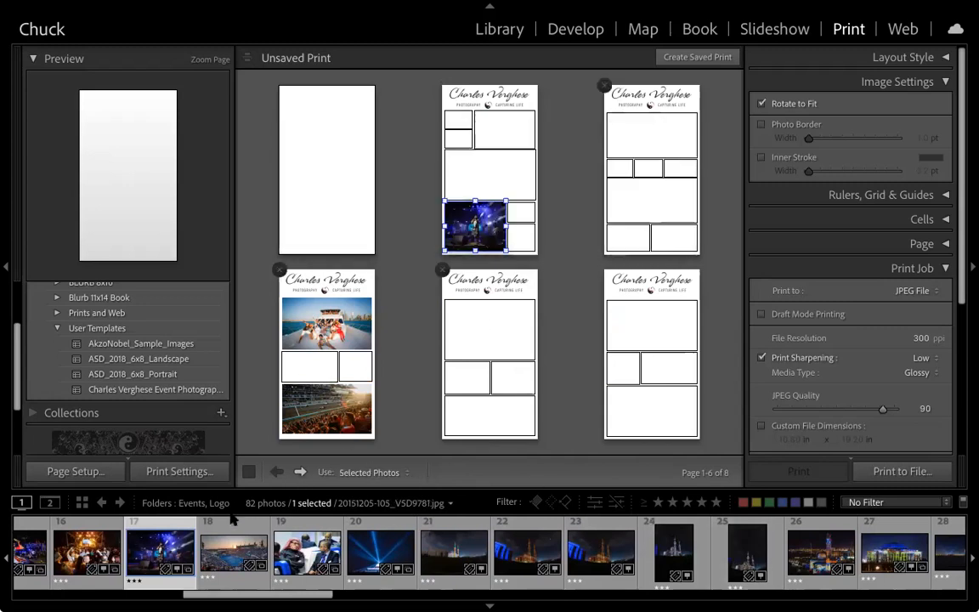
left_click(300, 472)
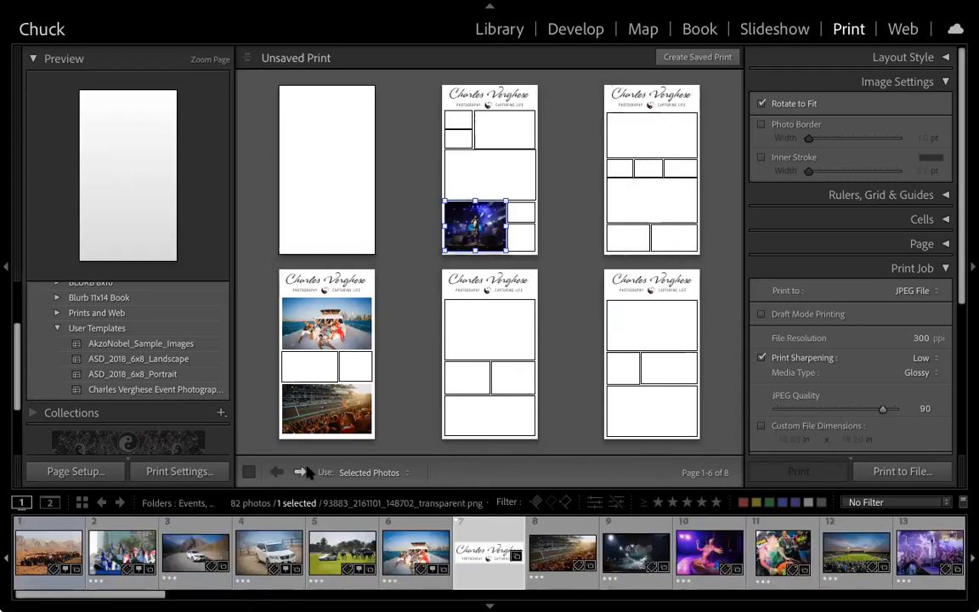
left_click(300, 472)
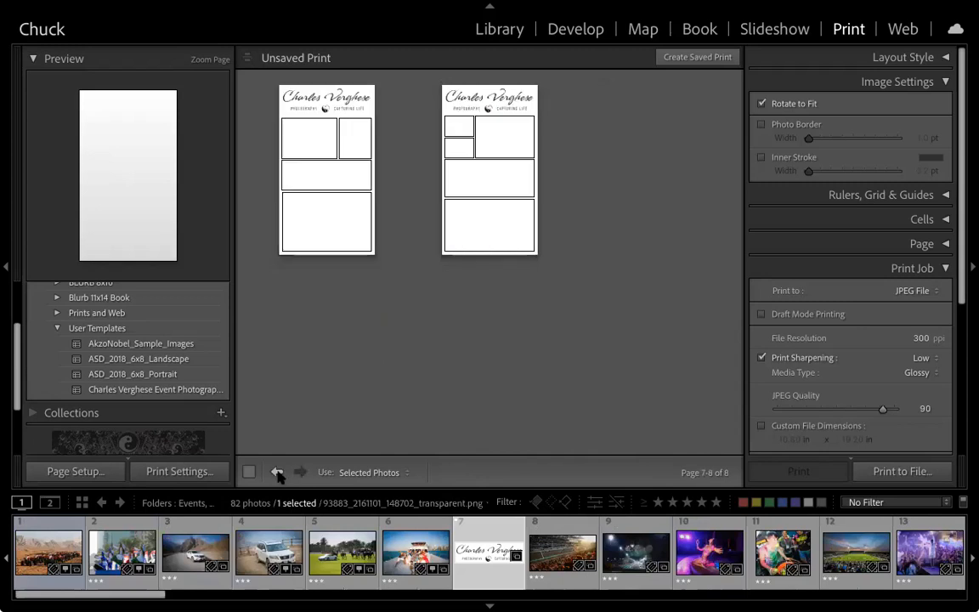
left_click(249, 471)
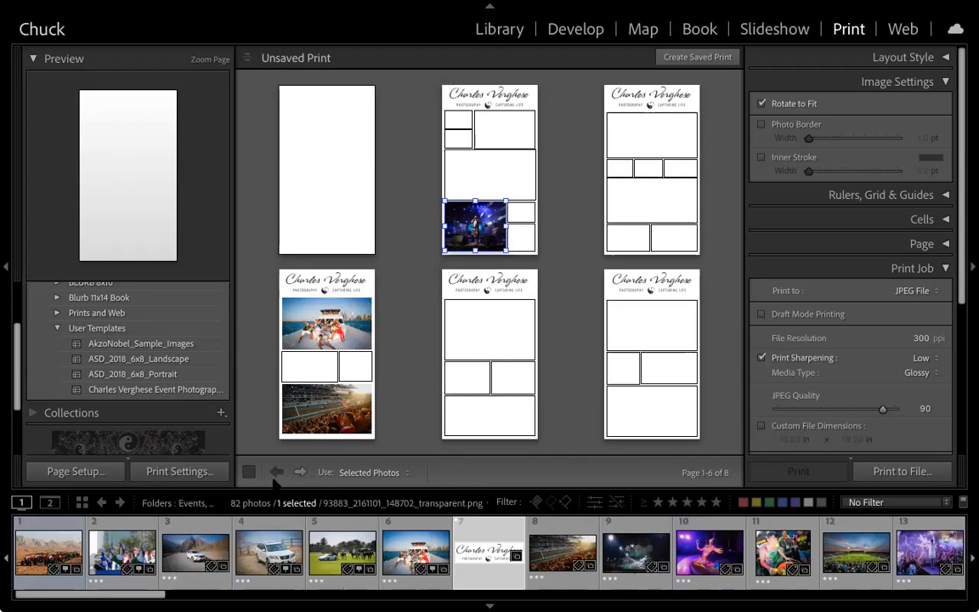
left_click(300, 473)
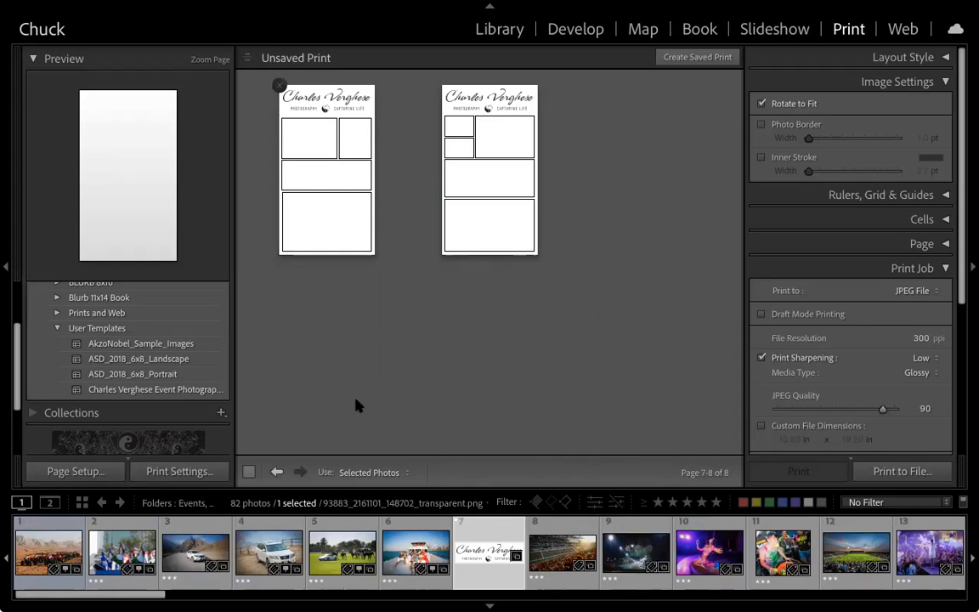
scroll(510, 561, "down", 3)
scroll(542, 546, "down", 12)
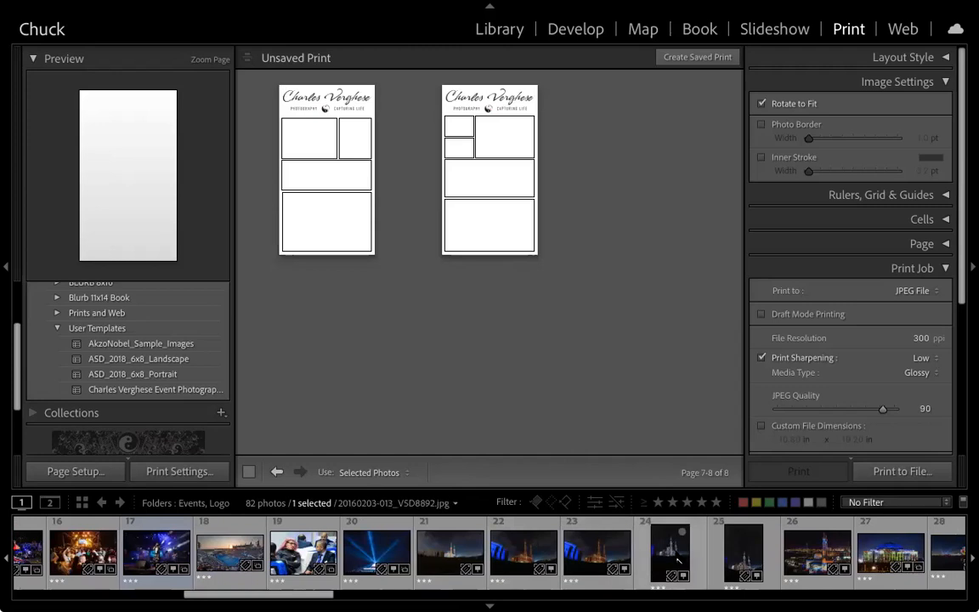
left_click_drag(744, 552, 351, 137)
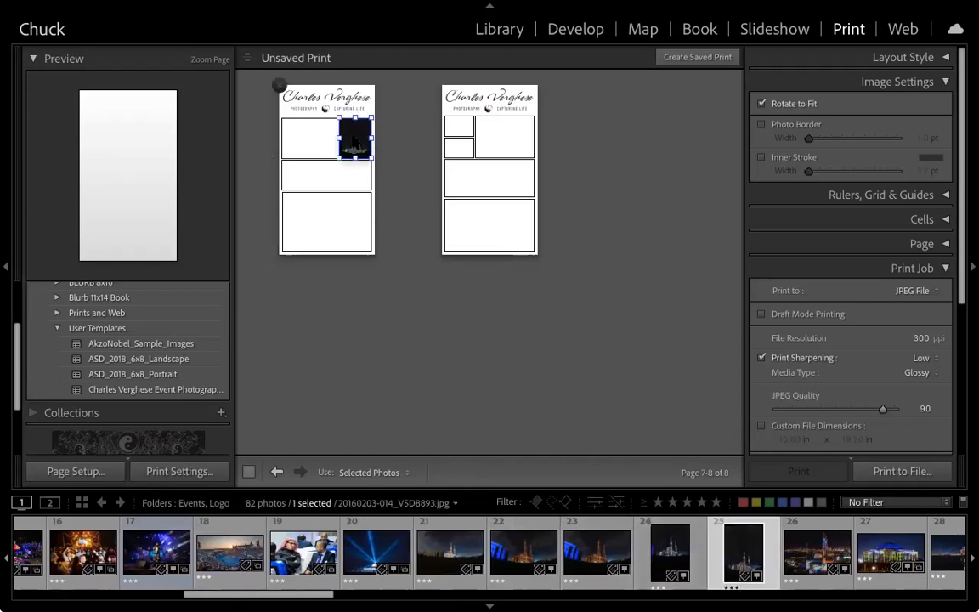
Delete the row of three small cells in the middle of page 3 and the large cell beneath them
left_click(276, 474)
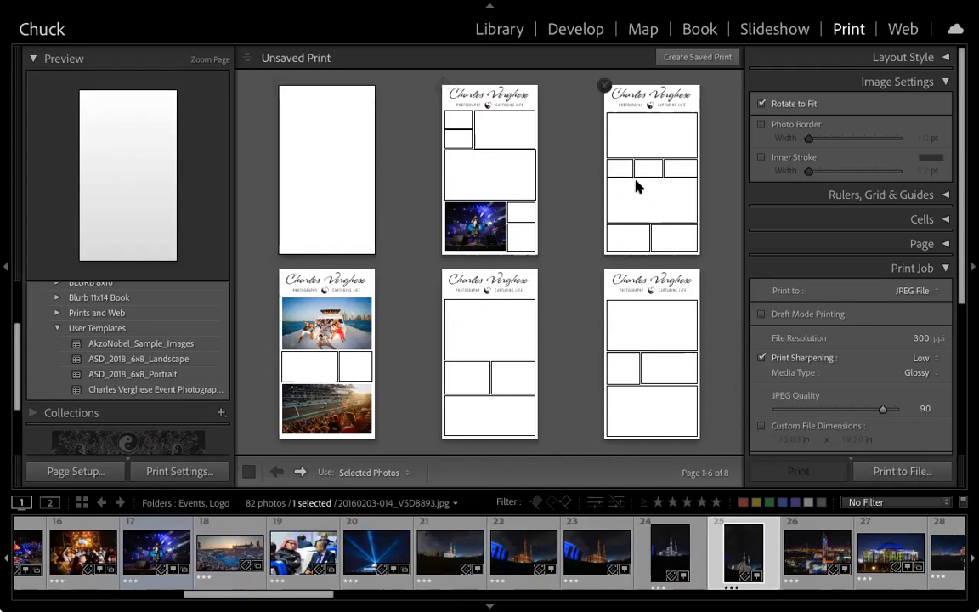
mouse_move(619, 174)
left_mouse_down()
mouse_move(674, 173)
mouse_move(608, 166)
mouse_move(630, 170)
left_mouse_up()
left_click(649, 169)
left_click(626, 169)
left_click(648, 167)
left_click(670, 168)
left_click(621, 172)
left_click(645, 171)
key("Delete")
left_click(673, 168)
key("Delete")
left_click(650, 188)
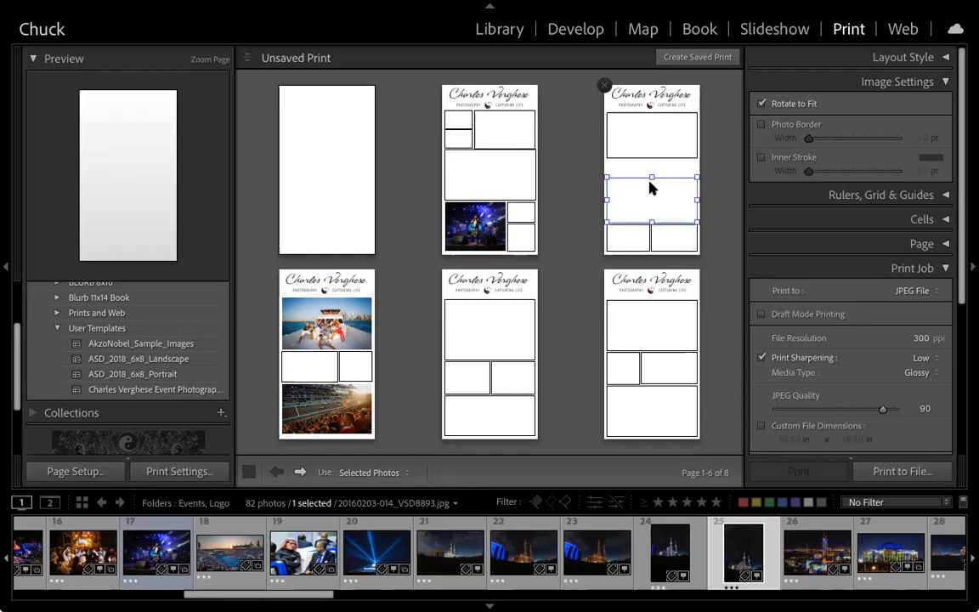
key("Delete")
Stretch page 3's remaining large cell down to the top of the two bottom cells
left_click(644, 150)
left_click_drag(650, 156, 678, 218)
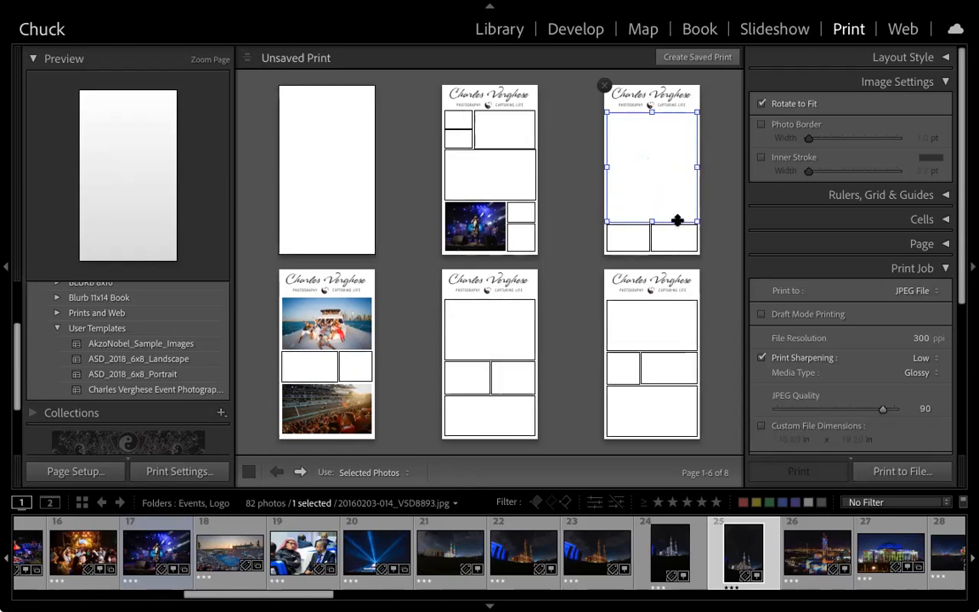
left_click(721, 220)
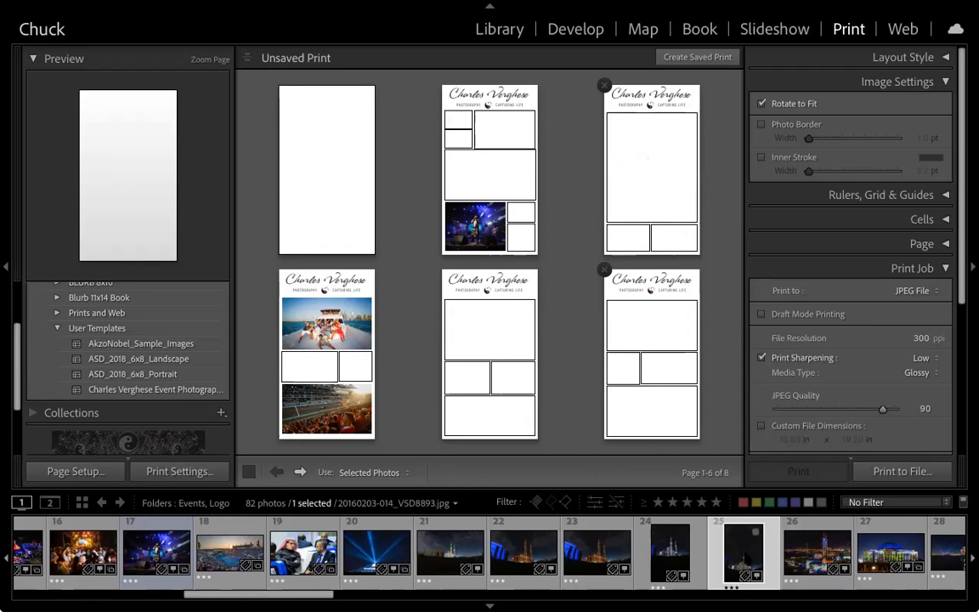
scroll(629, 544, "down", 5)
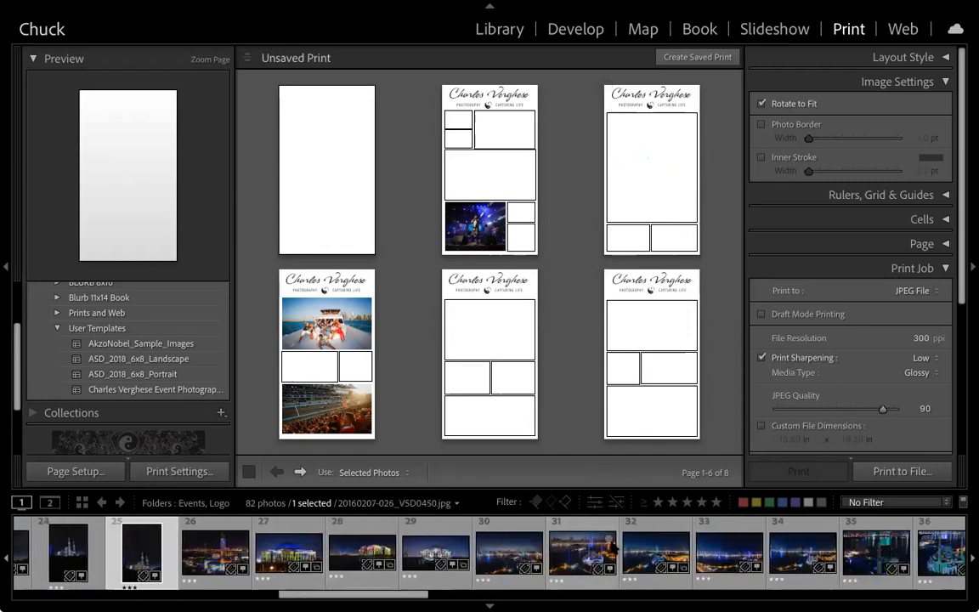
scroll(629, 544, "down", 3)
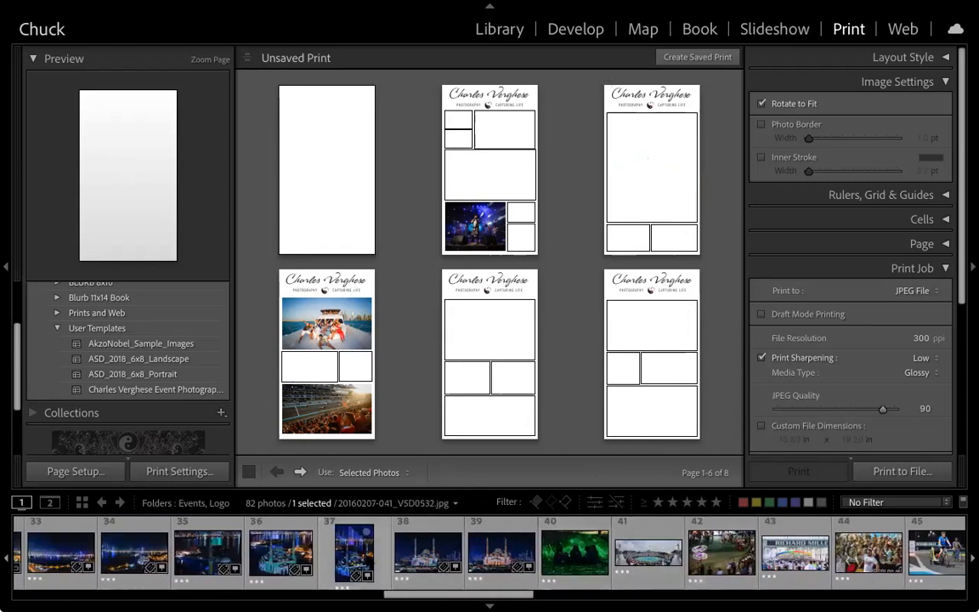
left_click_drag(353, 552, 639, 153)
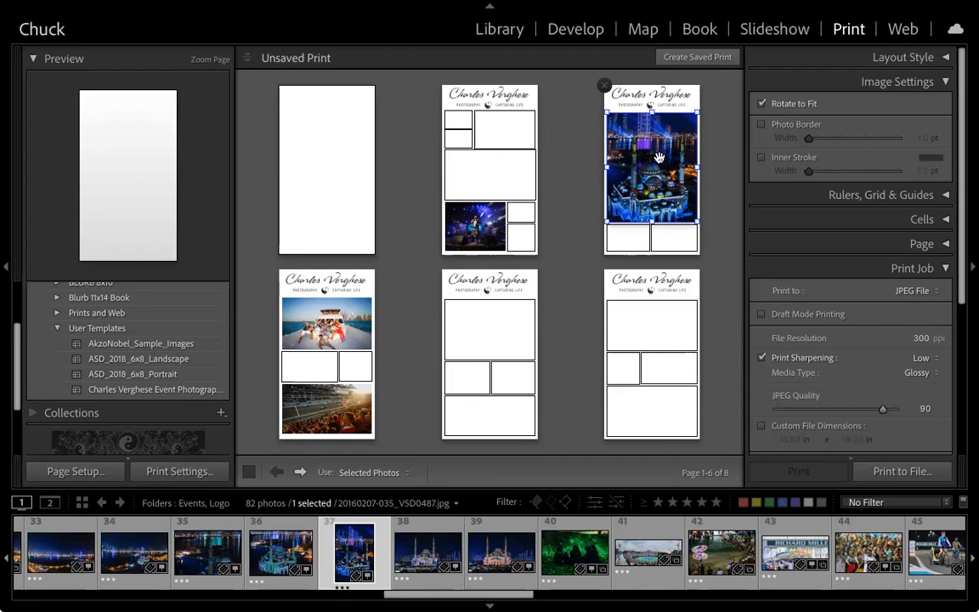
left_click_drag(658, 168, 656, 164)
left_click(721, 199)
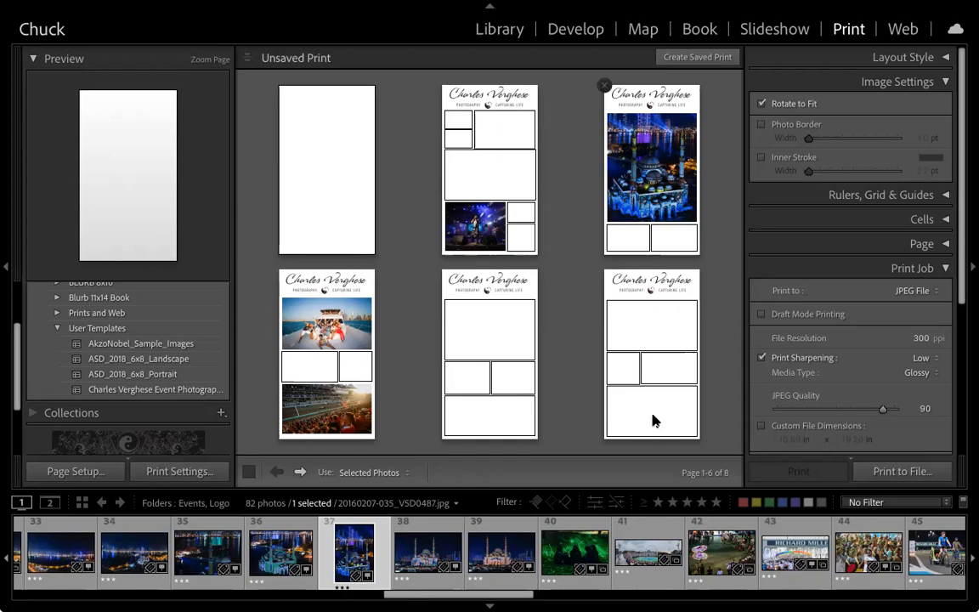
Fill page 3's bottom cells with the landscape night mosque photo on the left and the green-lit photo on the right
left_click_drag(581, 542, 667, 245)
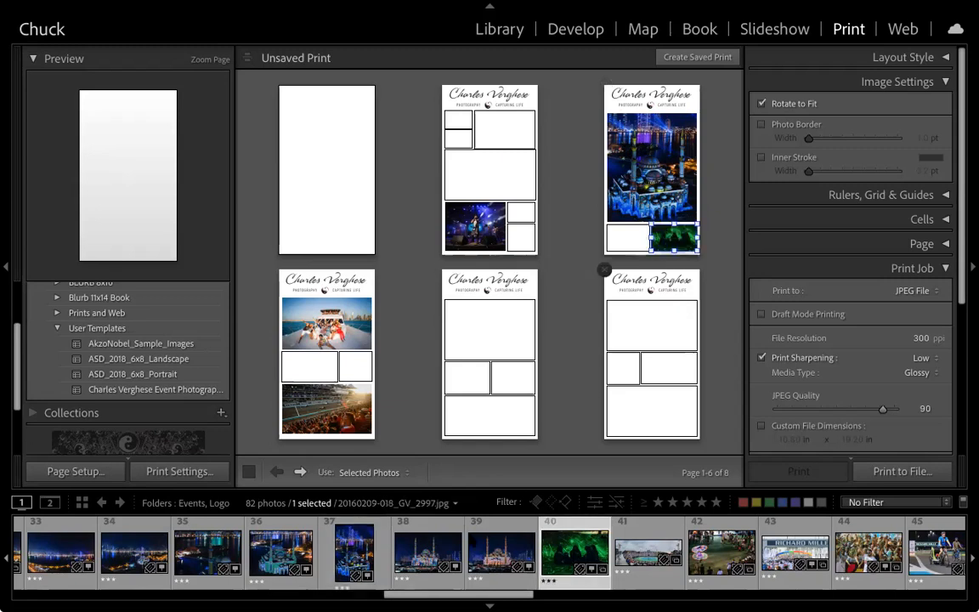
left_click_drag(427, 550, 629, 238)
left_click(718, 245)
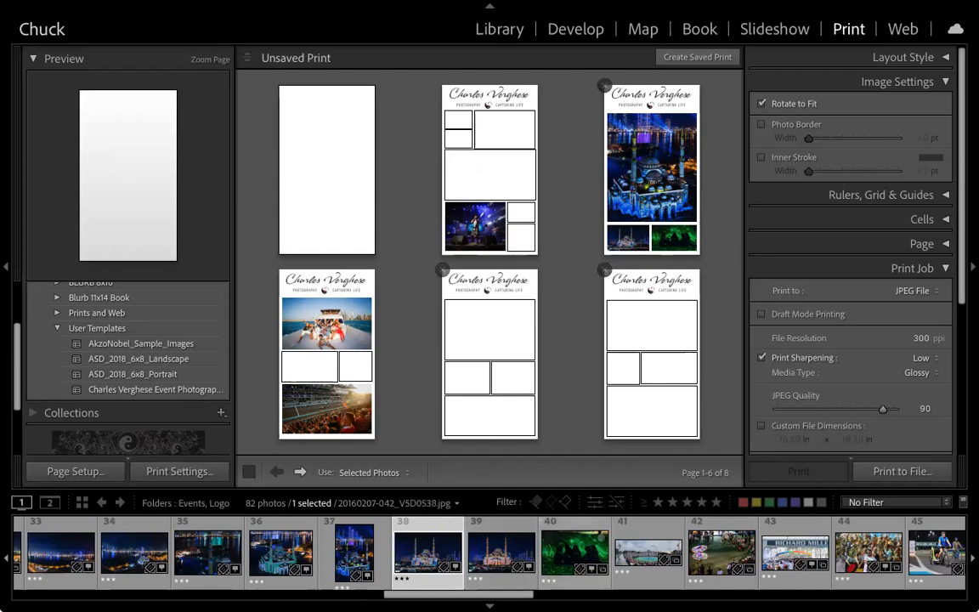
Place the cheering crowd photo in page 2's wide upper cell, 20160331-0152.jpg in its large middle cell, and 20160331-0099.jpg in page 5's top cell
scroll(521, 553, "right", 3)
left_click_drag(629, 548, 504, 129)
left_click_drag(708, 550, 481, 174)
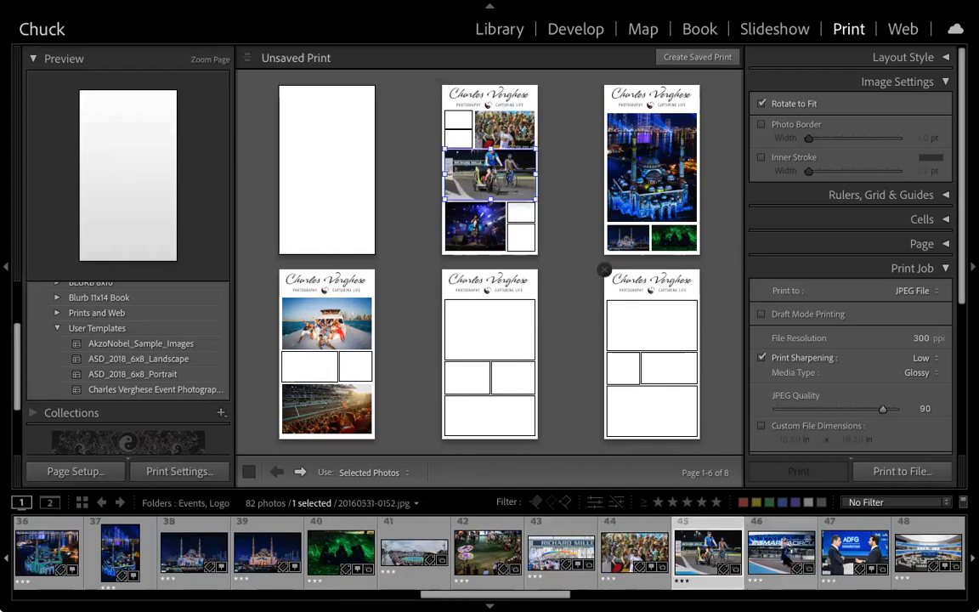
left_click_drag(781, 551, 491, 330)
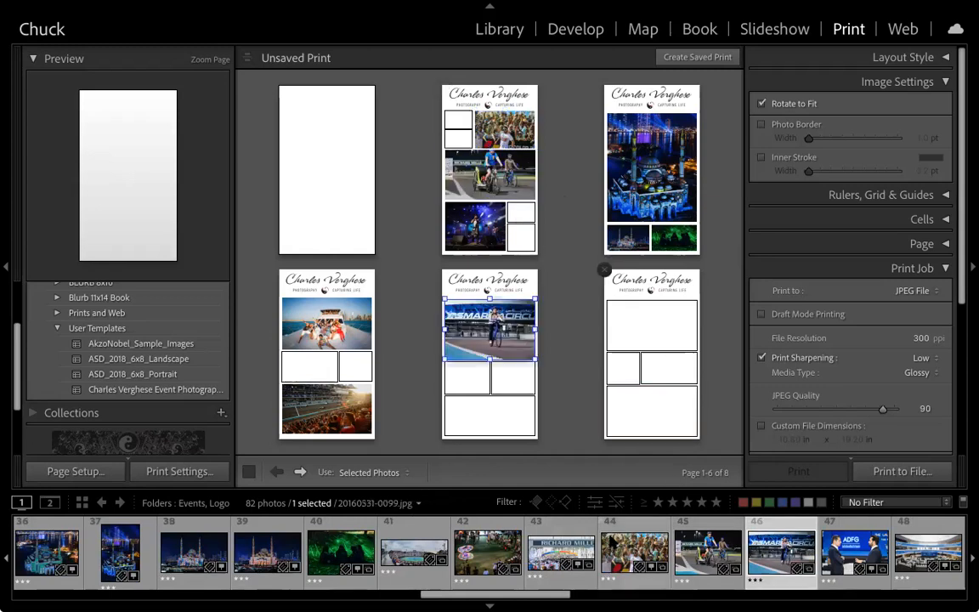
Place the colorful painted-face photo in page 4's middle-left cell and the blue grandstand photo in page 5's middle-left cell
scroll(627, 542, "right", 10)
left_click_drag(185, 551, 302, 365)
left_click_drag(315, 586, 463, 377)
left_click_drag(432, 555, 656, 339)
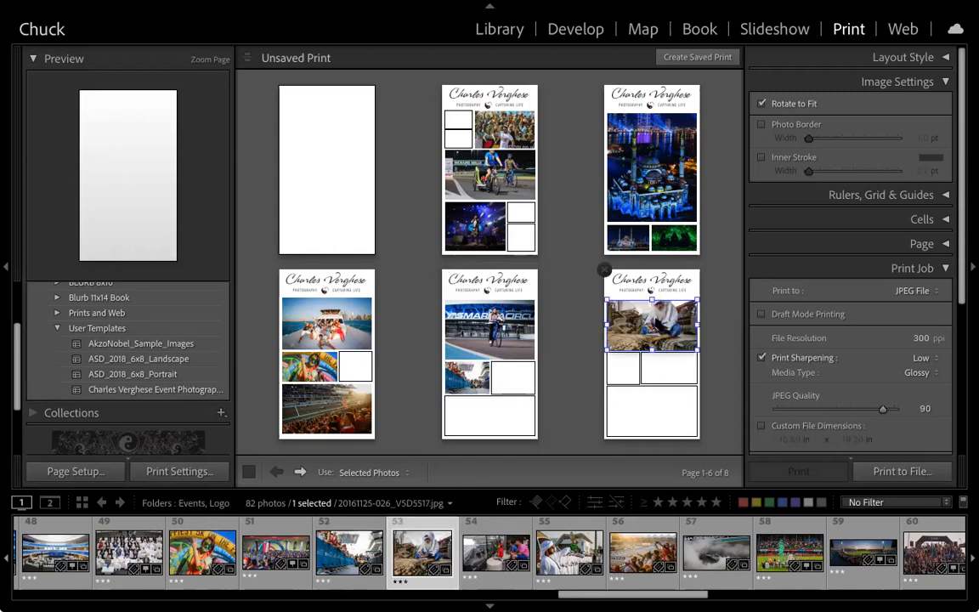
left_click_drag(656, 321, 655, 333)
left_click(713, 344)
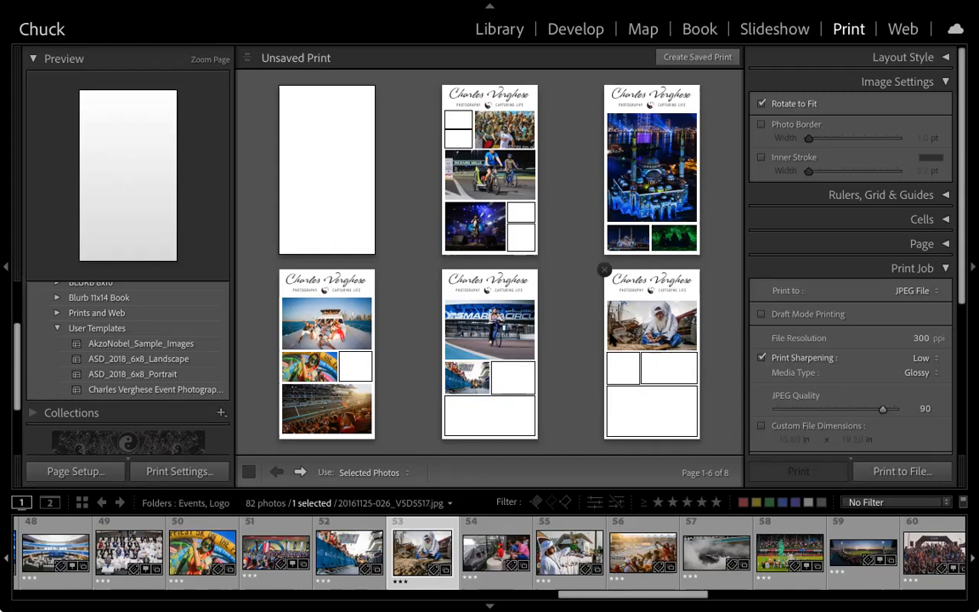
Delete the upper of page 2's two small bottom-right cells, and stretch the lower one up into its space
left_click(516, 219)
left_click(520, 224)
left_click_drag(521, 223, 522, 201)
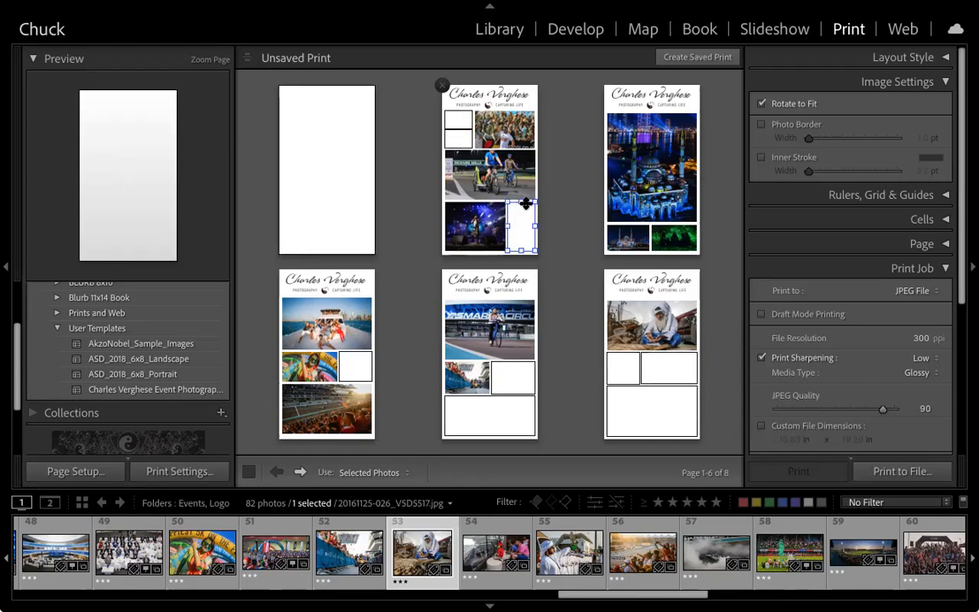
left_click(565, 218)
Try the red-lit stage photo 20170317-0255.jpg in page 2's tall bottom-right cell, and undo the placement
scroll(661, 557, "right", 12)
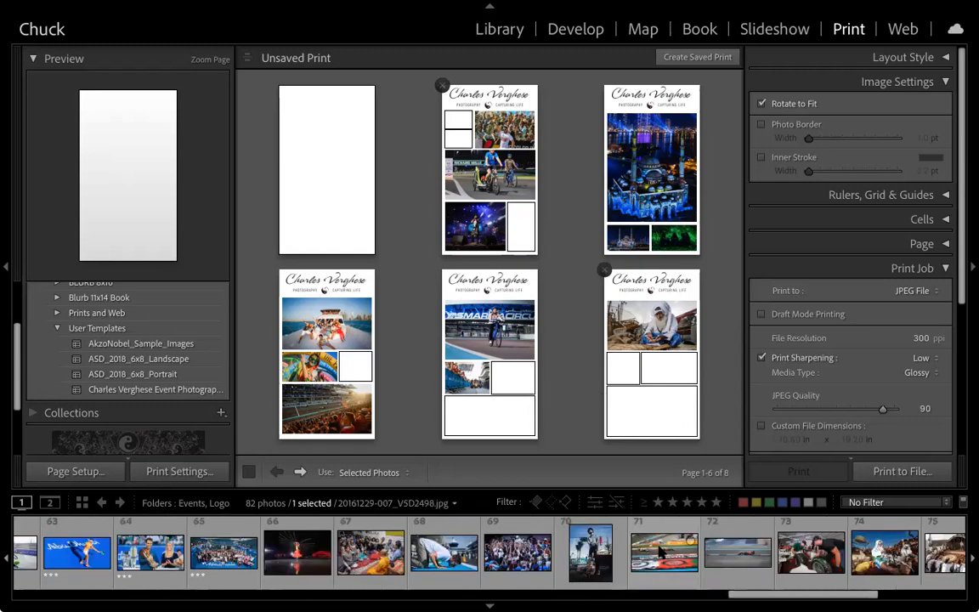
scroll(661, 552, "right", 3)
scroll(660, 552, "left", 5)
left_click_drag(383, 559, 554, 346)
left_click_drag(381, 557, 521, 232)
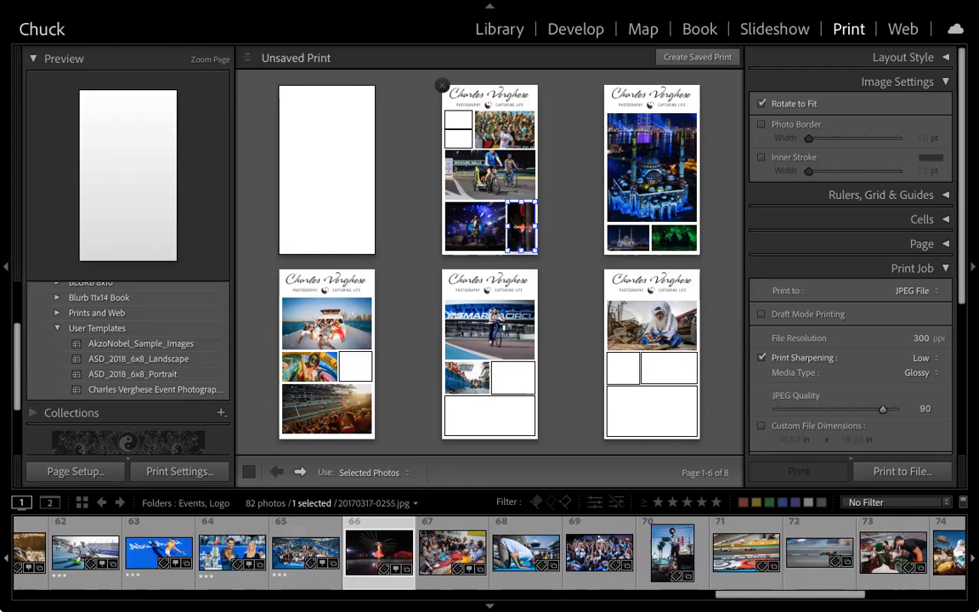
key("ctrl+z")
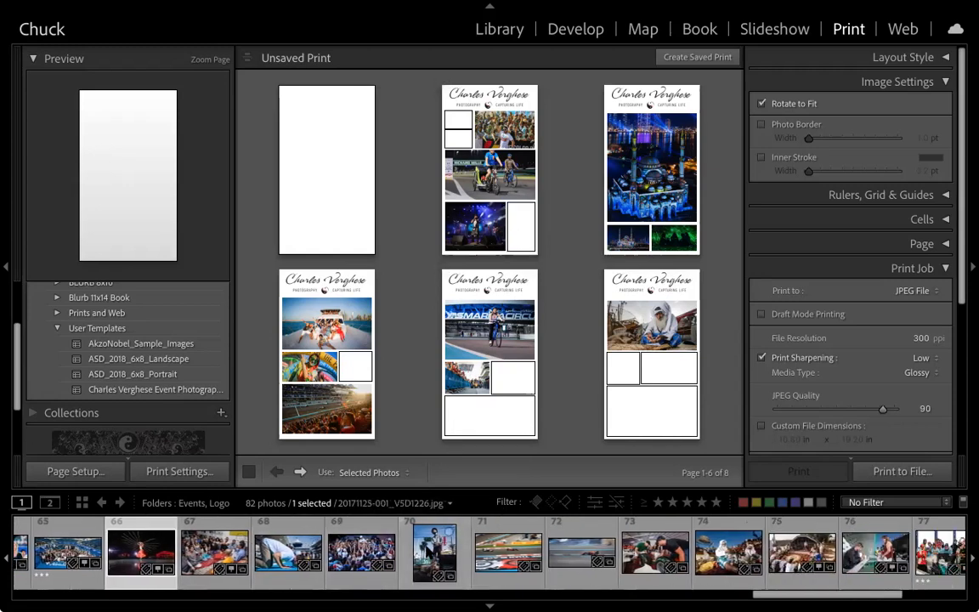
left_click_drag(434, 553, 522, 228)
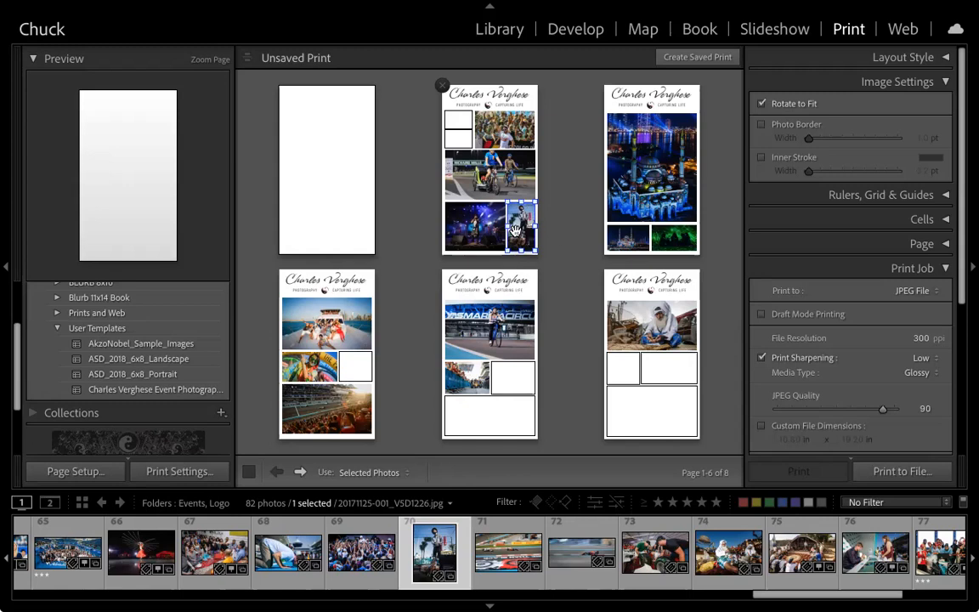
left_click(560, 244)
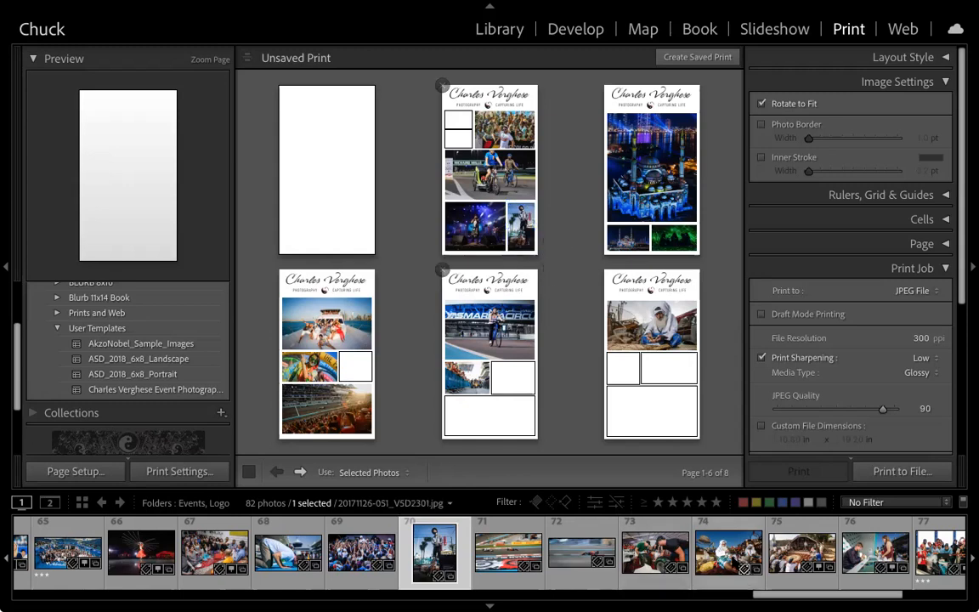
scroll(729, 562, "right", 5)
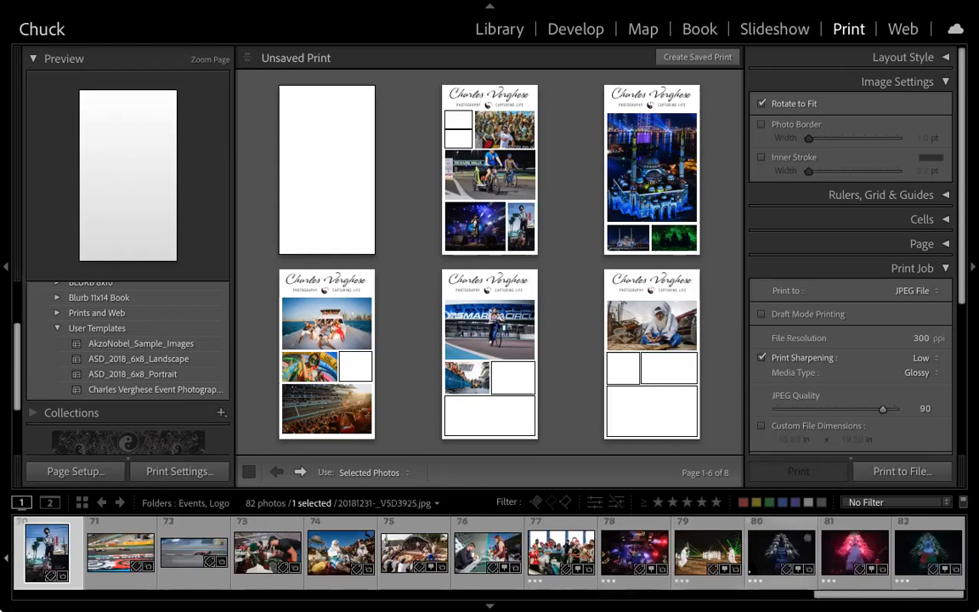
left_click(461, 138)
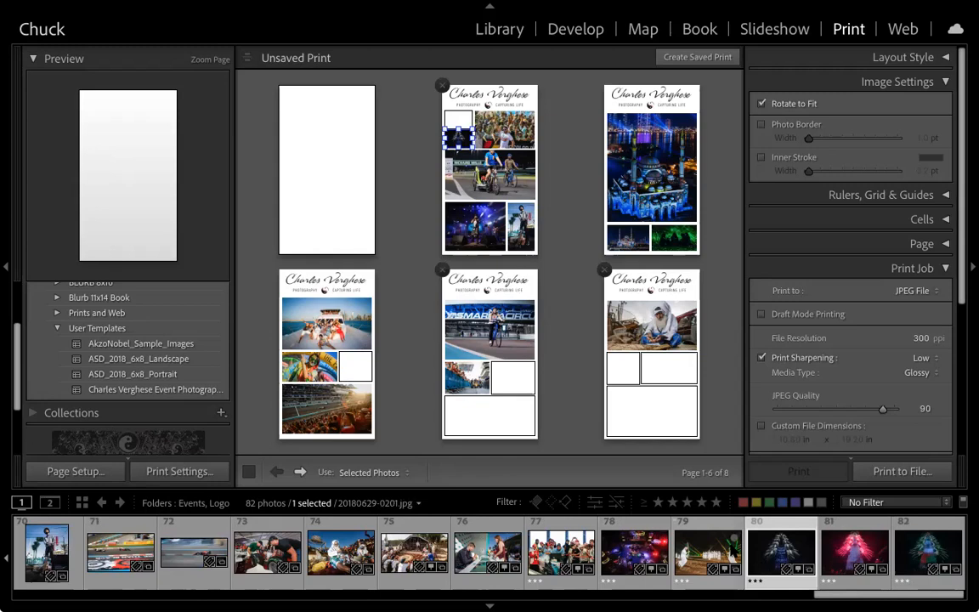
left_click(695, 531)
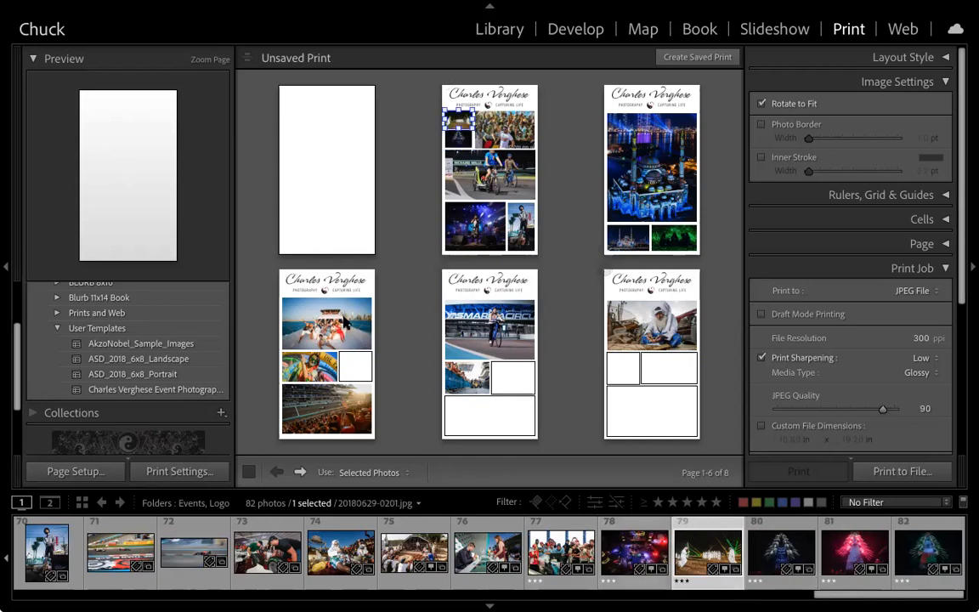
Place the purple-and-red-lit night event photo 78 in page 4's small middle-right cell
left_click(353, 376)
key("Left")
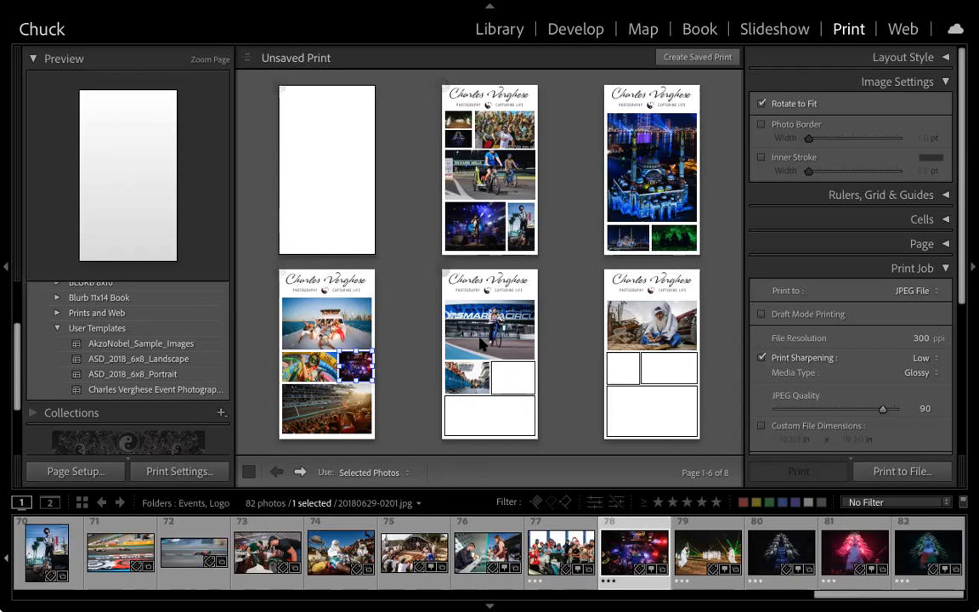
Examine the print job settings for JPEG output, including file resolution, sharpening, quality, custom dimensions and color management
left_click(299, 472)
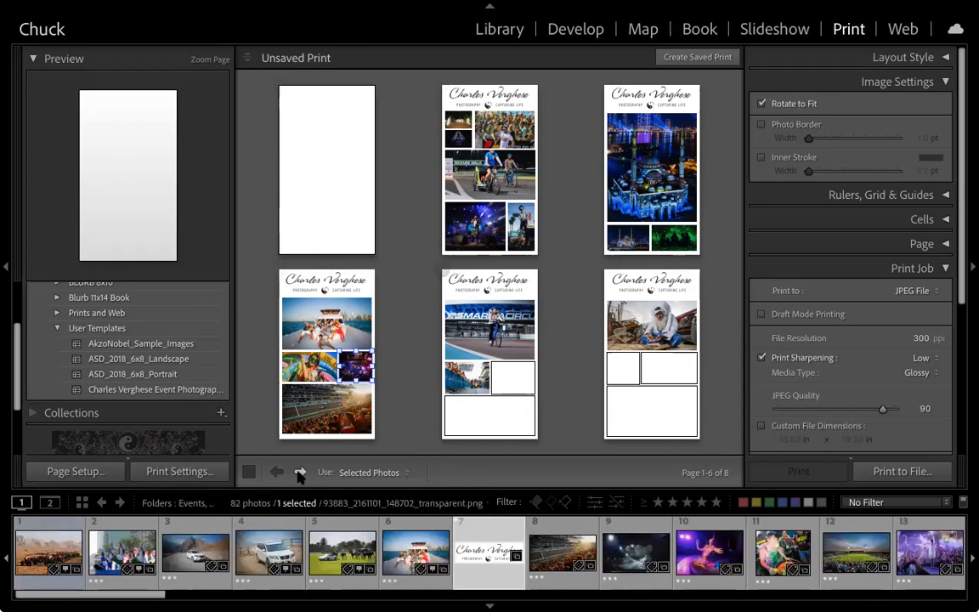
left_click(277, 473)
left_click(892, 268)
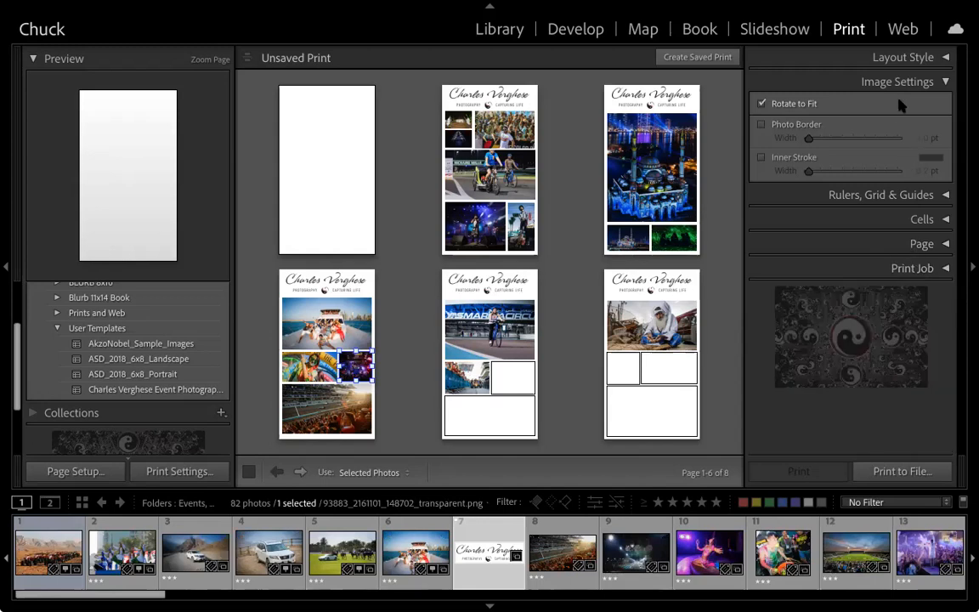
left_click(915, 268)
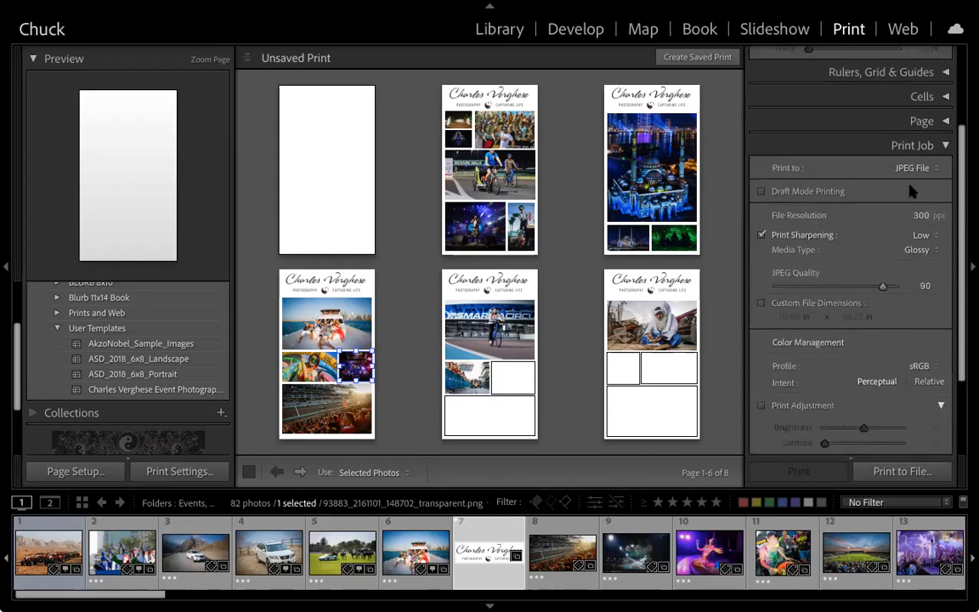
scroll(895, 182, "down", 2)
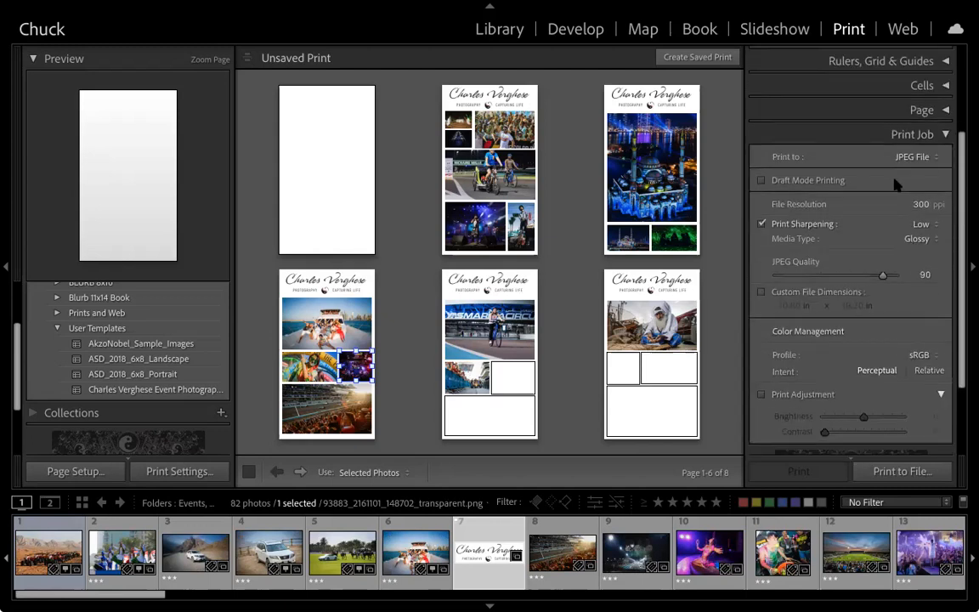
scroll(894, 181, "up", 6)
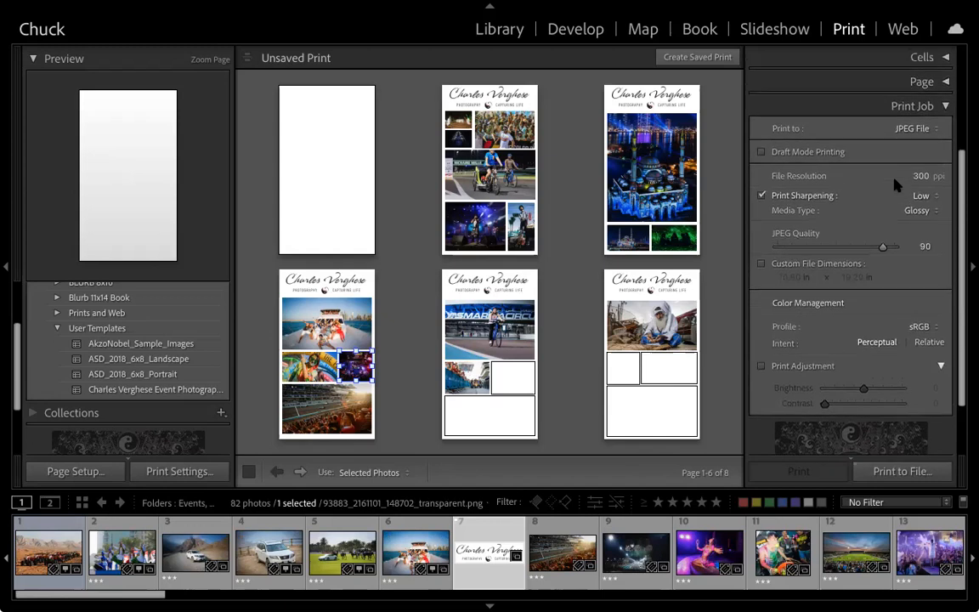
scroll(859, 145, "up", 1)
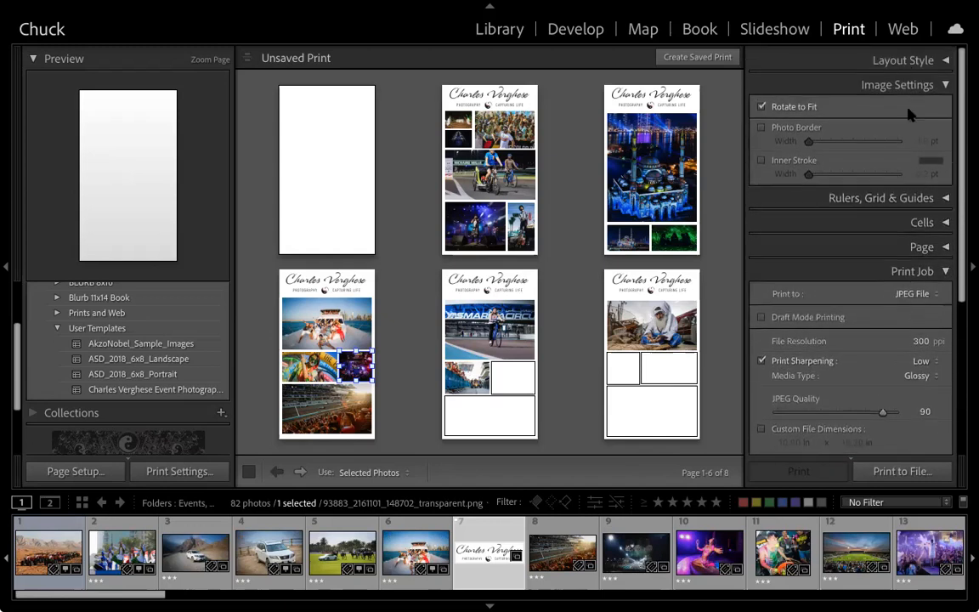
left_click(757, 80)
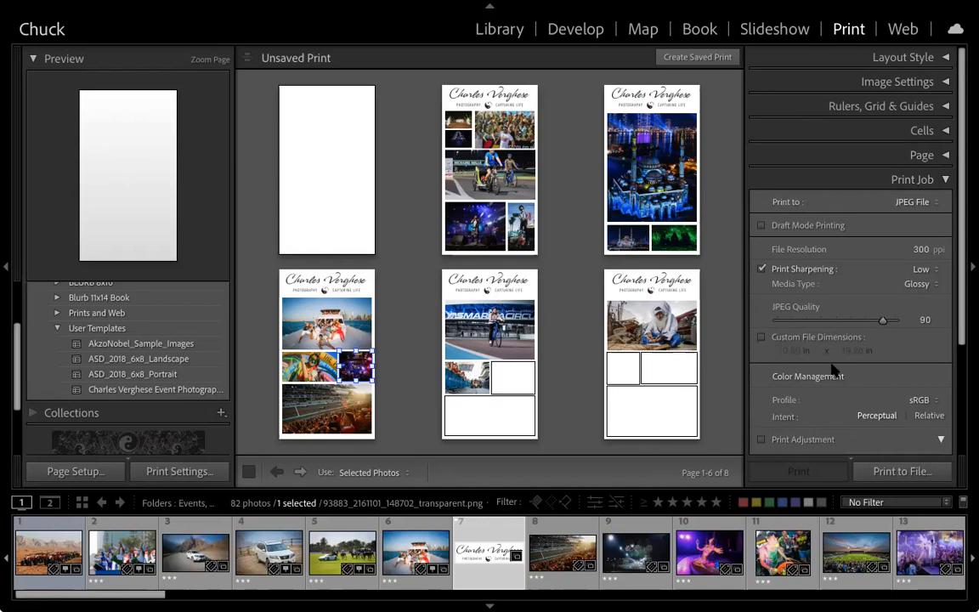
scroll(829, 289, "down", 3)
scroll(794, 255, "up", 3)
Set the print job's output destination to Printer
left_click(906, 203)
left_click(907, 202)
left_click(907, 203)
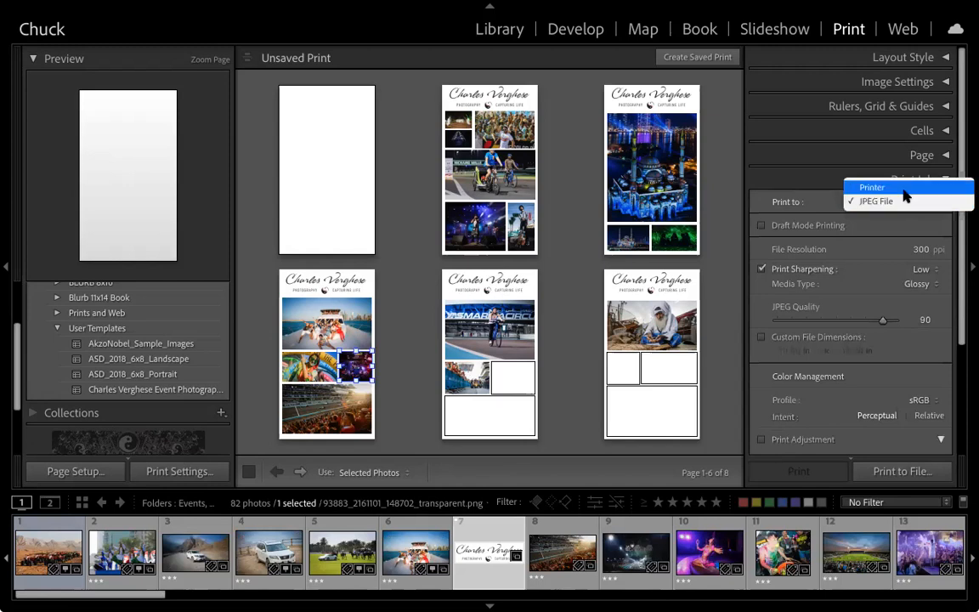
left_click(904, 190)
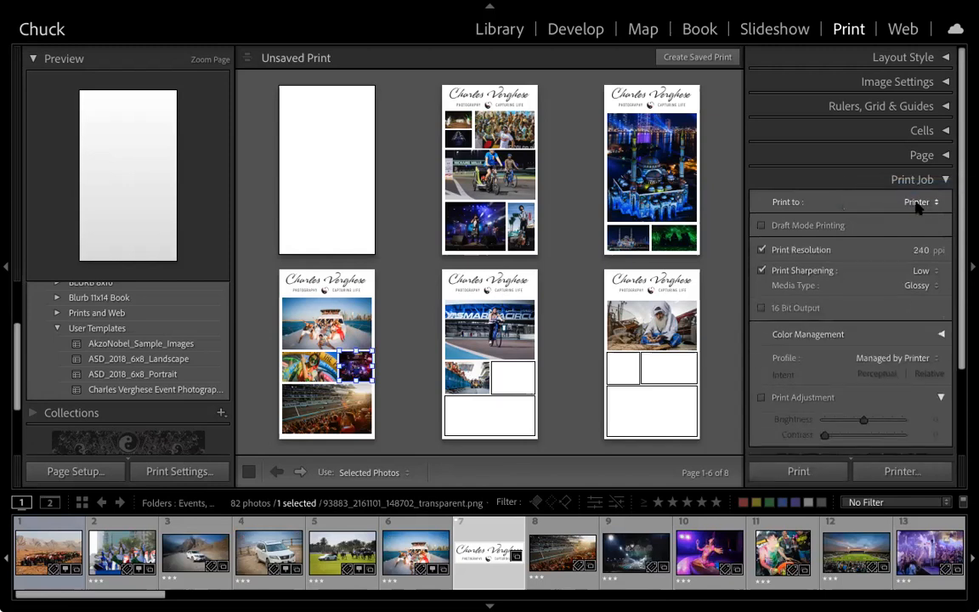
left_click(917, 204)
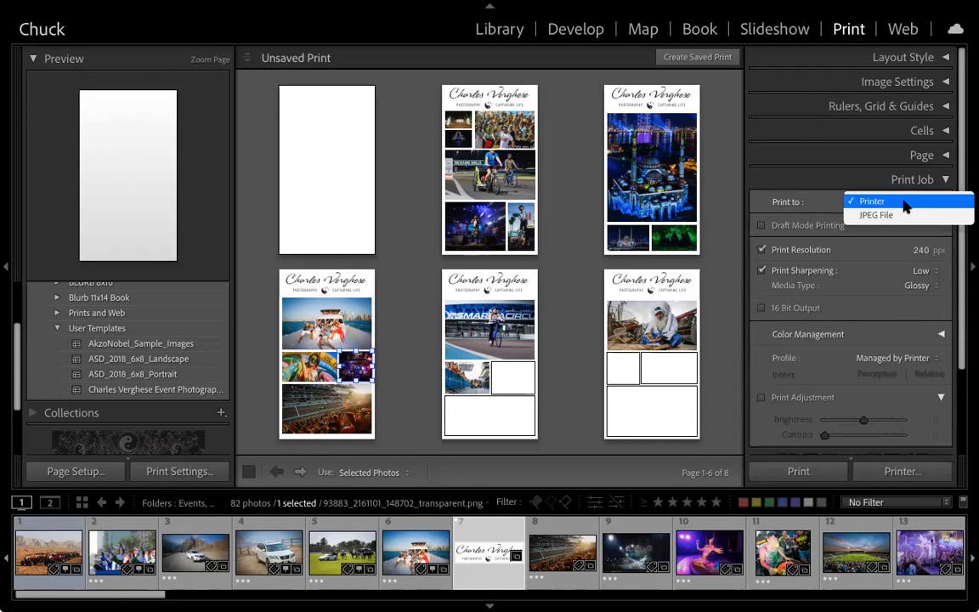
left_click(907, 203)
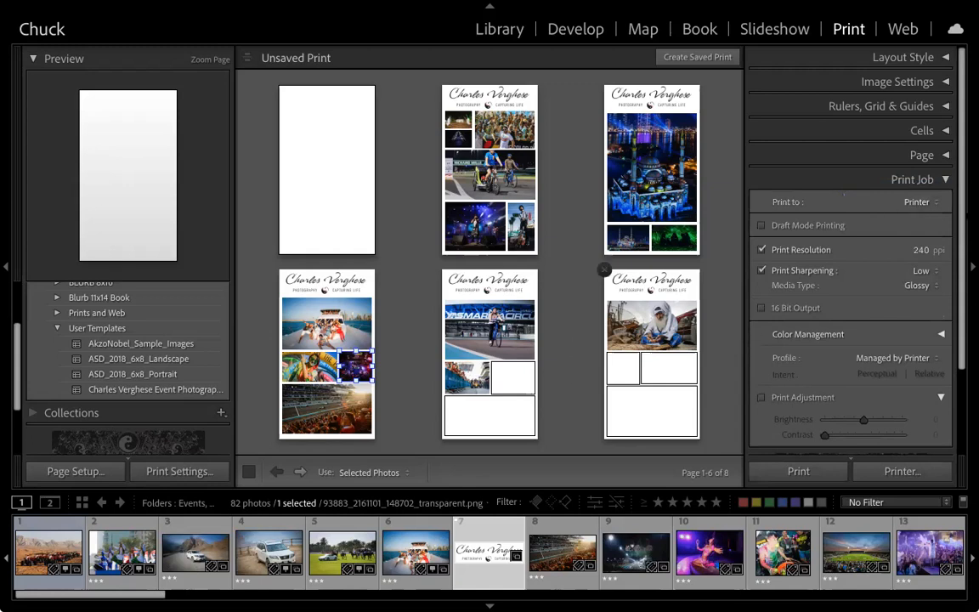
left_click(920, 205)
left_click(886, 203)
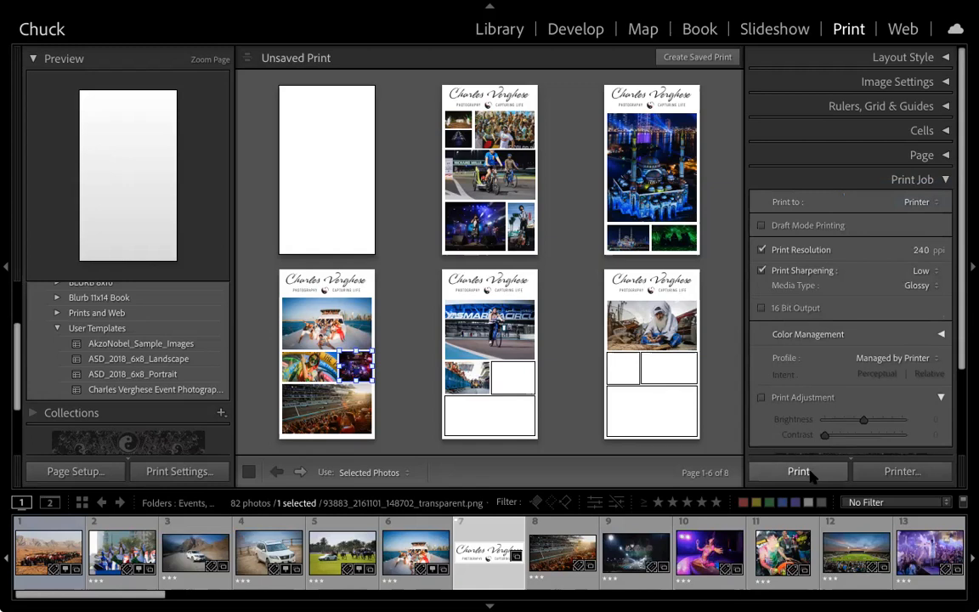
Try to print the pages directly, and open the system print dialog and cancel it
left_click(810, 474)
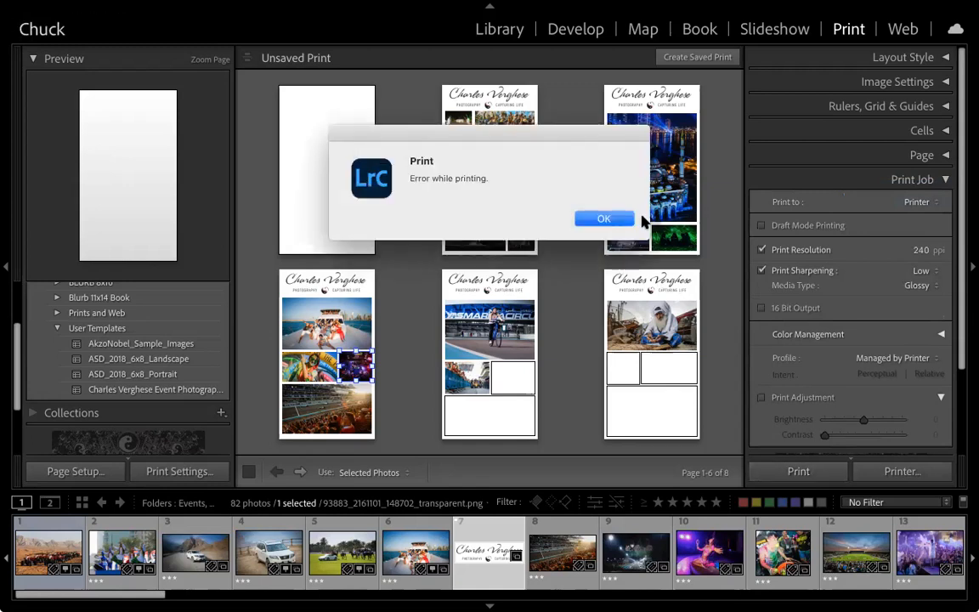
left_click(602, 218)
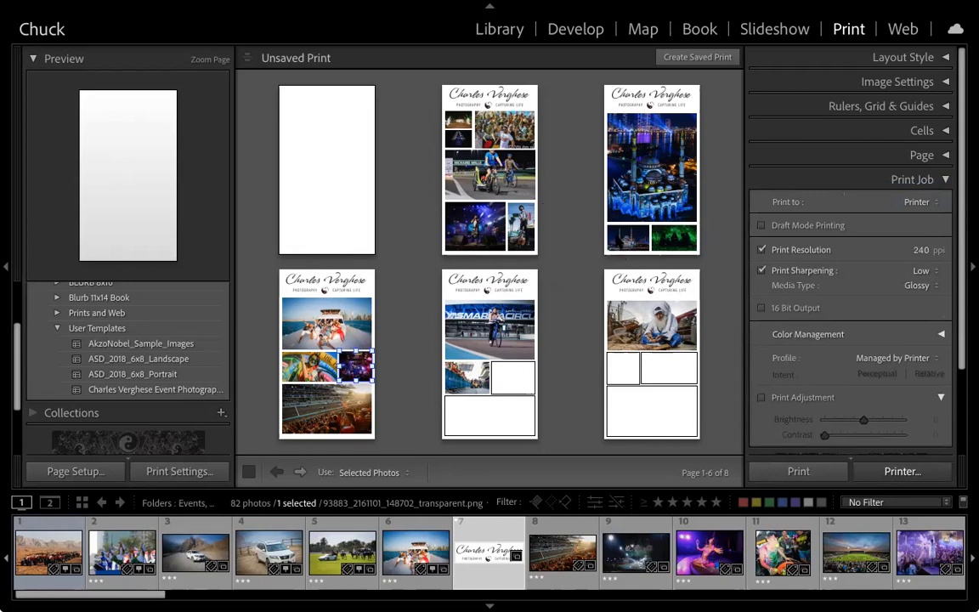
key("super+p")
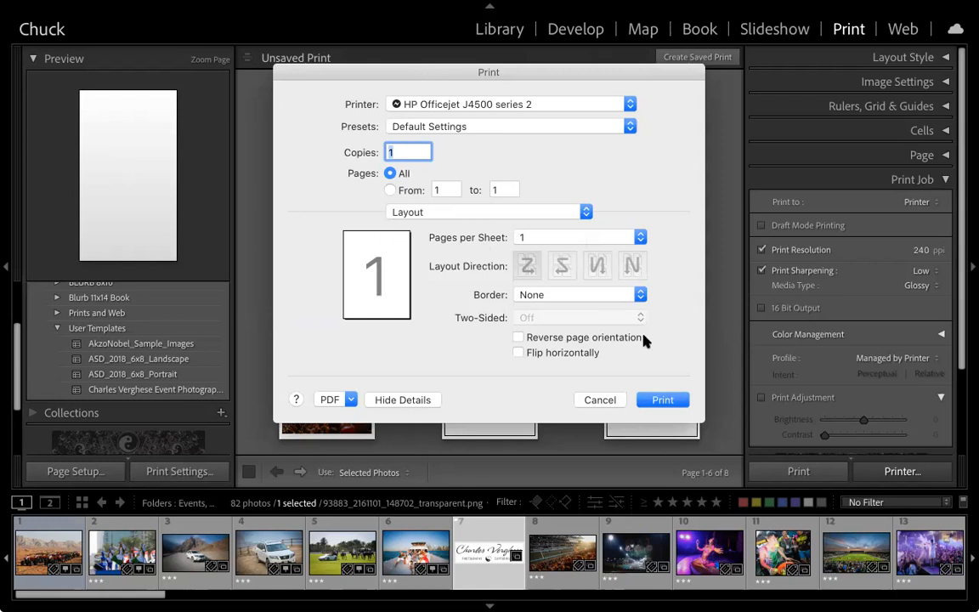
left_click(598, 401)
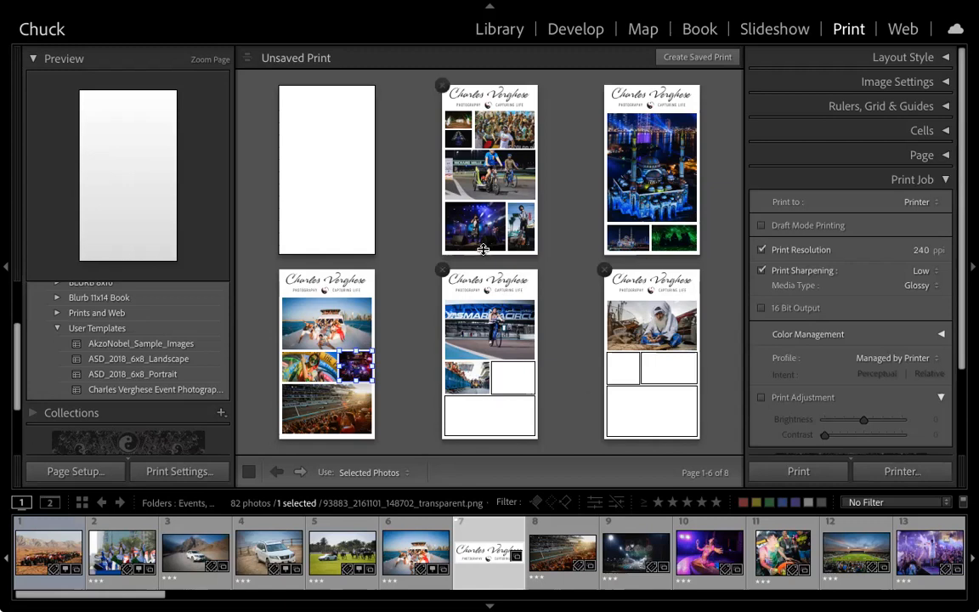
scroll(856, 291, "down", 1)
scroll(856, 292, "down", 1)
scroll(857, 289, "up", 2)
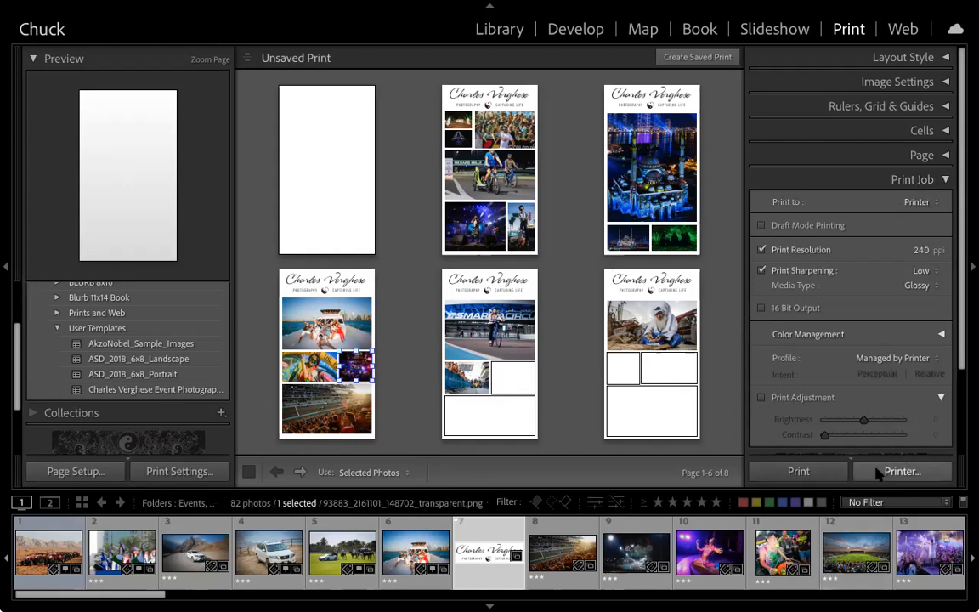
Examine the Save as PDF option of the system print dialog, including its file name field, and cancel without saving
left_click(902, 473)
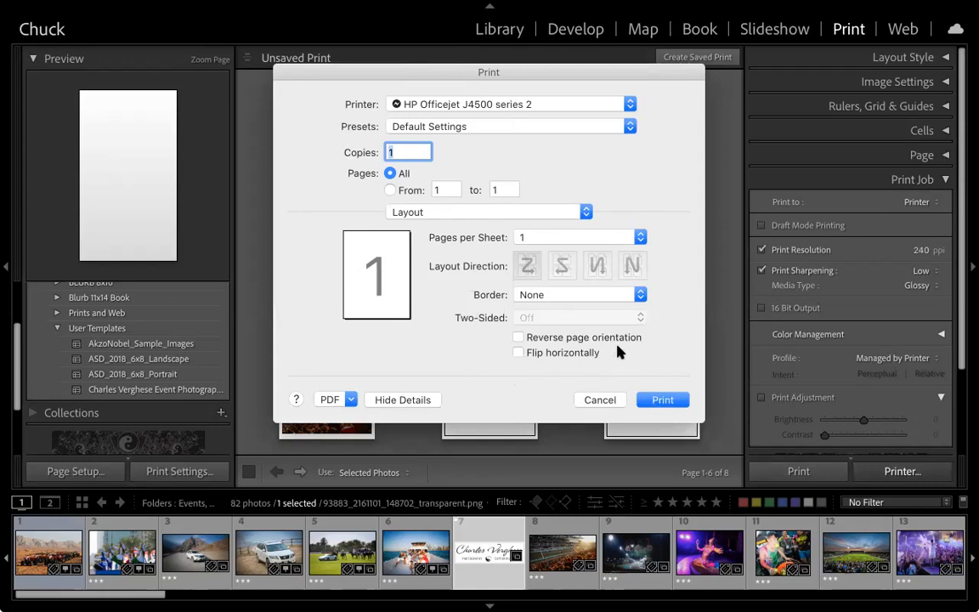
left_click(351, 399)
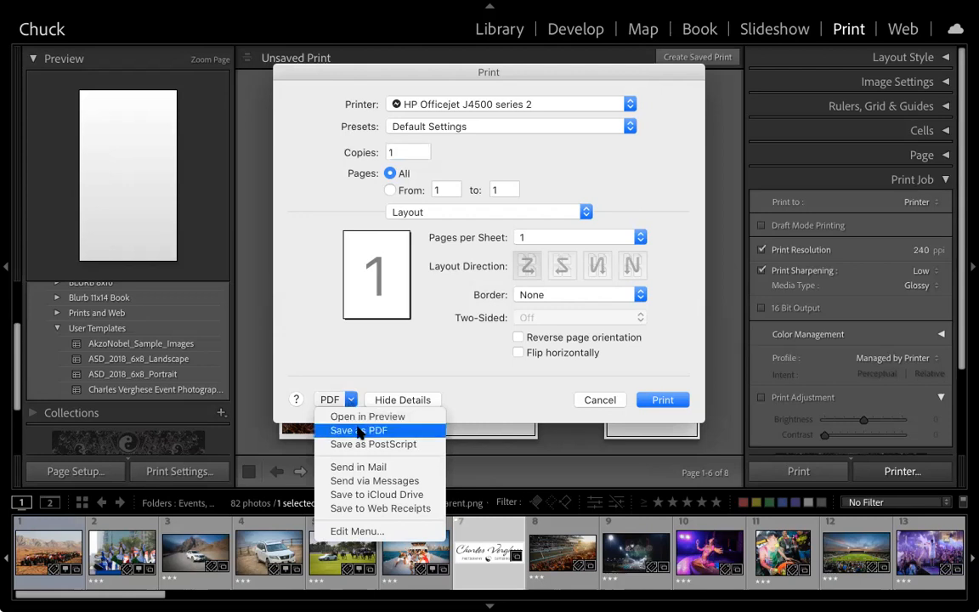
left_click(359, 431)
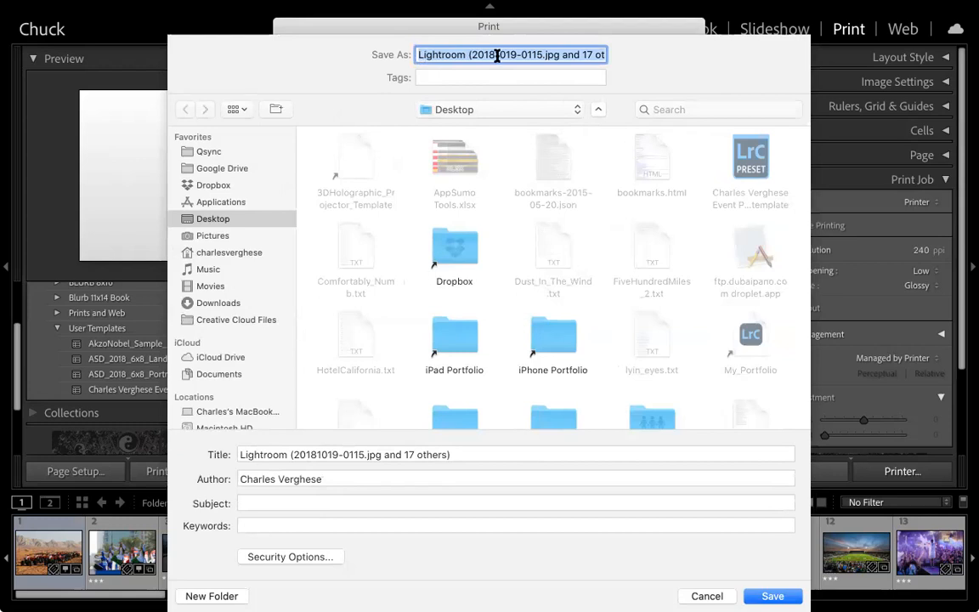
left_click(432, 55)
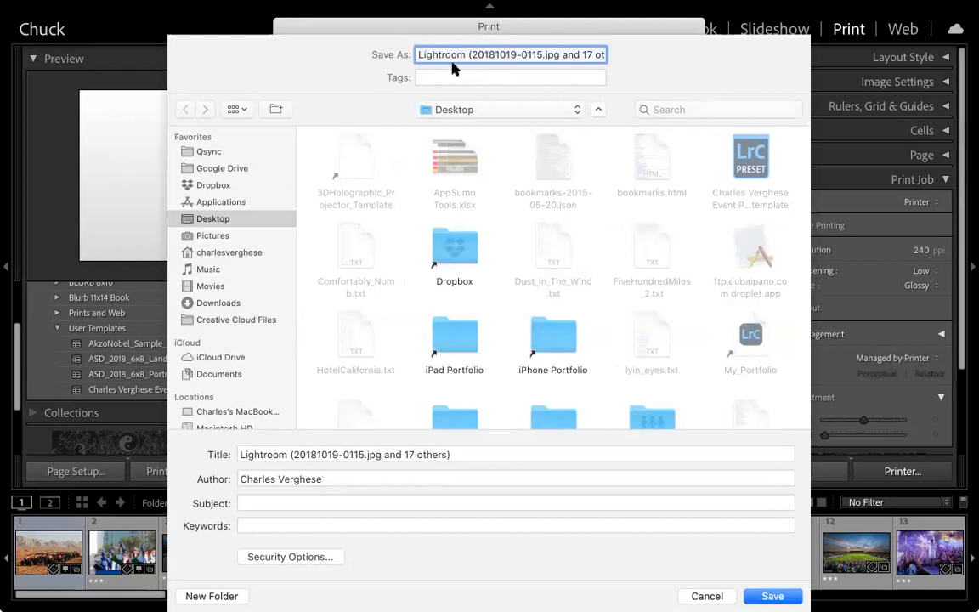
left_click(707, 597)
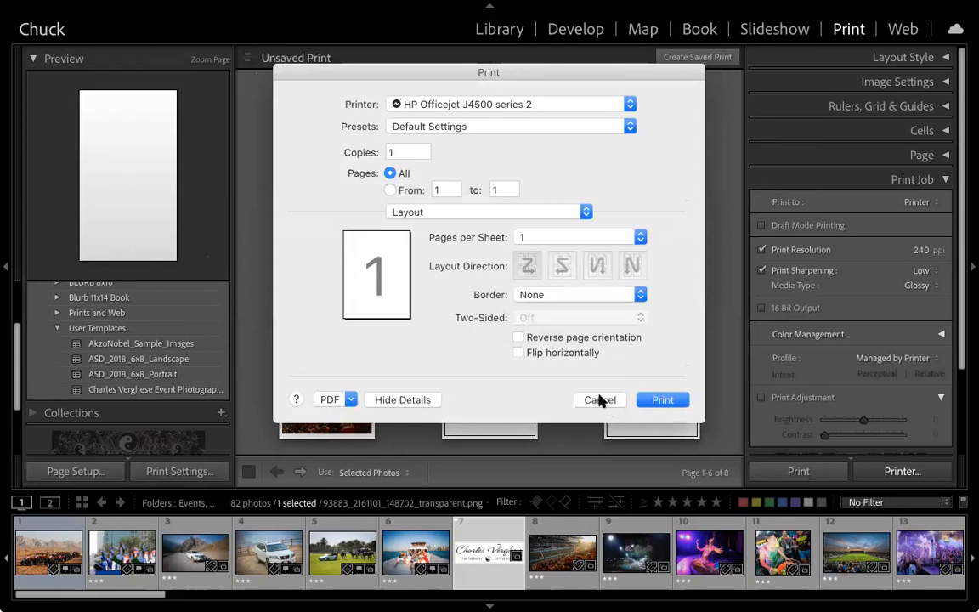
left_click(600, 400)
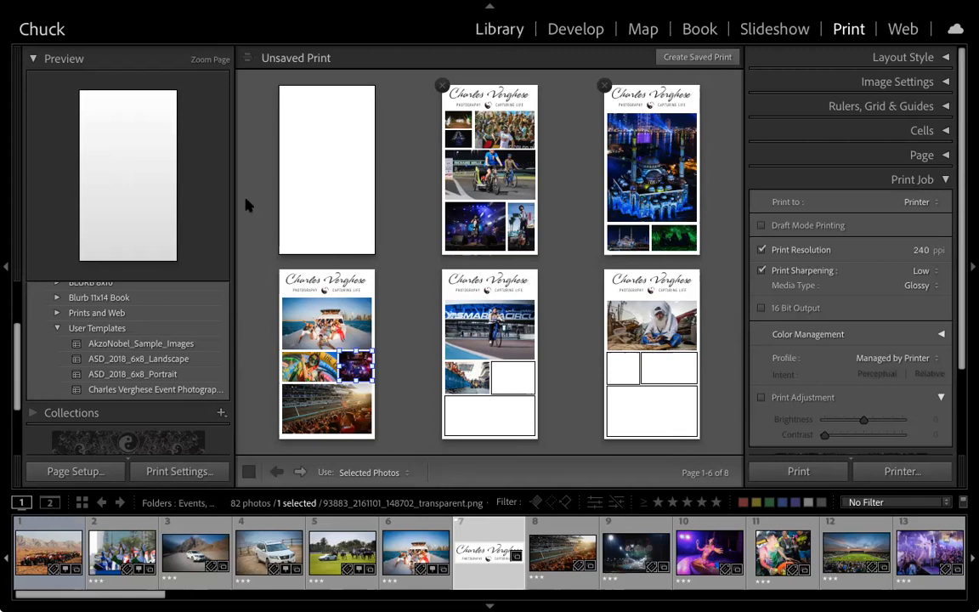
In the Library module, add the top-level images folder on the CGVHperDisk drive to the selected Events and Logo folders
scroll(143, 283, "down", 8)
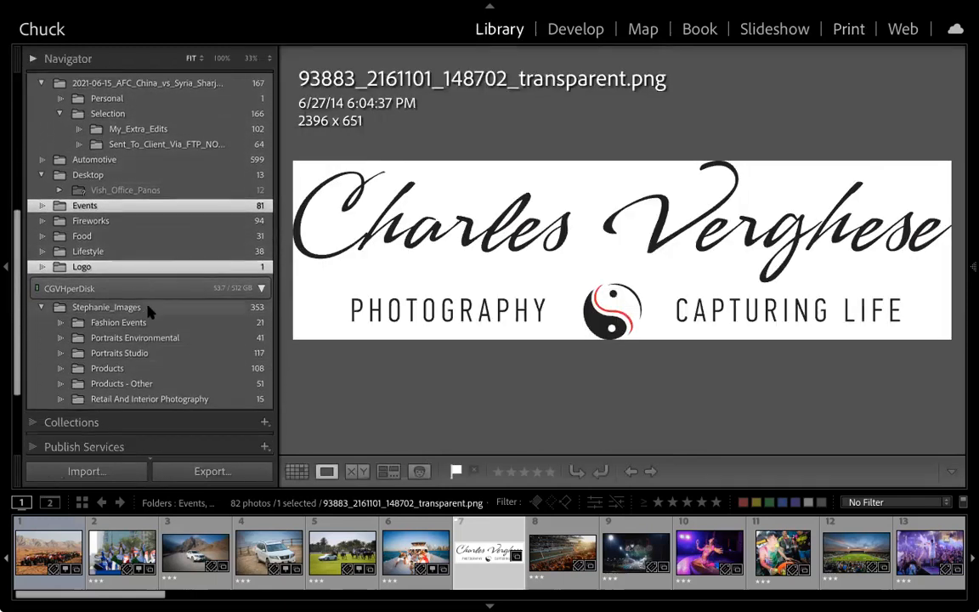
left_click(148, 319, "super")
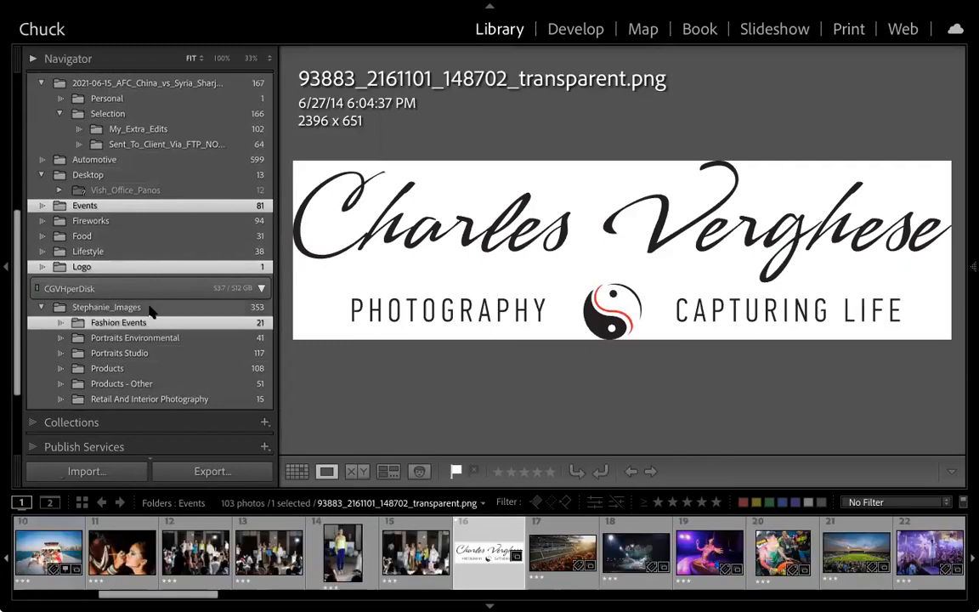
left_click(151, 310, "super")
left_click(148, 320, "super")
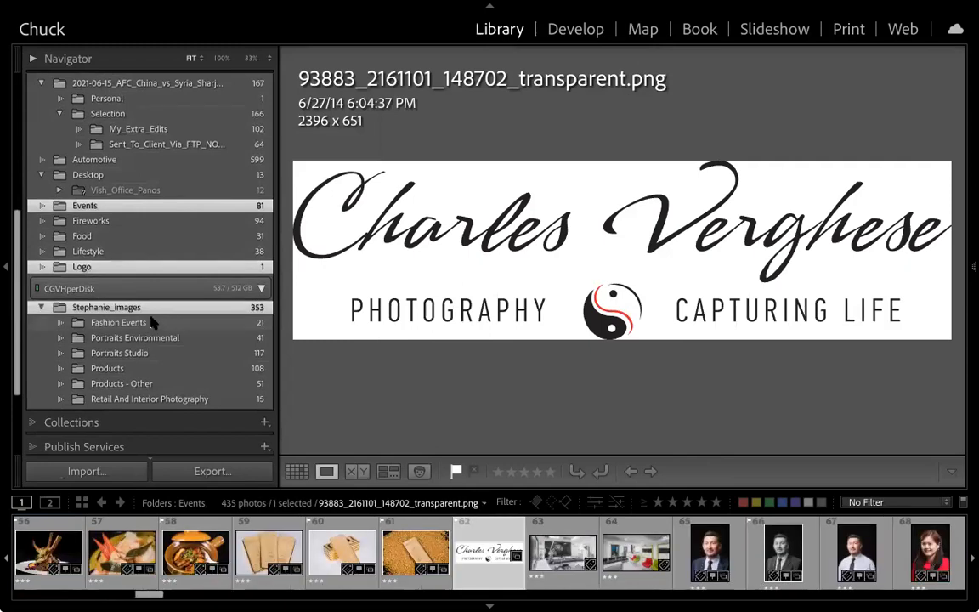
Add the Lifestyle, Food, Fireworks and Automotive folders to the current folder selection
left_click(136, 250, "super")
left_click(135, 235, "super")
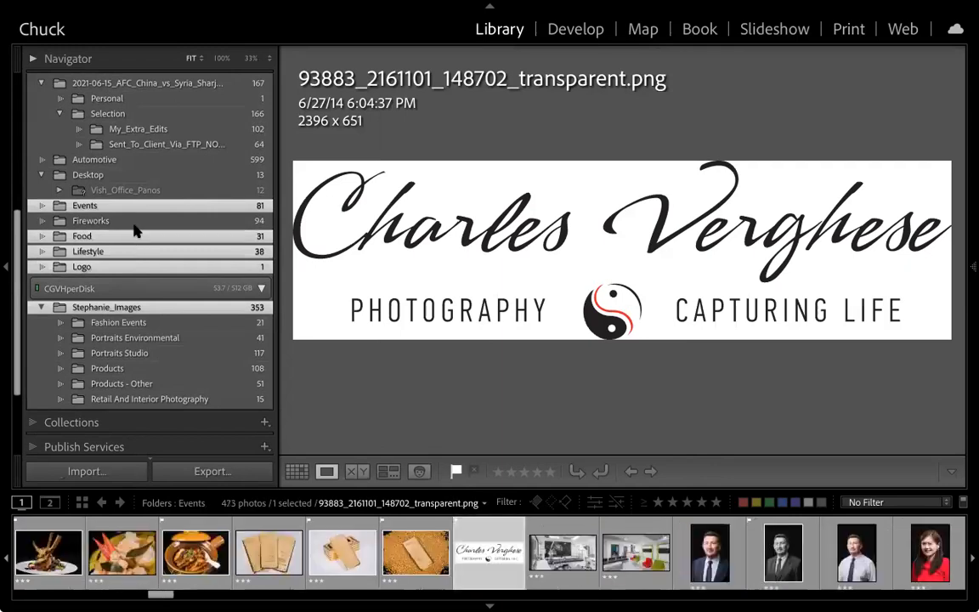
left_click(134, 220, "super")
left_click(164, 159, "super")
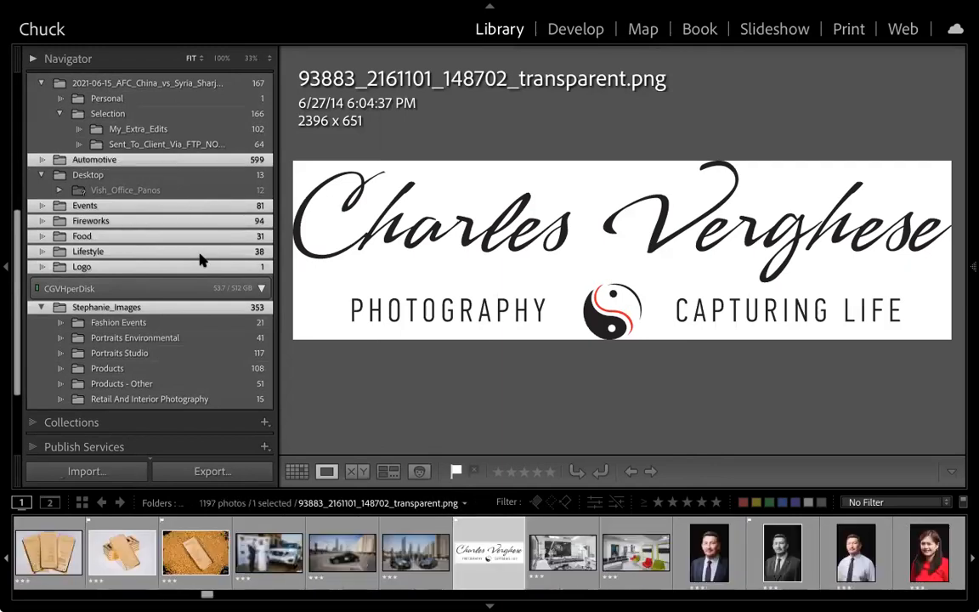
scroll(195, 263, "down", 2)
scroll(191, 276, "up", 10)
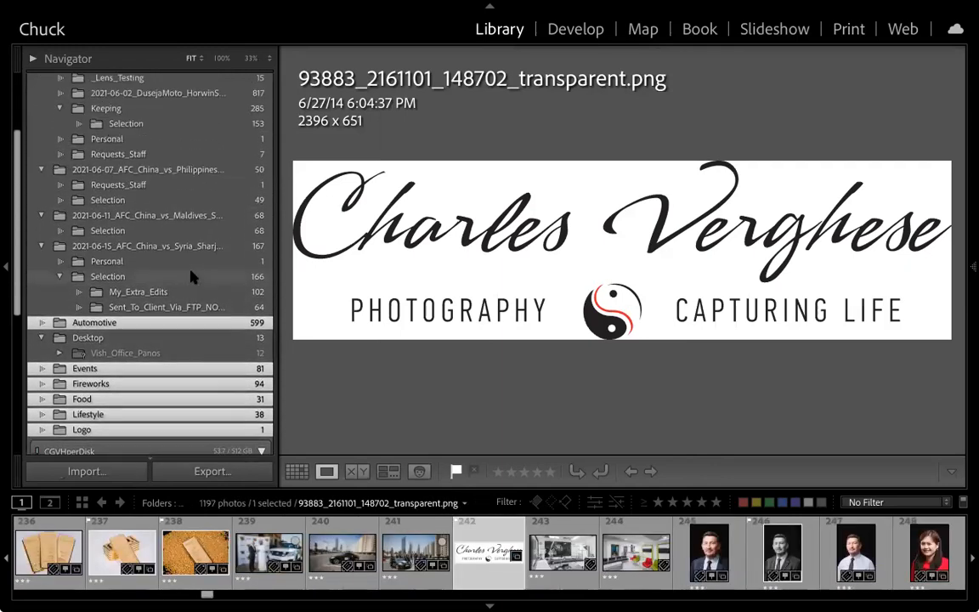
scroll(189, 277, "down", 6)
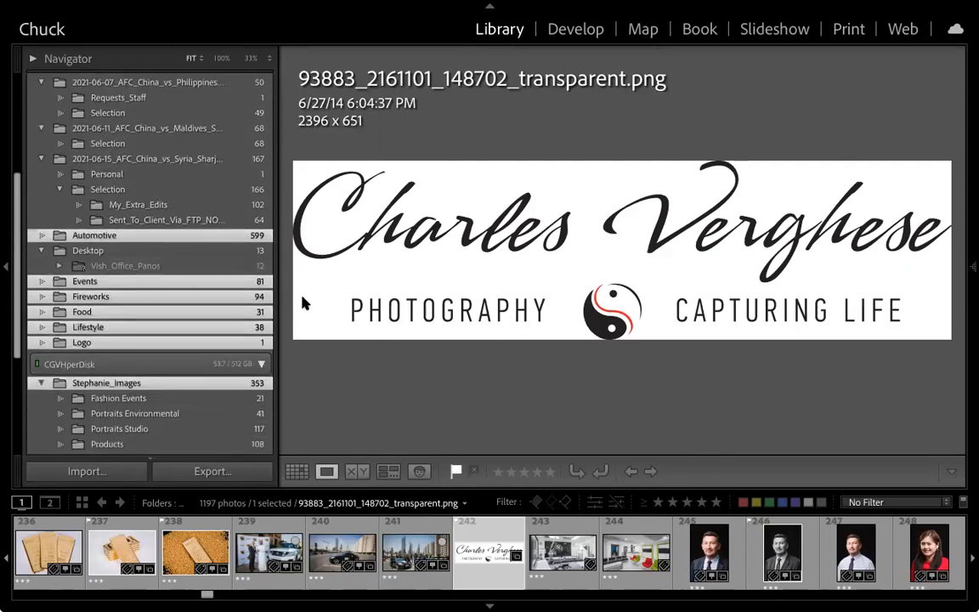
Examine the combined photos of all selected folders in Grid view through to the end, and return to the Print module
key("g")
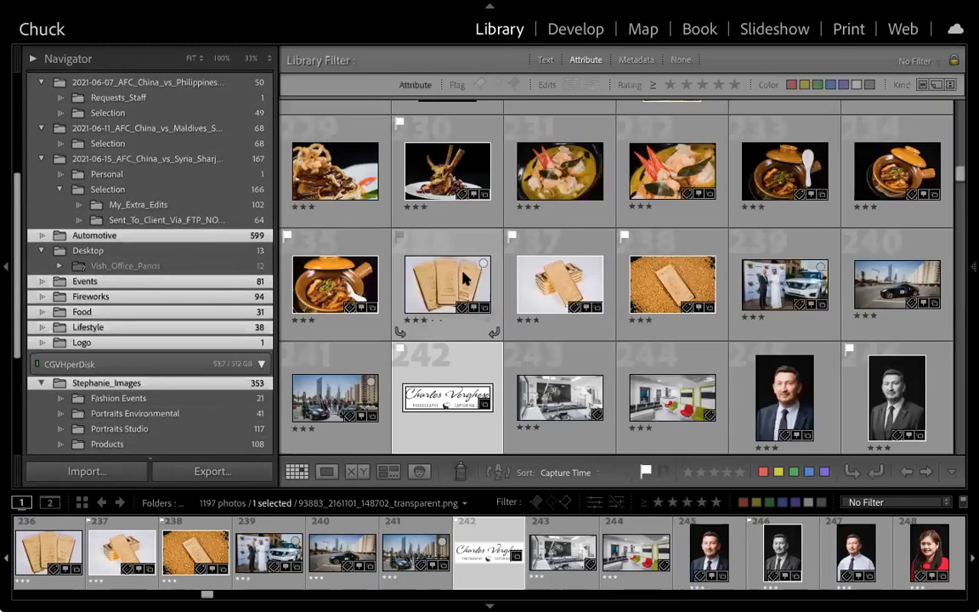
scroll(415, 240, "up", 10)
scroll(463, 278, "up", 15)
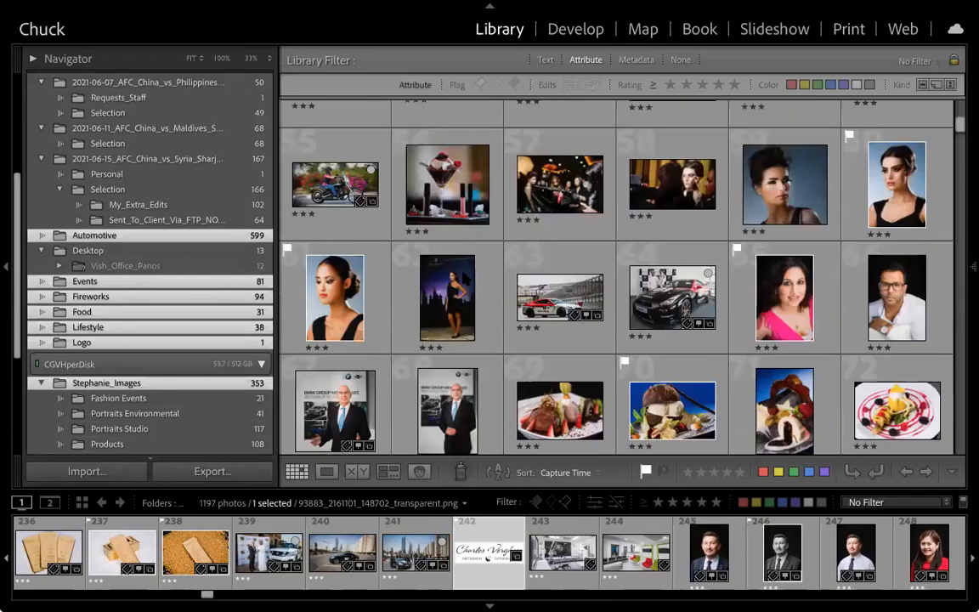
scroll(463, 279, "down", 12)
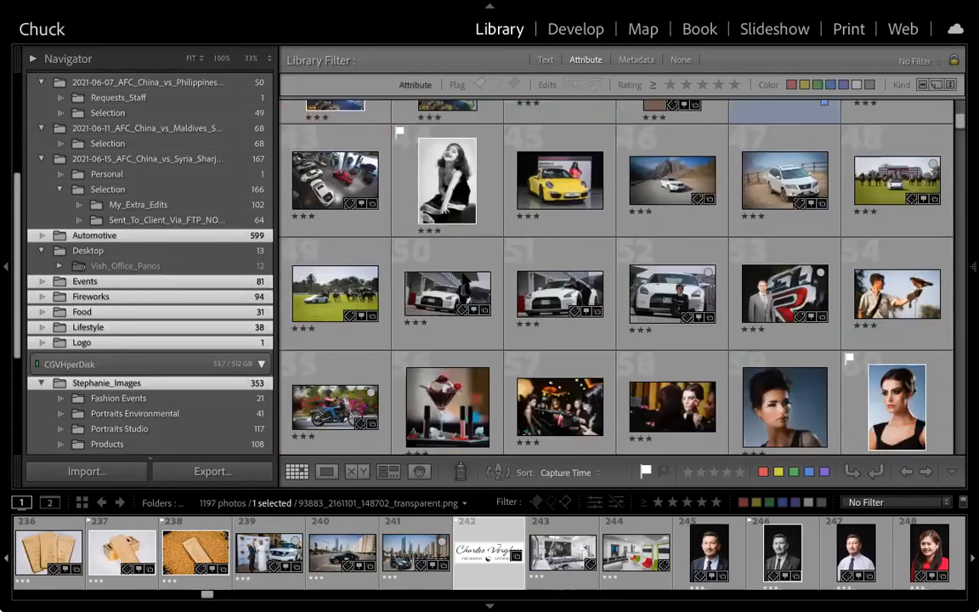
scroll(463, 280, "down", 10)
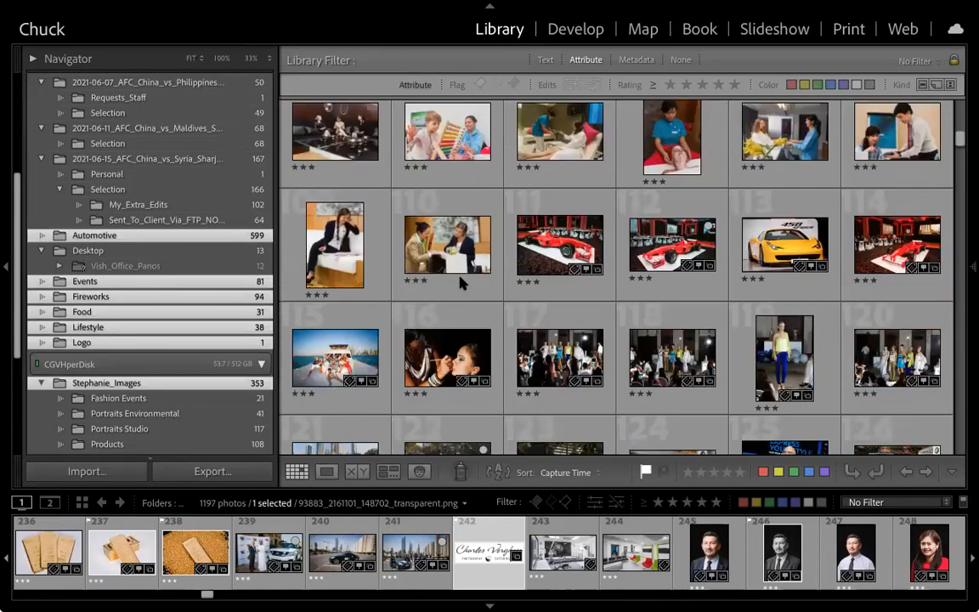
scroll(463, 283, "down", 12)
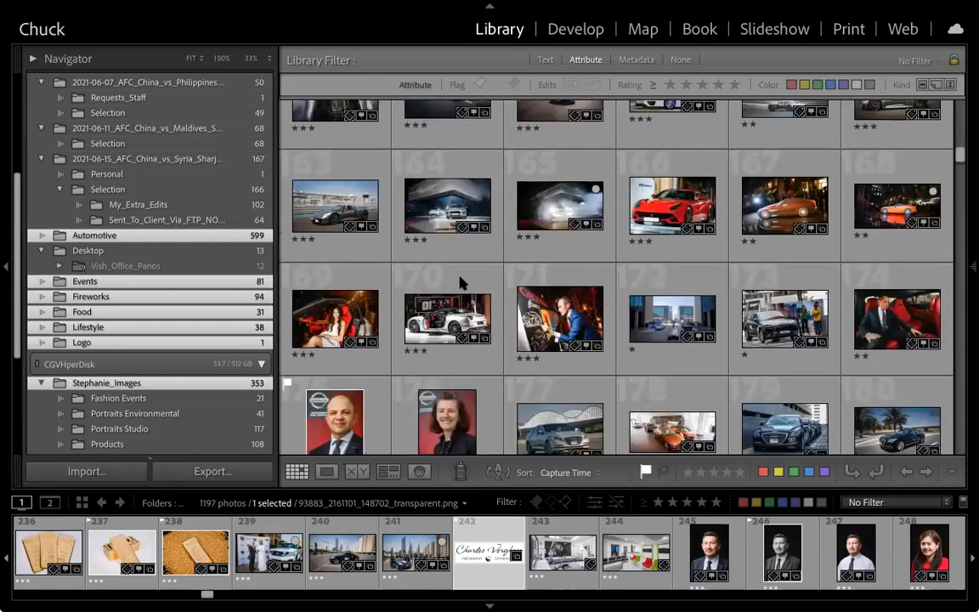
scroll(462, 285, "down", 13)
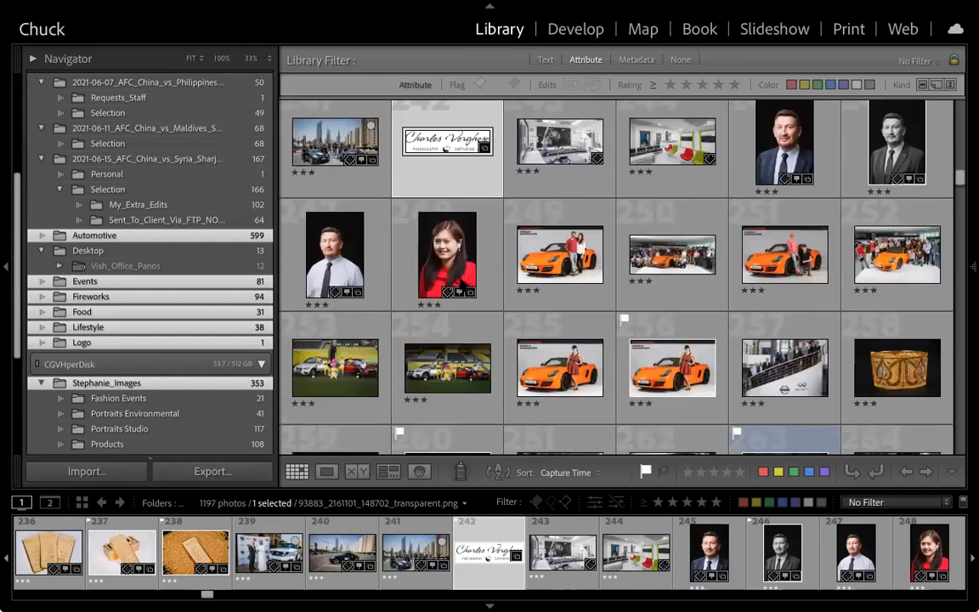
scroll(462, 286, "down", 12)
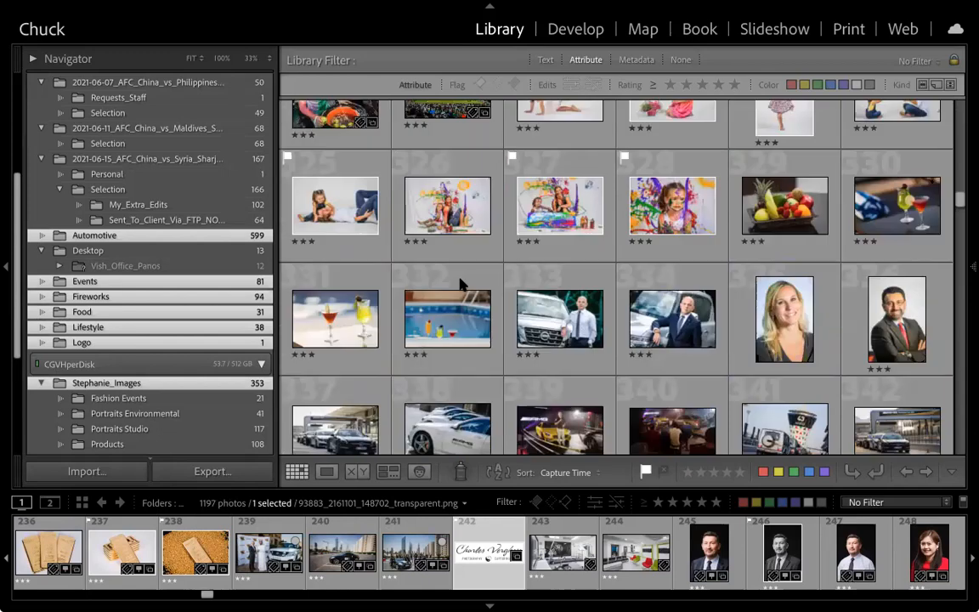
scroll(459, 288, "down", 11)
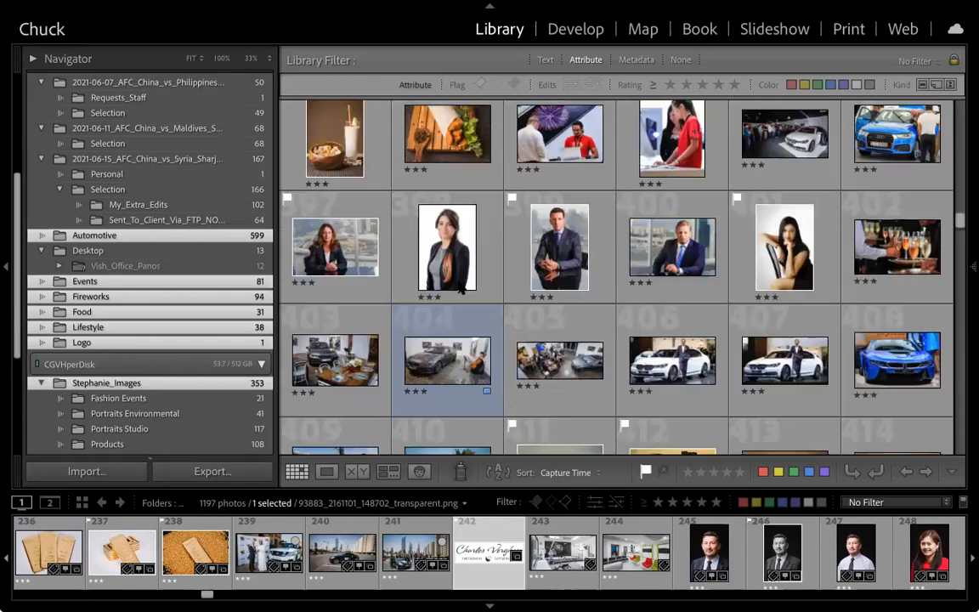
scroll(459, 287, "down", 12)
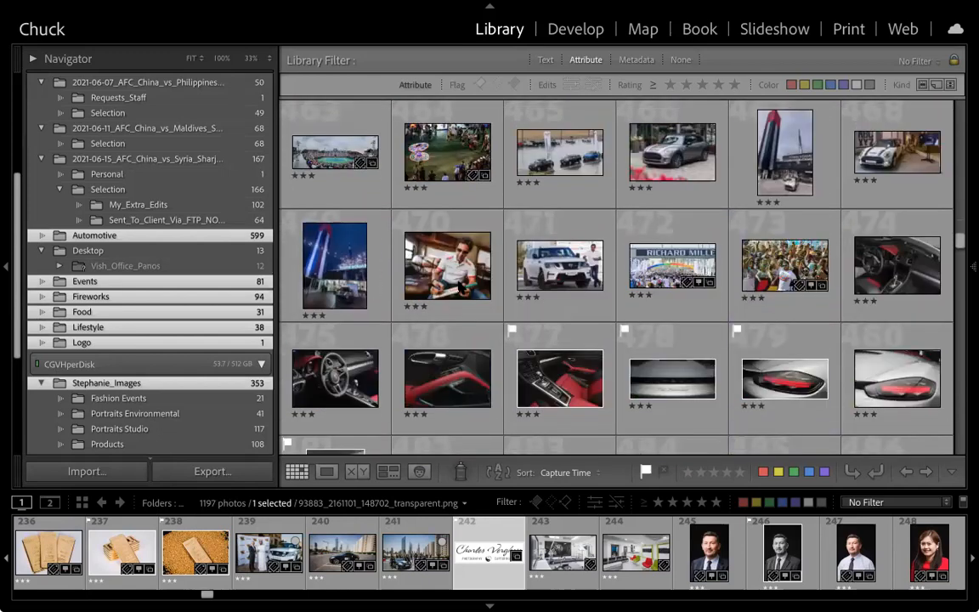
scroll(459, 287, "down", 12)
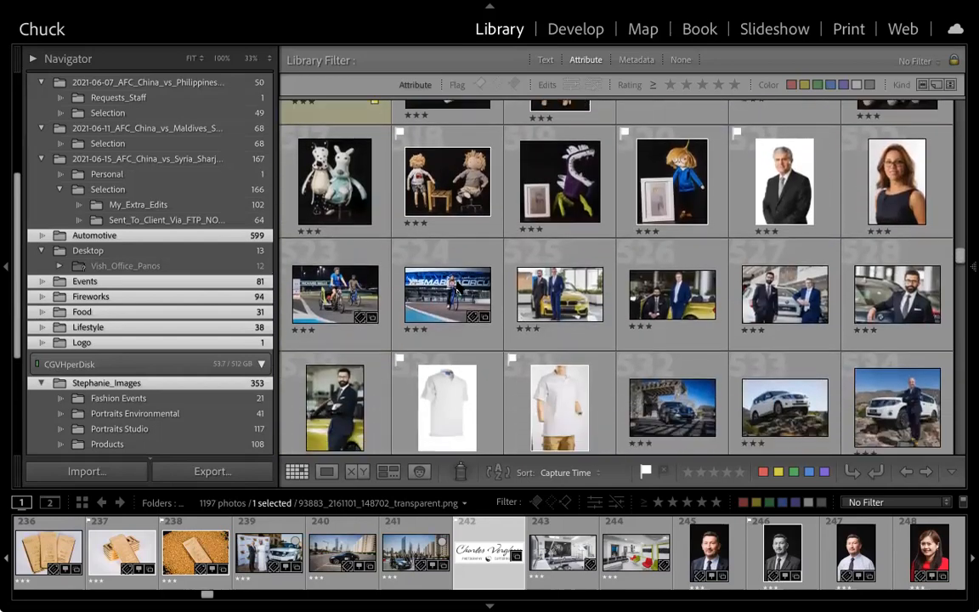
scroll(459, 287, "down", 12)
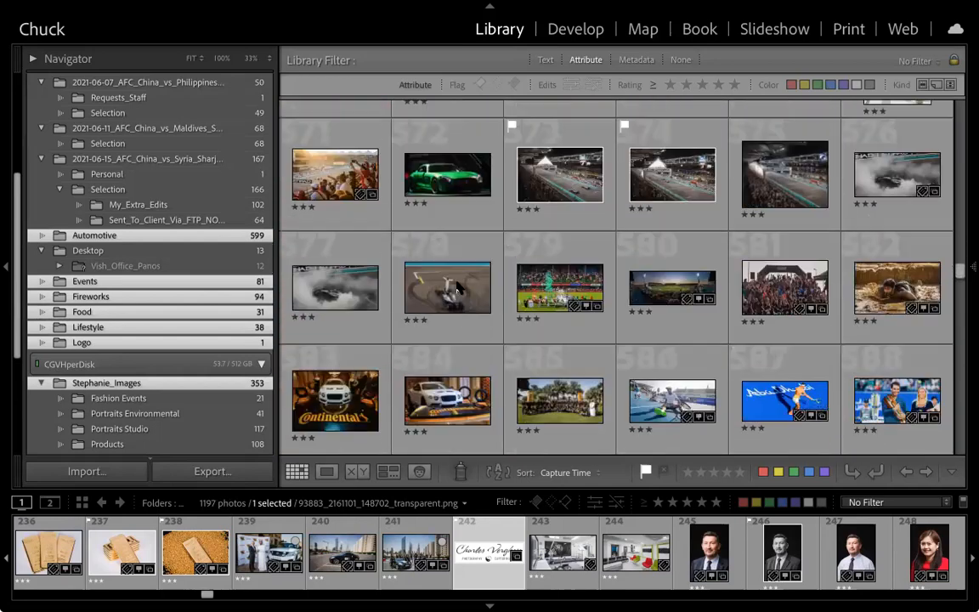
scroll(459, 287, "down", 12)
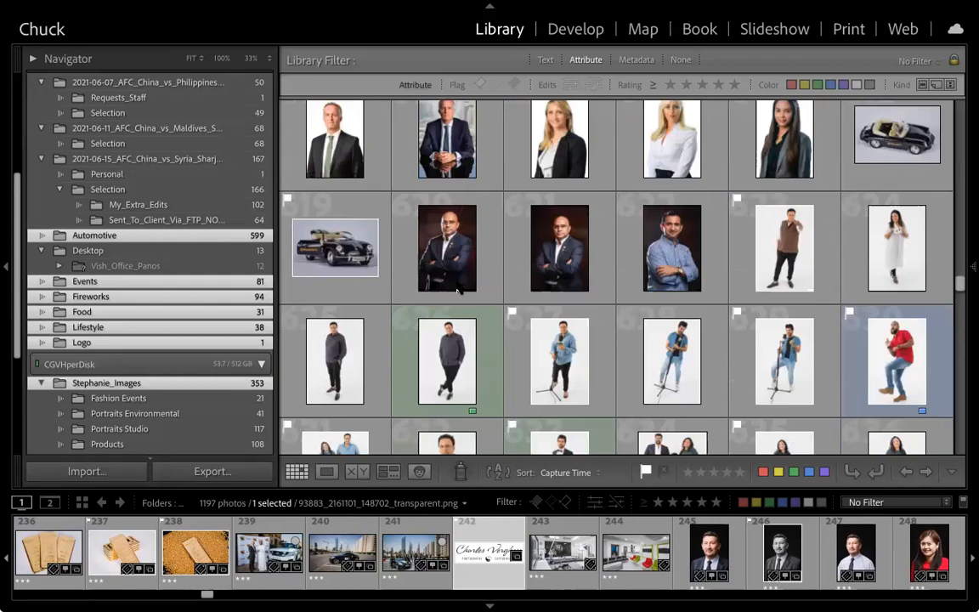
scroll(459, 288, "down", 12)
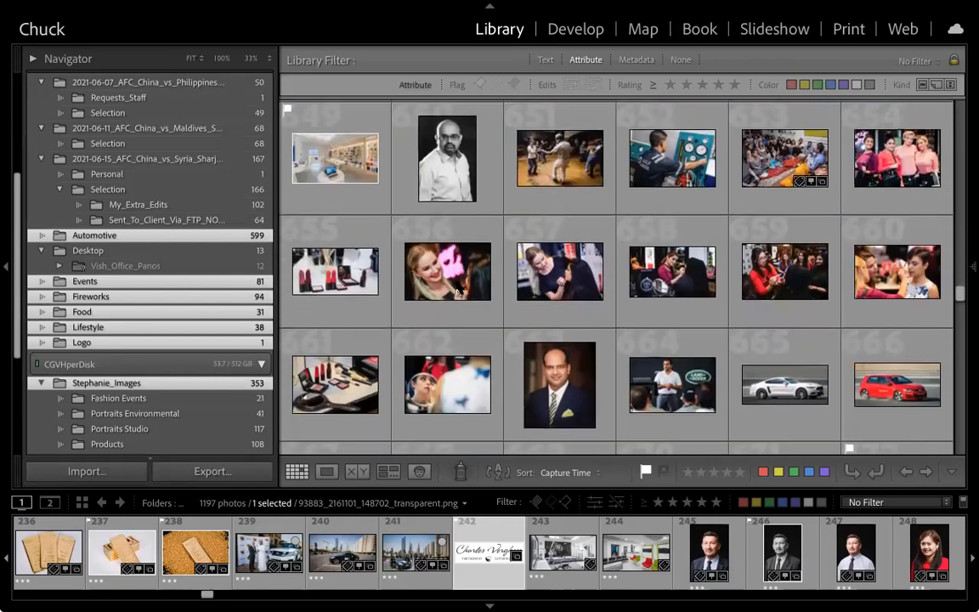
scroll(459, 287, "down", 12)
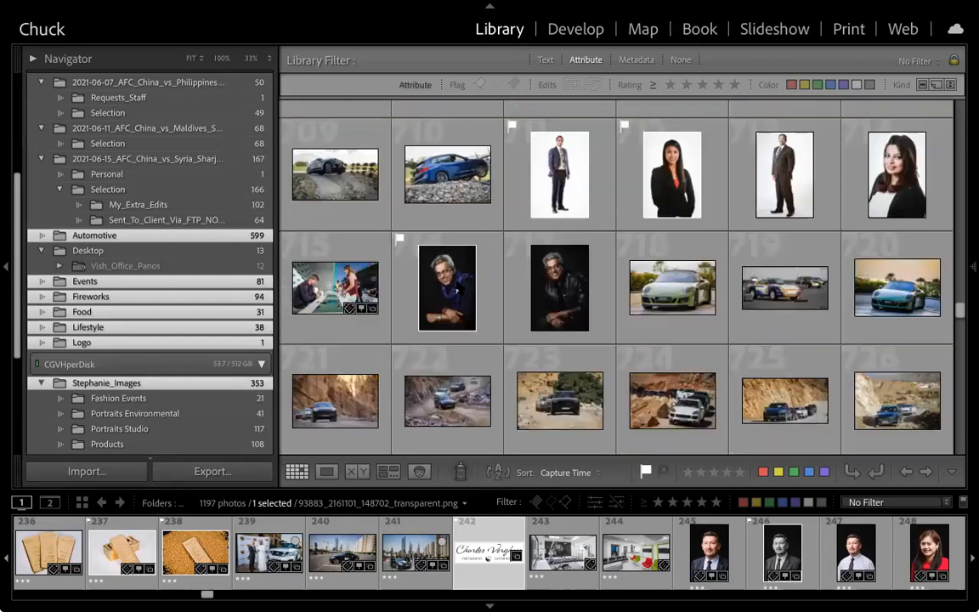
scroll(457, 289, "down", 12)
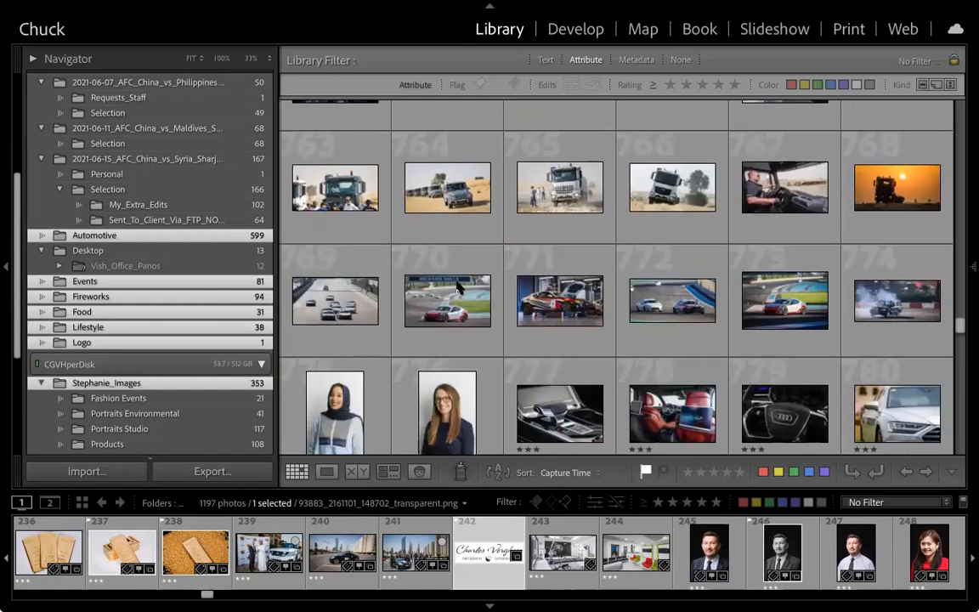
scroll(456, 289, "down", 12)
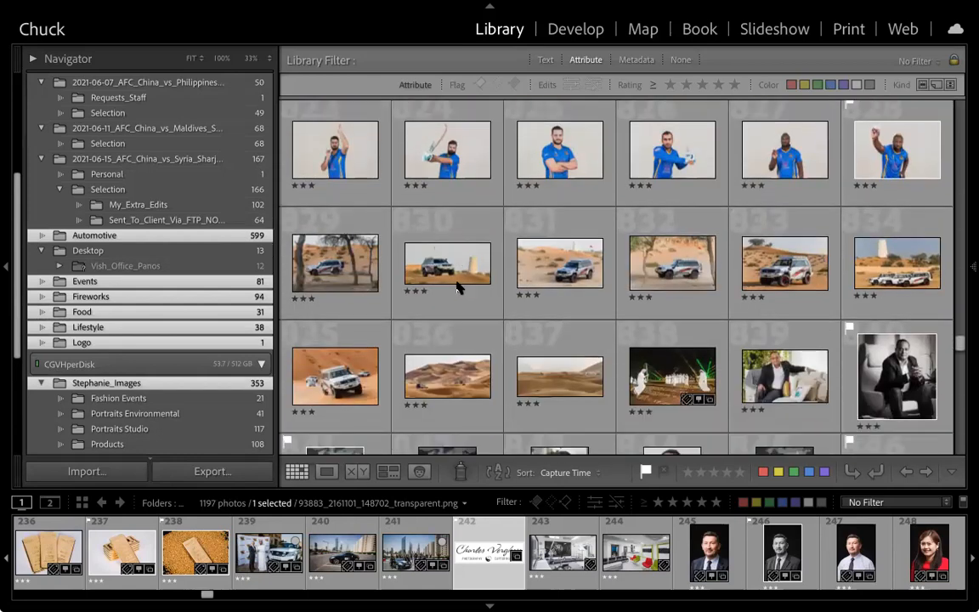
scroll(456, 289, "down", 12)
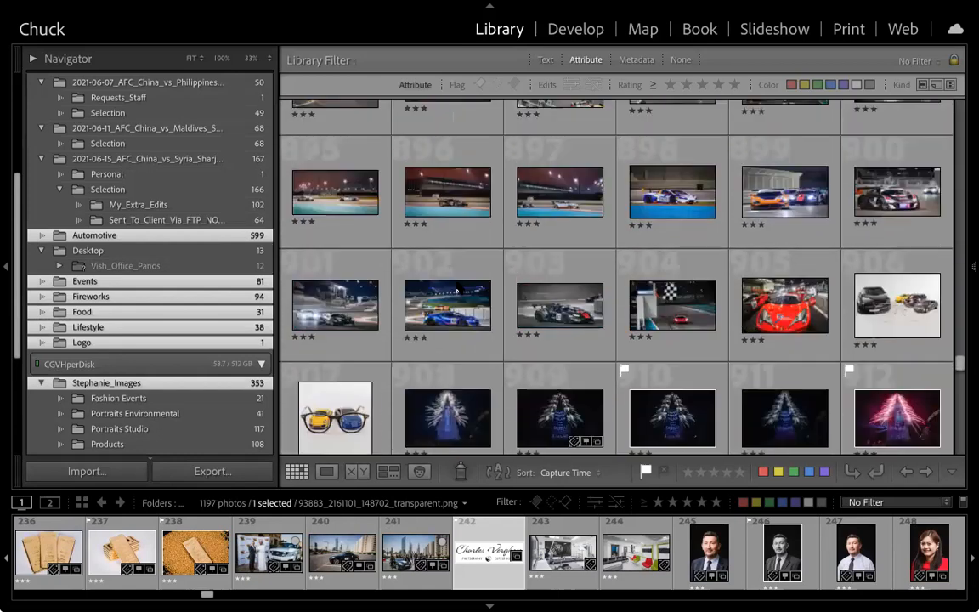
scroll(456, 289, "down", 12)
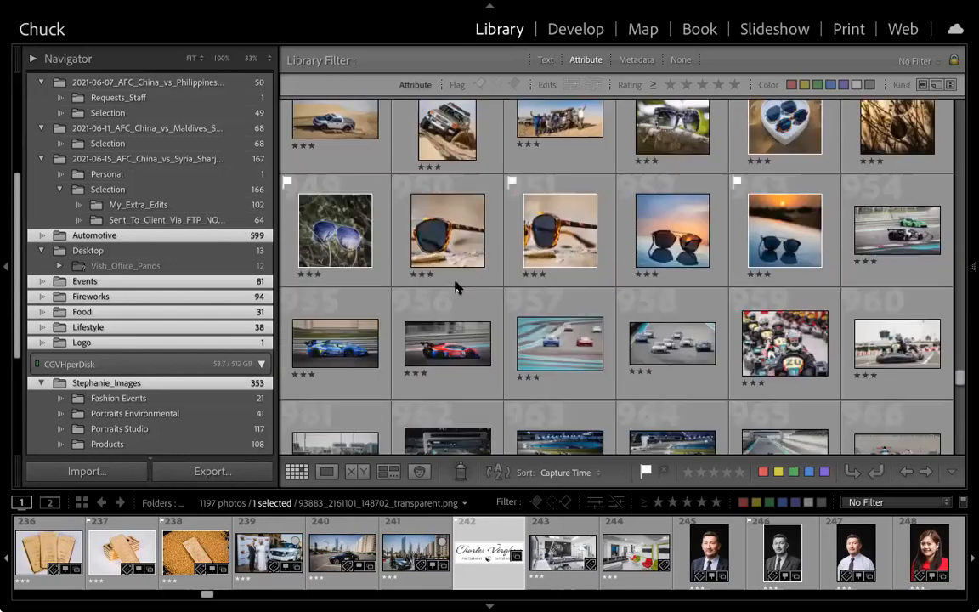
scroll(456, 289, "down", 12)
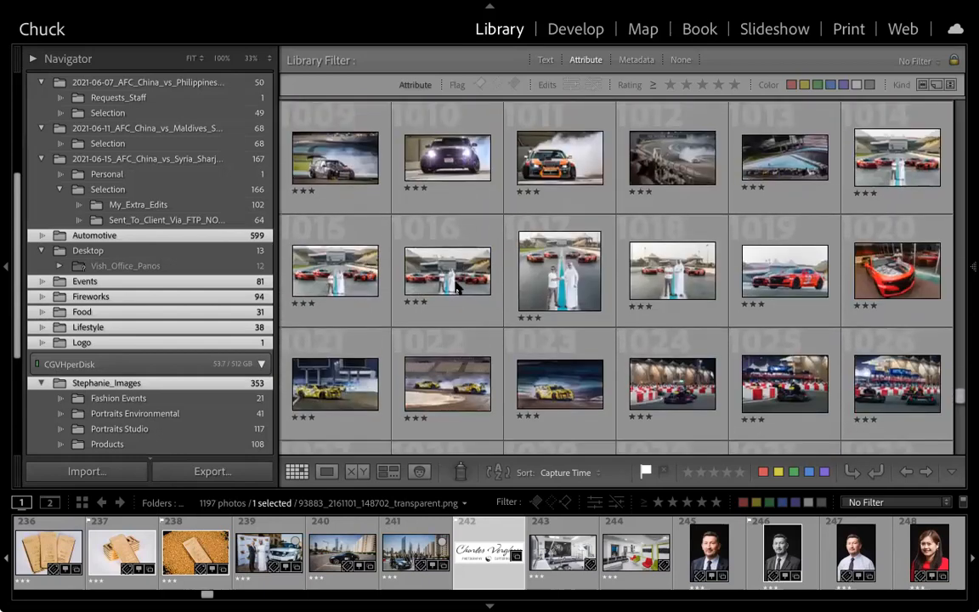
scroll(457, 289, "down", 15)
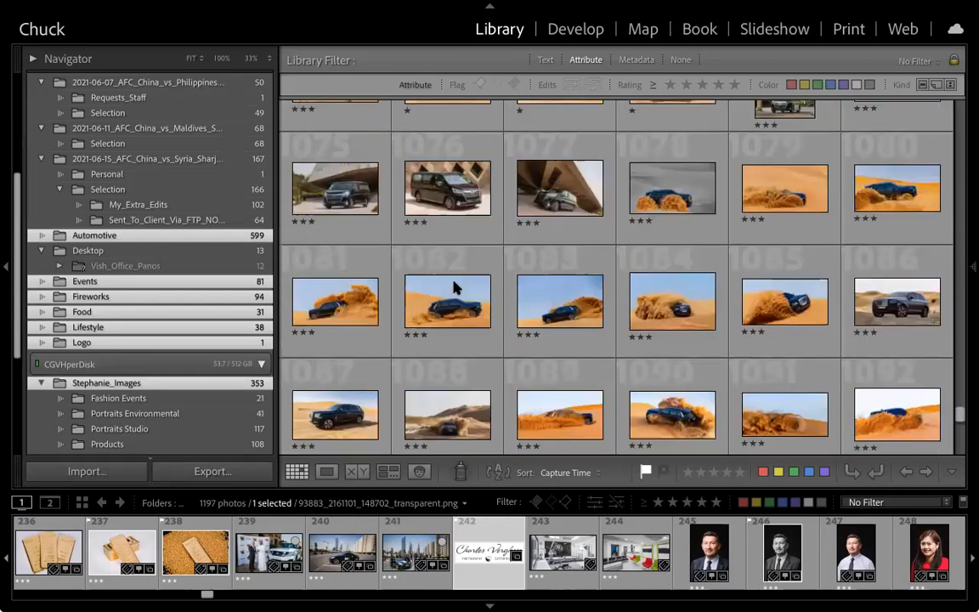
scroll(452, 286, "down", 12)
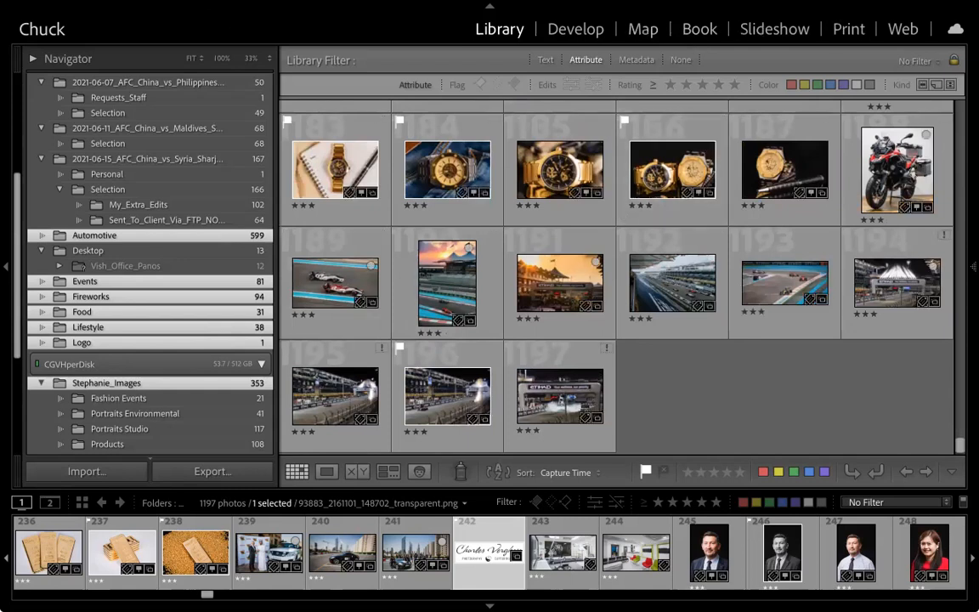
left_click(848, 29)
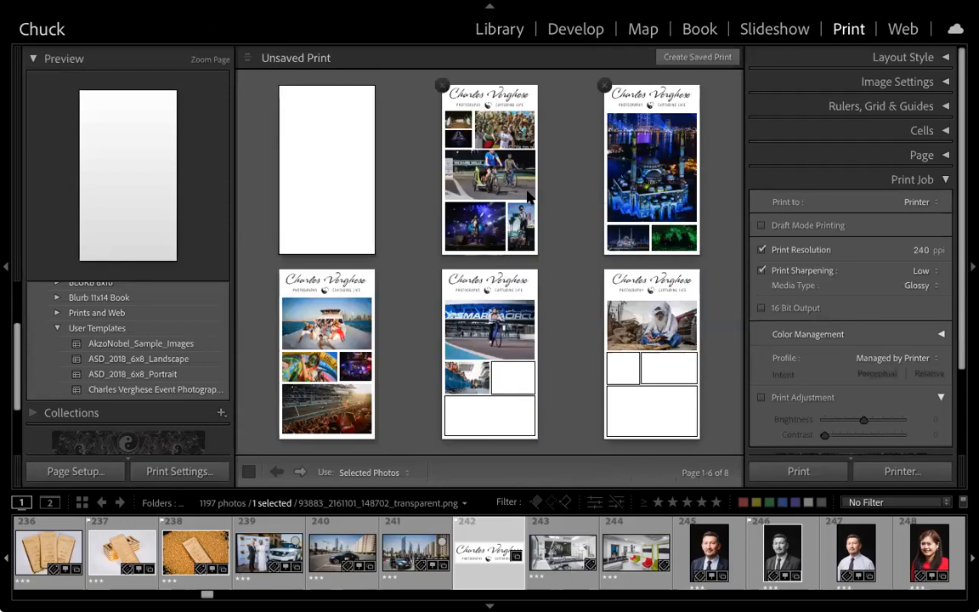
Examine the cycling photo on the second page and the cell options for the empty cells on the last page
left_click(489, 177)
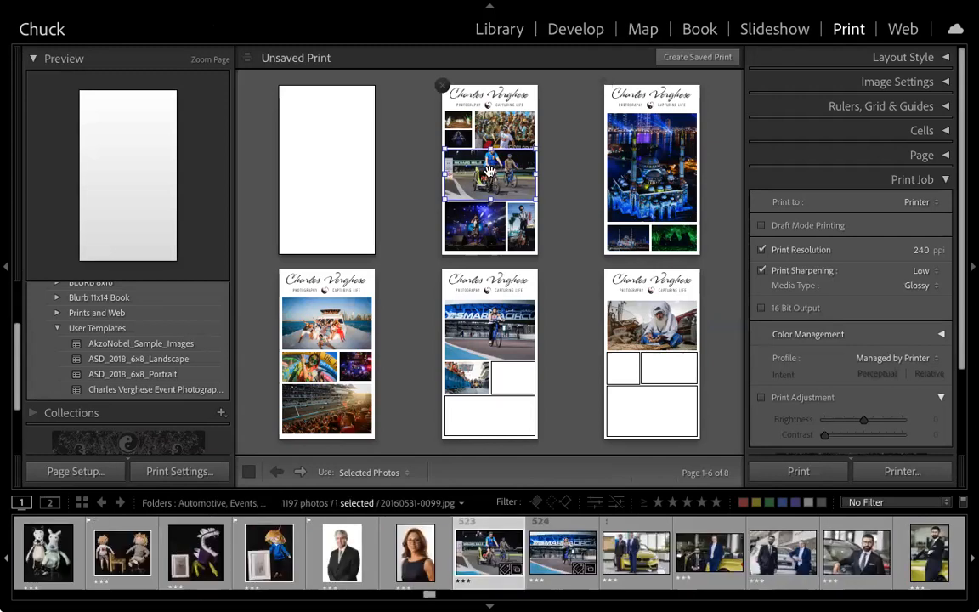
left_click(556, 176)
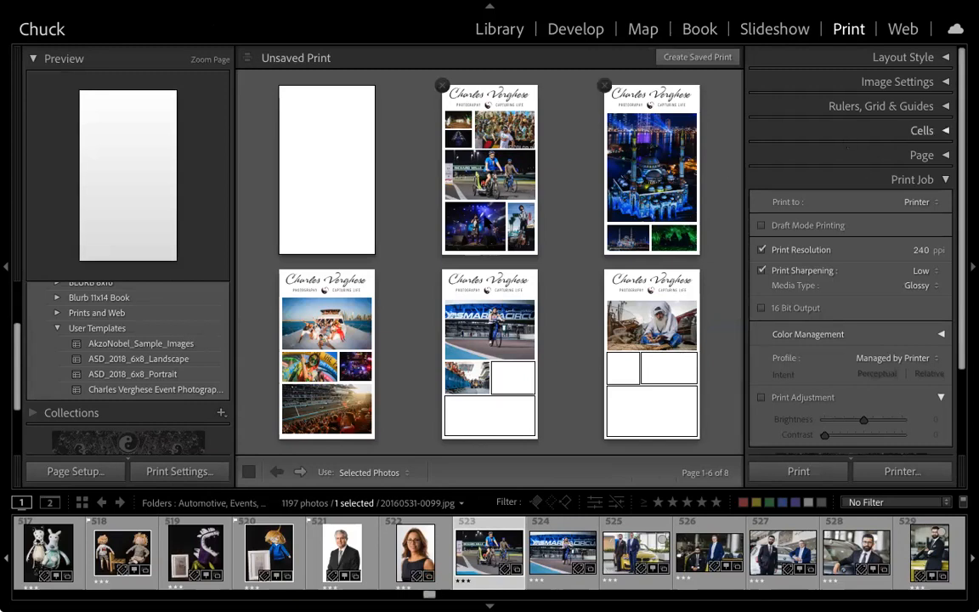
left_click(301, 472)
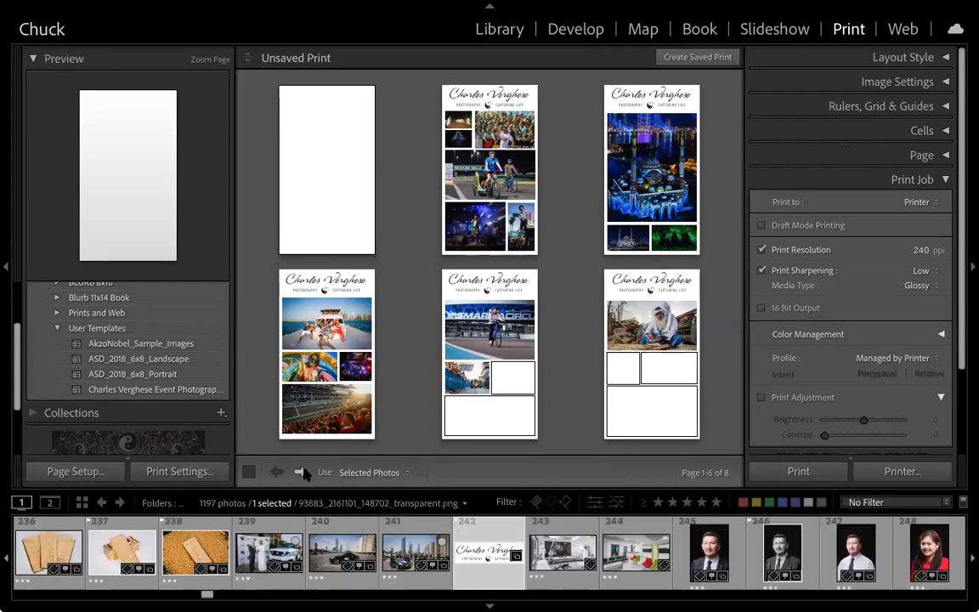
right_click(515, 147)
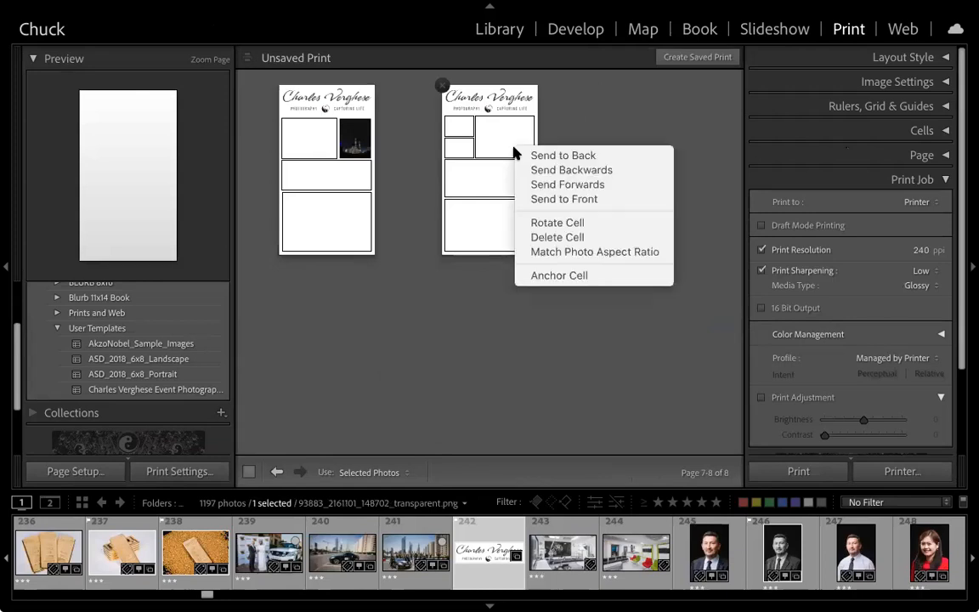
left_click(435, 324)
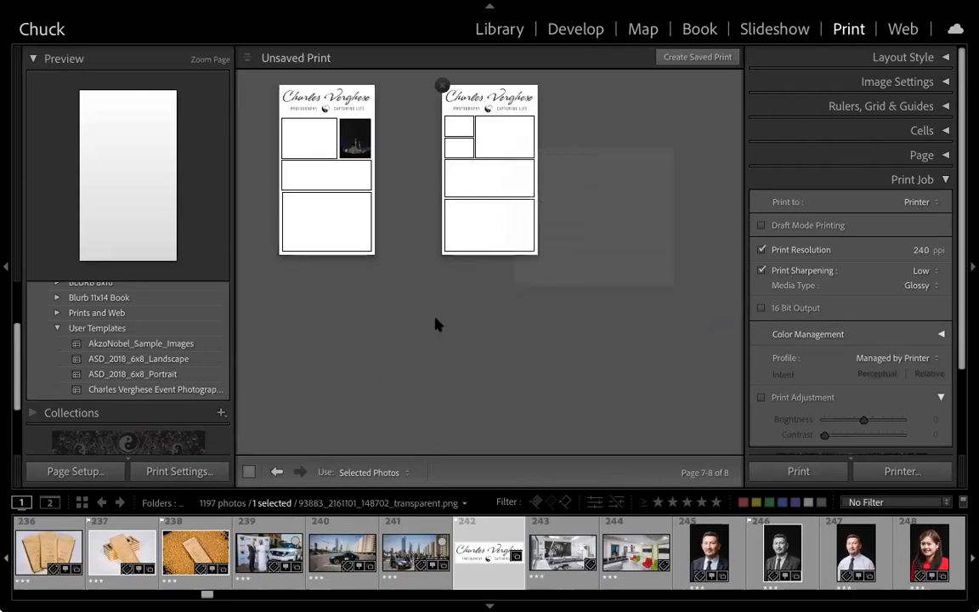
right_click(486, 149)
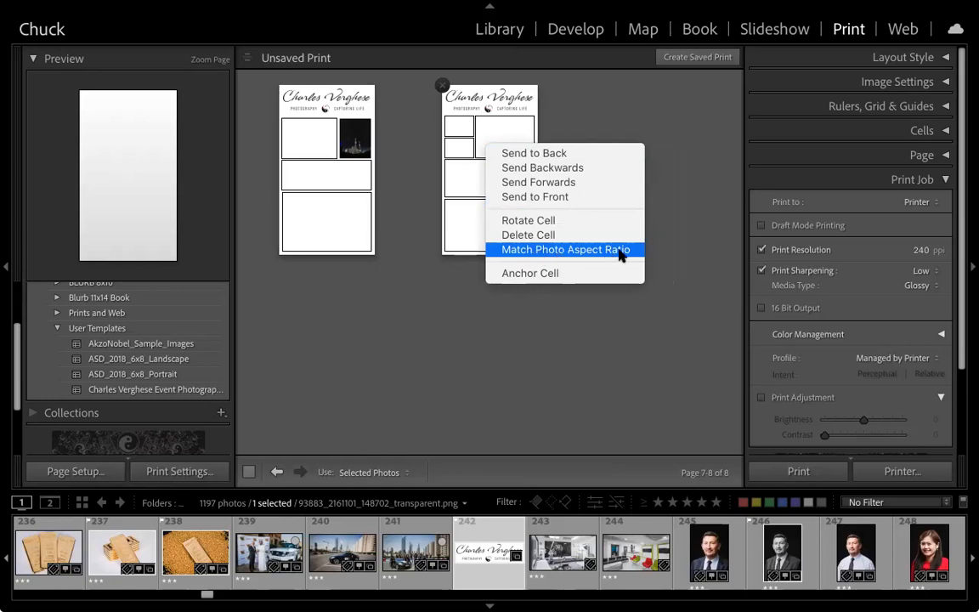
left_click(357, 143)
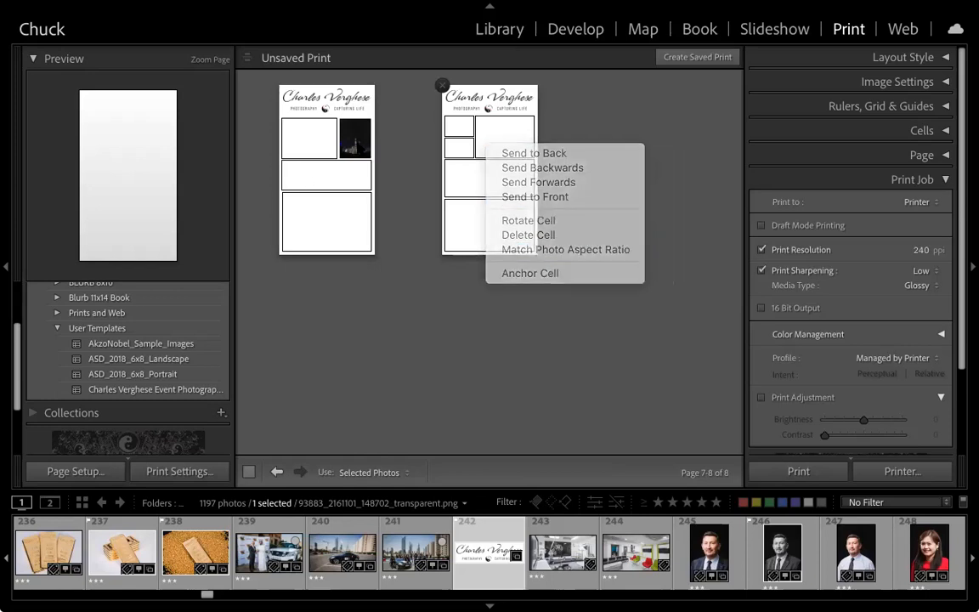
Apply Match Photo Aspect Ratio to the cell holding the night mosque photo on the seventh page, and deselect it
right_click(355, 143)
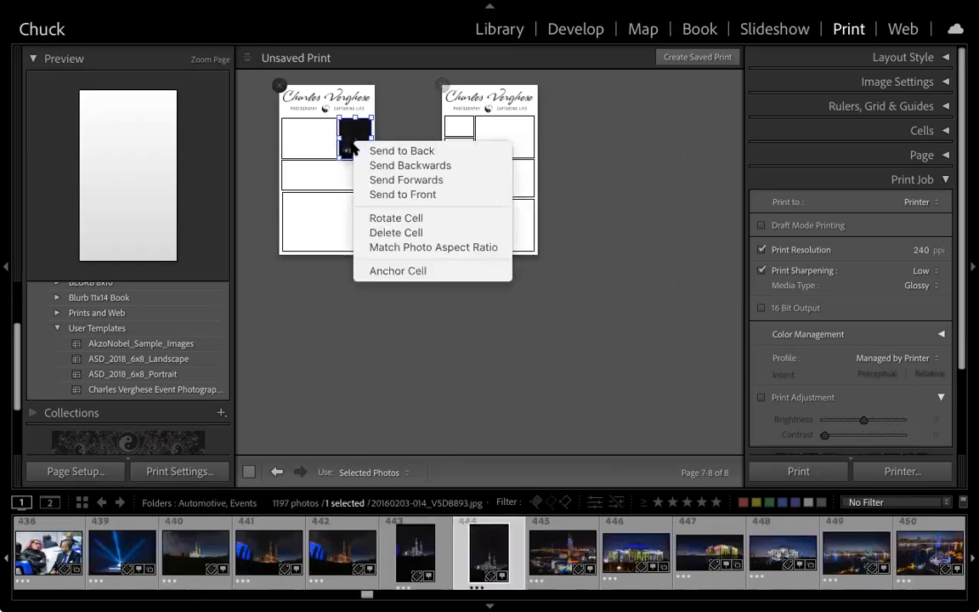
left_click(385, 248)
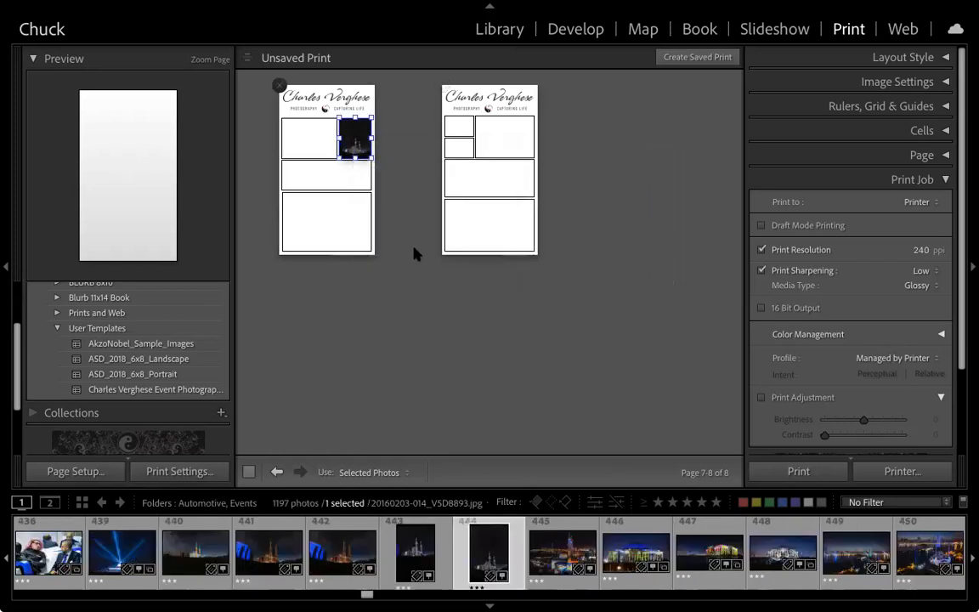
right_click(355, 141)
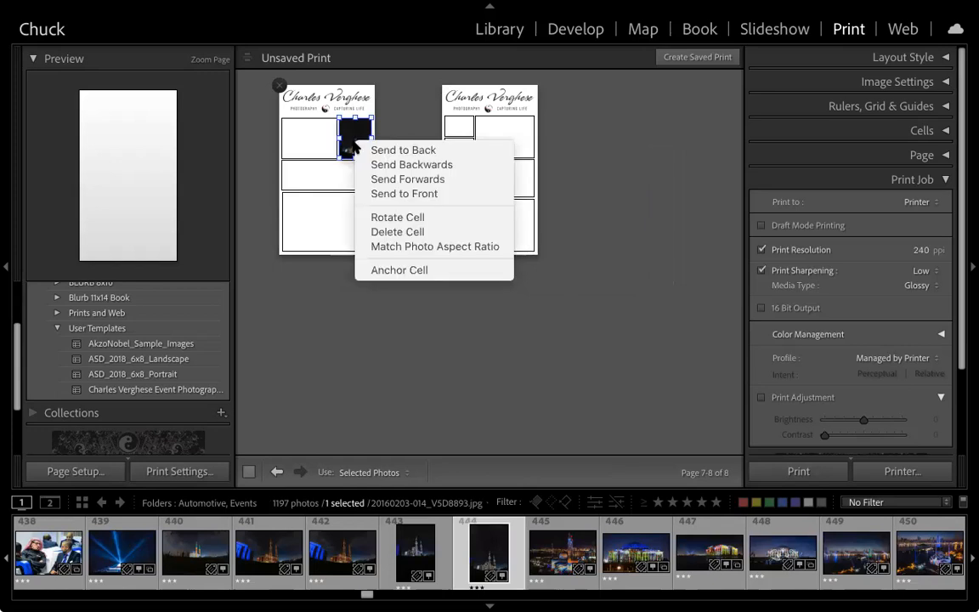
left_click(382, 247)
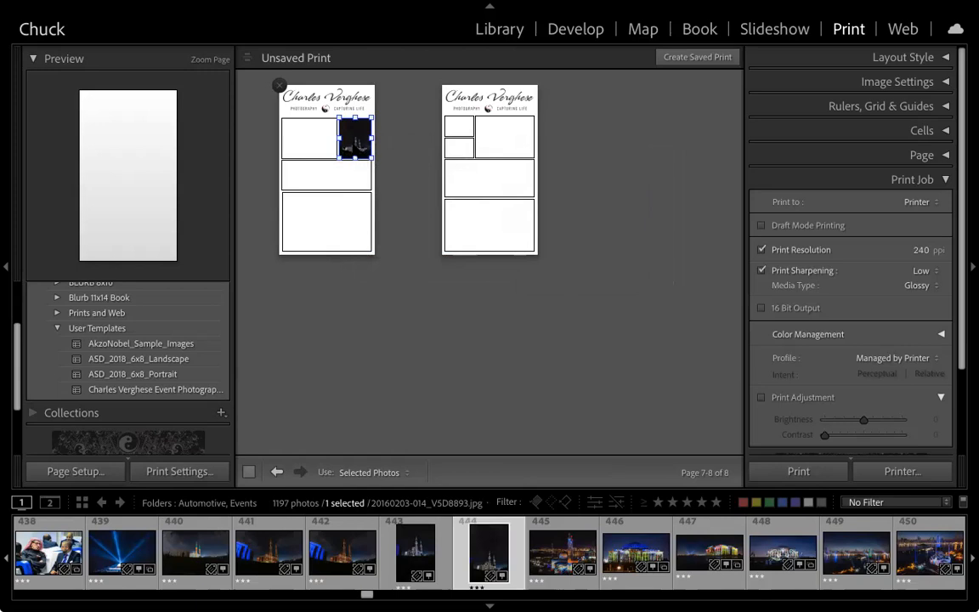
left_click(406, 151)
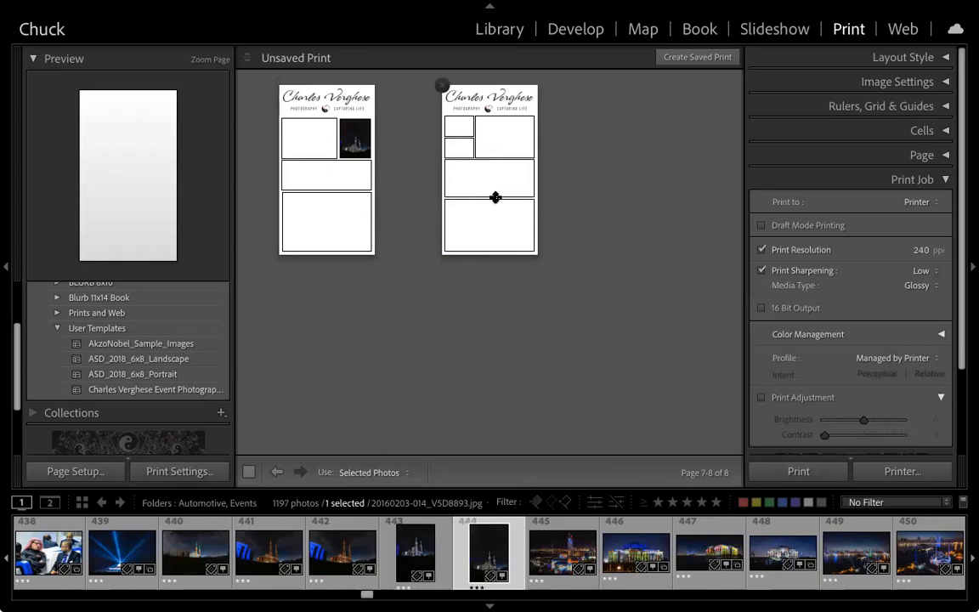
Examine the blank first page's cell options, the Page settings, and the Template Browser's list including the User Templates
left_click(275, 471)
right_click(317, 149)
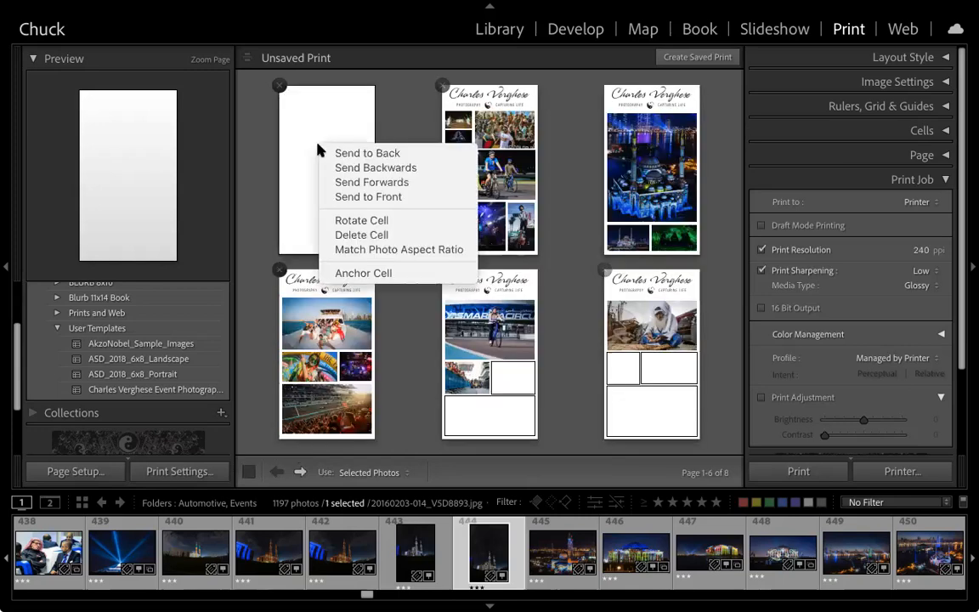
left_click(404, 115)
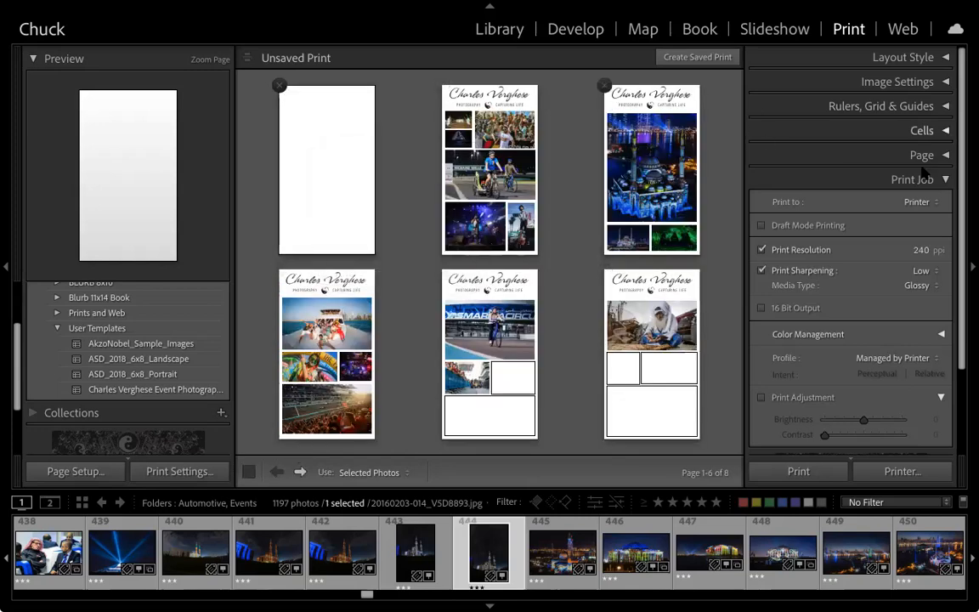
left_click(823, 153)
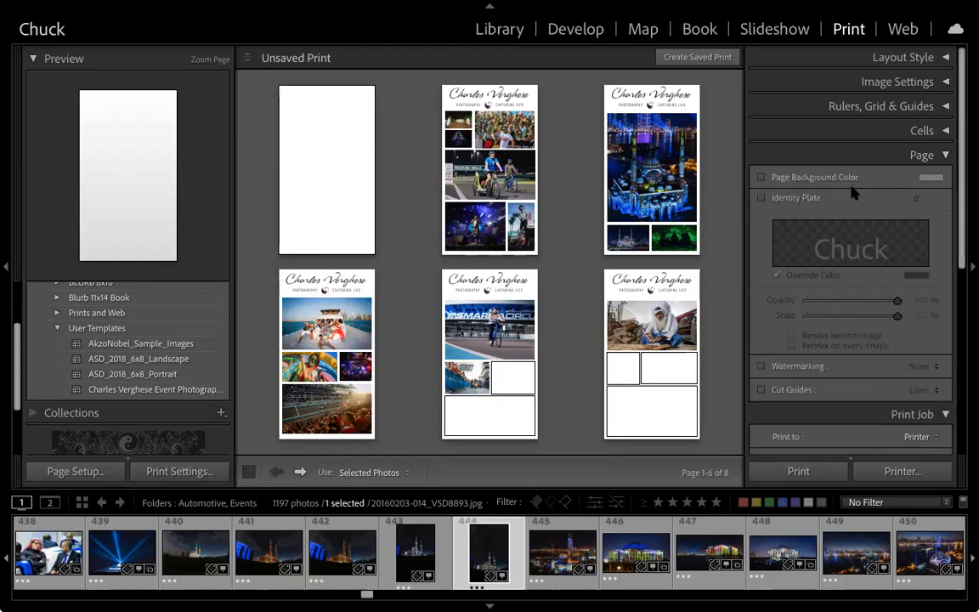
left_click(826, 153)
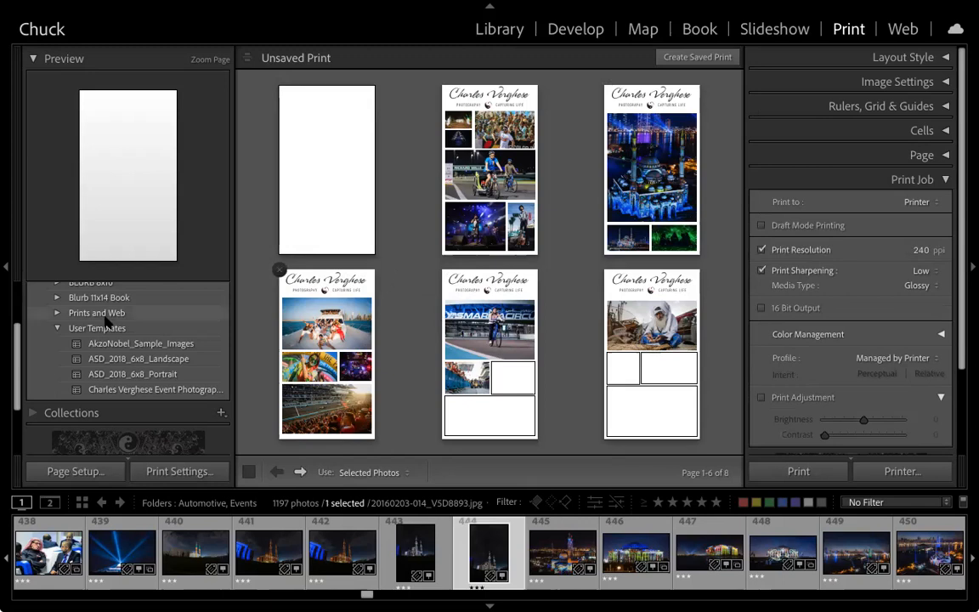
scroll(108, 323, "up", 4)
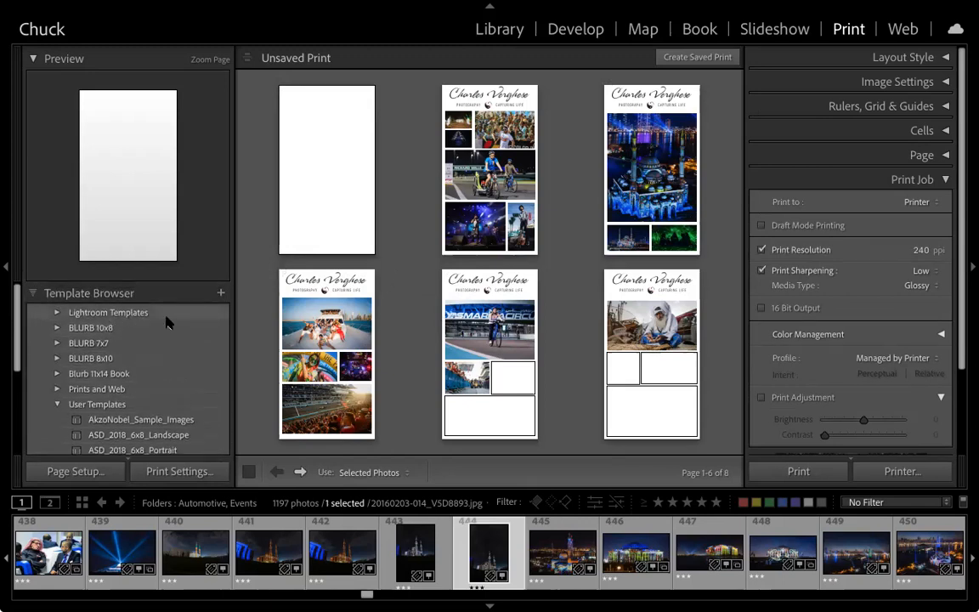
scroll(123, 408, "down", 3)
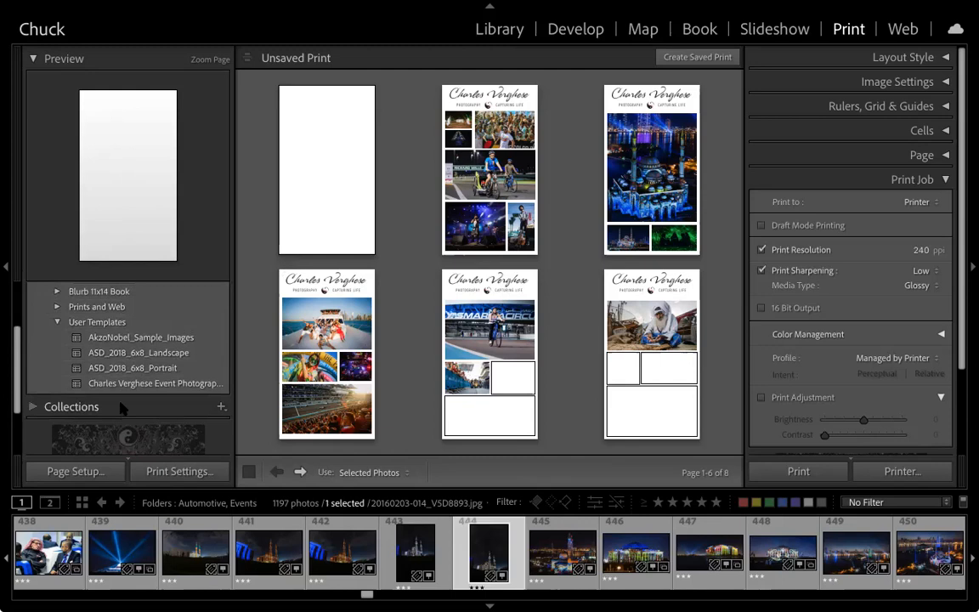
scroll(123, 408, "up", 3)
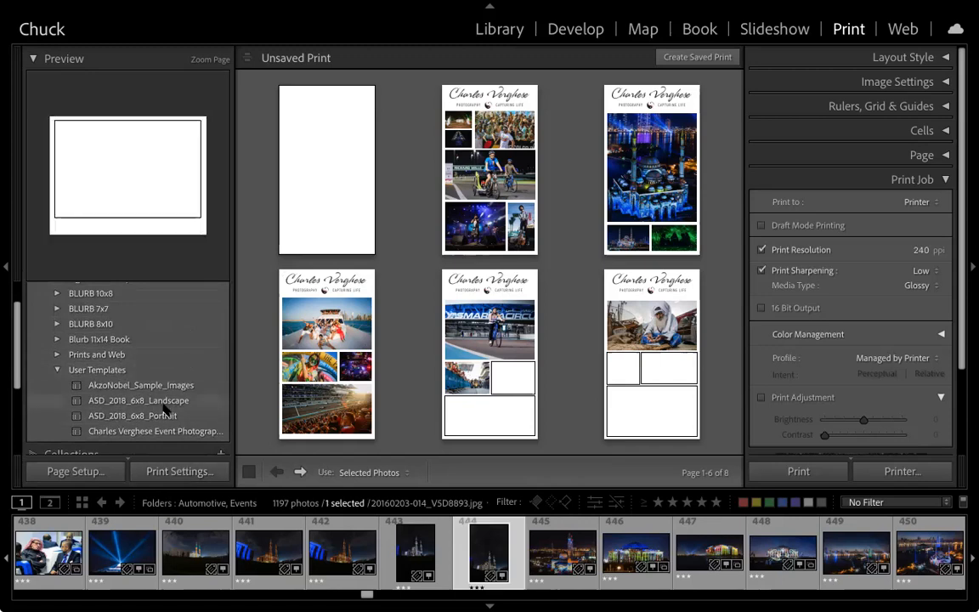
scroll(157, 404, "down", 2)
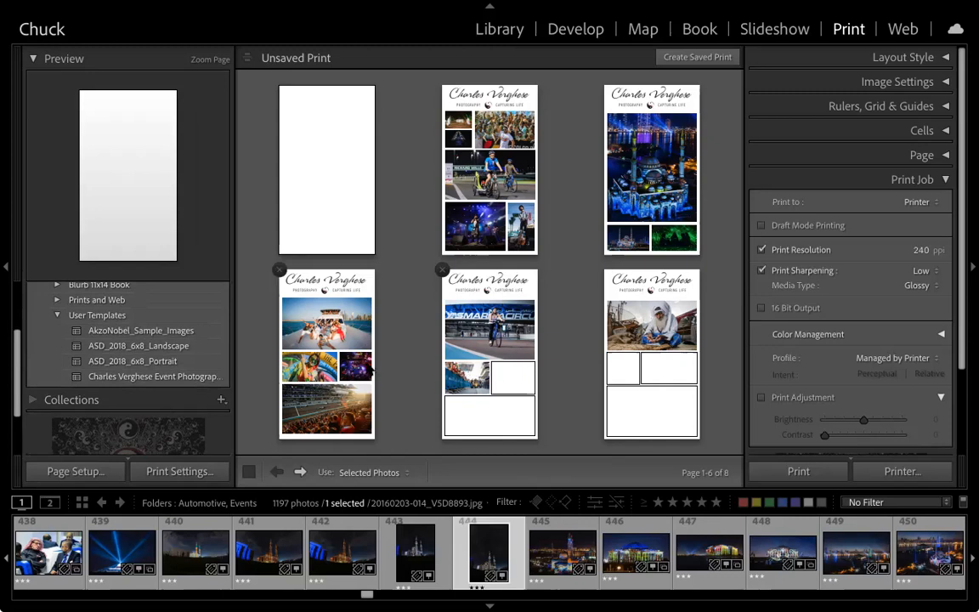
Examine the options of the empty cell on the fifth page without applying any, and select the cycling photo's cell on the second page
left_click(520, 383)
right_click(512, 380)
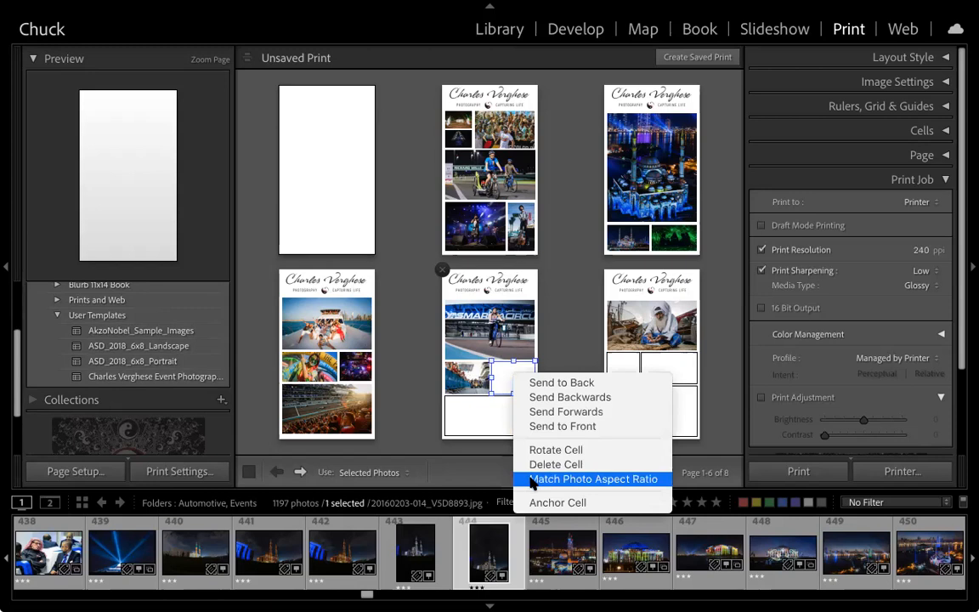
left_click(496, 374)
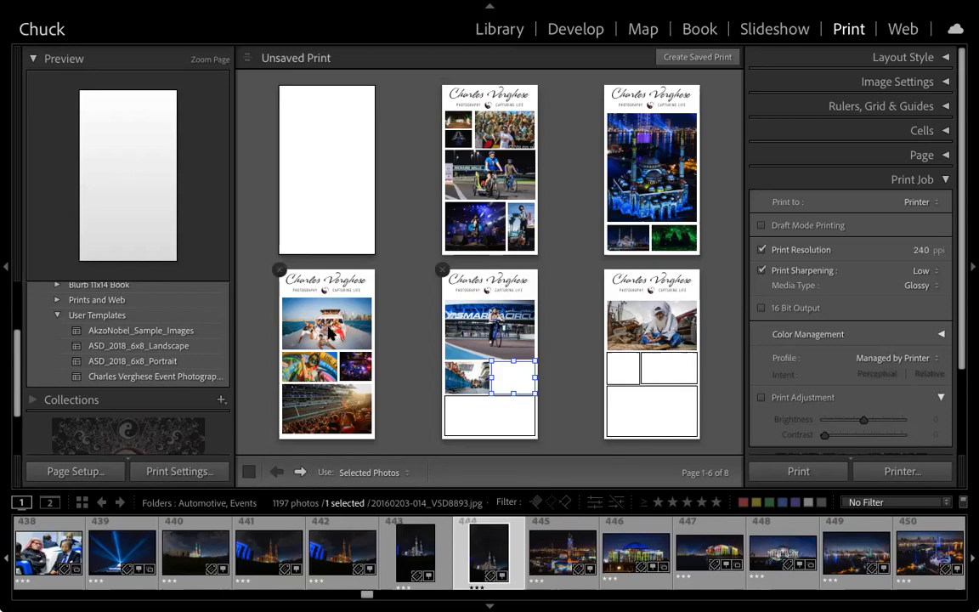
left_click(297, 304)
left_click(459, 165)
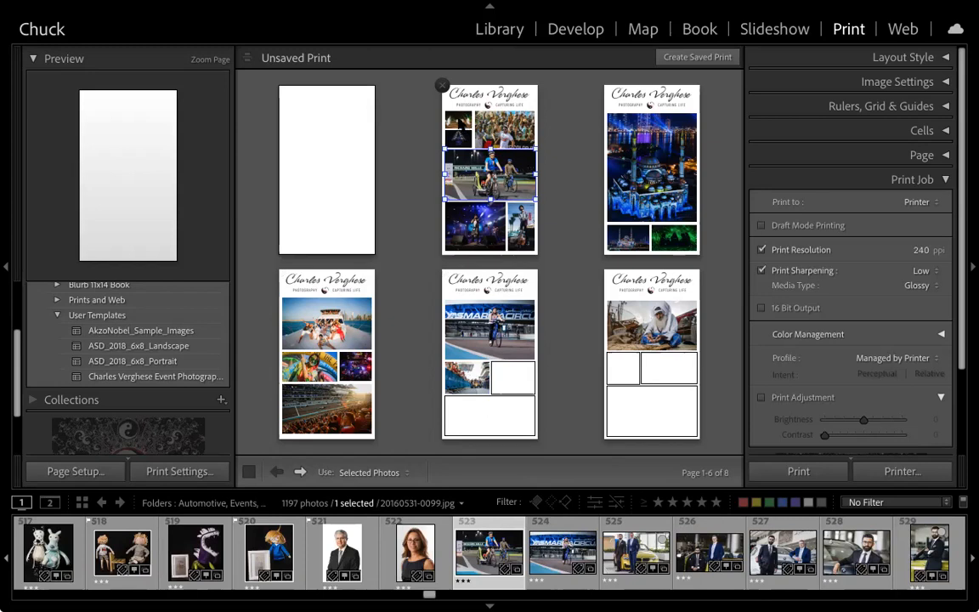
Delete the lower of the two small stacked photo cells on the second page, and select the upper one
left_click(468, 139)
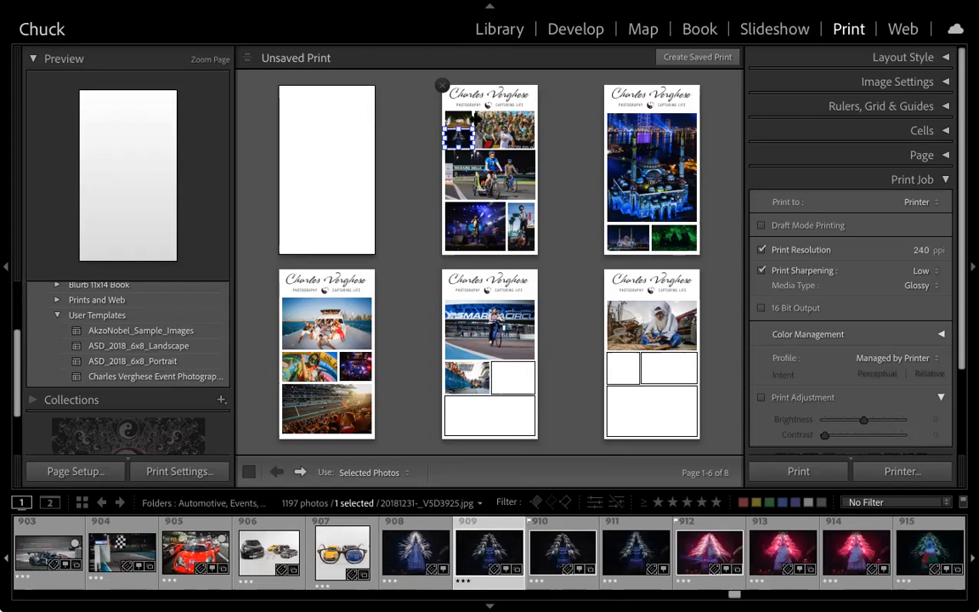
left_click(461, 121)
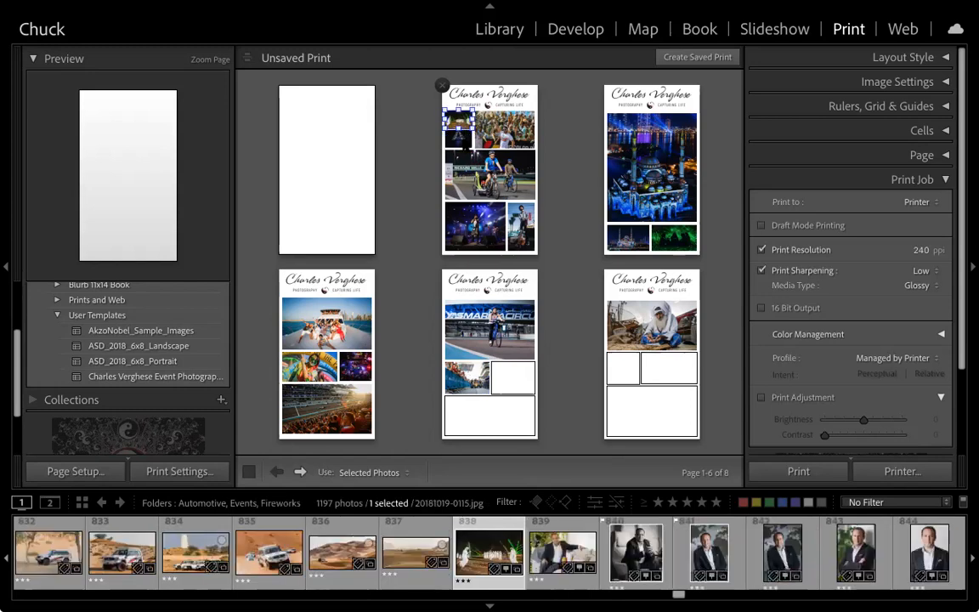
left_click(464, 142)
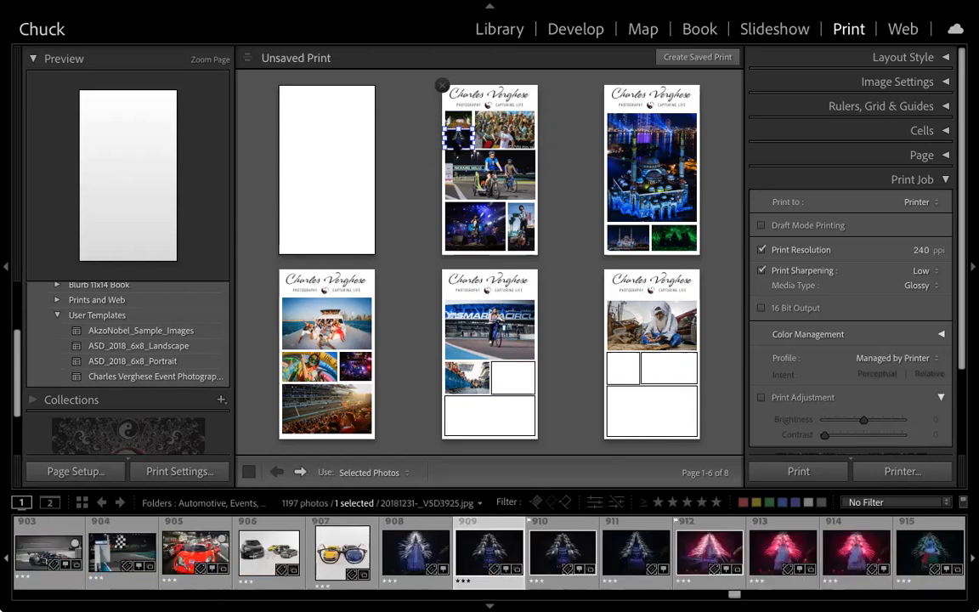
left_click(459, 129)
Try stretching the remaining small cell on the second page down over the gap and repositioning its photo, and undo these changes
left_click_drag(459, 129, 456, 146)
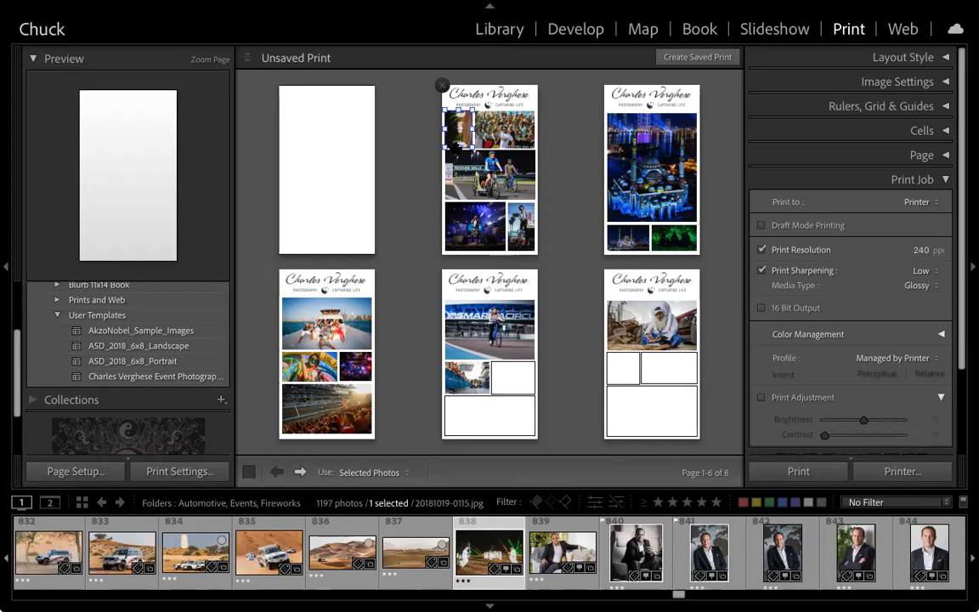
left_click_drag(457, 147, 460, 134)
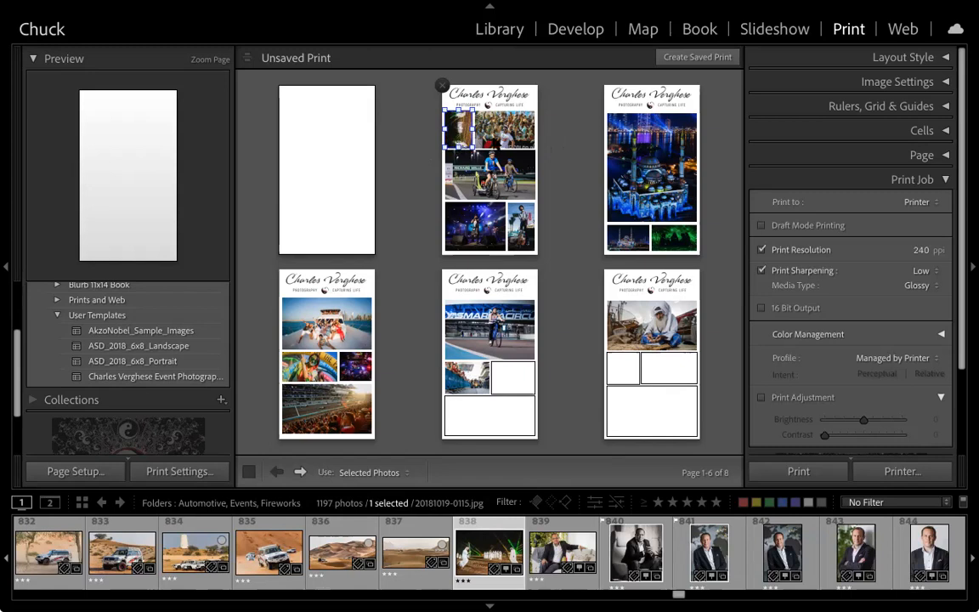
left_click(547, 153)
left_click(459, 129)
key("ctrl+z")
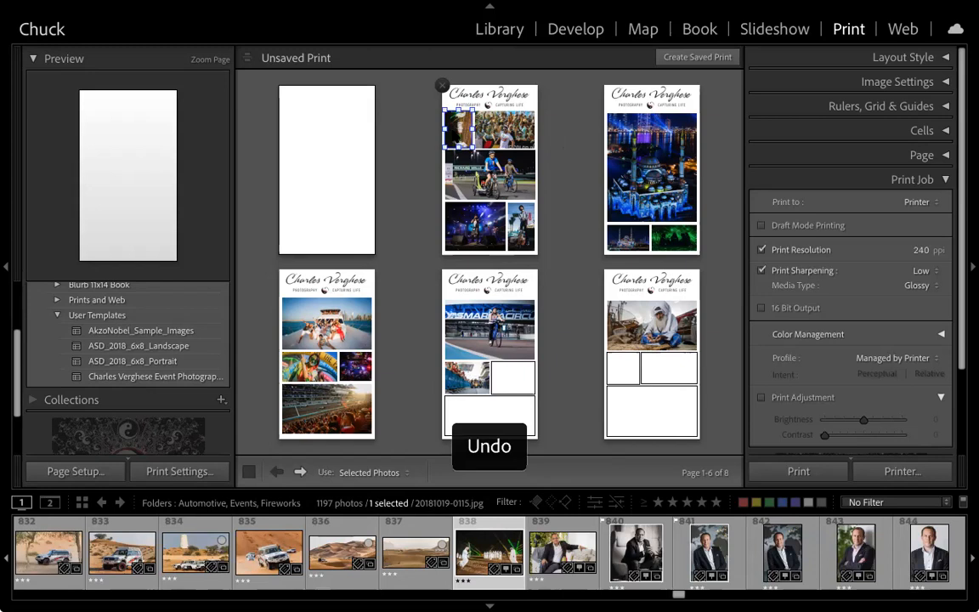
key("super+z")
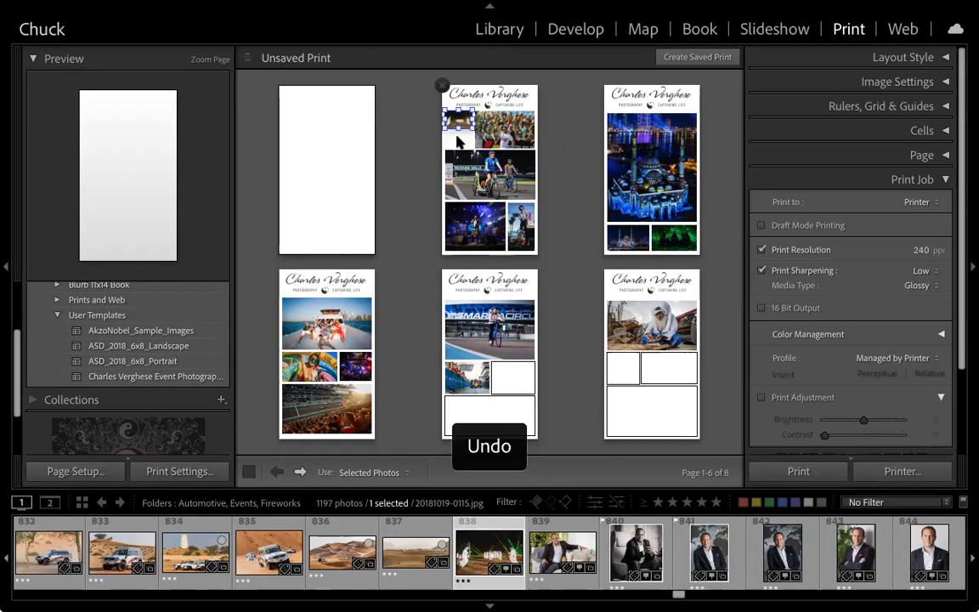
Extend the small cell on the second page downward so it matches the height of the adjacent crowd photo
left_click(458, 125)
left_click_drag(458, 126, 458, 147)
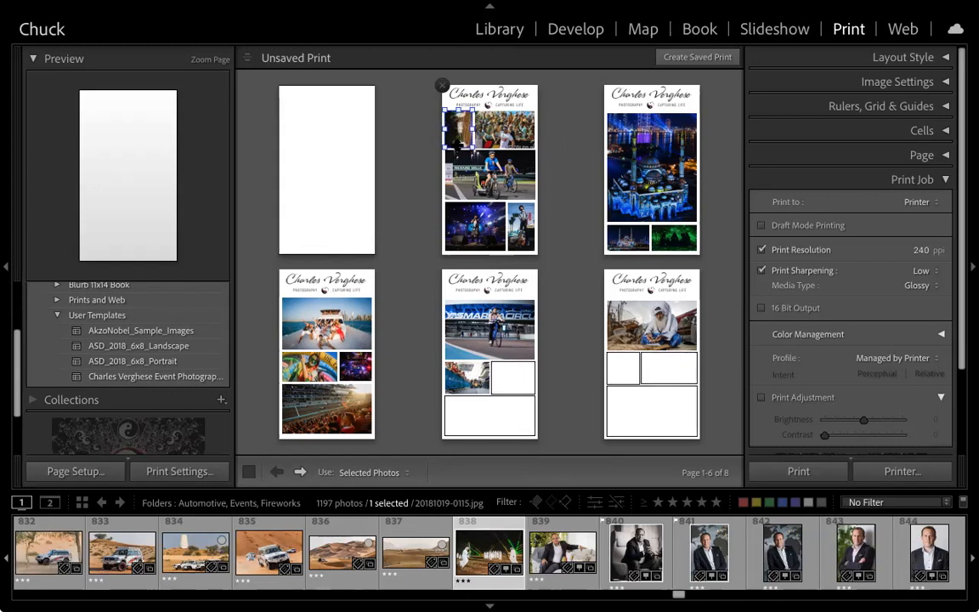
left_click(545, 136)
left_click(457, 127)
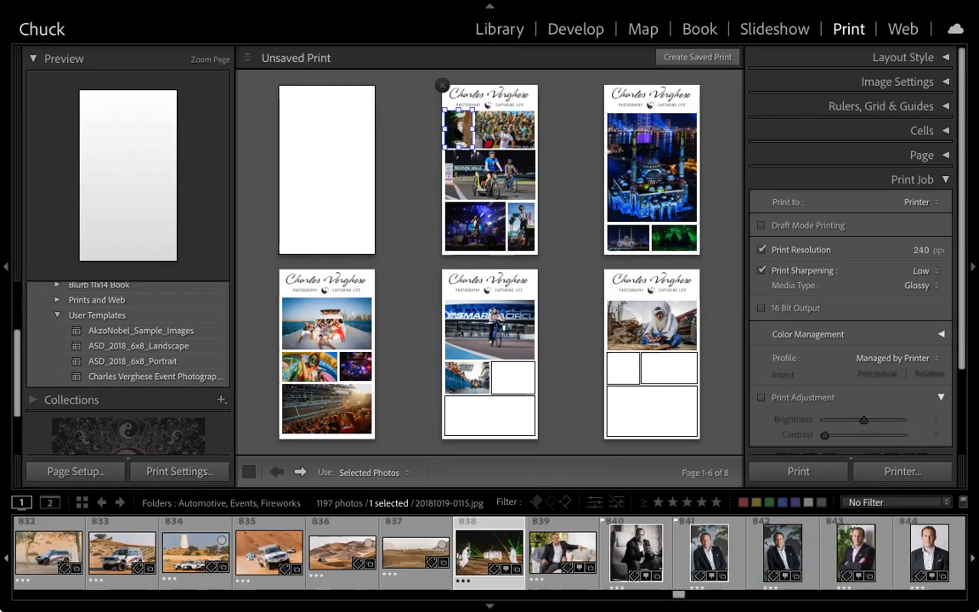
Try rotating the extended cell on the second page, and undo the rotation
right_click(464, 125)
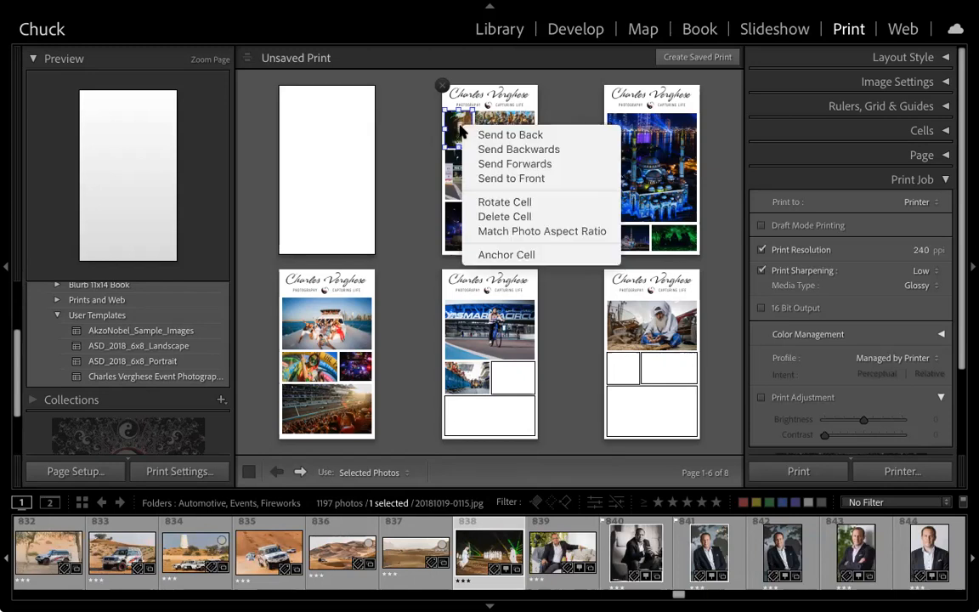
left_click(487, 204)
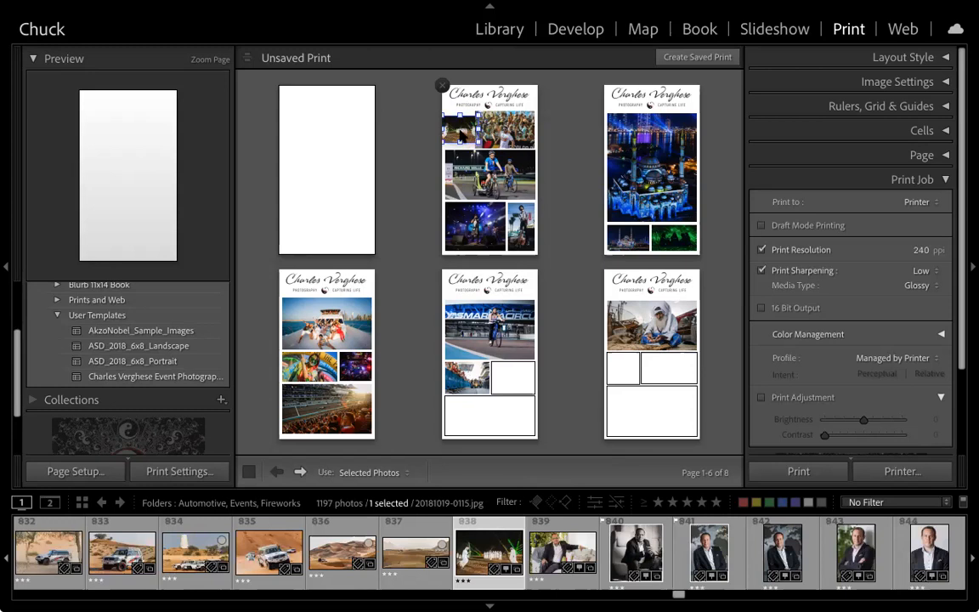
key("ctrl+z")
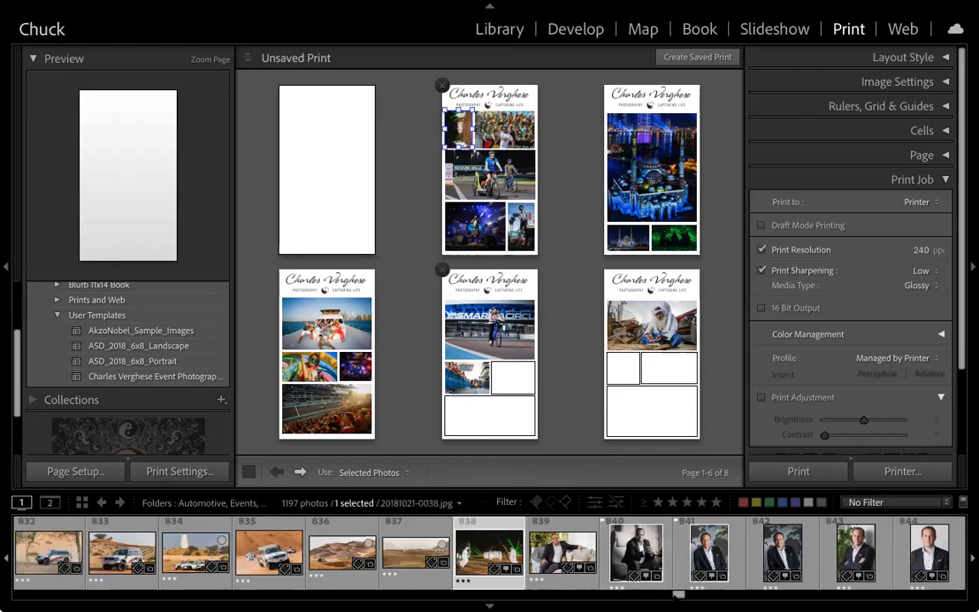
Place the portrait 20181022-0021.jpg in the narrow cell beside the crowd photo on the second page, and select the crowd photo's cell
left_click_drag(466, 133, 463, 134)
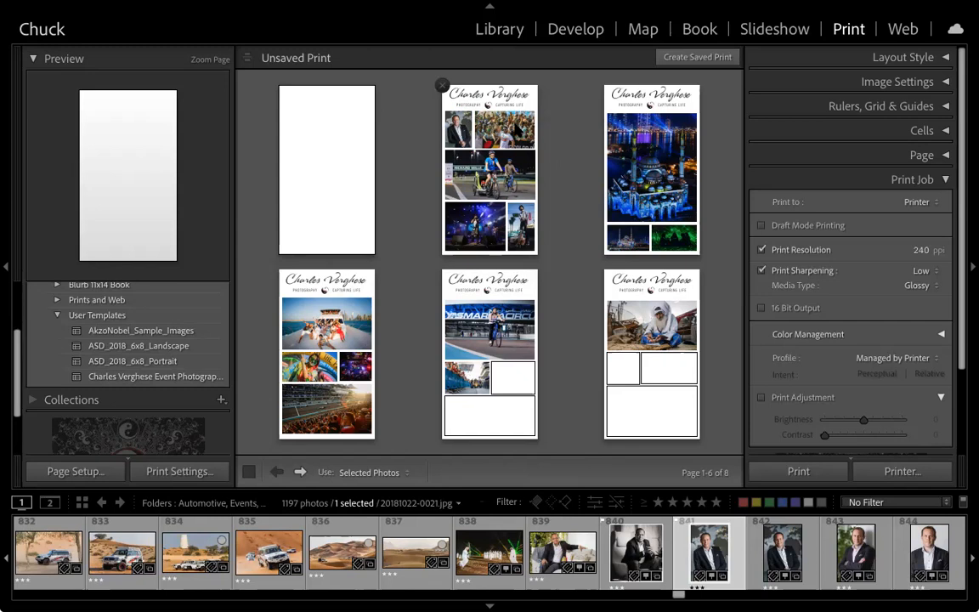
left_click(514, 125)
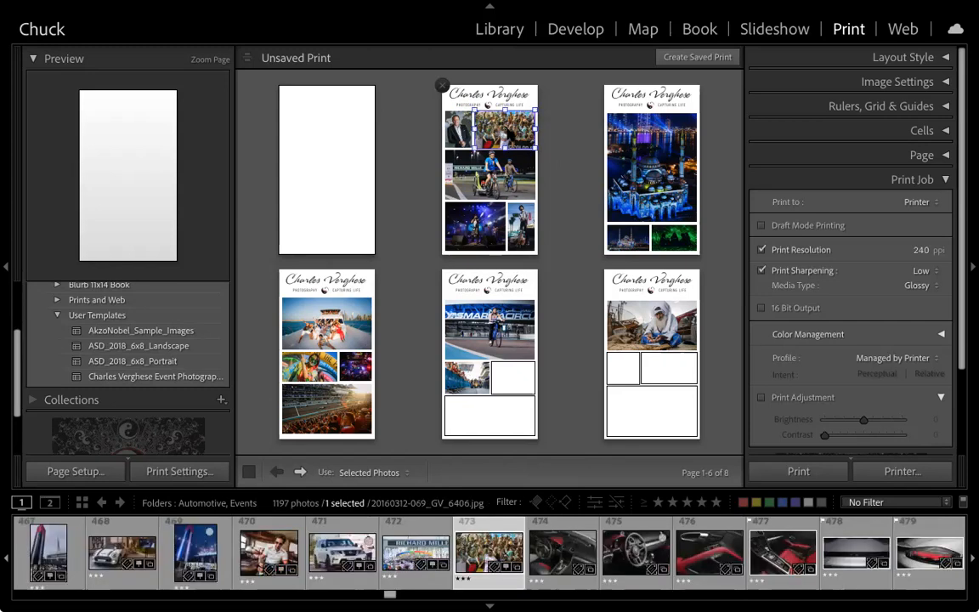
left_click(563, 134)
left_click(507, 129)
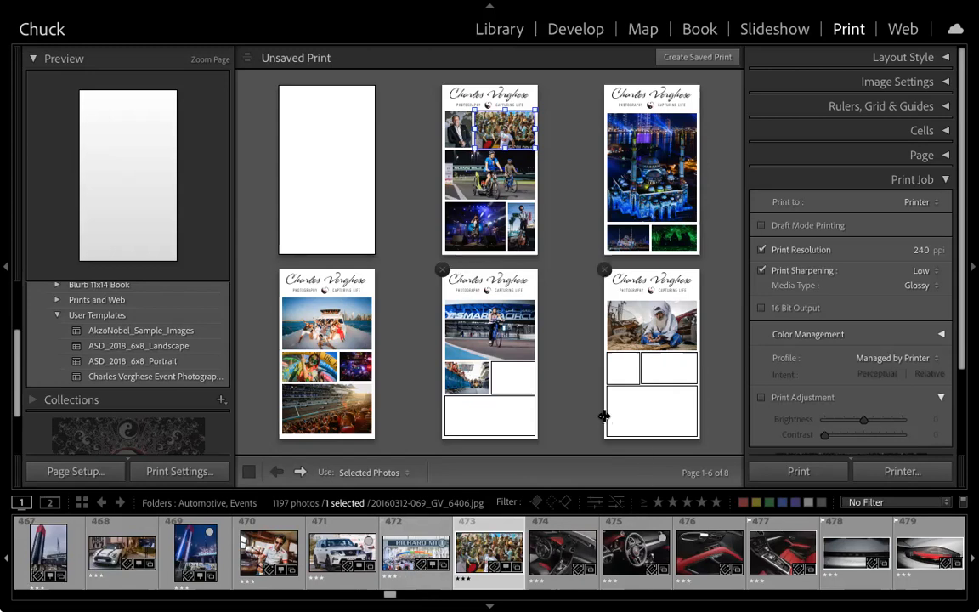
Examine the arrangement options and dimensions of the wide middle cell on page 8, comparing it with the large cell below
left_click(302, 474)
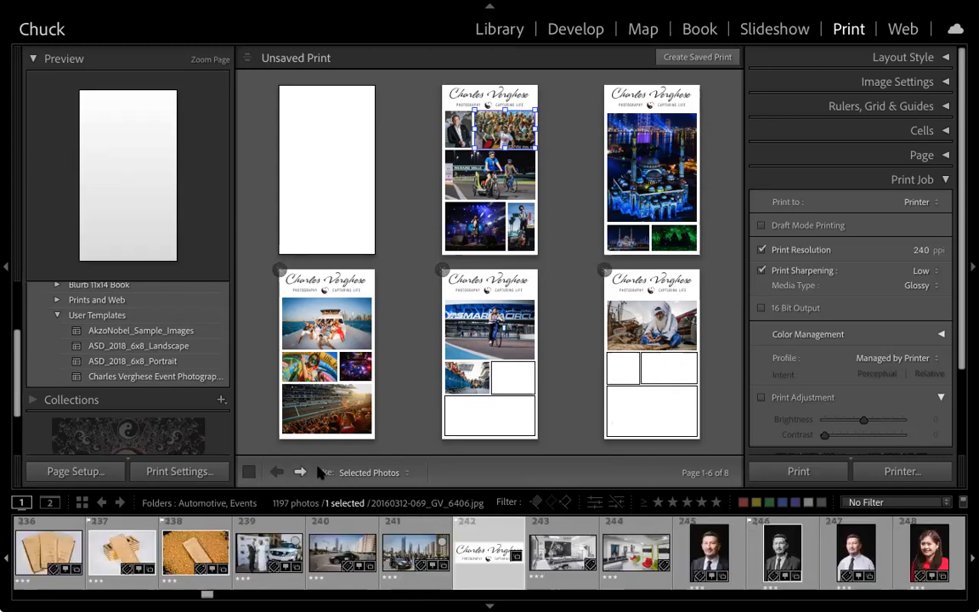
left_click(302, 474)
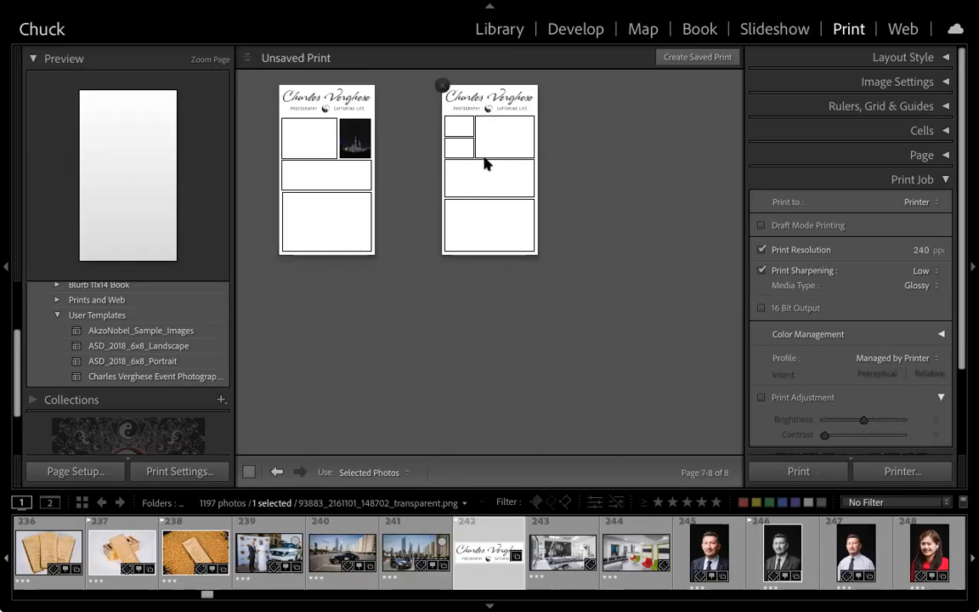
left_click(489, 182)
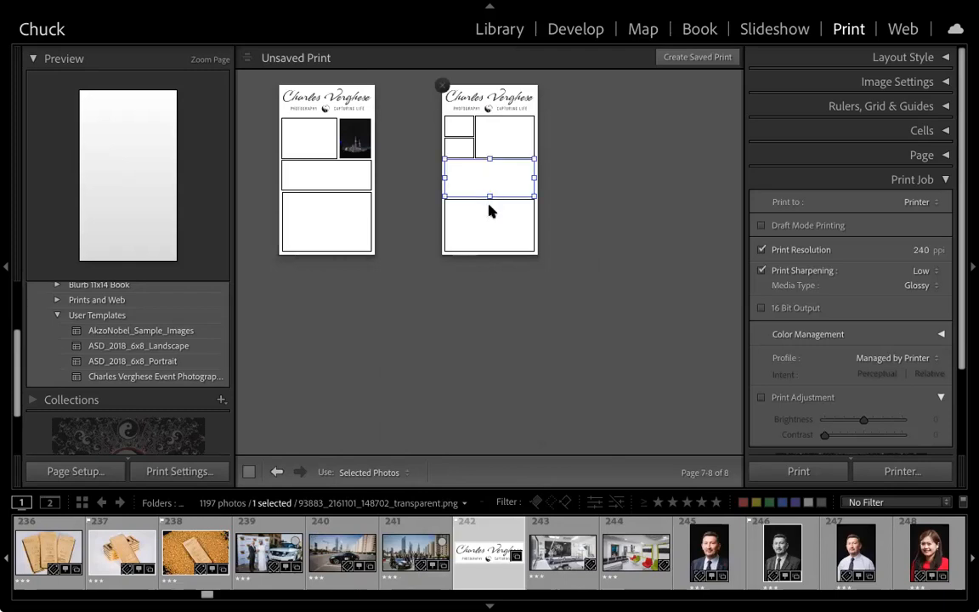
right_click(490, 181)
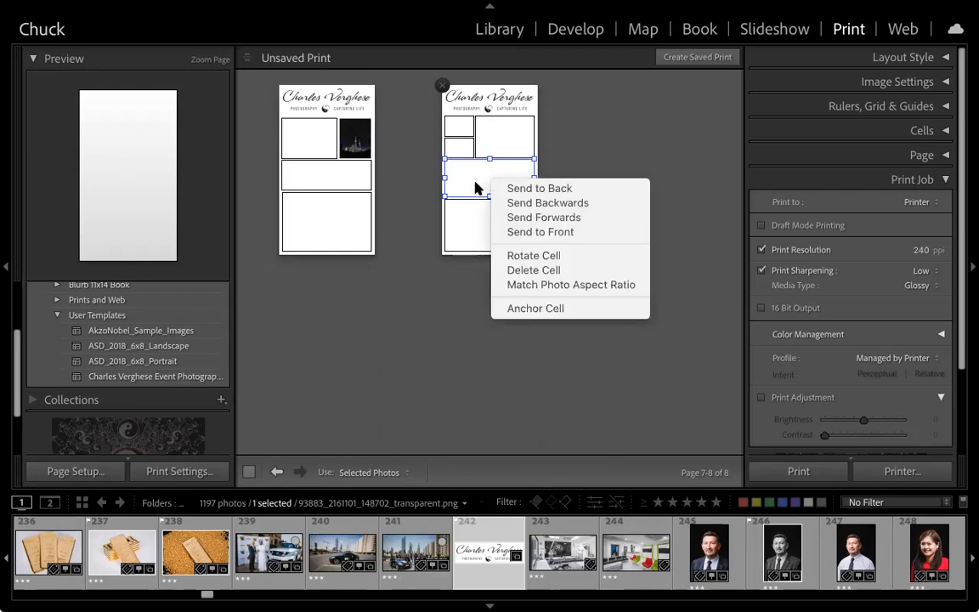
left_click(473, 183)
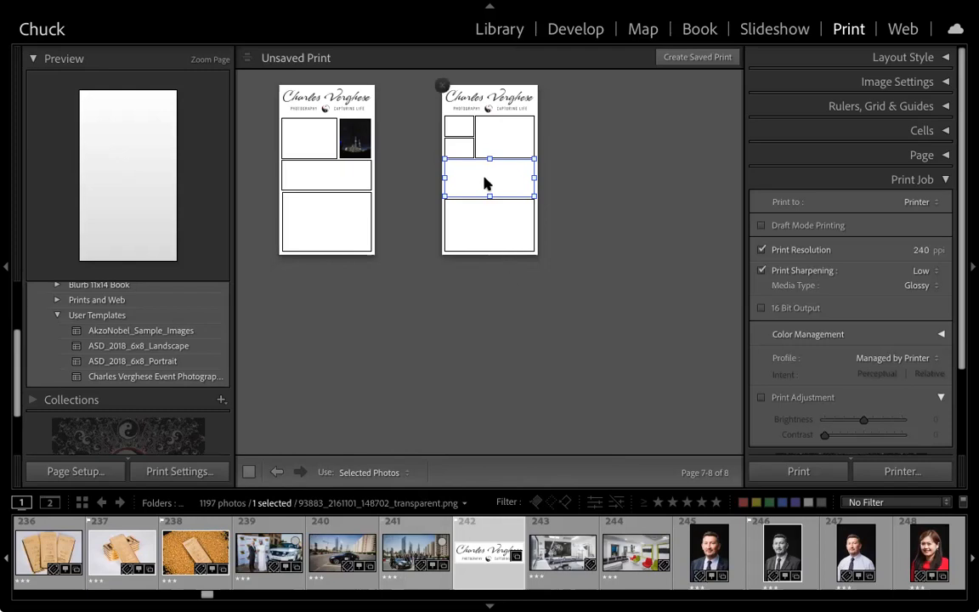
left_click(481, 239)
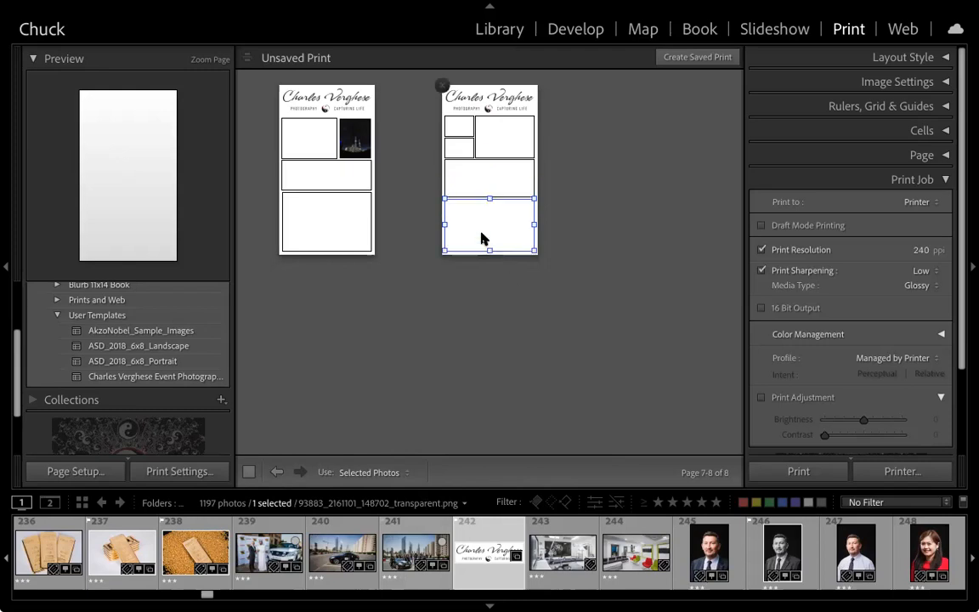
left_click(493, 180)
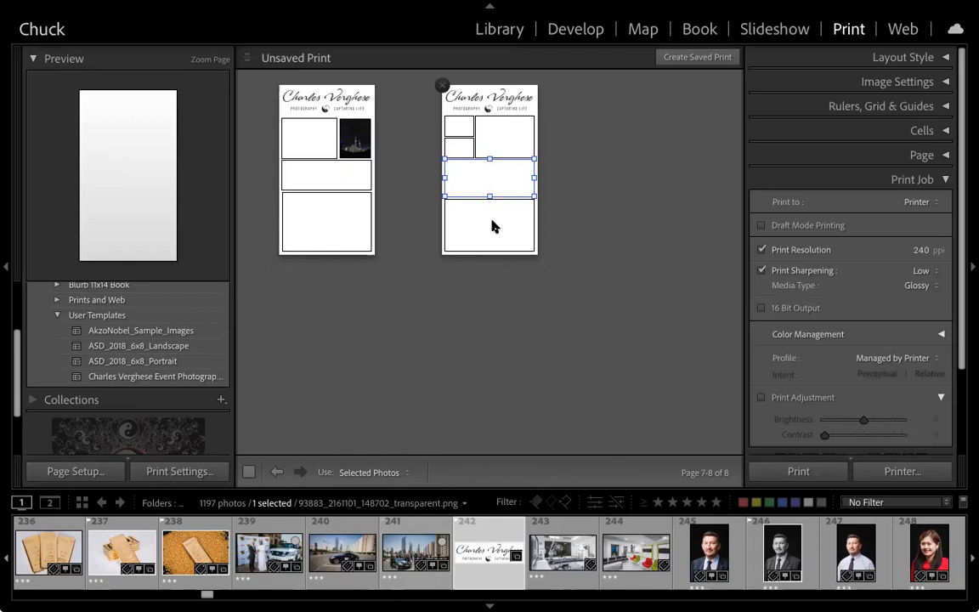
left_click(818, 131)
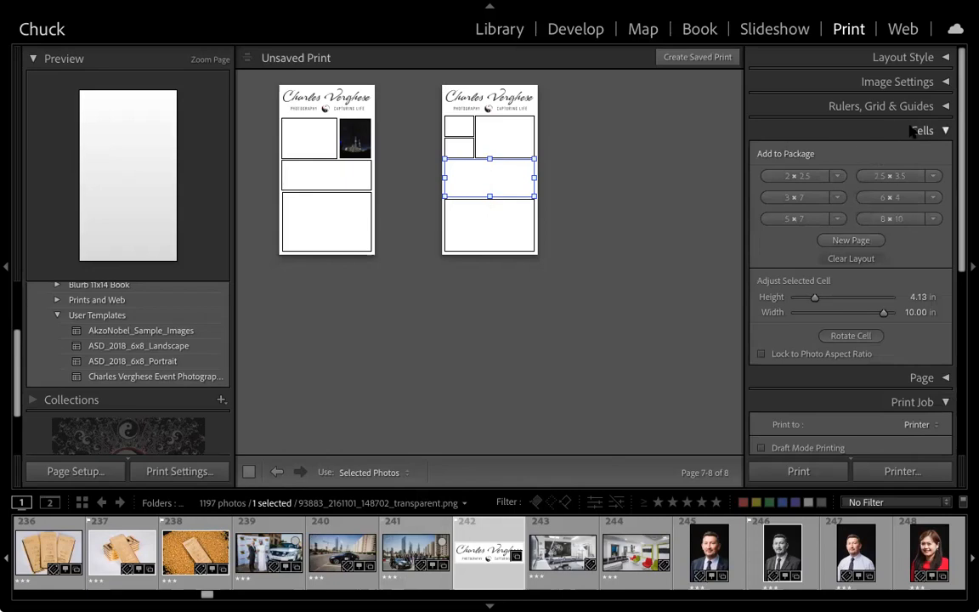
left_click(557, 160)
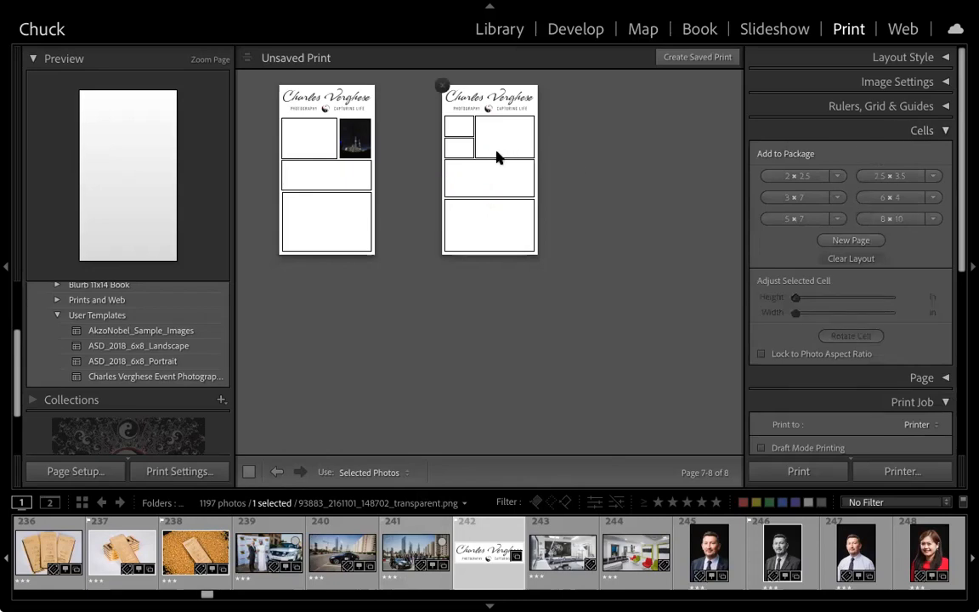
Add two new blank pages after page 8 of the print layout
left_click(277, 472)
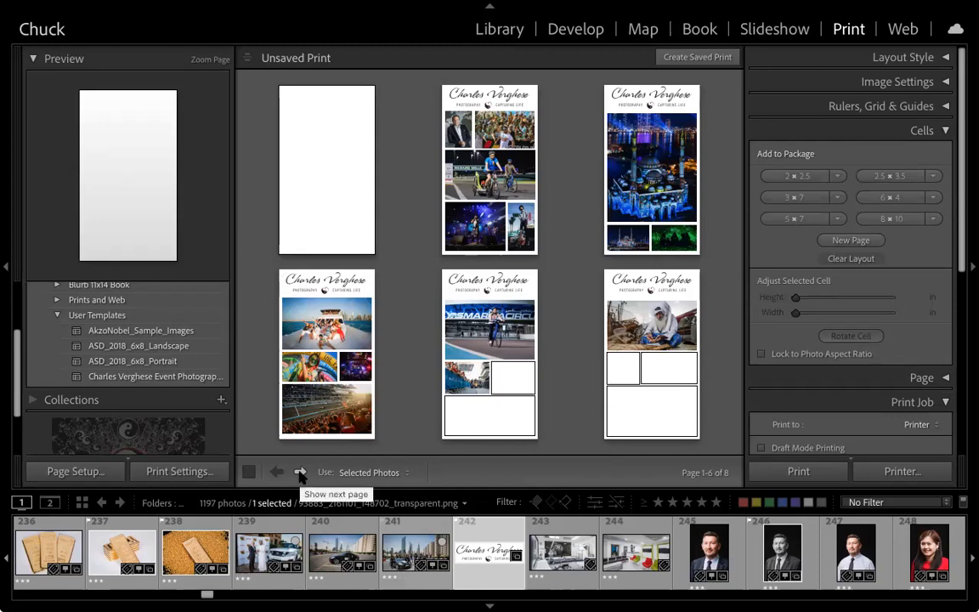
left_click(300, 472)
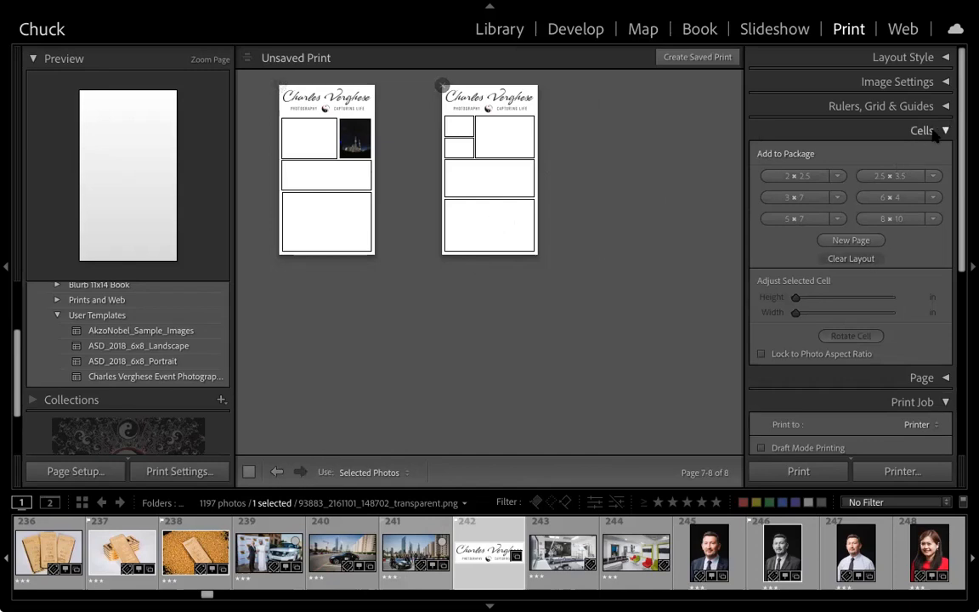
left_click(841, 127)
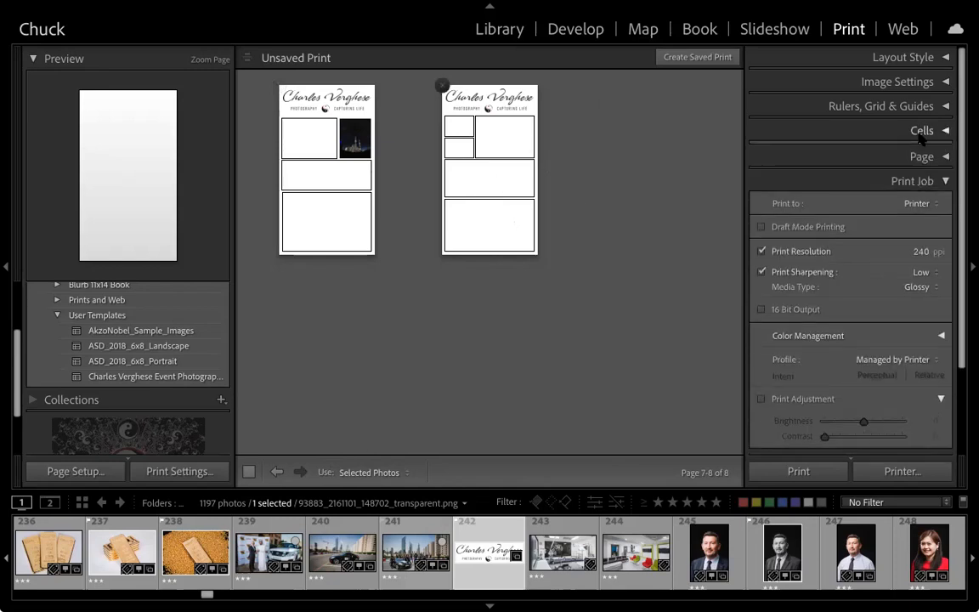
left_click(919, 135)
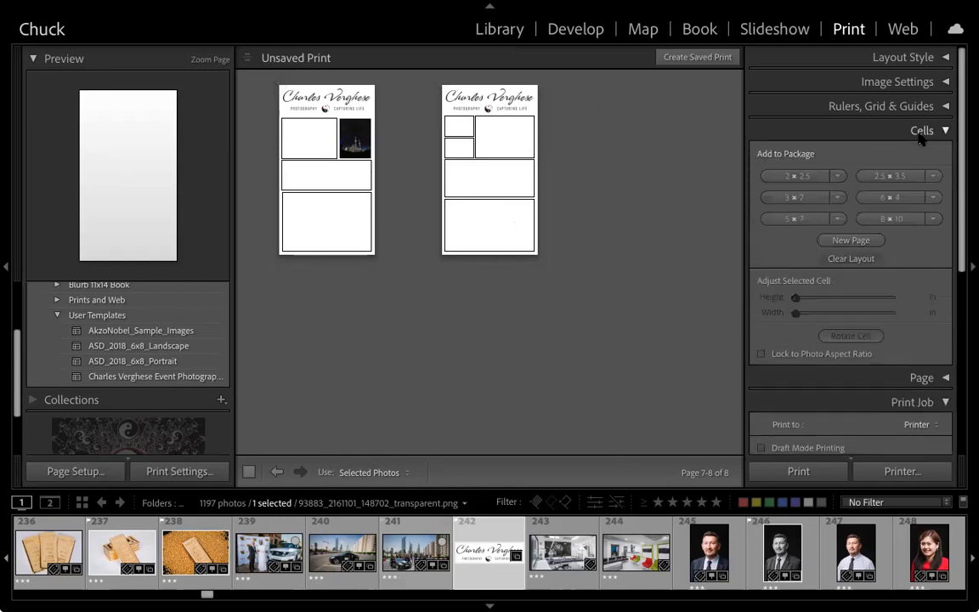
left_click(850, 240)
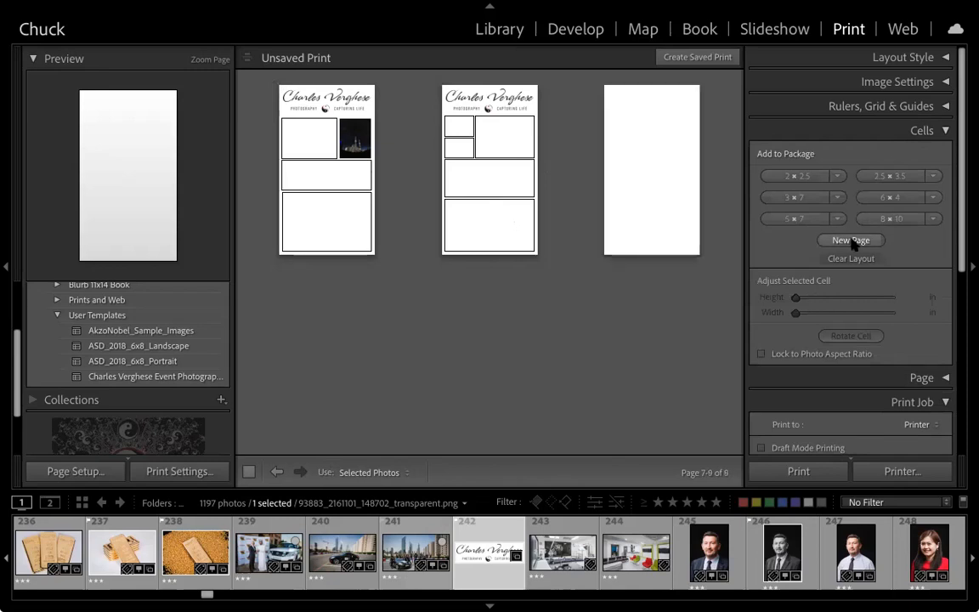
mouse_move(630, 168)
left_click(851, 240)
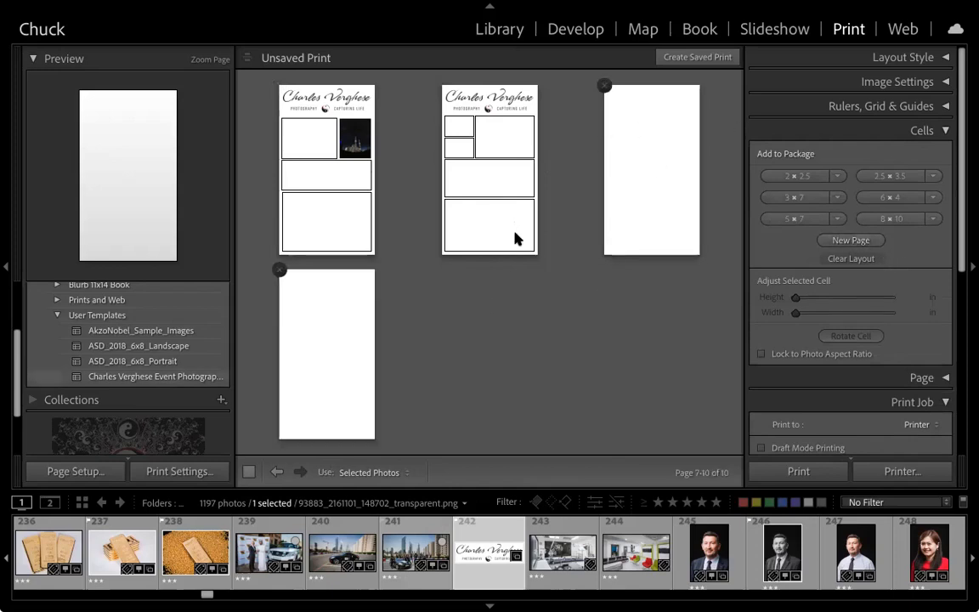
Review the size choices available for the 2 x 2.5, 5 x 7 and 8 x 10 cell presets
left_click(825, 177)
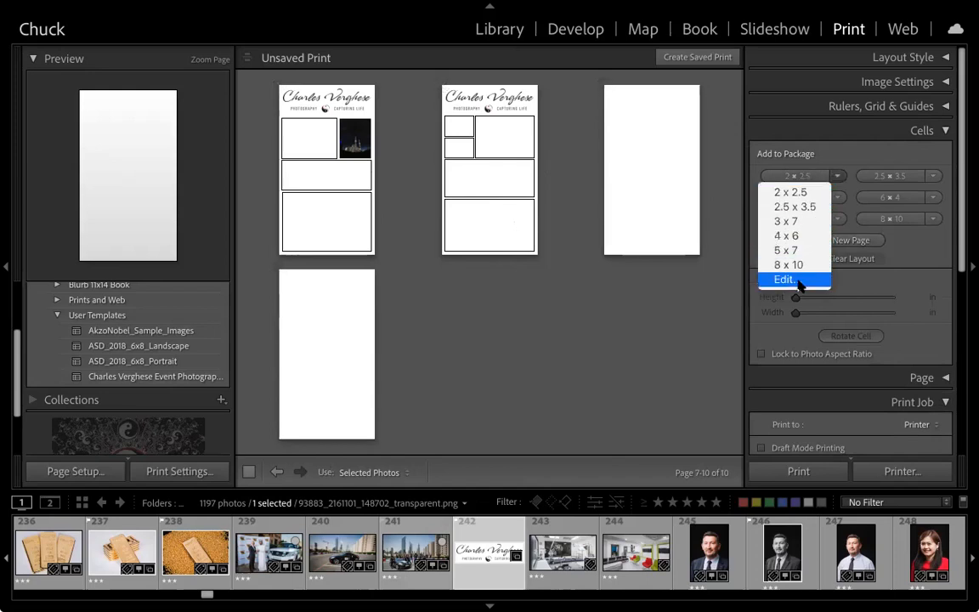
left_click(911, 171)
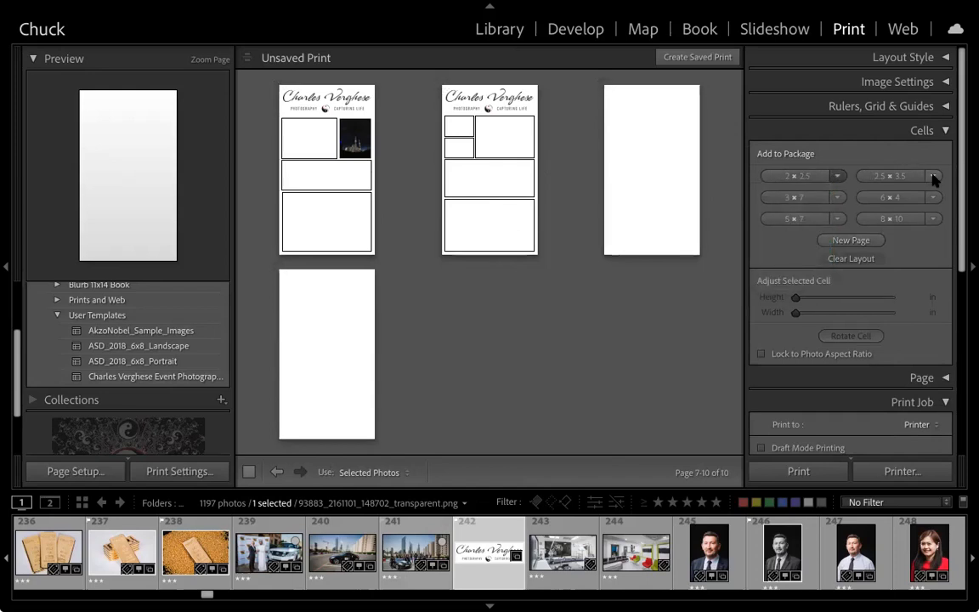
left_click(834, 219)
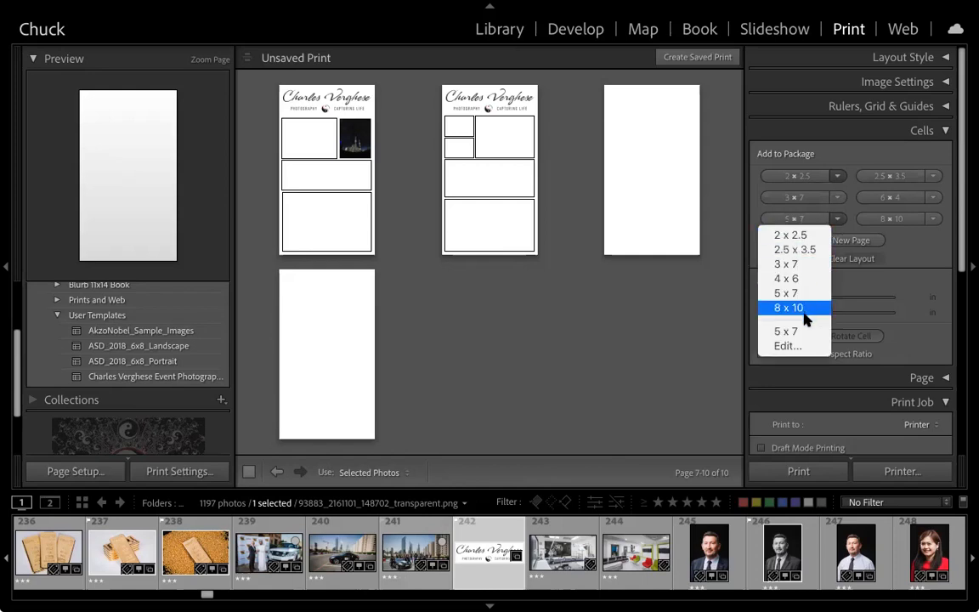
left_click(929, 219)
left_click(930, 220)
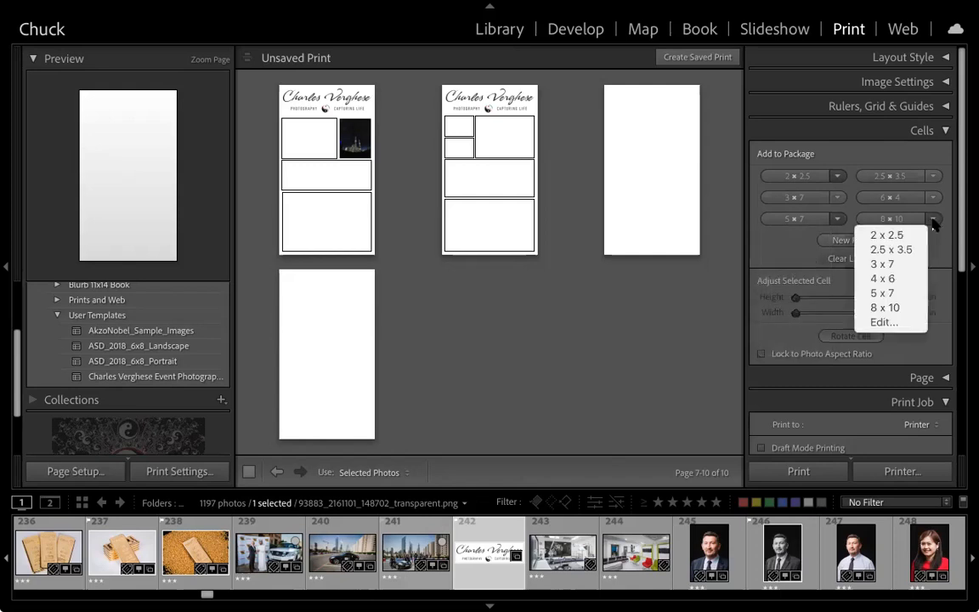
Add three 5 x 7 cells to the first blank page
left_click(789, 221)
left_click(789, 220)
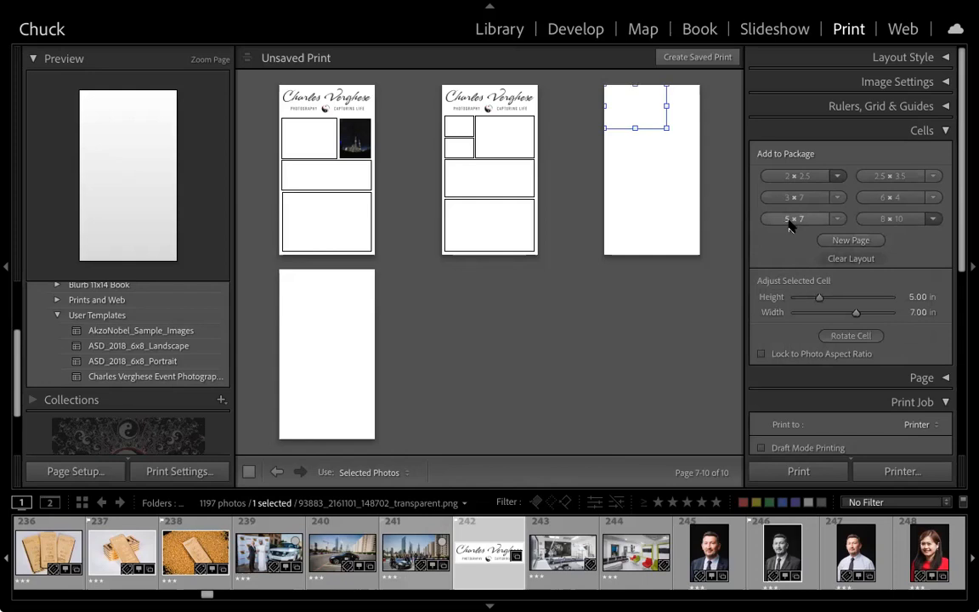
left_click(790, 220)
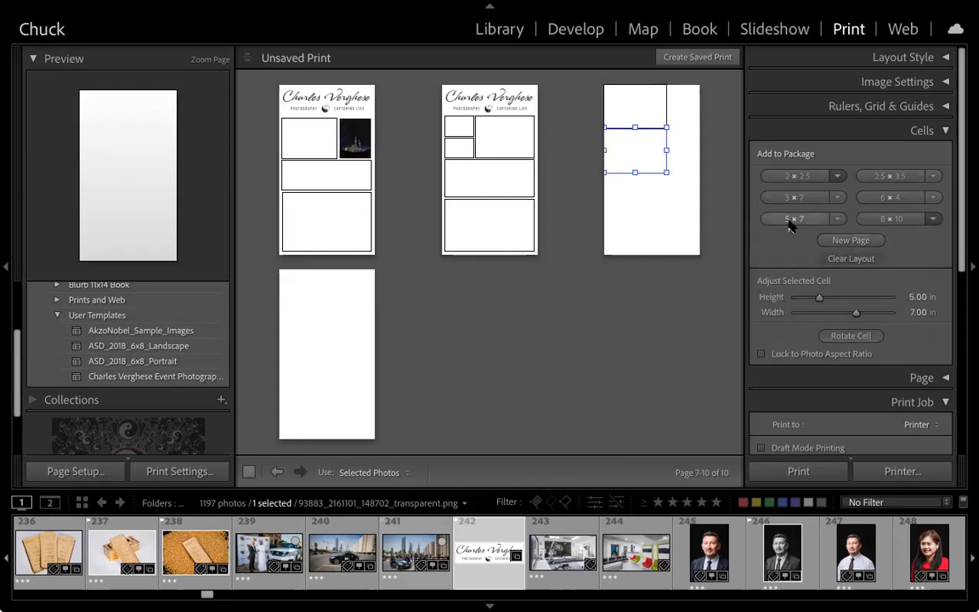
left_click(790, 221)
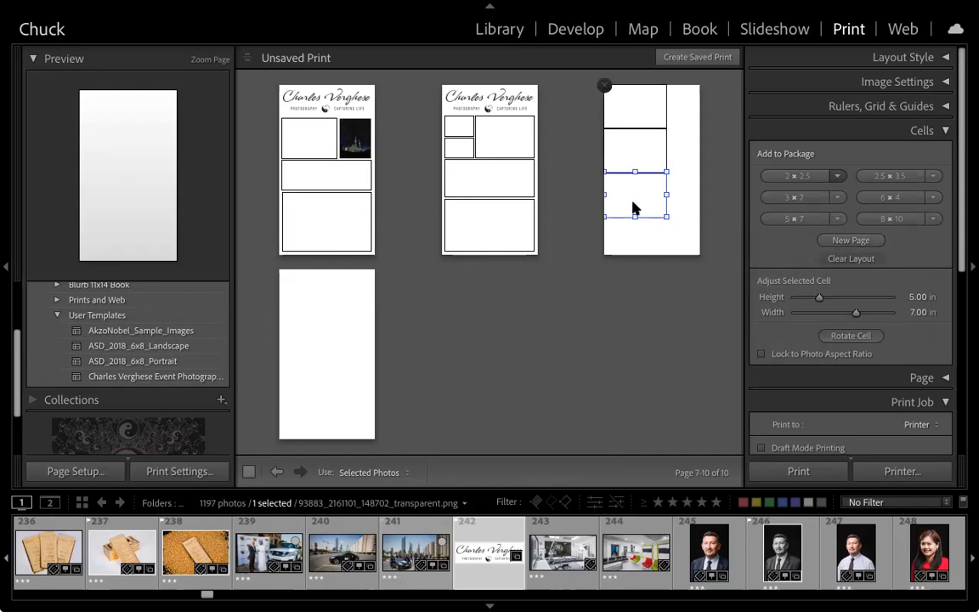
Review the custom size settings for the 5 x 7 preset and the arrangement options of the selected cell without changing anything
left_click(836, 219)
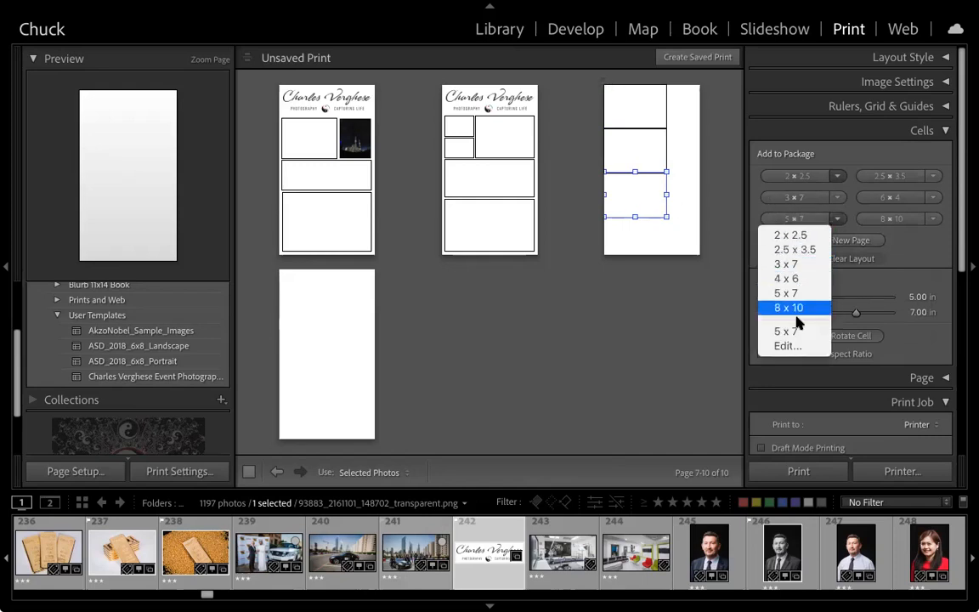
left_click(788, 345)
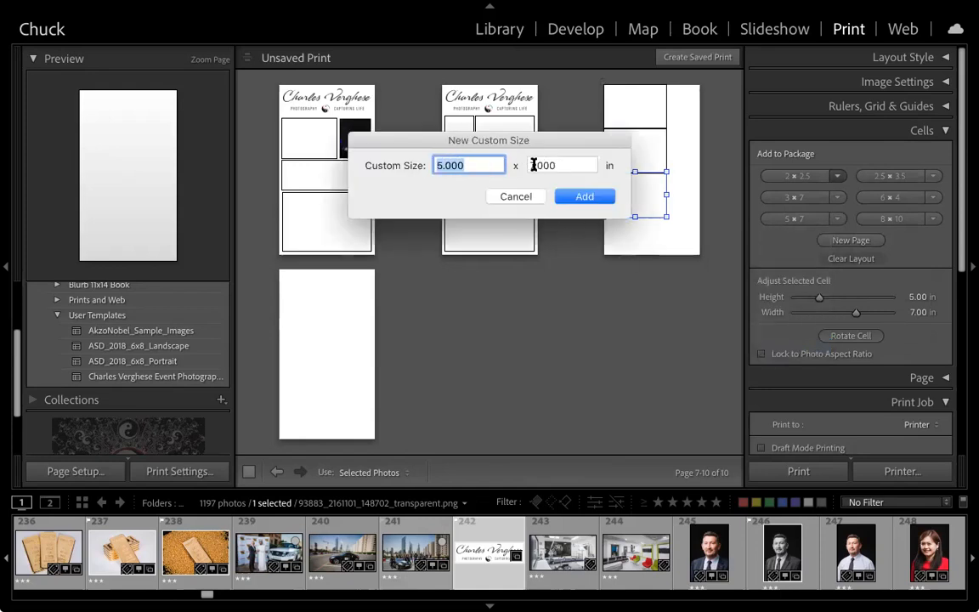
left_click(515, 196)
right_click(643, 200)
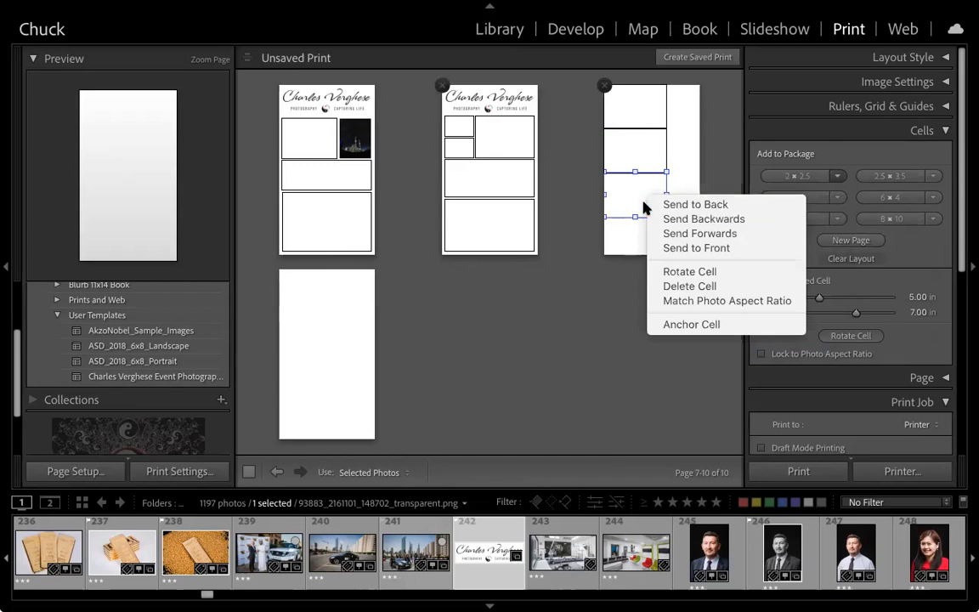
key("Escape")
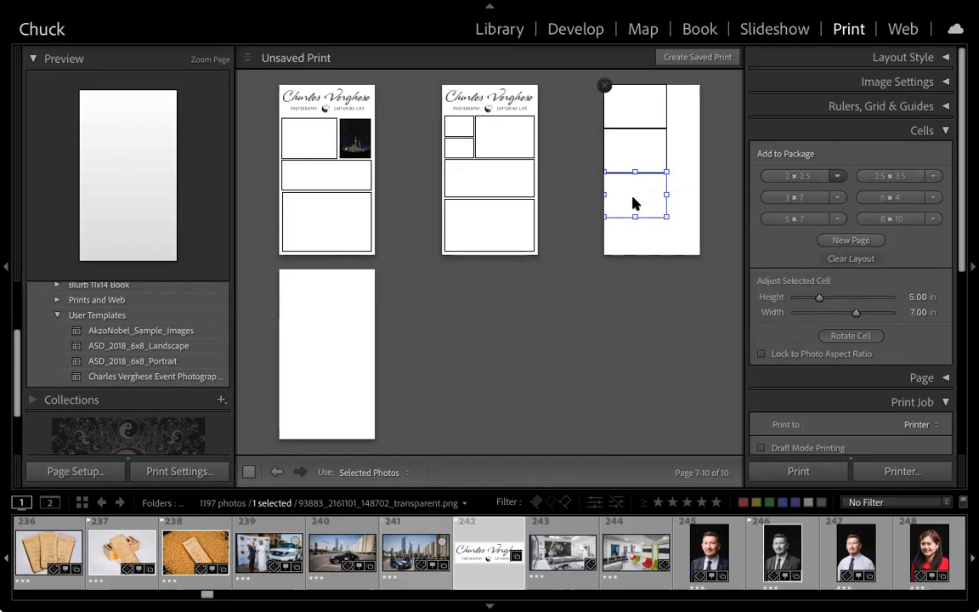
Try clearing the whole layout, undo the clearing, and return to the page with the three 5 x 7 cells
left_click(842, 260)
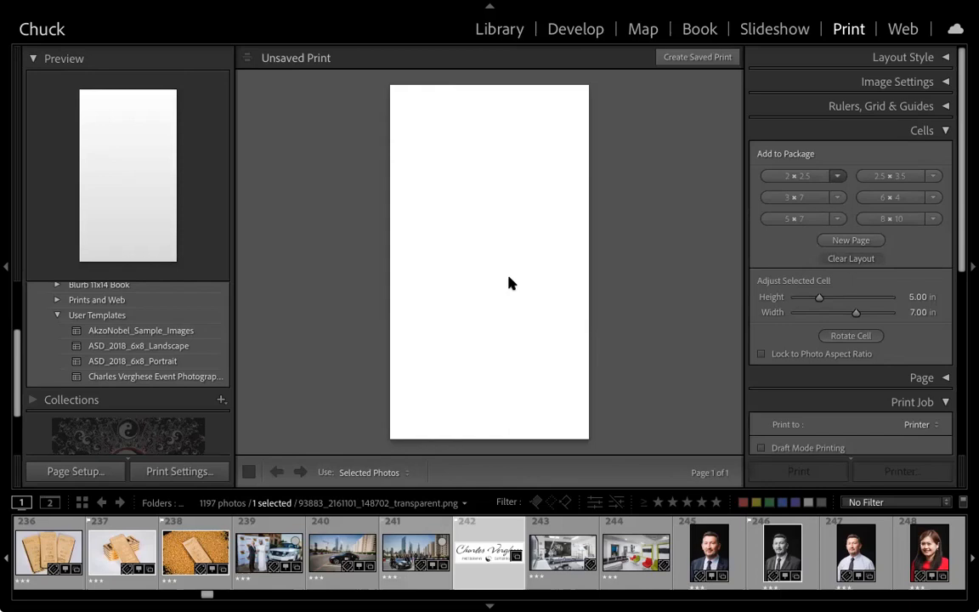
key("ctrl+z")
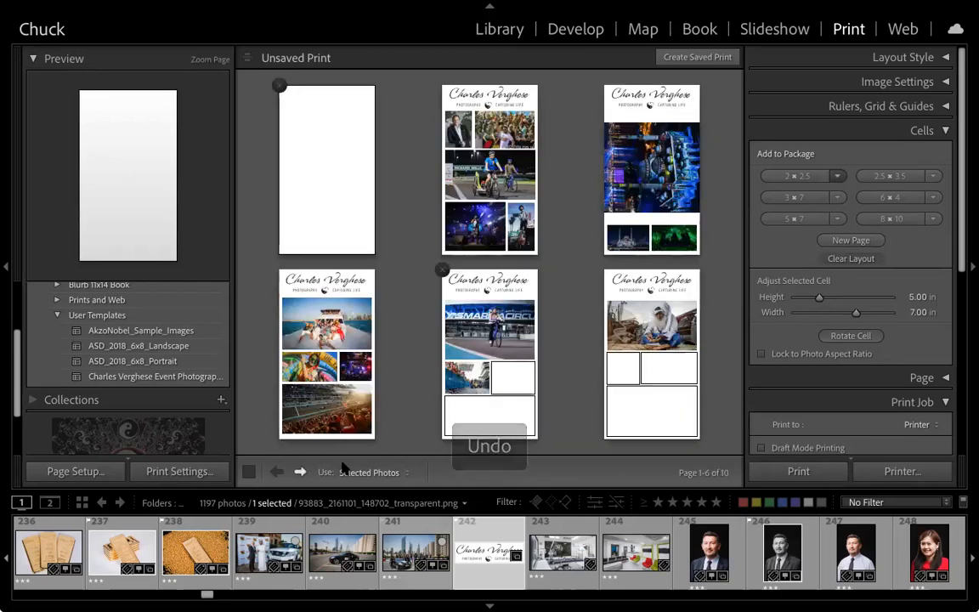
left_click(300, 472)
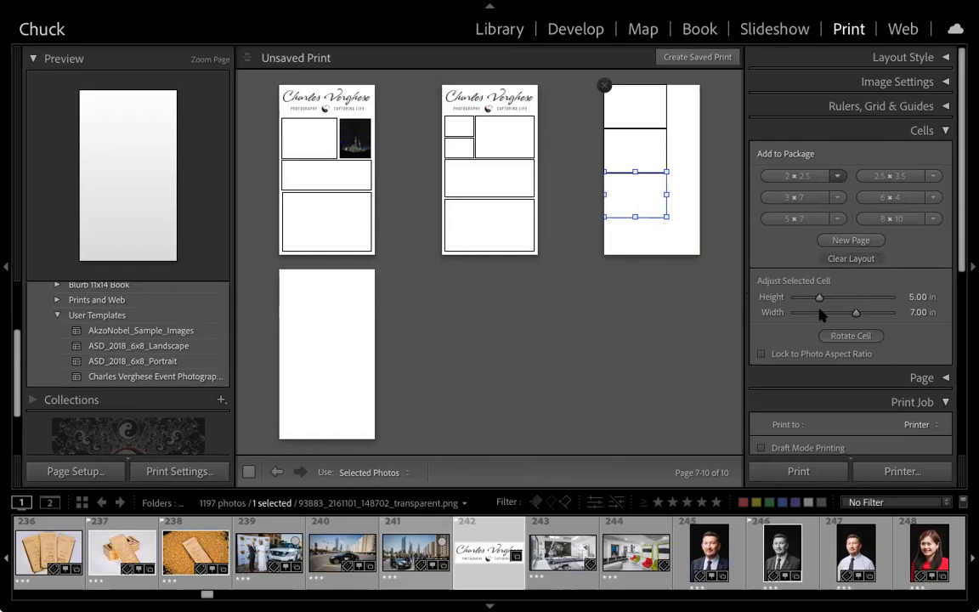
Set the lowest cell on page 9 to a height of 7 in and a width of 5 in
left_click_drag(819, 301, 821, 299)
left_click(914, 296)
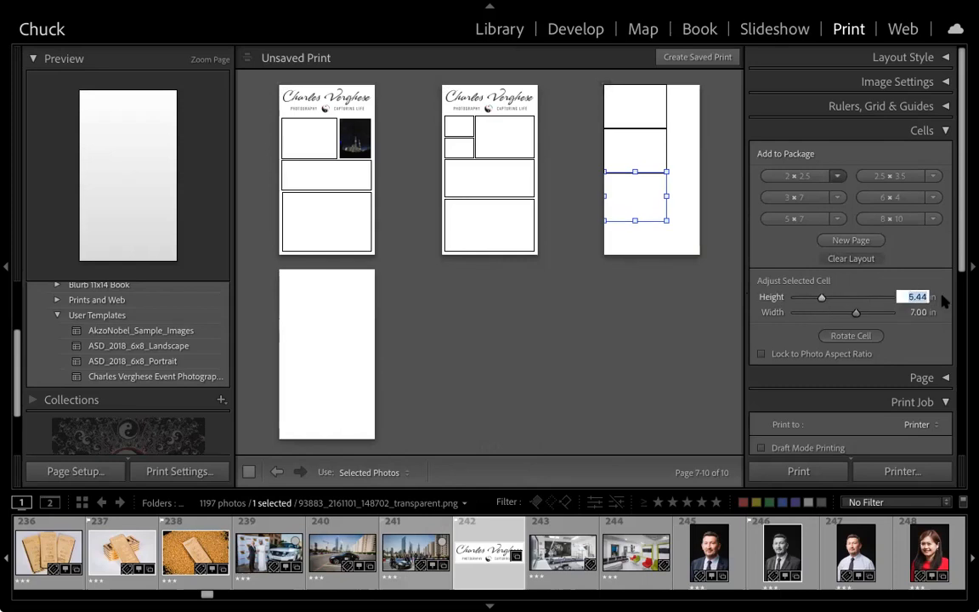
type("7")
key("Tab")
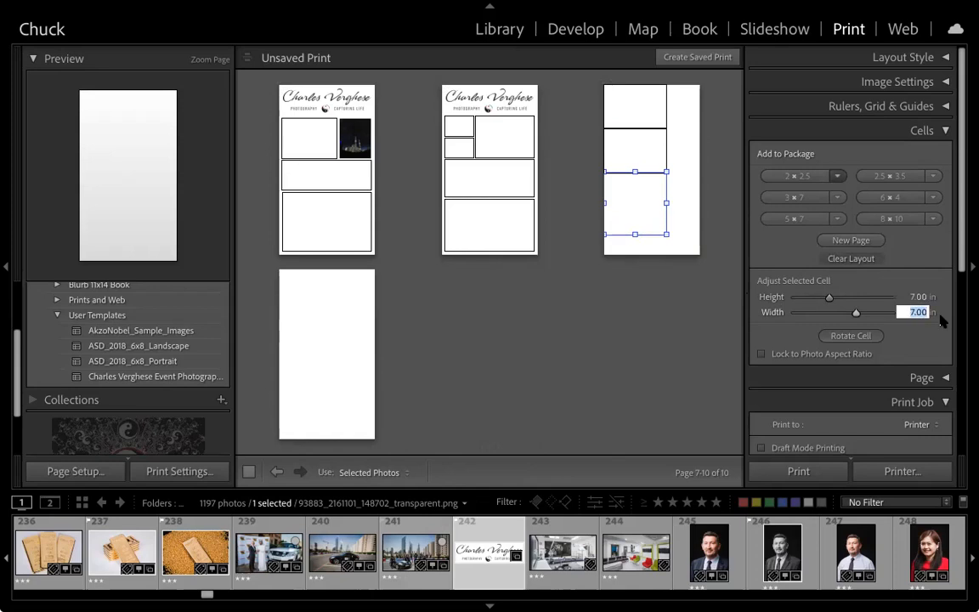
type("5")
key("Return")
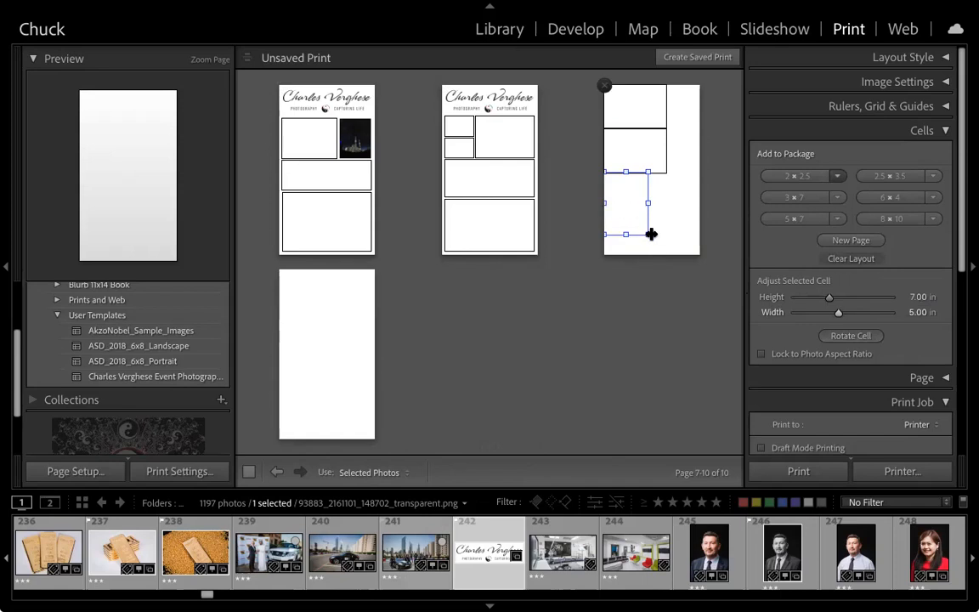
Try different widths for the lowest cell on page 9, then set its width back to 5 in
left_click_drag(649, 232, 668, 233)
left_click_drag(668, 233, 655, 233)
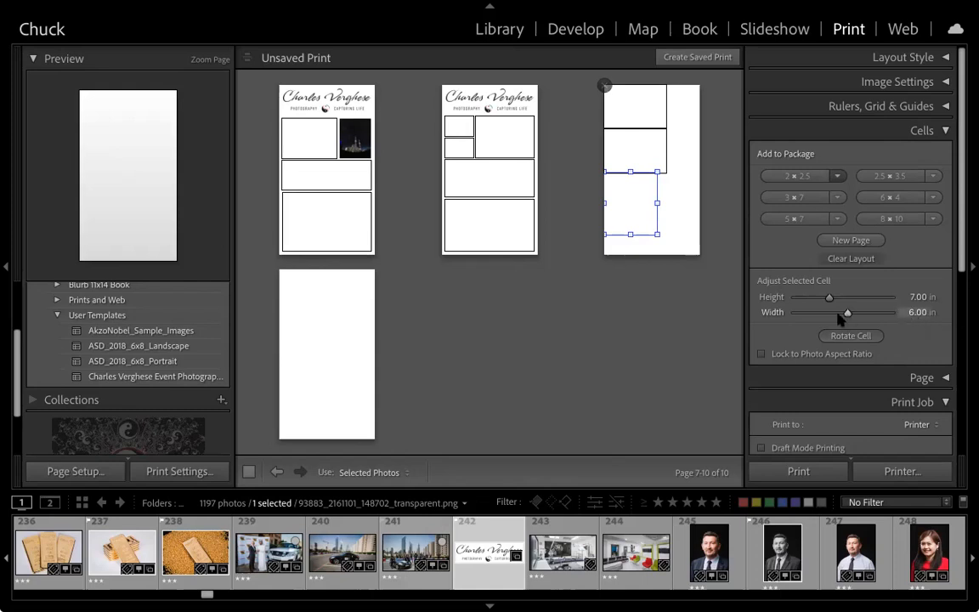
left_click_drag(847, 315, 837, 316)
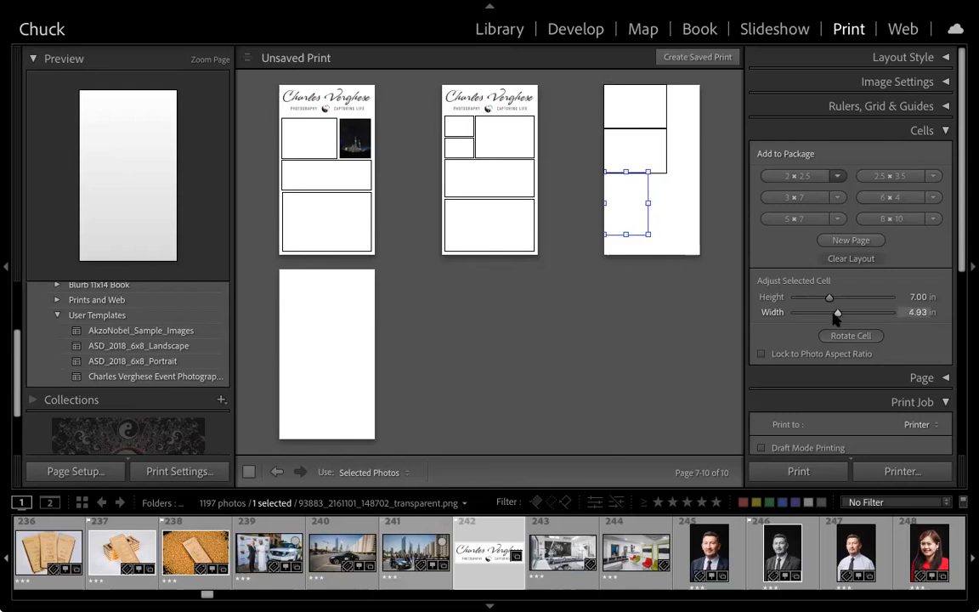
left_click(918, 312)
type("5")
key("Return")
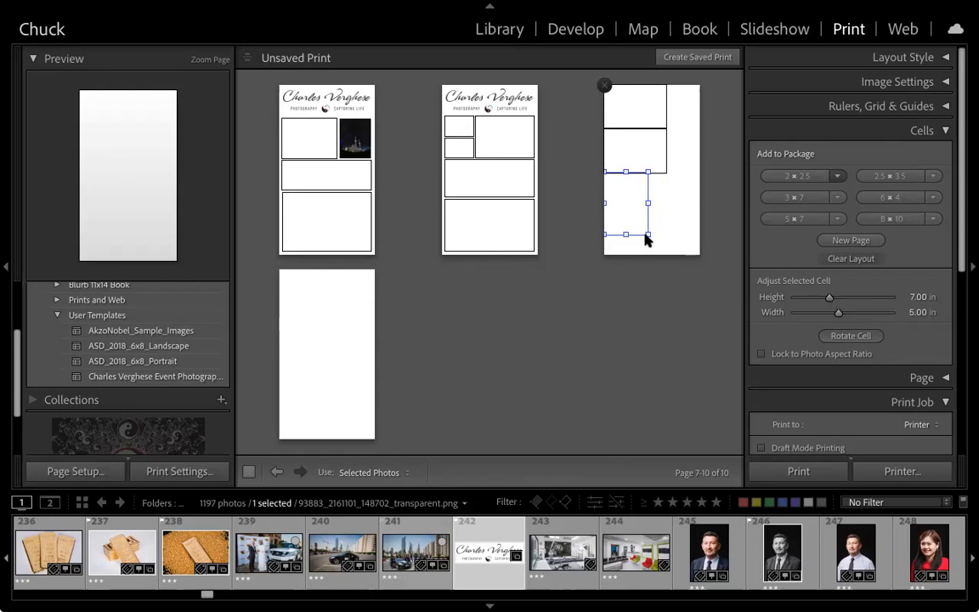
Scale the lowest cell to about 8.05 in high and 5.75 in wide, then try shrinking it further and undo that
mouse_move(650, 233)
left_mouse_down()
mouse_move(660, 230)
mouse_move(643, 227)
mouse_move(666, 239)
left_mouse_up()
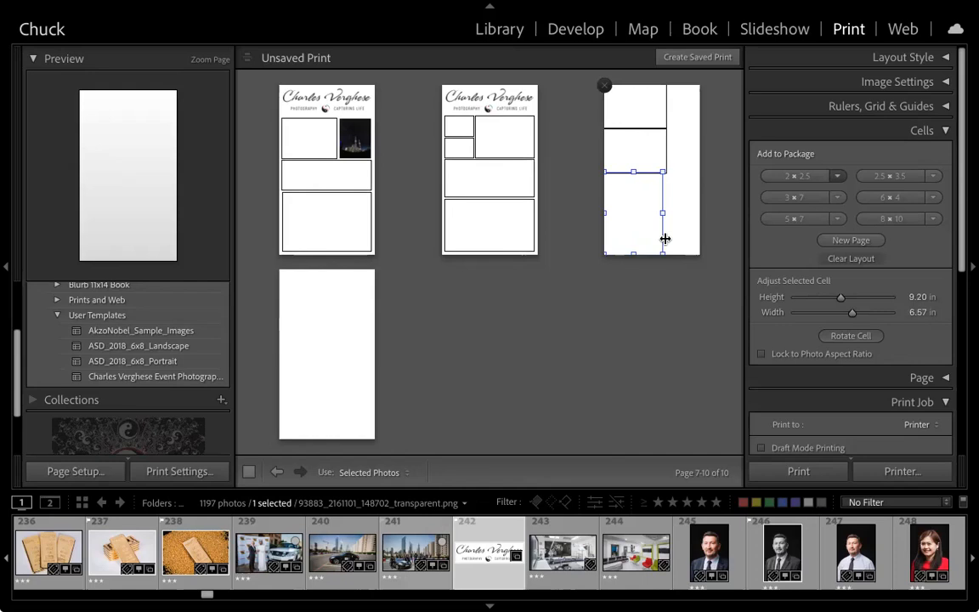
mouse_move(661, 232)
left_mouse_down()
mouse_move(670, 254)
mouse_move(651, 239)
mouse_move(661, 227)
mouse_move(664, 250)
mouse_move(651, 241)
mouse_move(674, 263)
mouse_move(654, 240)
left_mouse_up()
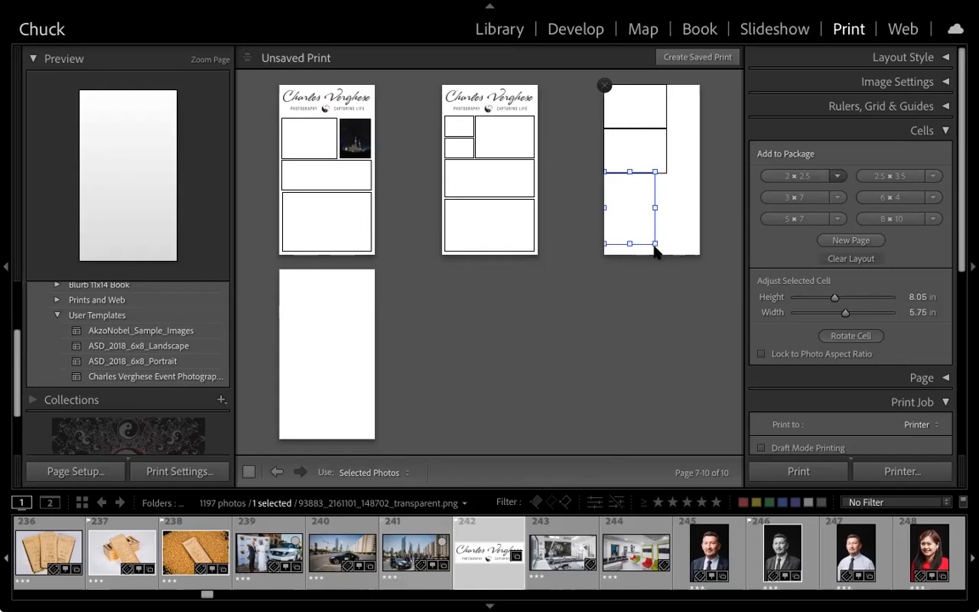
left_click_drag(652, 242, 618, 195)
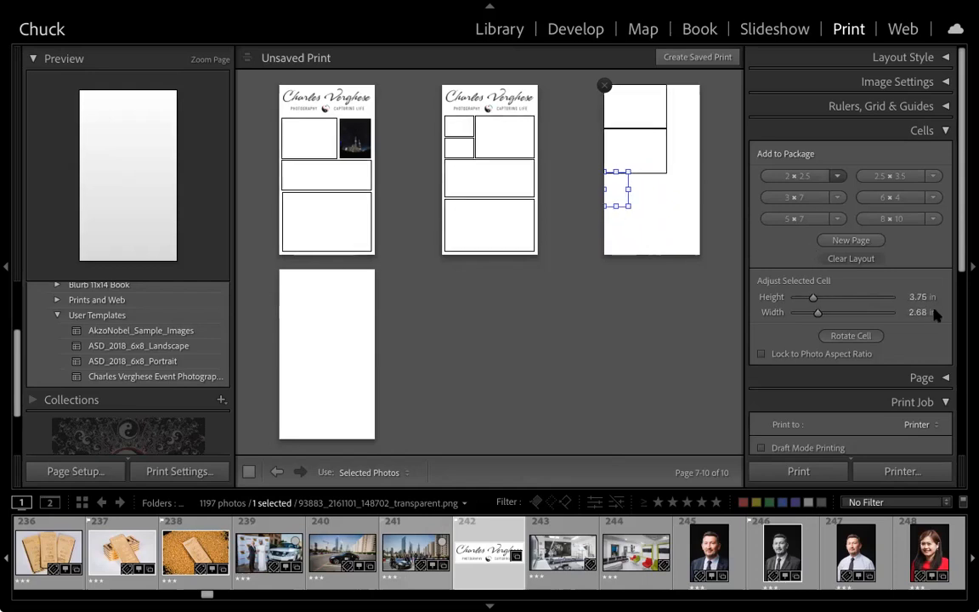
key("ctrl+z")
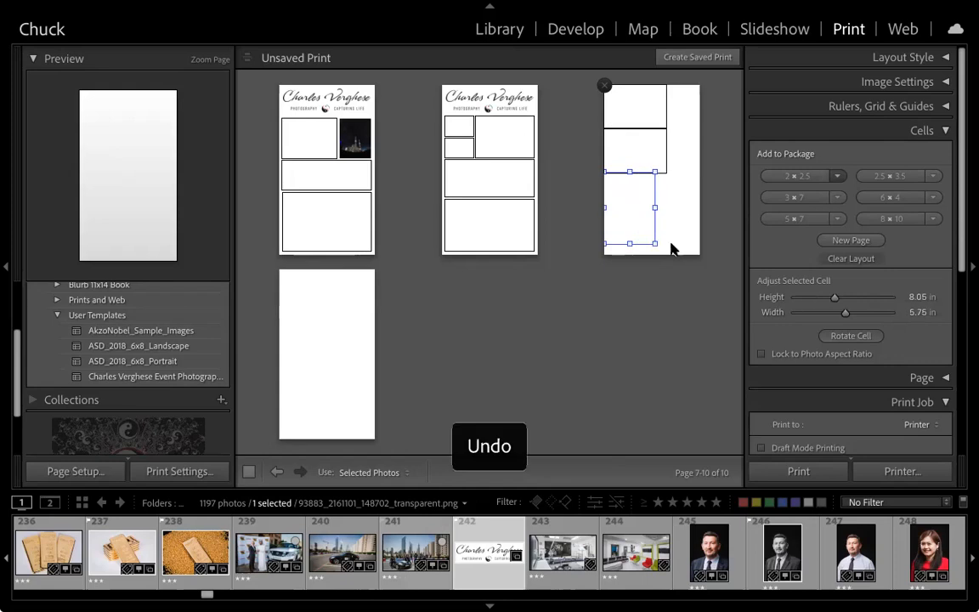
Move the lowest cell beside the top cell on page 9 and scale it to about 5.08 in high and 3.63 in wide
left_click_drag(654, 243, 680, 109)
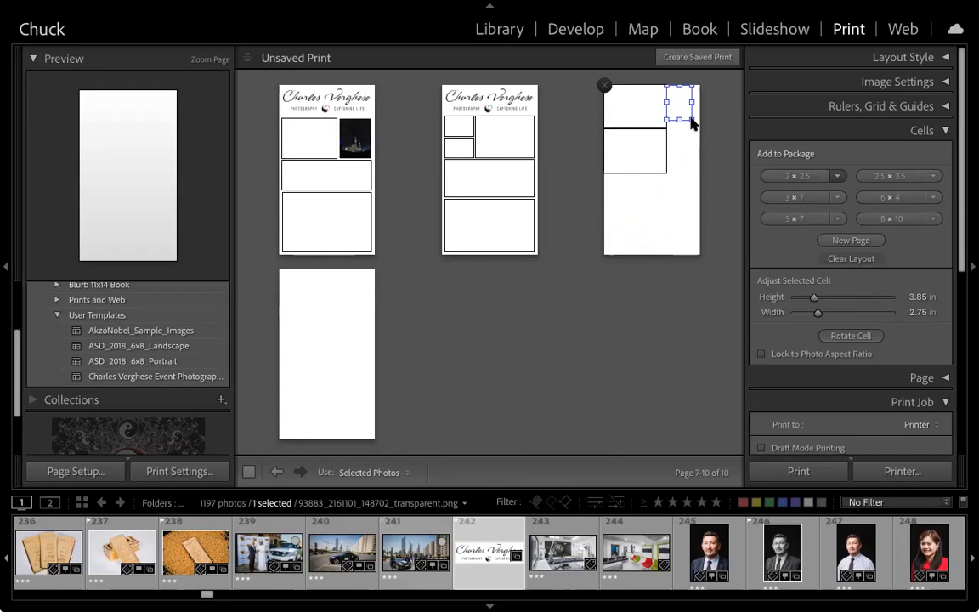
left_click_drag(693, 122, 701, 132)
left_click(718, 153)
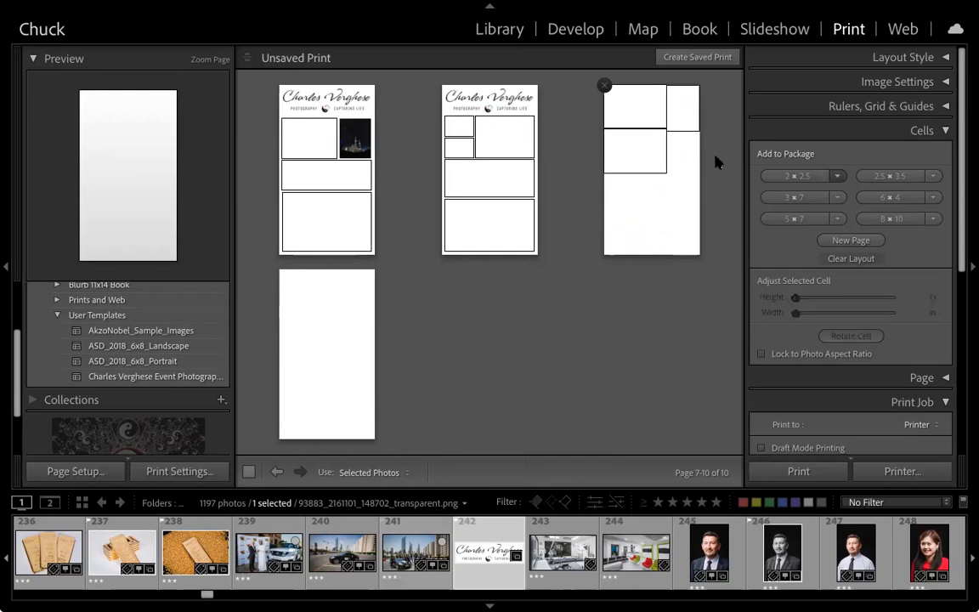
left_click(682, 122)
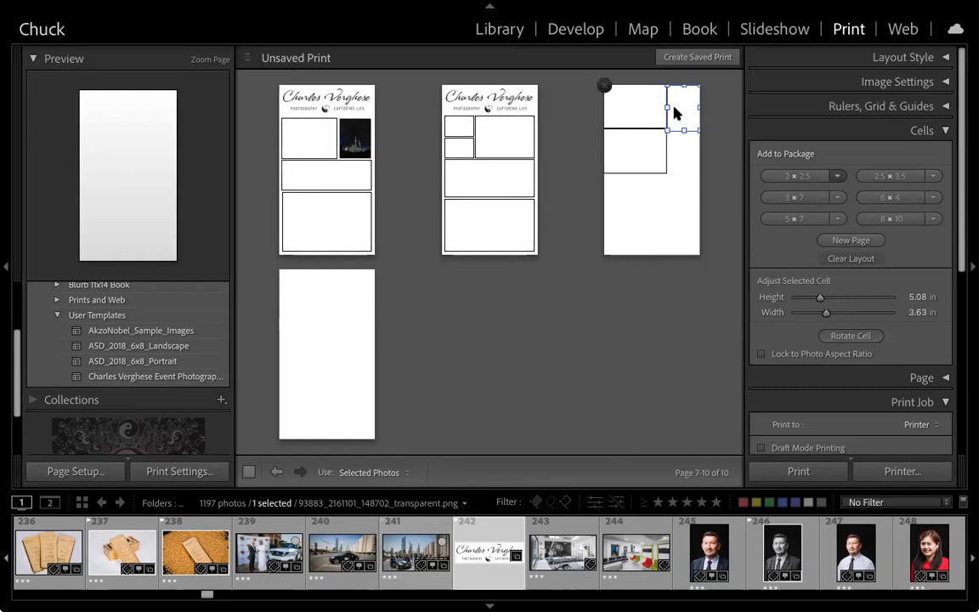
left_click(689, 167)
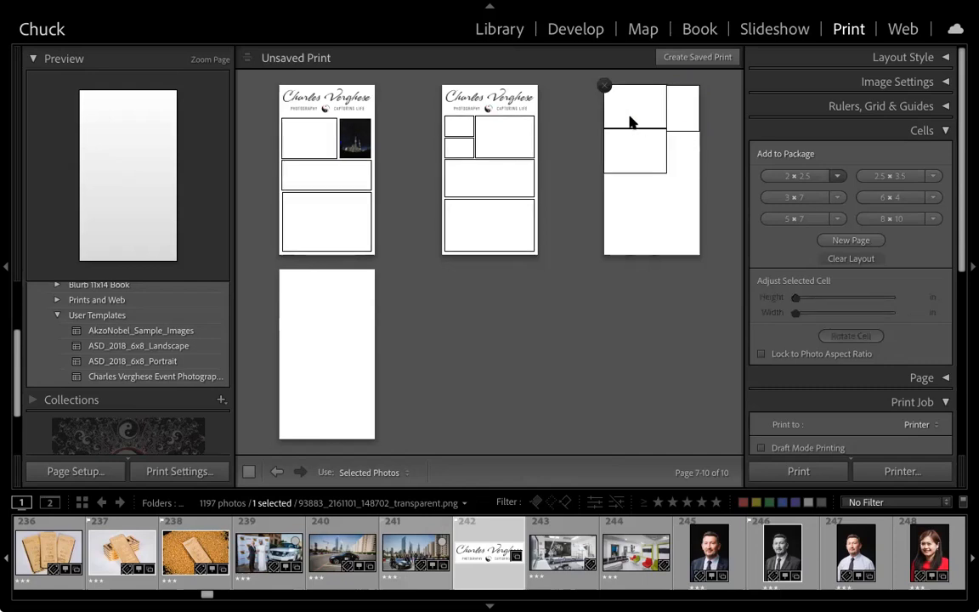
left_click(681, 111)
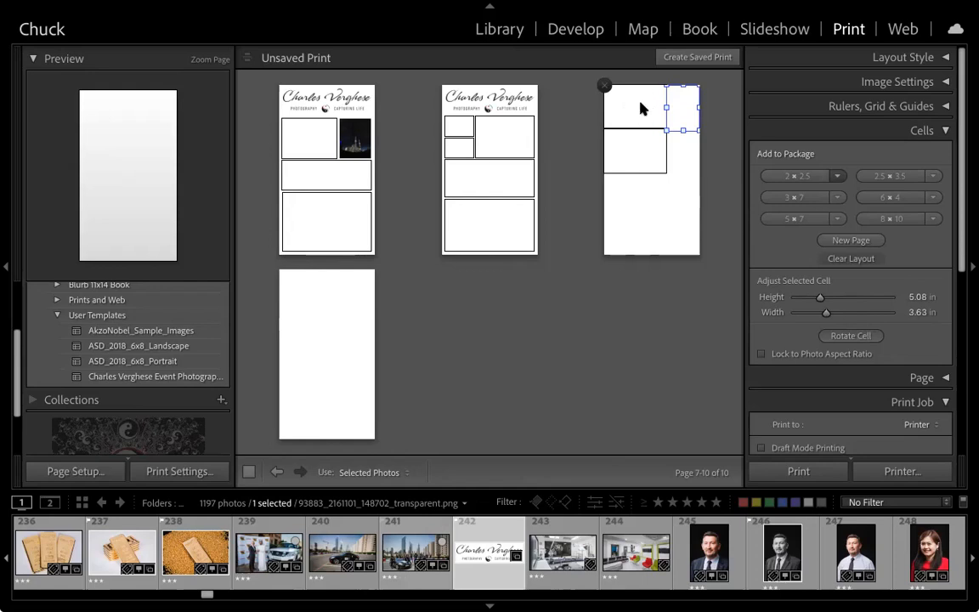
left_click(655, 142)
left_click(684, 175)
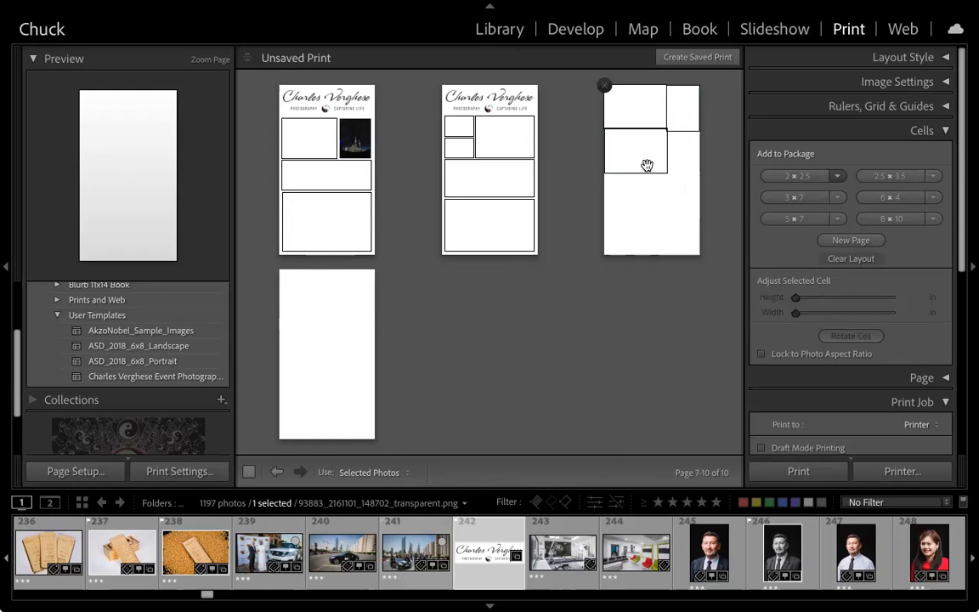
key("ctrl+z")
Shrink page 9's large top cell to about 4.38 x 6.12 in and the cell beside it to about 4.73 x 3.38 in
left_click(638, 109)
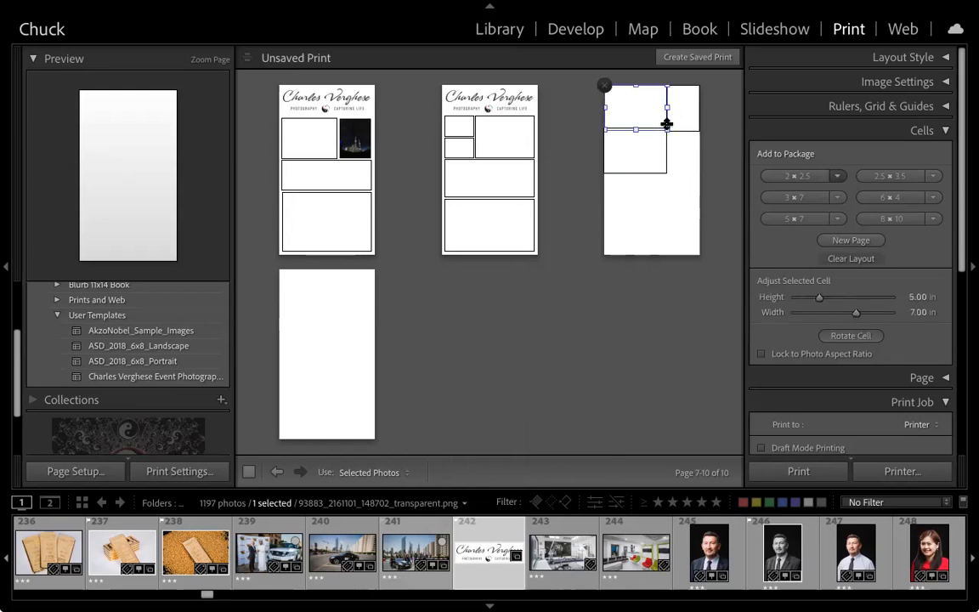
left_click(687, 162)
left_click(643, 121)
left_click_drag(668, 127, 664, 126)
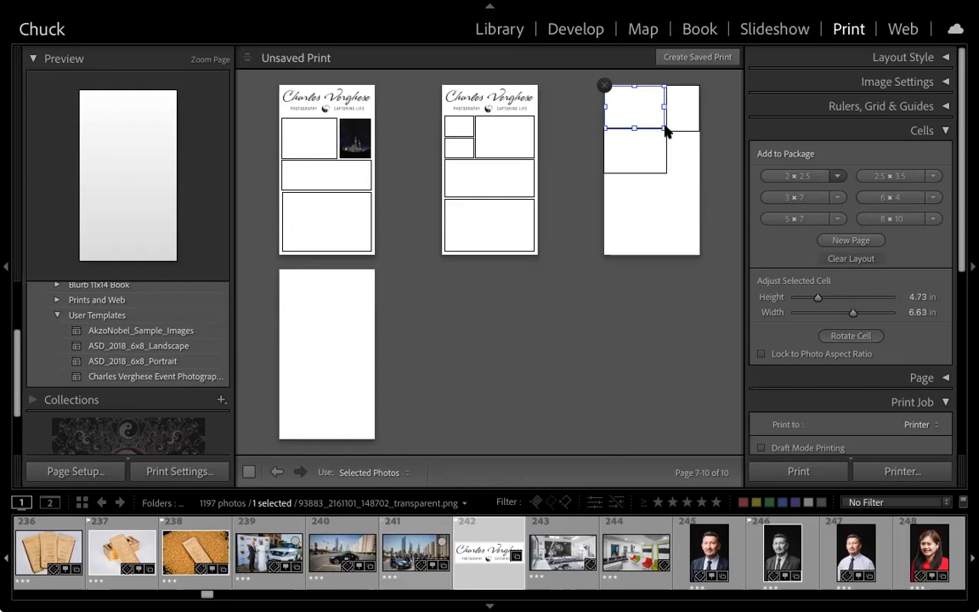
left_click(676, 121)
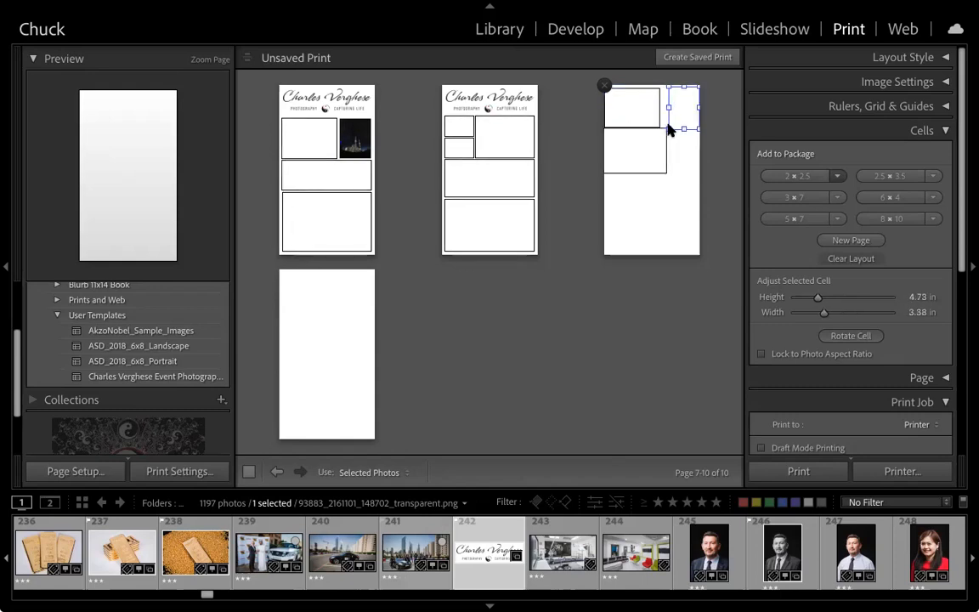
Shrink the second-row cell on page 9 from its inner upper corner to leave a gap below the top cells
left_click(659, 145)
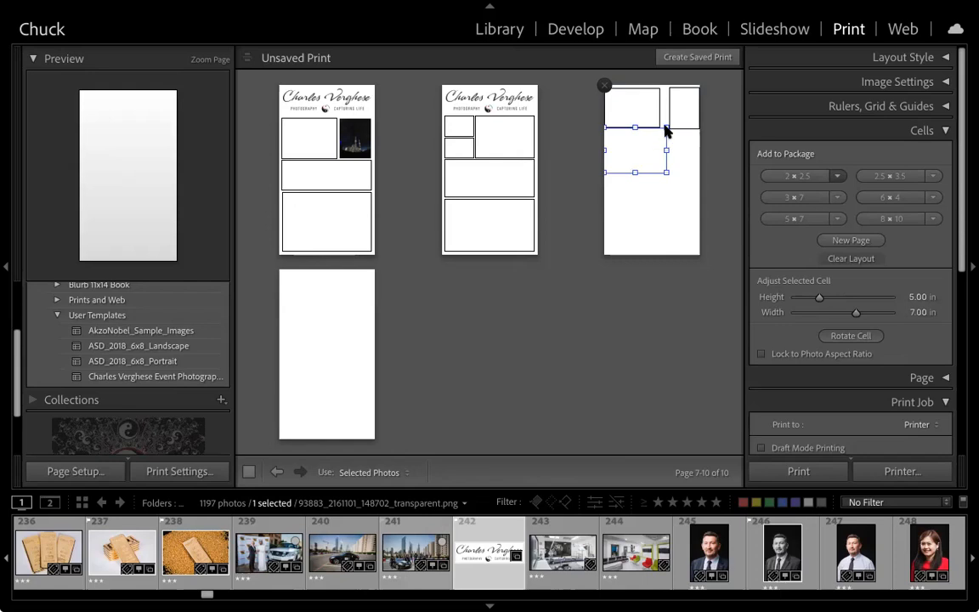
left_click_drag(666, 128, 658, 134)
left_click(682, 149)
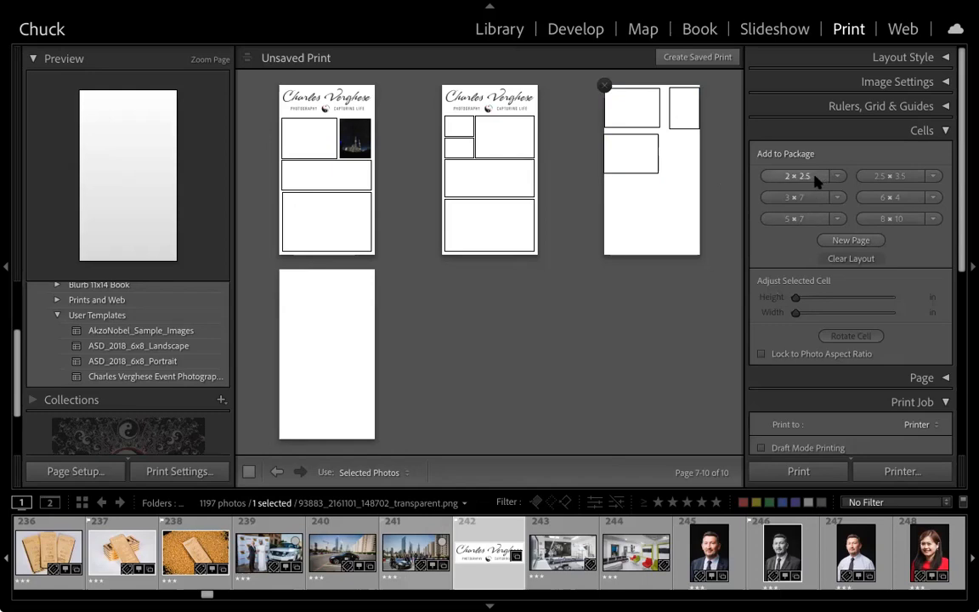
left_click(837, 176)
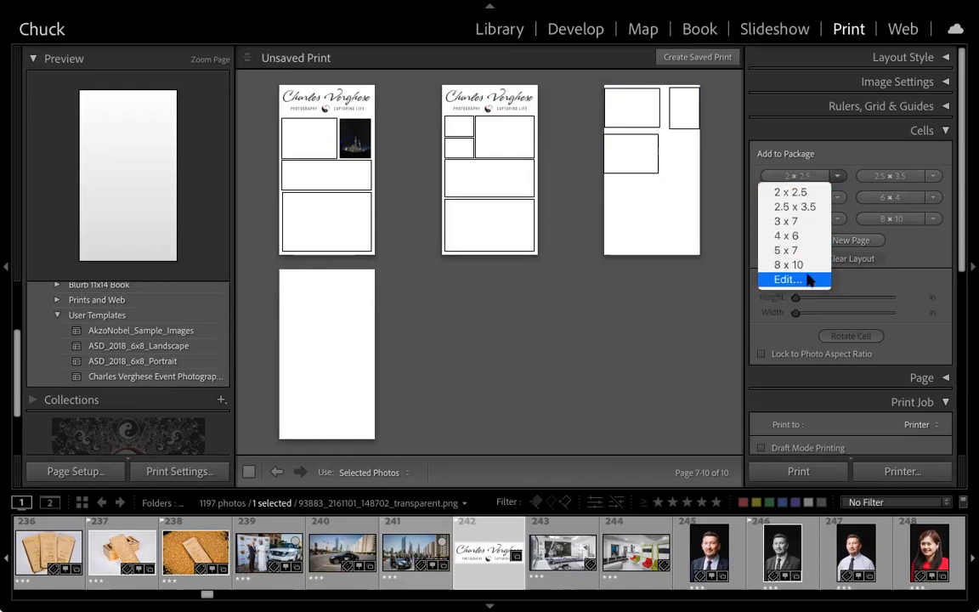
left_click(827, 160)
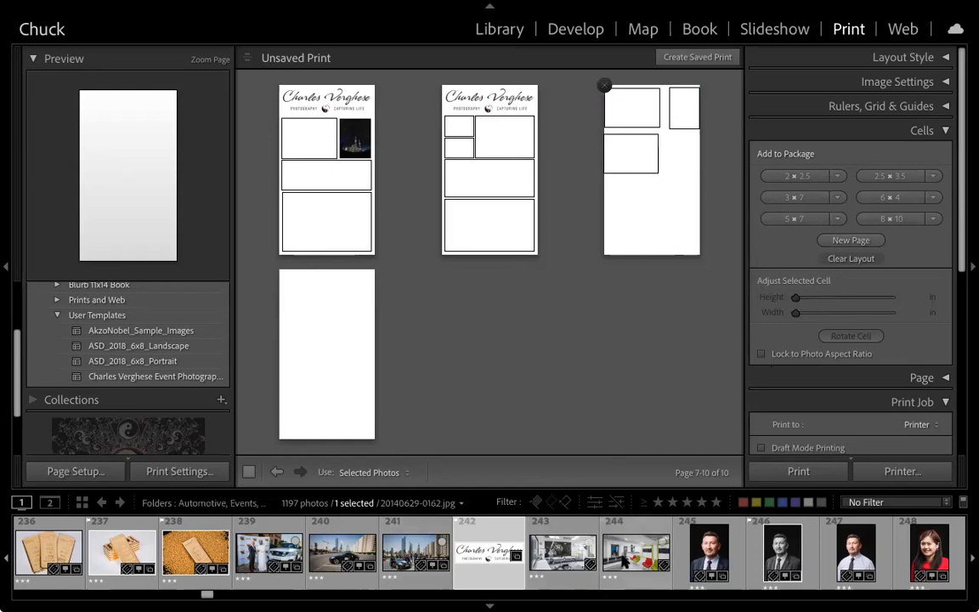
Place the red-and-green chairs photo in the lowest cell of page 8 and the neighbouring office interior photo in the top cell of page 9
left_click_drag(636, 551, 482, 225)
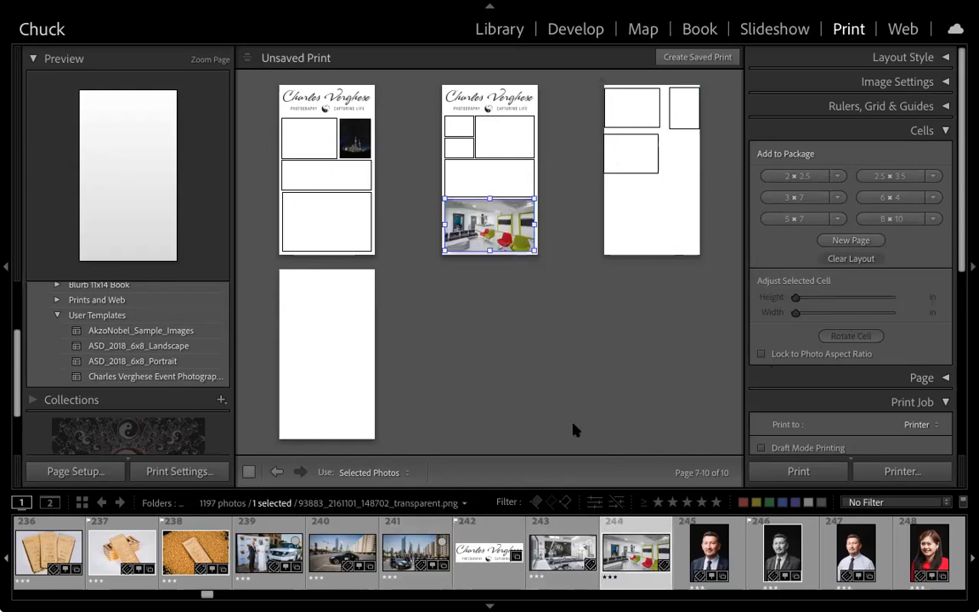
left_click_drag(562, 550, 631, 108)
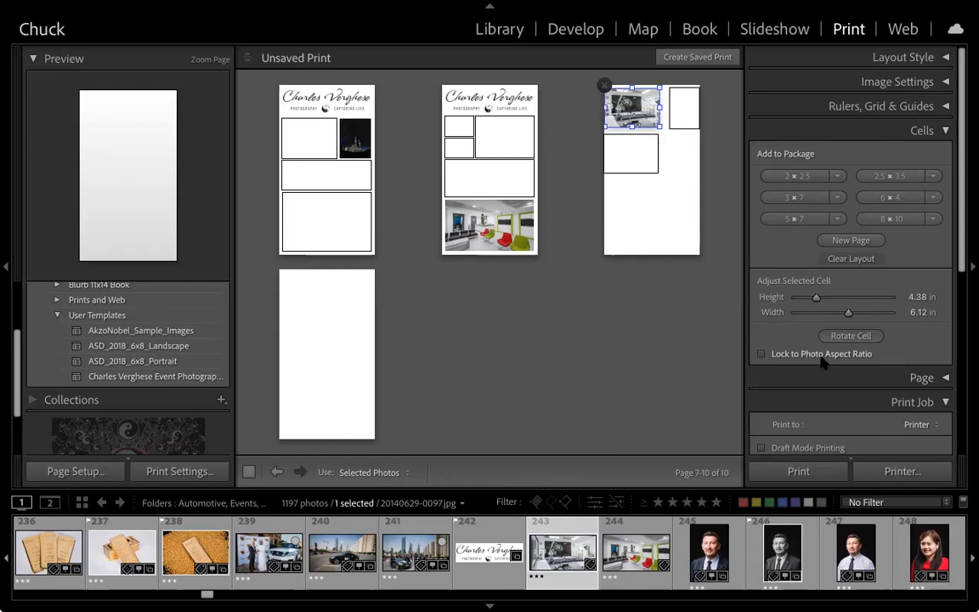
Lock the cells to the photo aspect ratio, undo the change once, and apply the lock again
left_click(762, 354)
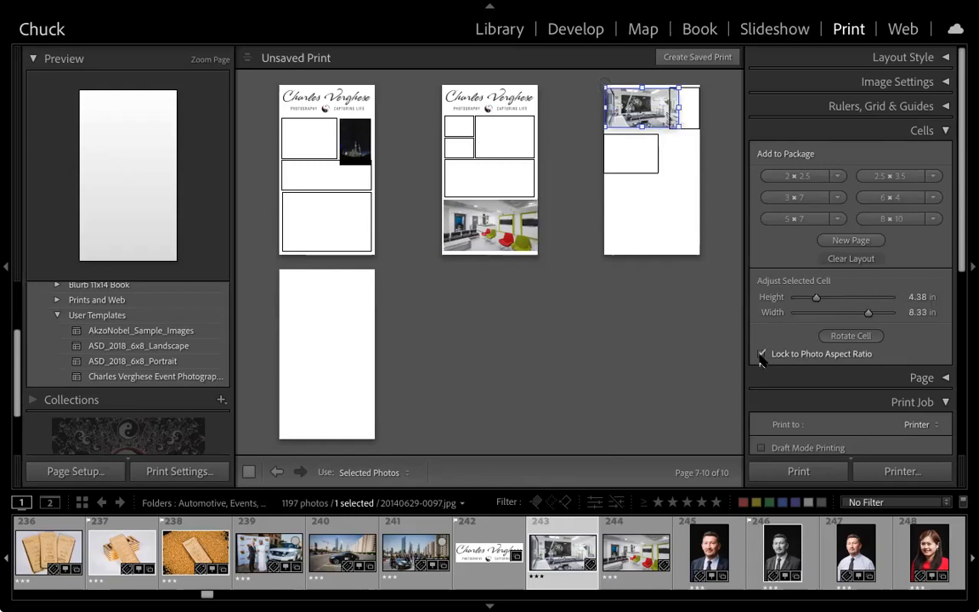
key("ctrl+z")
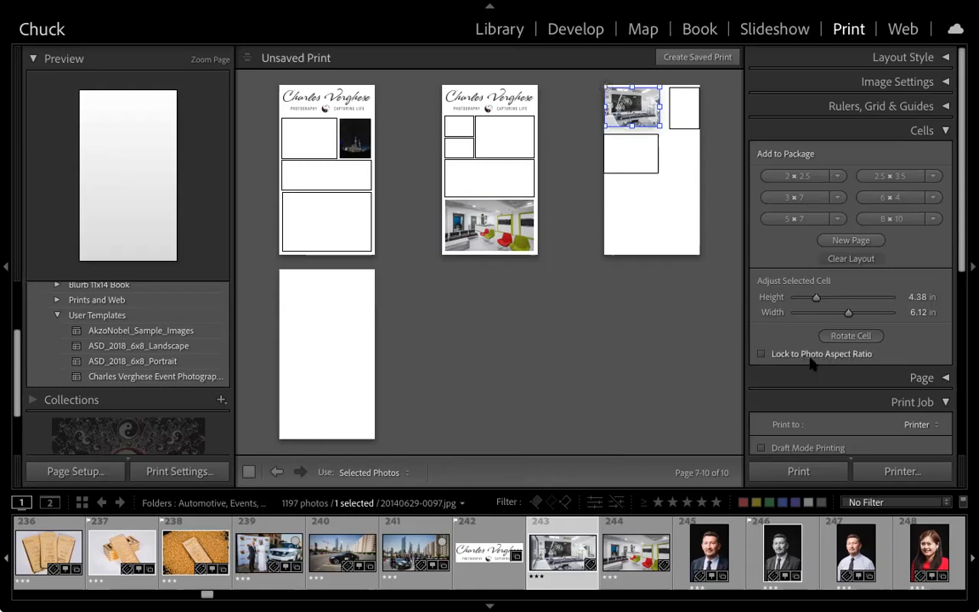
left_click(762, 354)
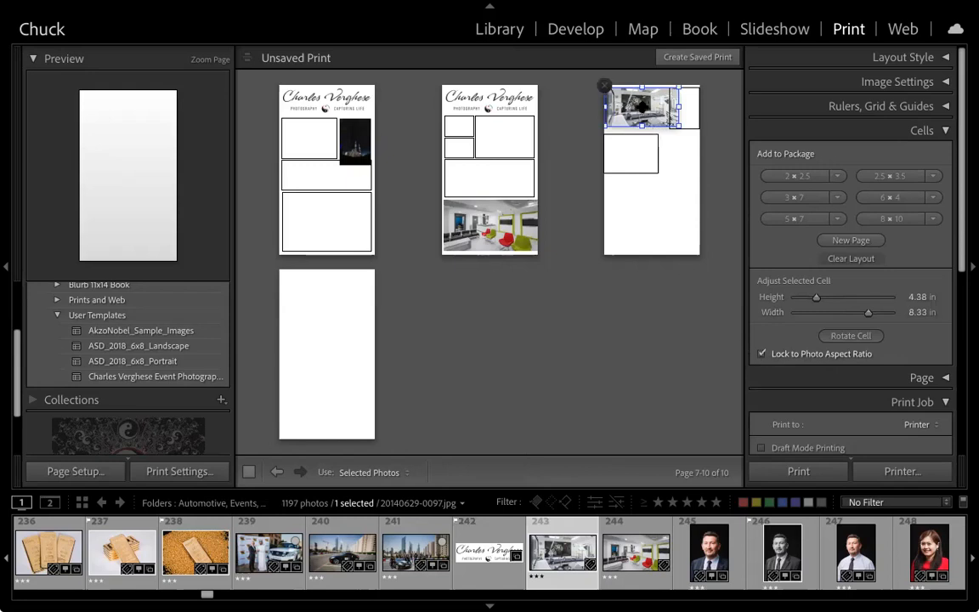
Move the office interior photo cell to the lower end of page 9, nudge its position slightly, and deselect it
left_click_drag(639, 107, 639, 215)
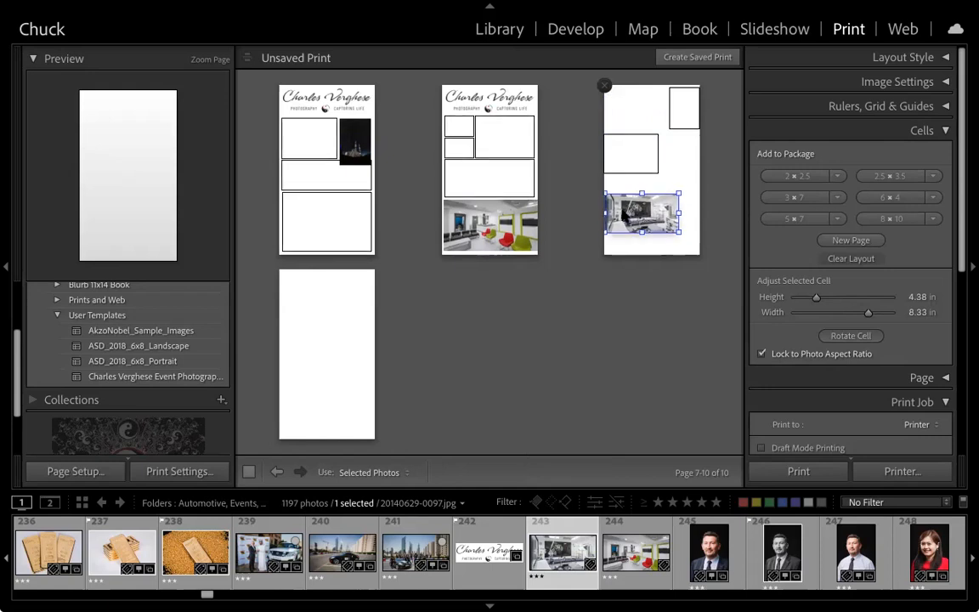
left_click_drag(629, 220, 639, 240)
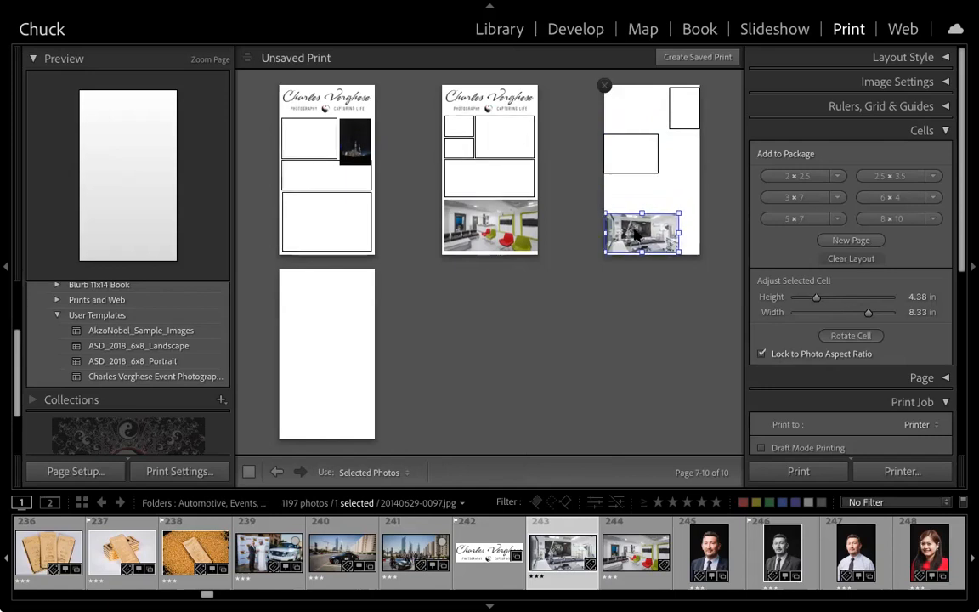
left_click(608, 287)
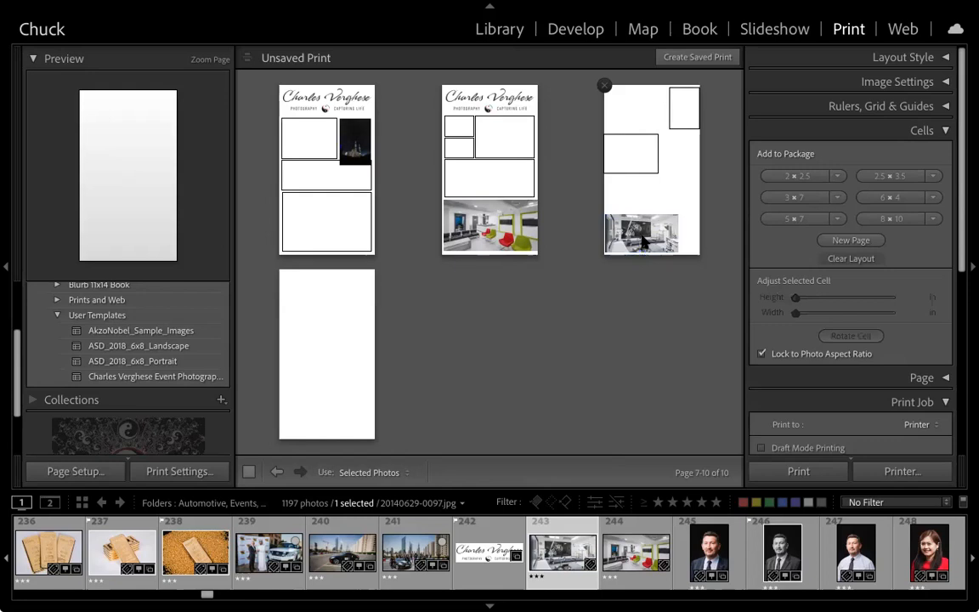
left_click(644, 242)
key("Up")
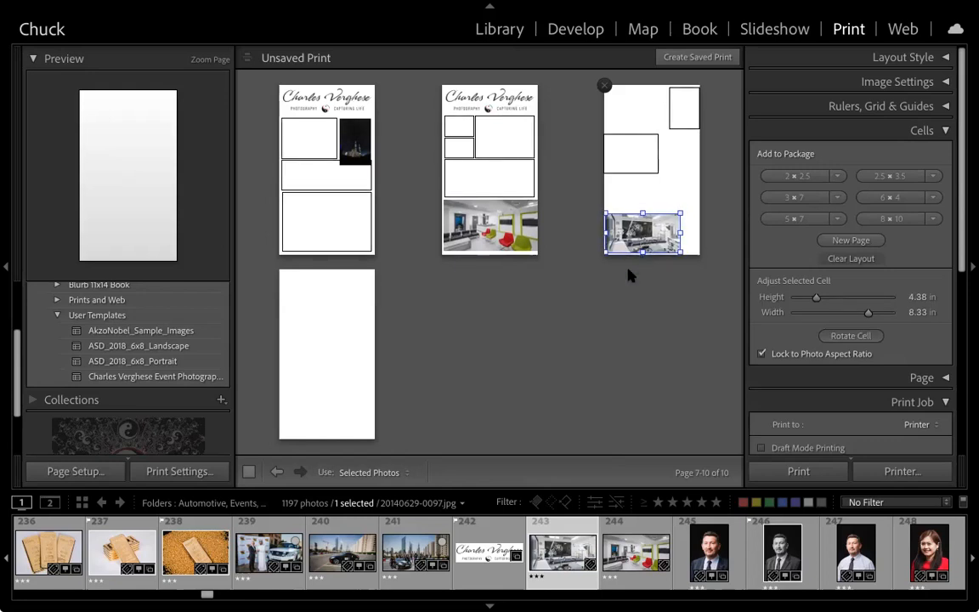
left_click(636, 273)
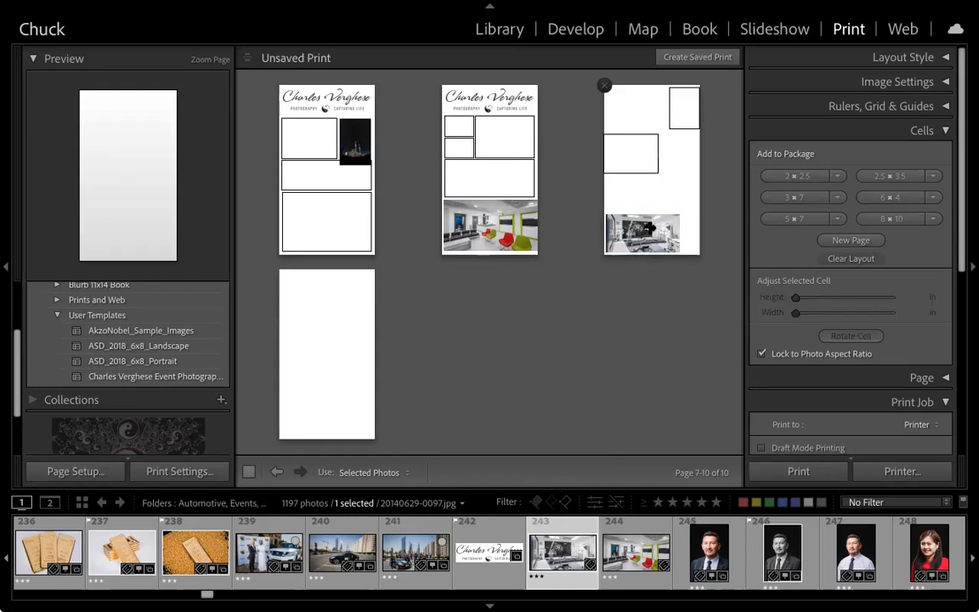
left_click(634, 242)
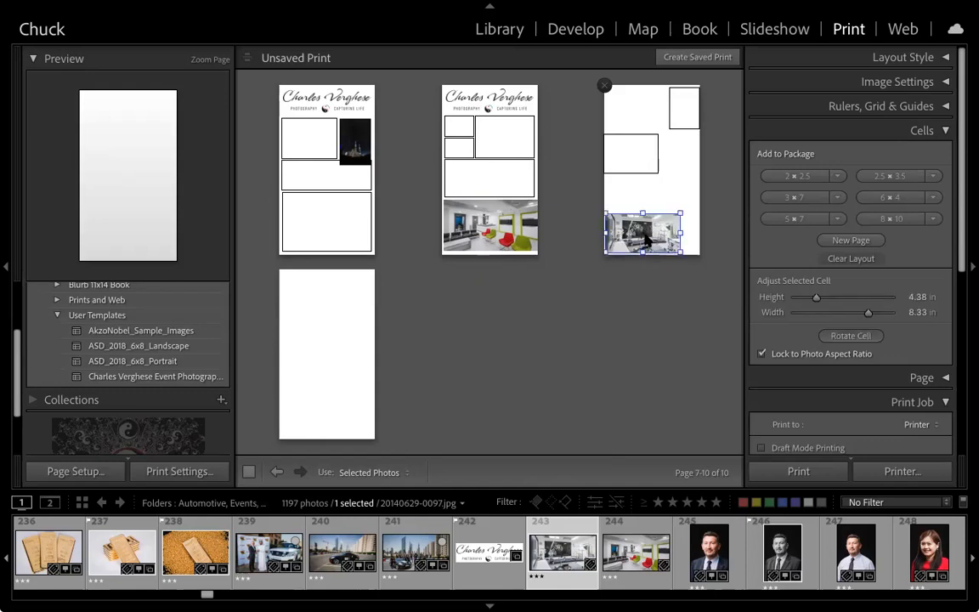
left_click(612, 283)
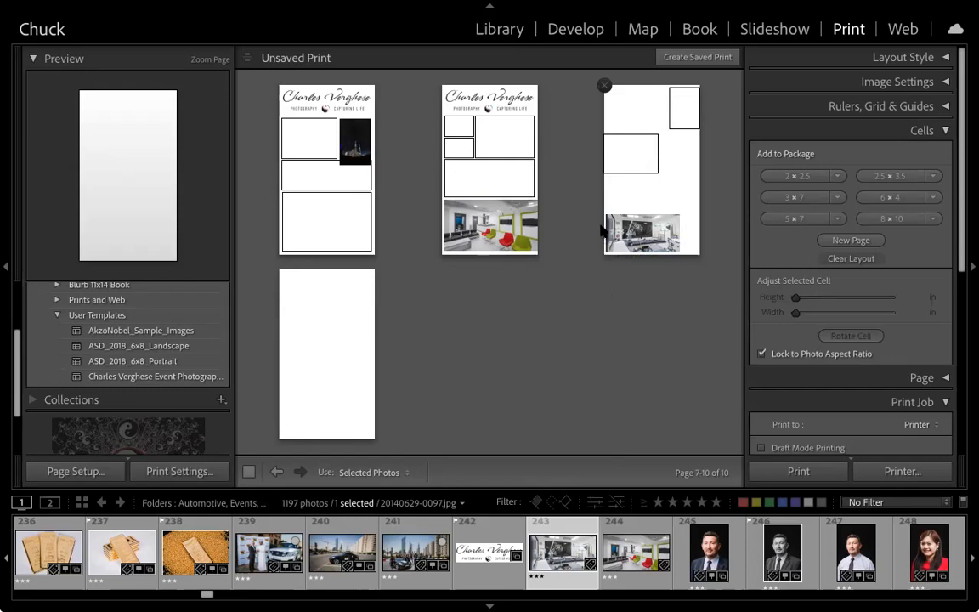
left_click(643, 241)
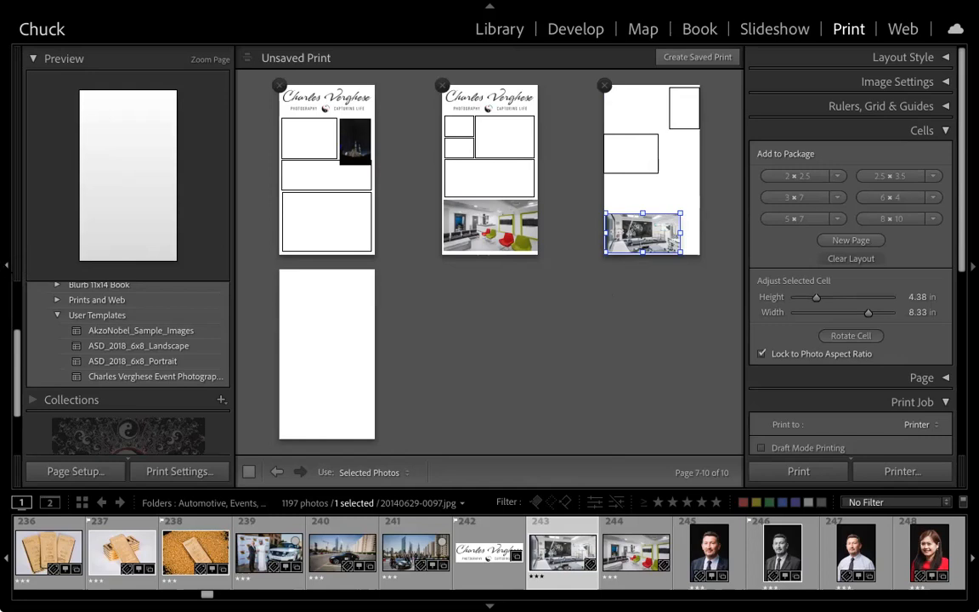
Hide both side panels and the filmstrip to view the print pages larger, and restore them
left_click(5, 241)
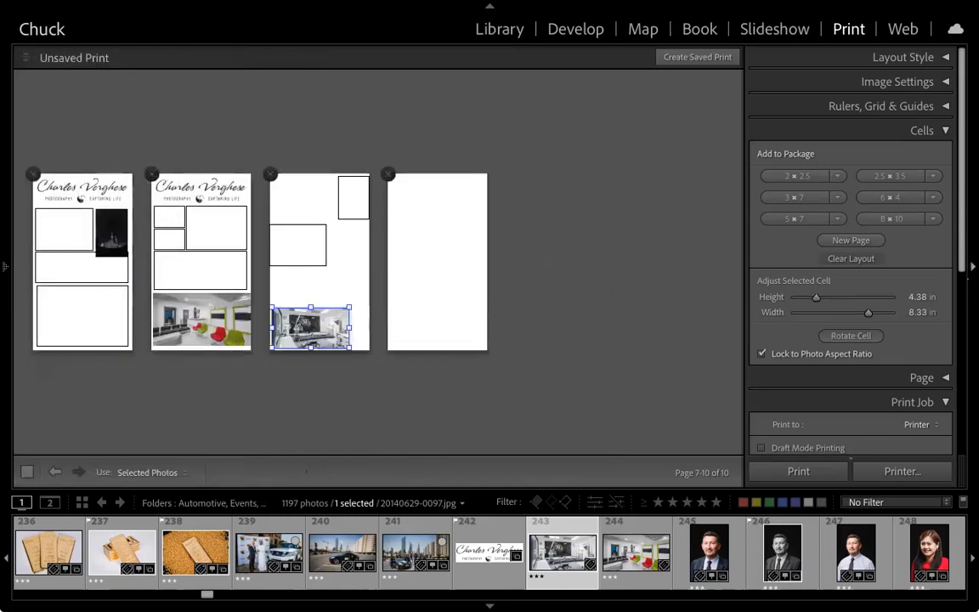
left_click(972, 268)
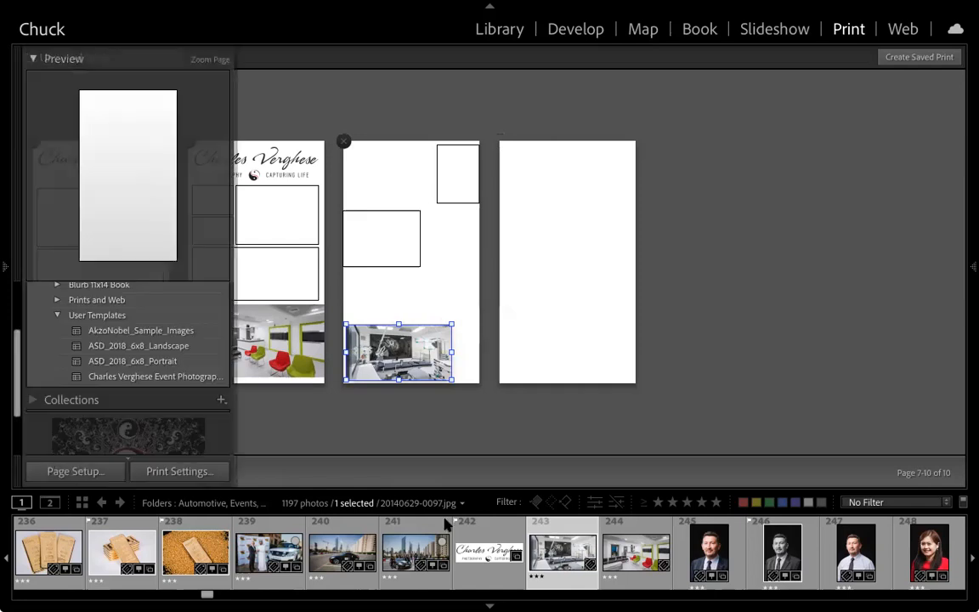
left_click(486, 605)
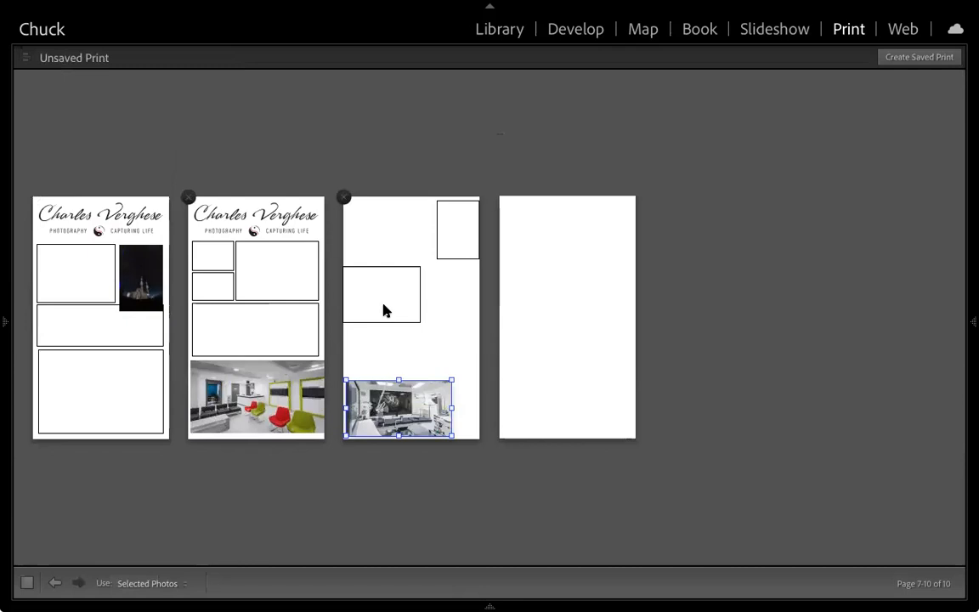
left_click(489, 604)
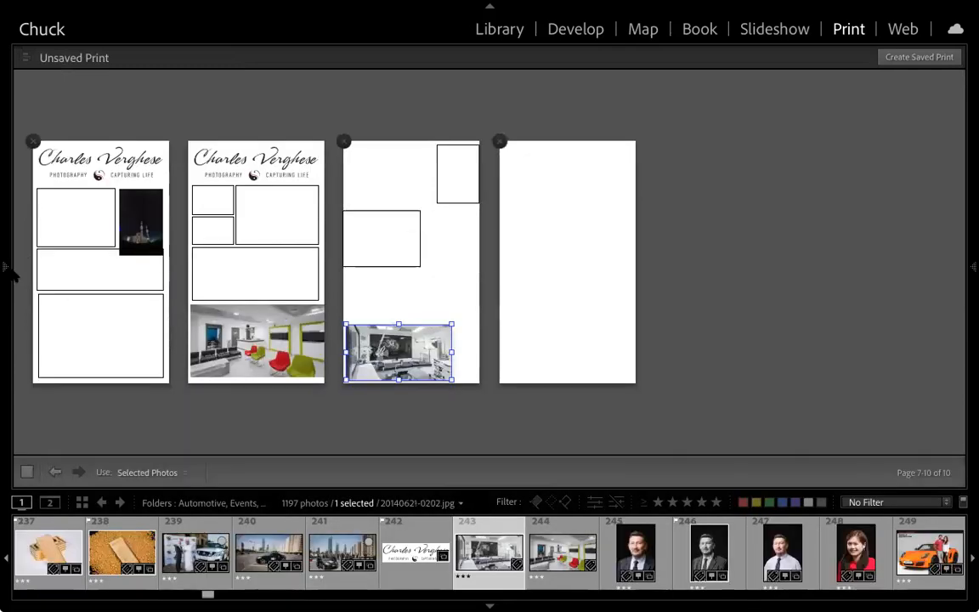
left_click(6, 267)
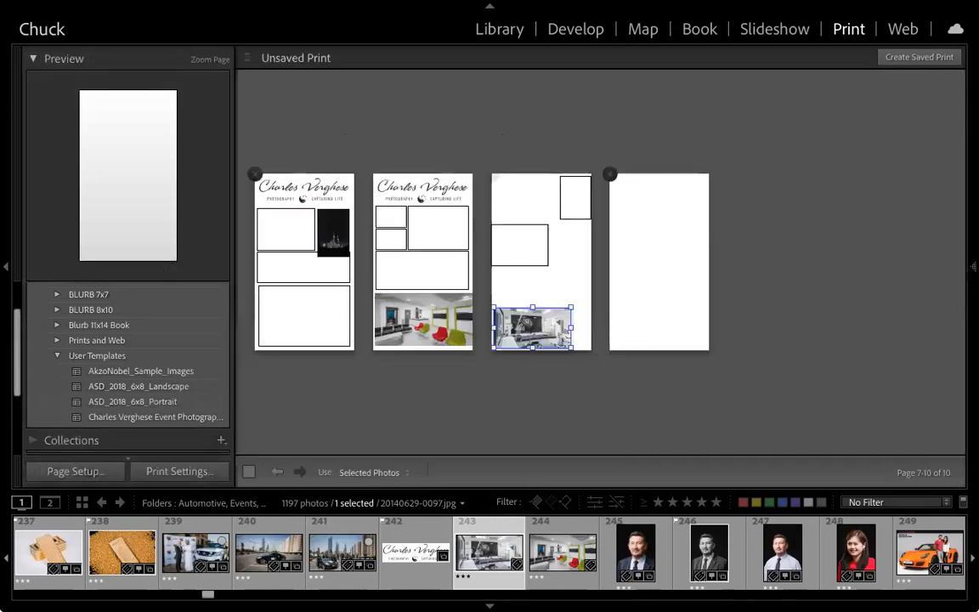
left_click(974, 267)
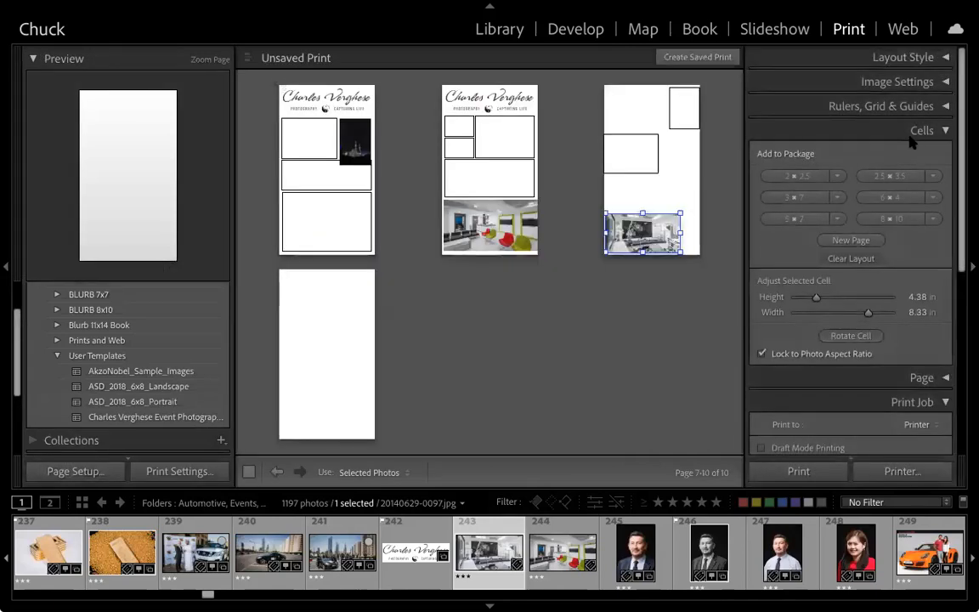
Examine the Layout Style, Image Settings, Cells and Print Job settings and the list of print templates
left_click(915, 67)
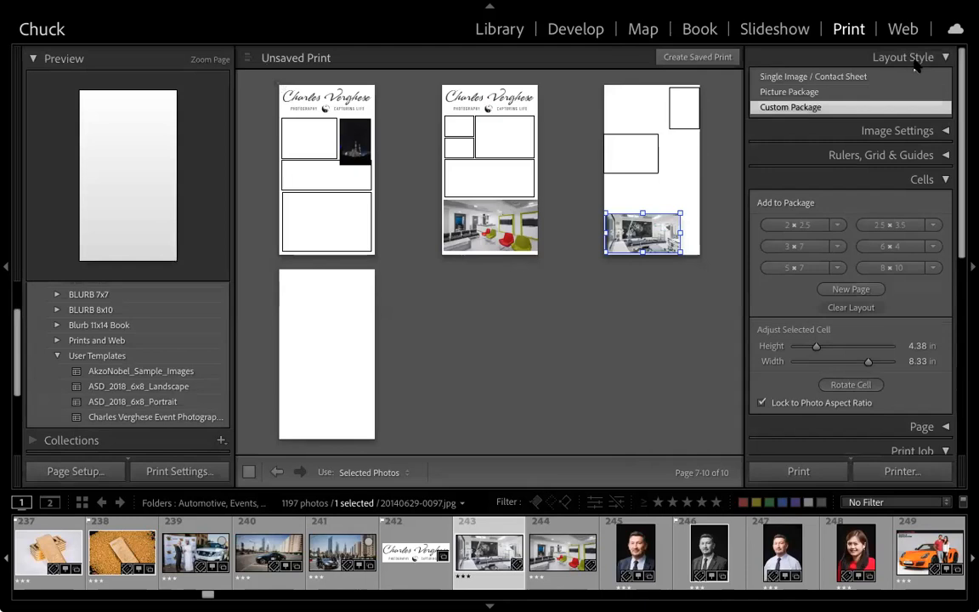
left_click(894, 133)
left_click(894, 132)
left_click(905, 58)
left_click(911, 129)
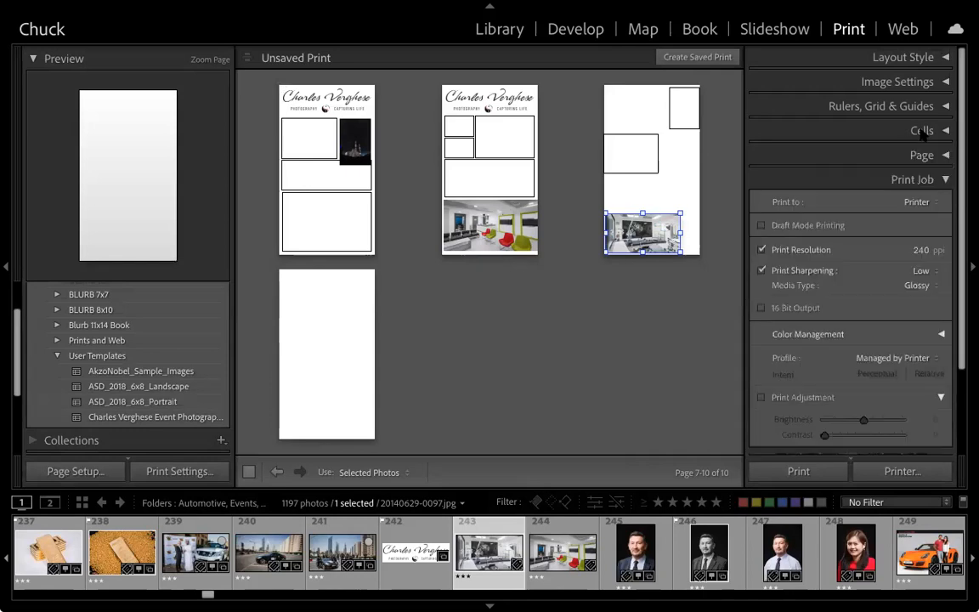
left_click(914, 67)
left_click(913, 67)
left_click(914, 67)
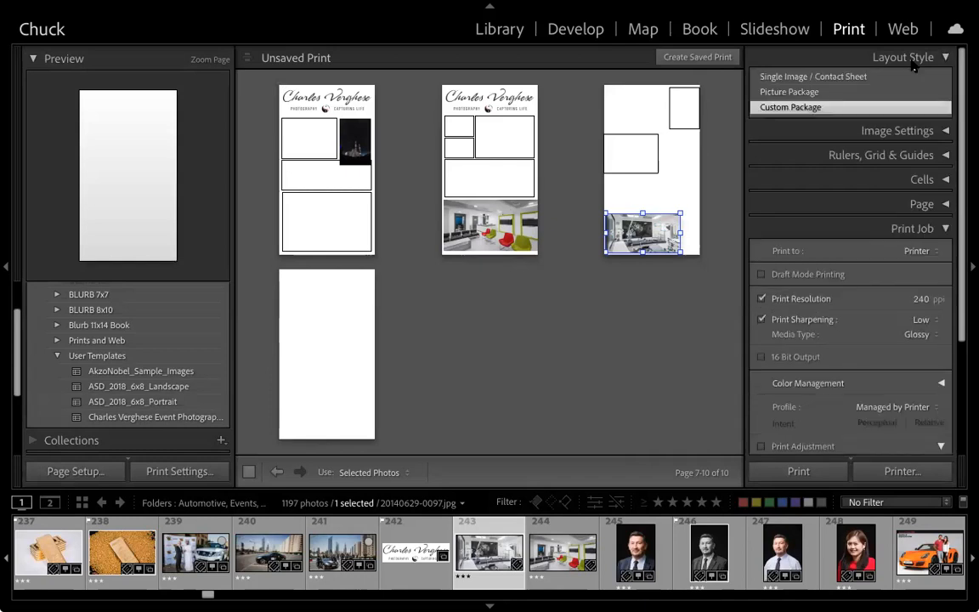
left_click(906, 133)
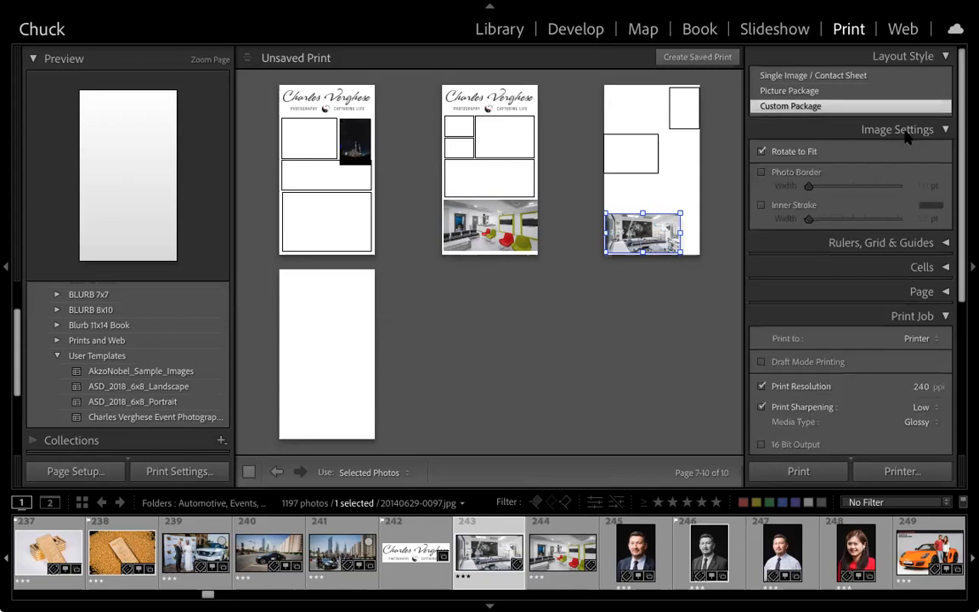
left_click(906, 133)
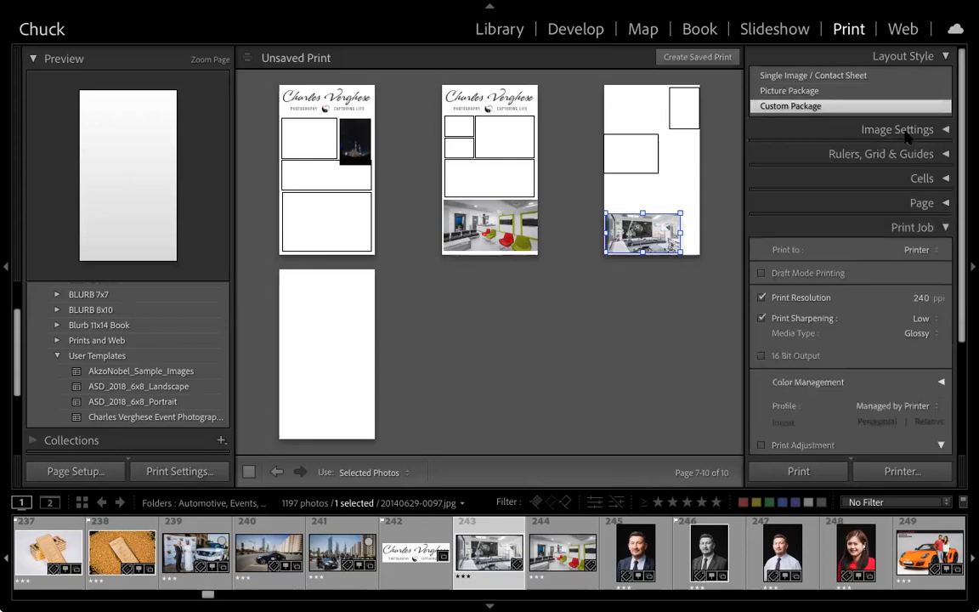
left_click(707, 271)
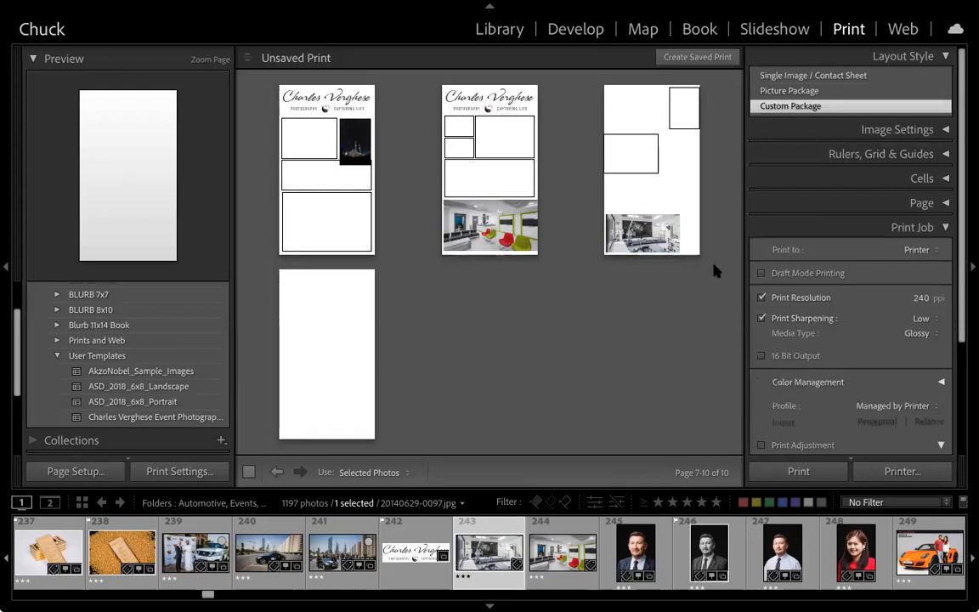
left_click(924, 228)
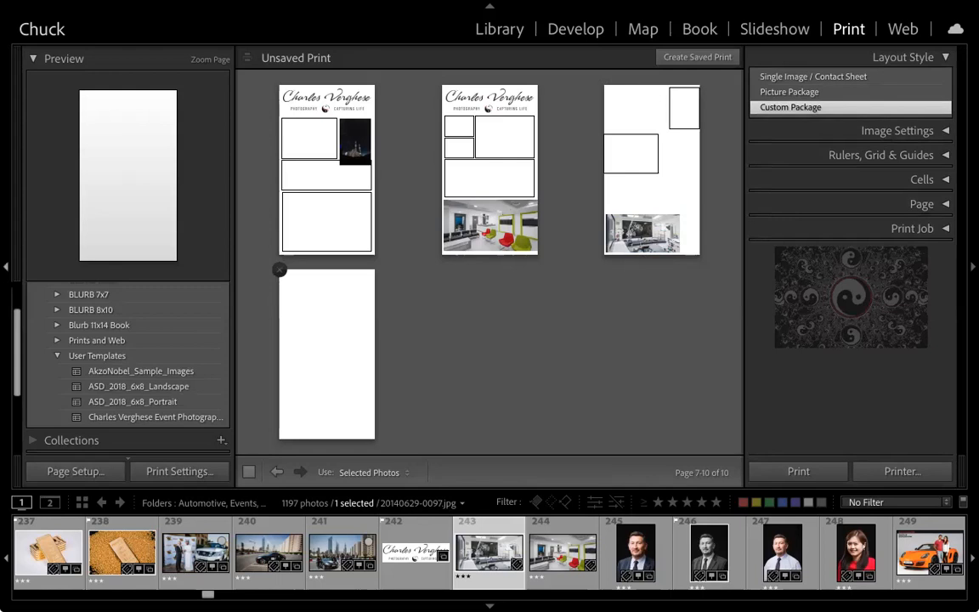
scroll(75, 349, "up", 2)
scroll(75, 348, "down", 1)
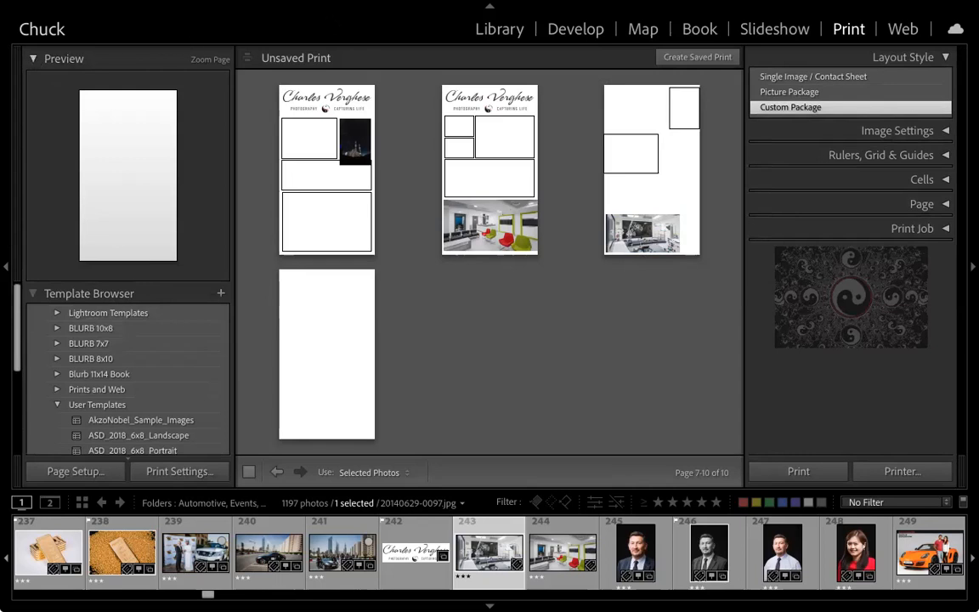
Zoom in on page 9 of the layout and show only its Image Settings options
left_click(206, 60)
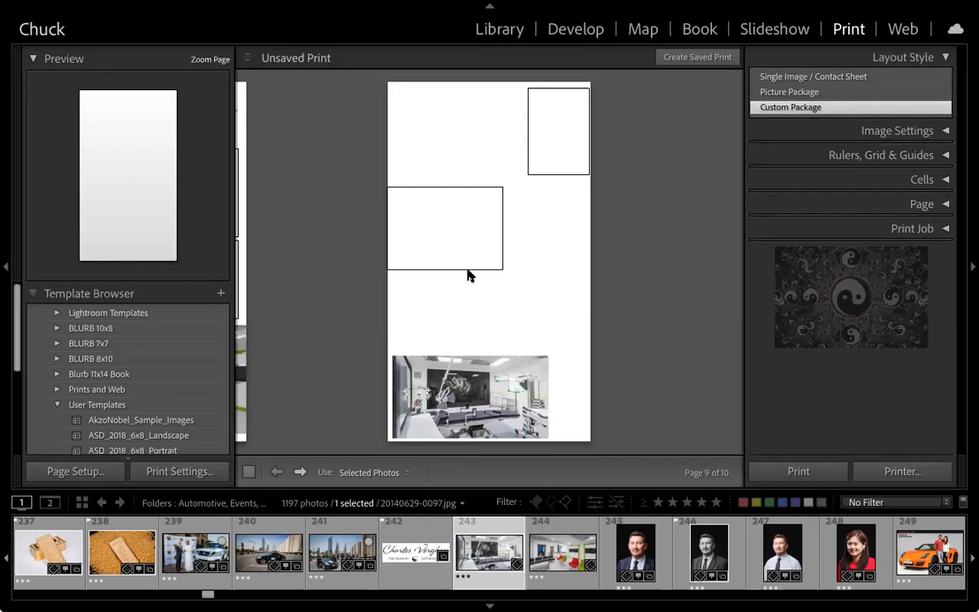
left_click(910, 57)
left_click(914, 82)
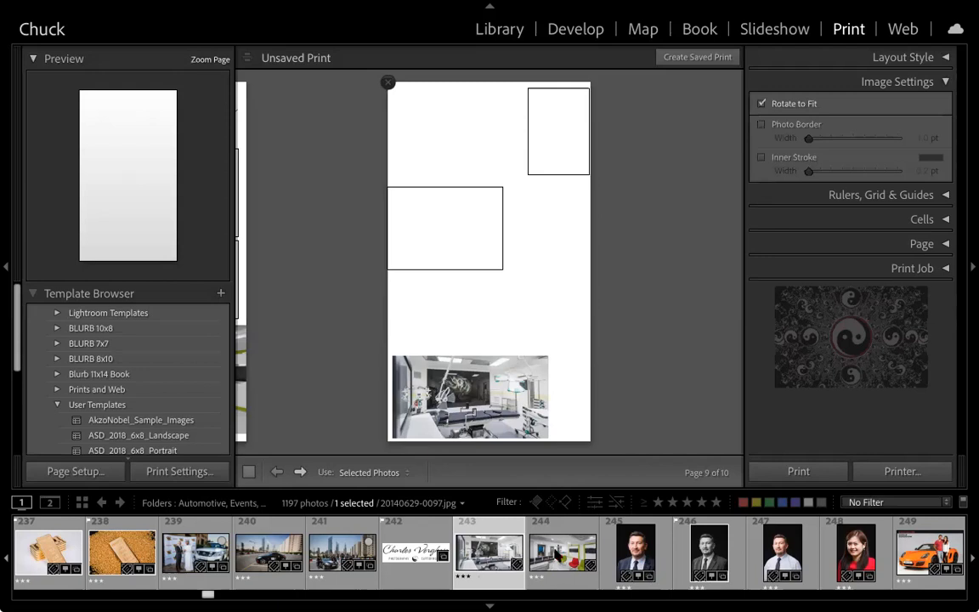
Try placing the skyline group photo with the cars in page 9's upper cell with and without Lock to Photo Aspect Ratio, undoing each placement
left_click_drag(510, 209, 552, 132)
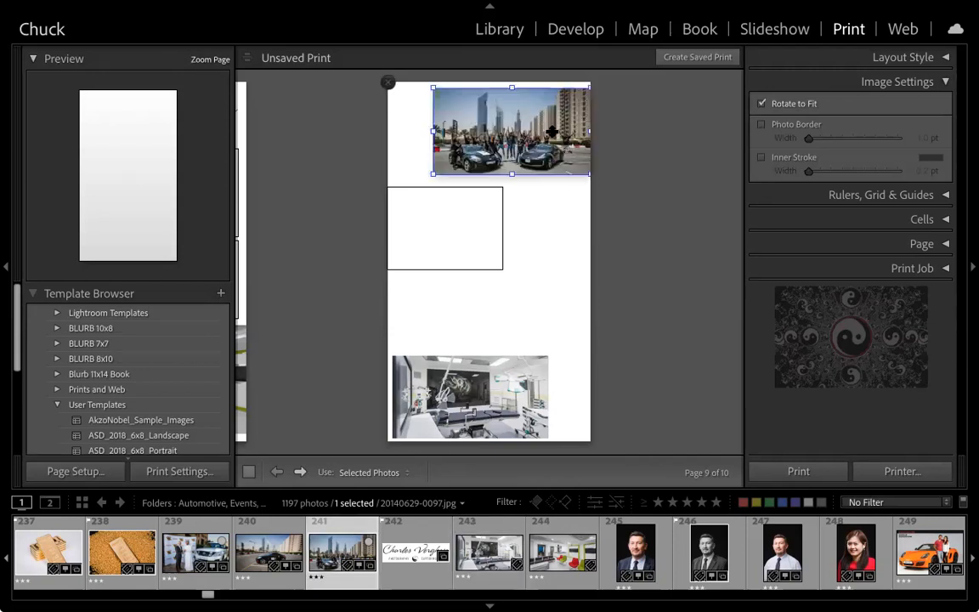
key("ctrl+z")
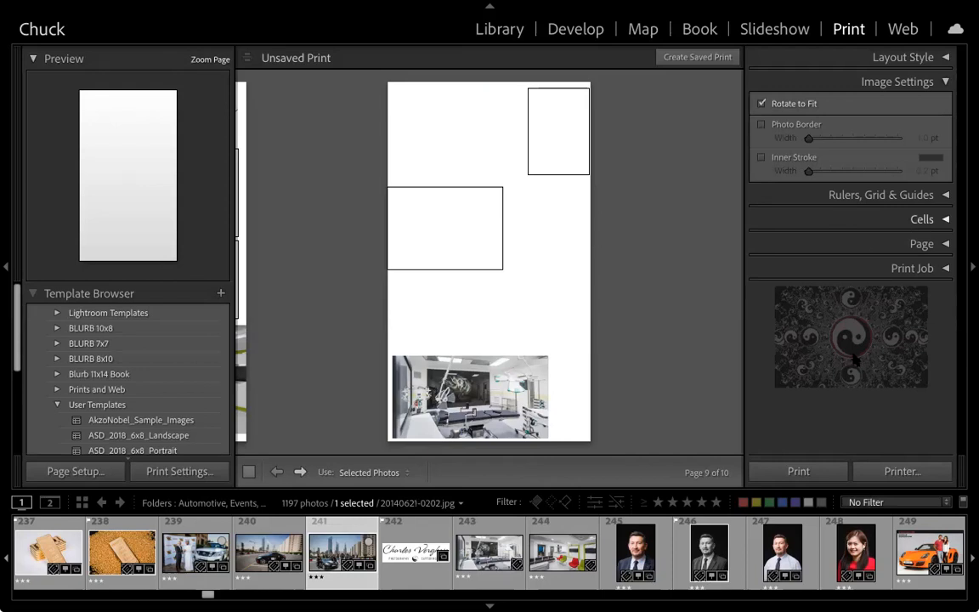
left_click(923, 220)
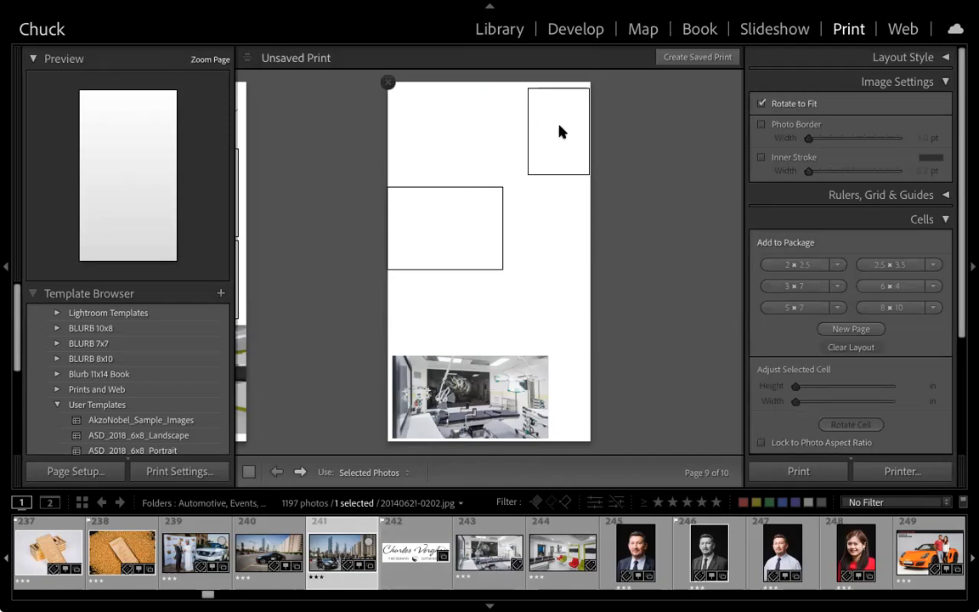
left_click(569, 131)
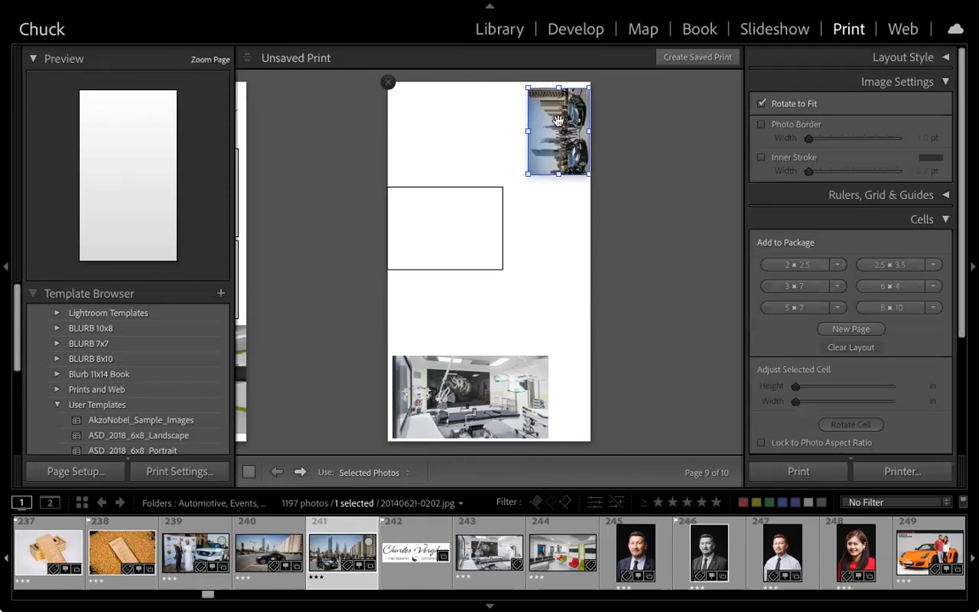
key("ctrl+z")
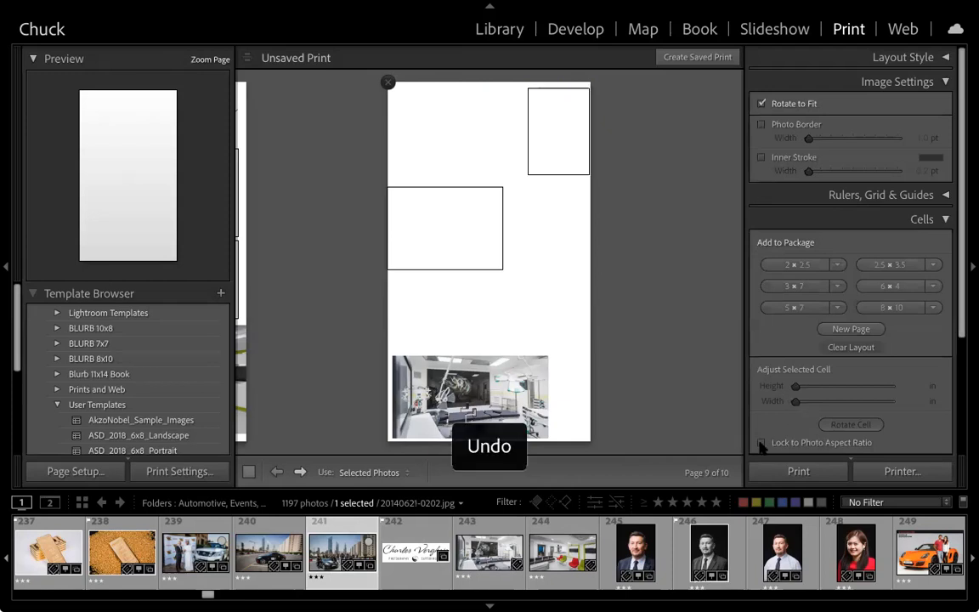
Turn on Lock to Photo Aspect Ratio, try placing the skyline group photo in the upper cell, and undo the placement
left_click(761, 443)
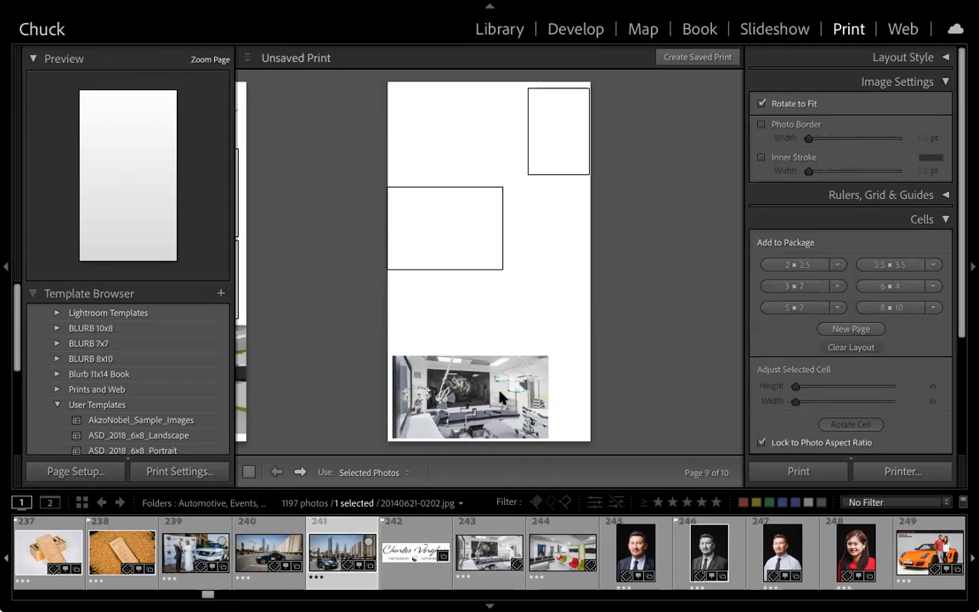
left_click(485, 389)
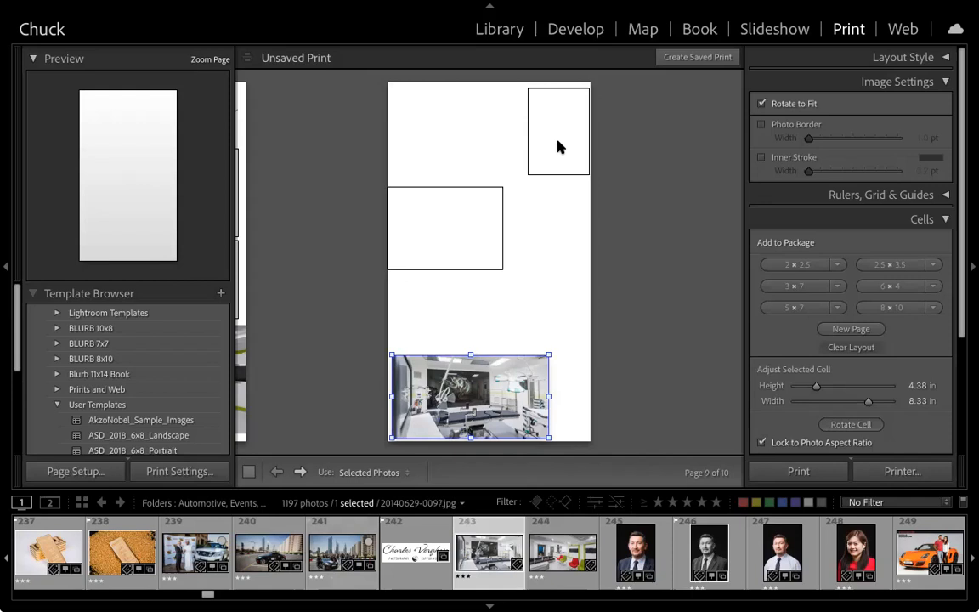
left_click_drag(342, 553, 559, 138)
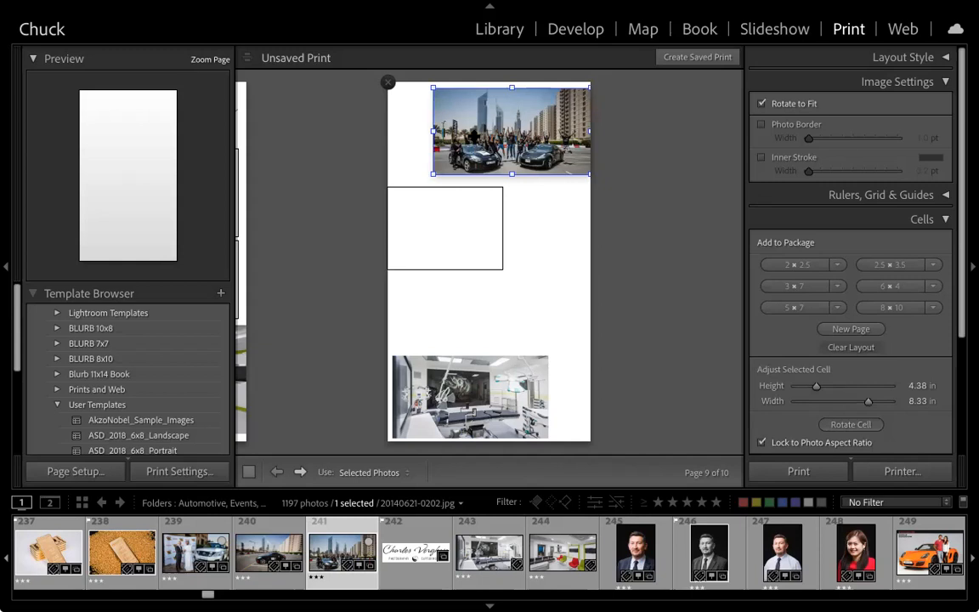
key("ctrl+z")
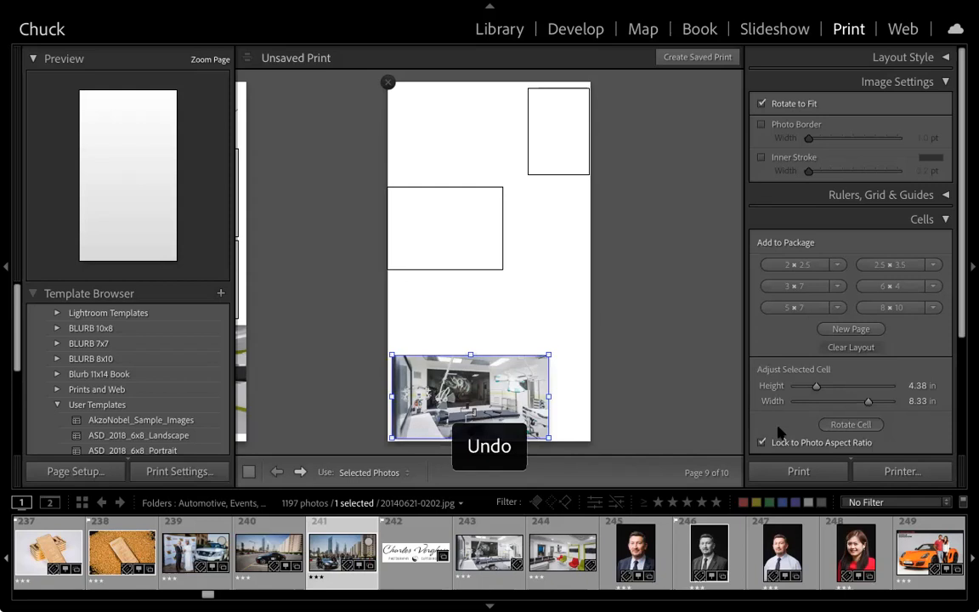
Turn off Lock to Photo Aspect Ratio and place the skyline group photo in page 9's upper cell
left_click(762, 442)
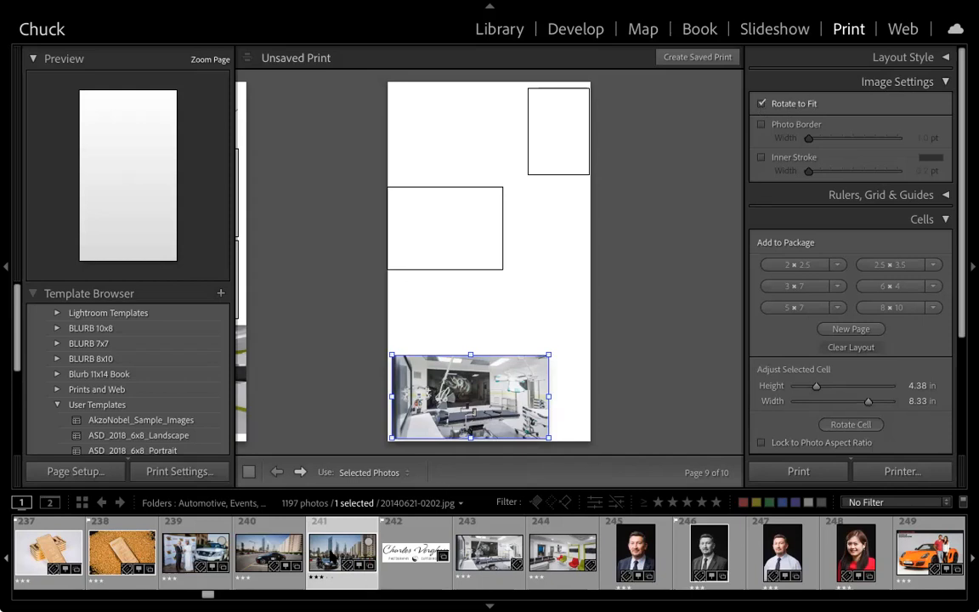
left_click_drag(560, 165, 559, 136)
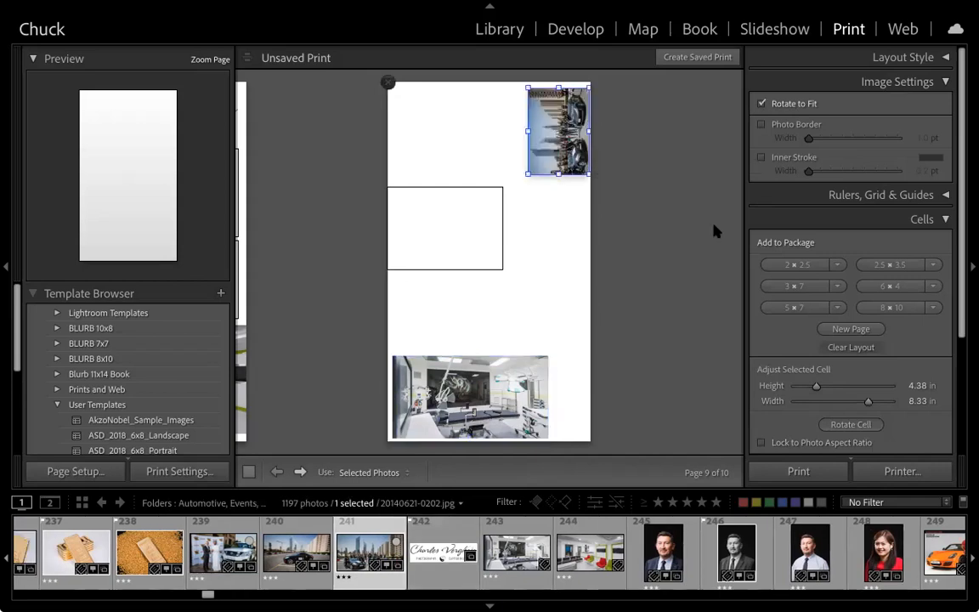
Turn off Rotate to Fit and shift the skyline photo inside its cell to frame the tall tower and the left car
left_click(763, 104)
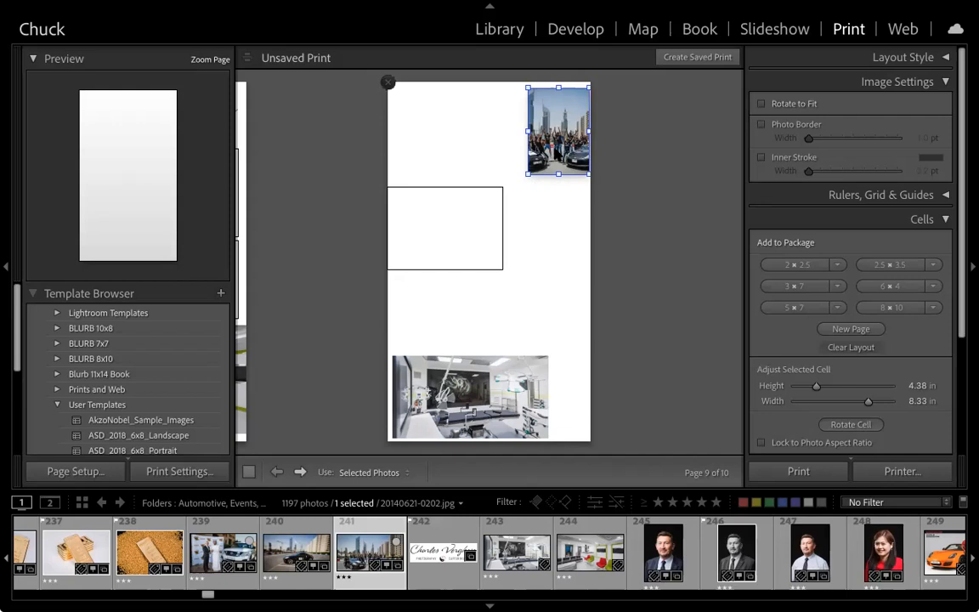
left_click_drag(552, 151, 565, 151)
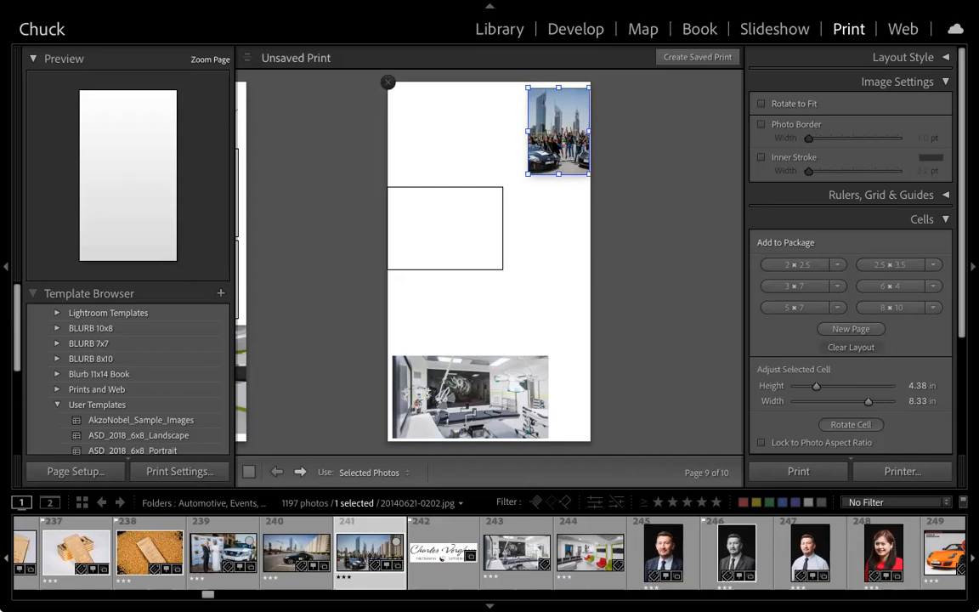
left_click(499, 132)
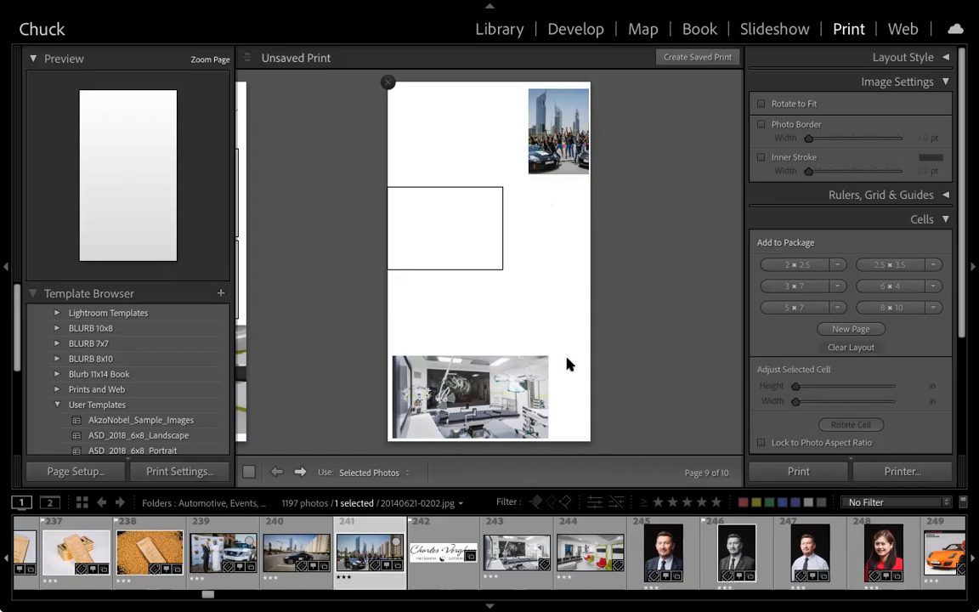
left_click(449, 404)
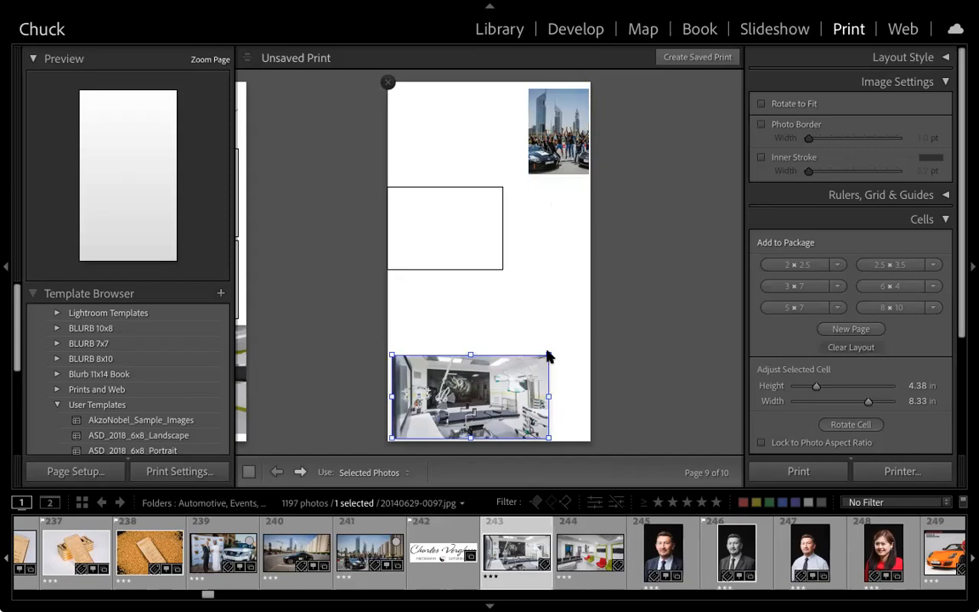
left_click(549, 357)
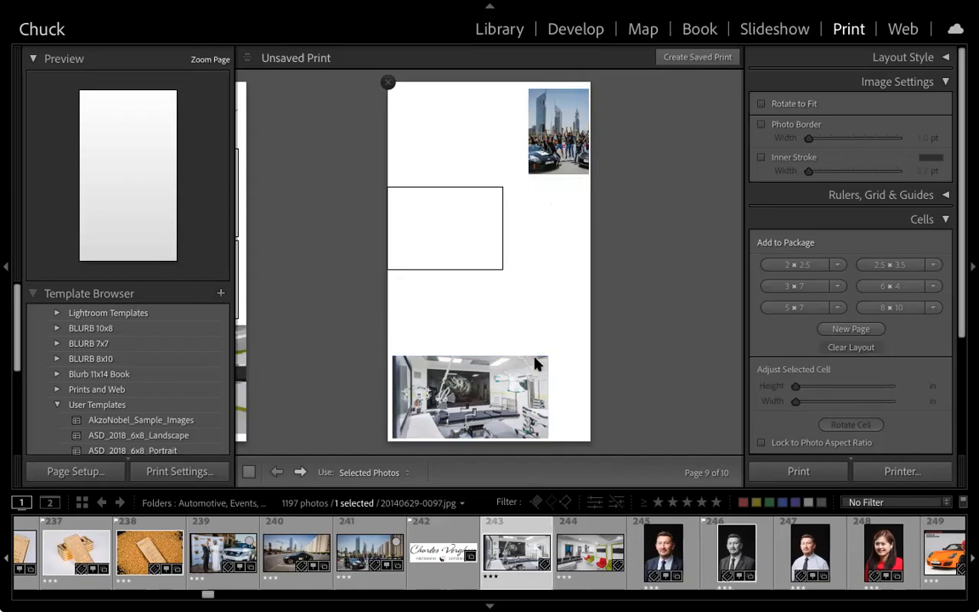
Enlarge the operating room photo's cell at the bottom of page 9 to about 5.40 x 10.28 in and position it within the page width
left_click(546, 358)
left_click_drag(549, 355, 569, 375)
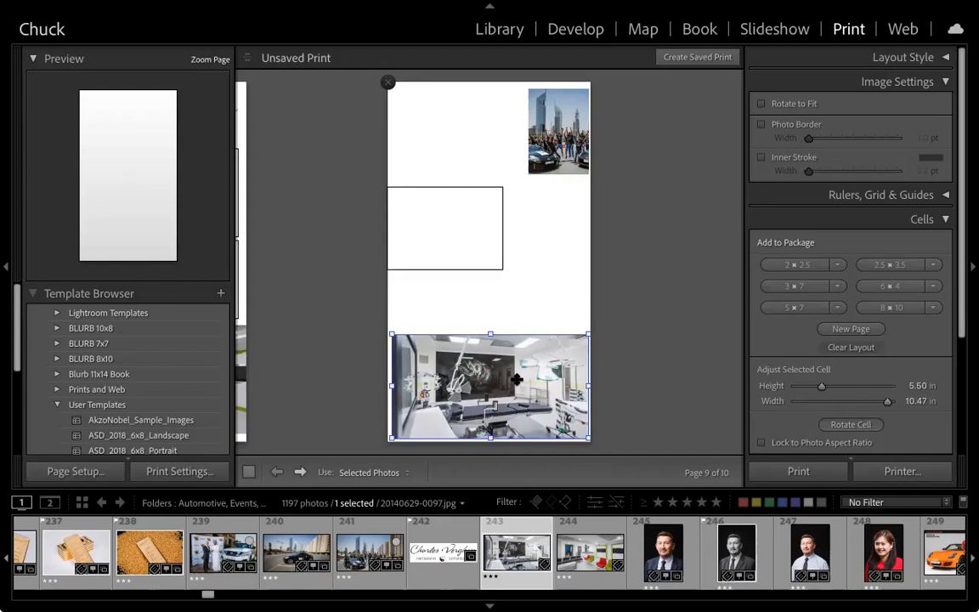
key("Left")
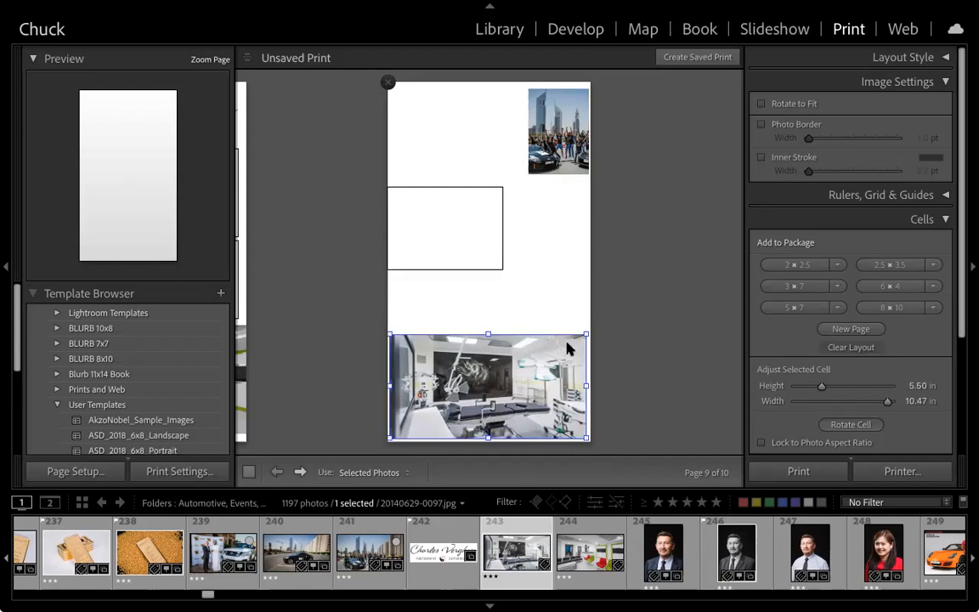
key("Right")
left_click_drag(386, 331, 390, 336)
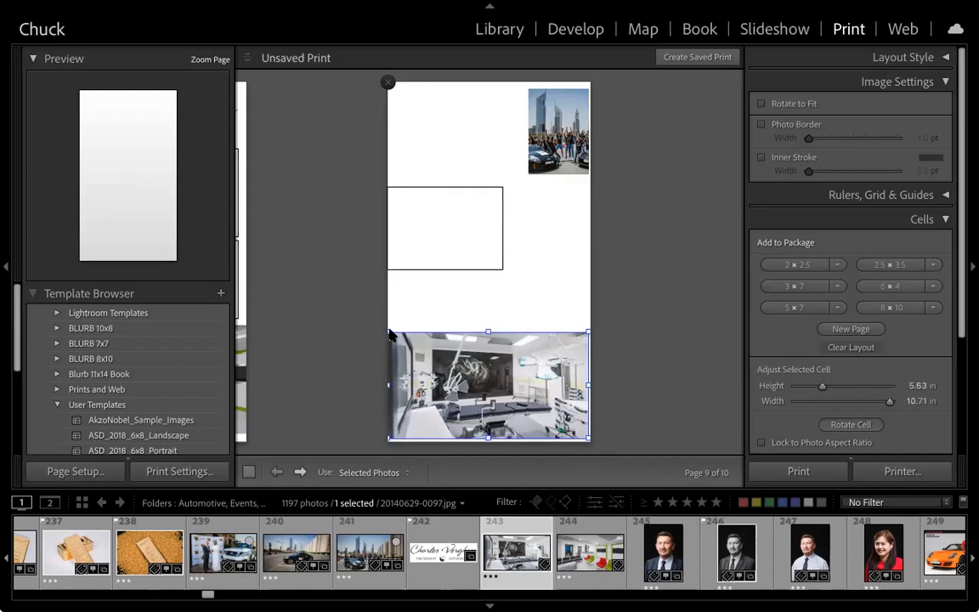
left_click_drag(454, 381, 473, 375)
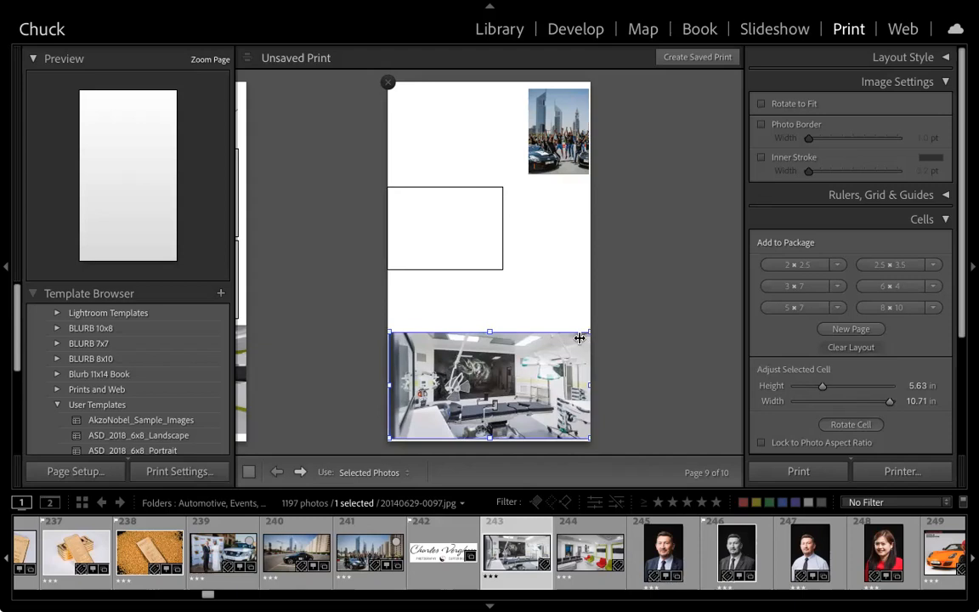
left_click_drag(589, 332, 581, 337)
left_click(608, 347)
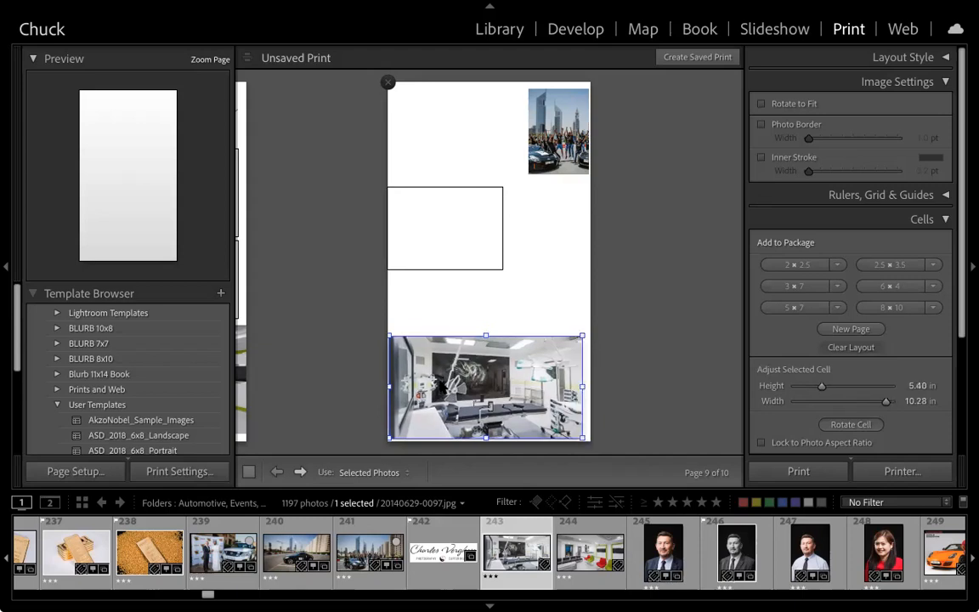
left_click(442, 387)
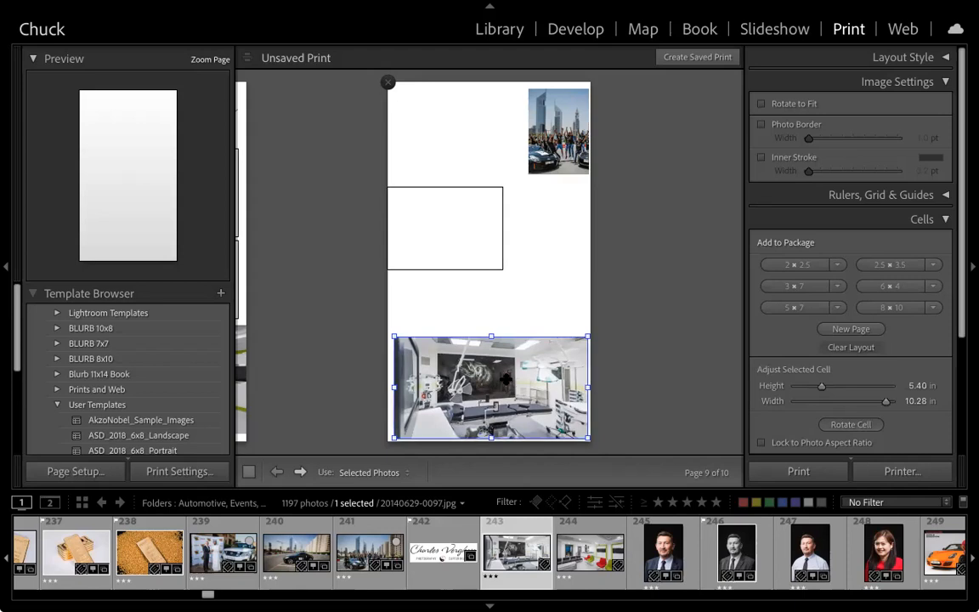
Duplicate the operating room photo's cell on page 9, placing the copy directly above the original
left_click_drag(505, 379, 502, 378)
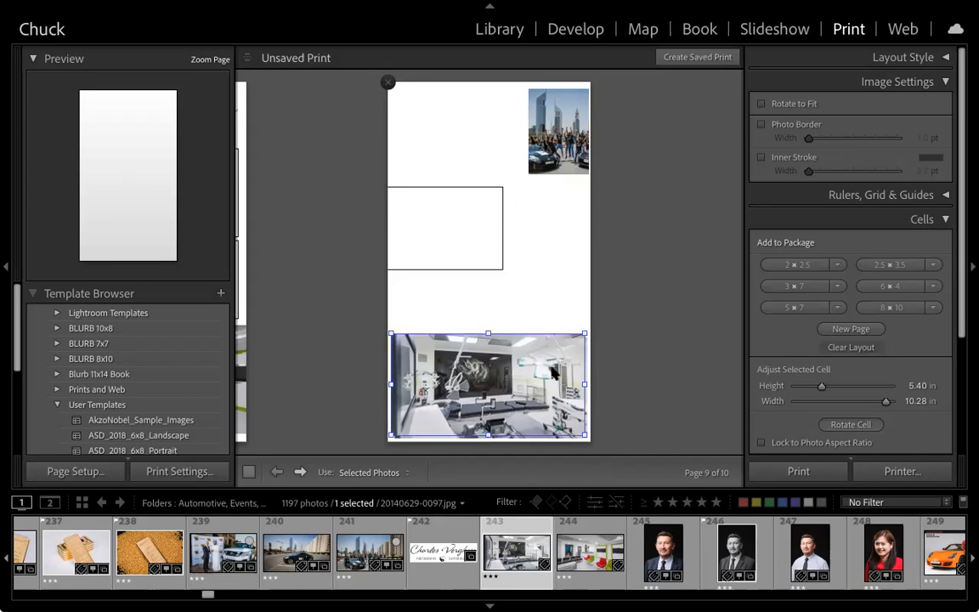
key("ctrl+z")
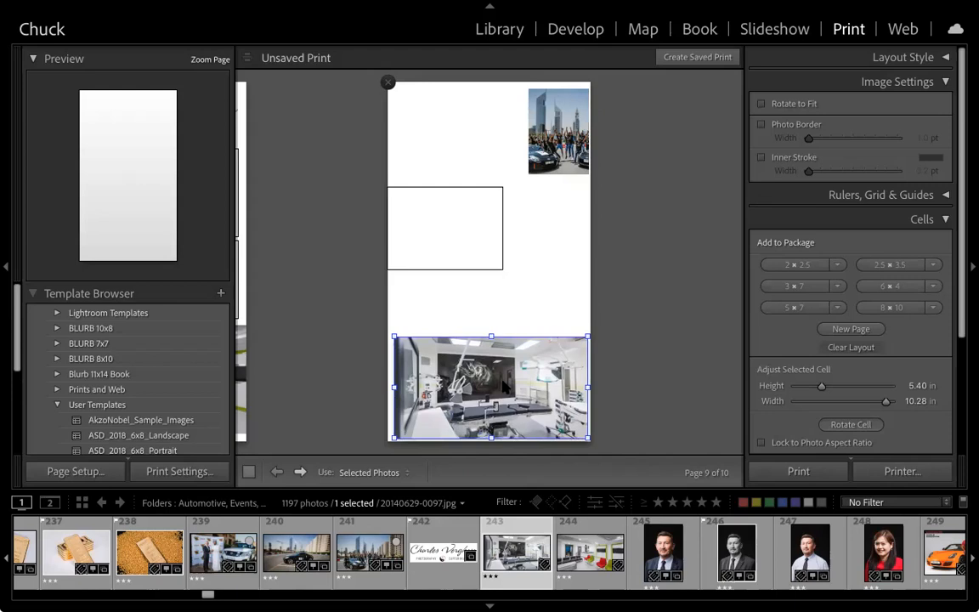
left_click_drag(503, 385, 504, 277)
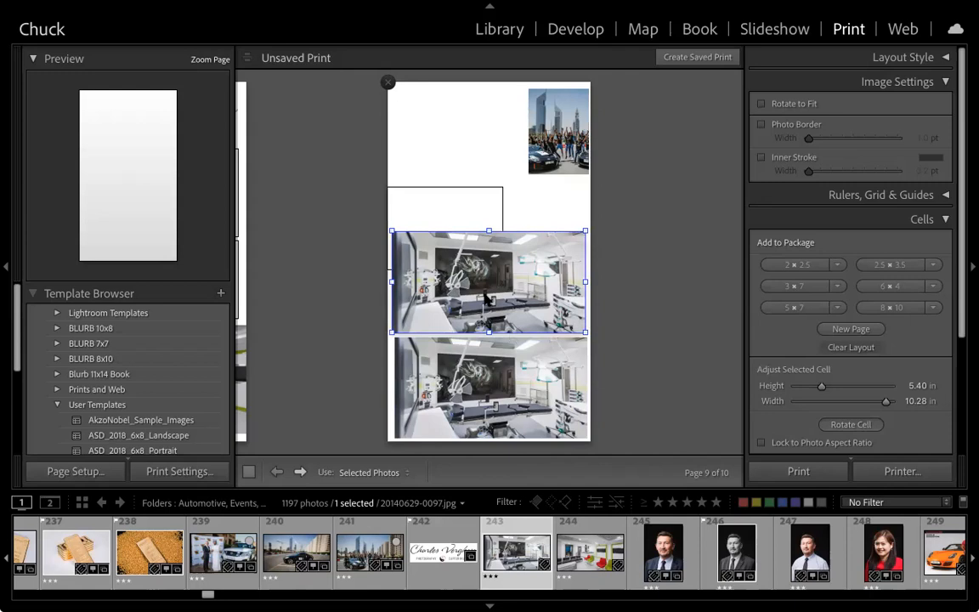
Switch from the single-page zoom to the multi-page view and set the print job's output to JPEG File
left_click(201, 65)
left_click(201, 65)
left_click(203, 67)
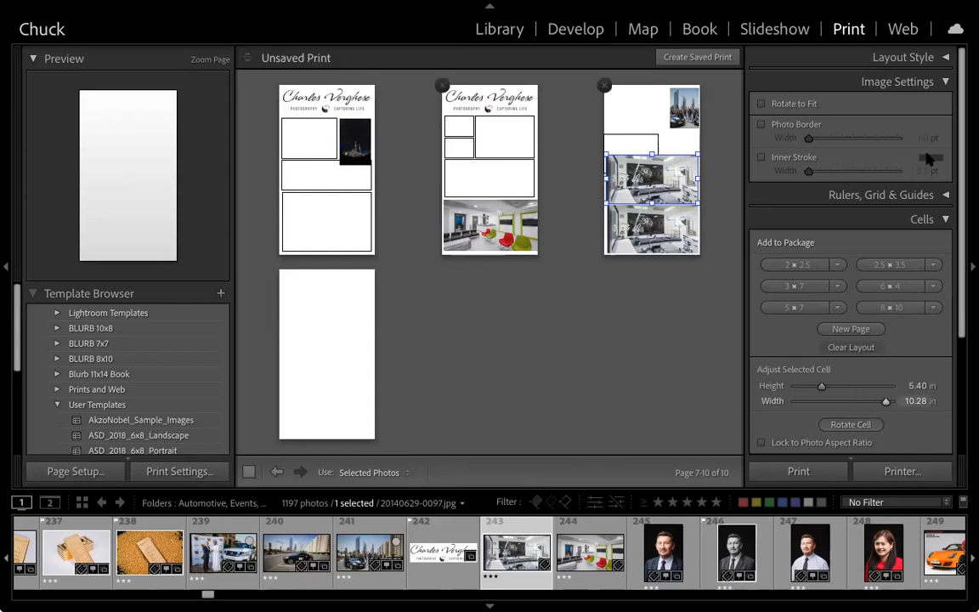
left_click(923, 83)
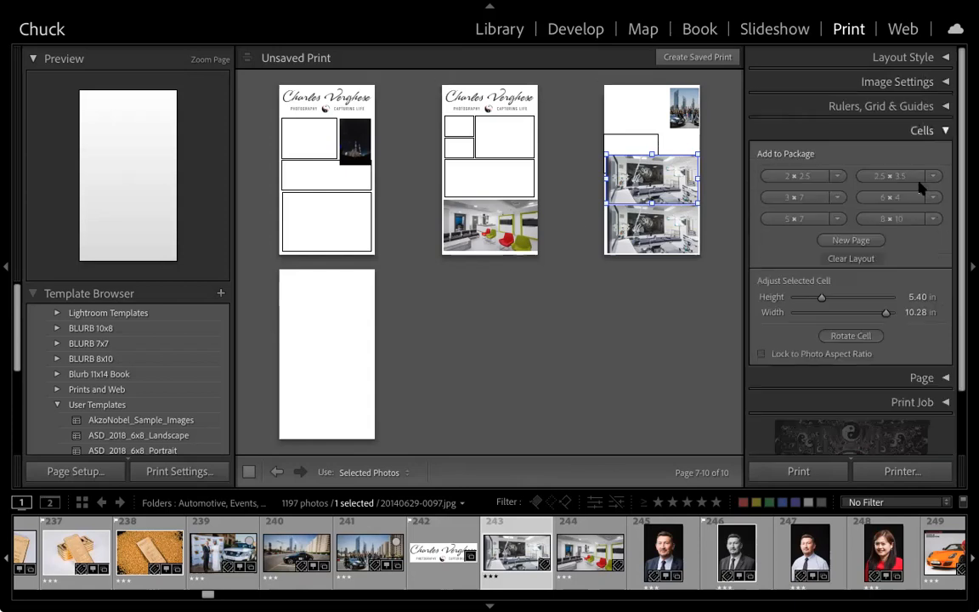
left_click(922, 131)
left_click(925, 180)
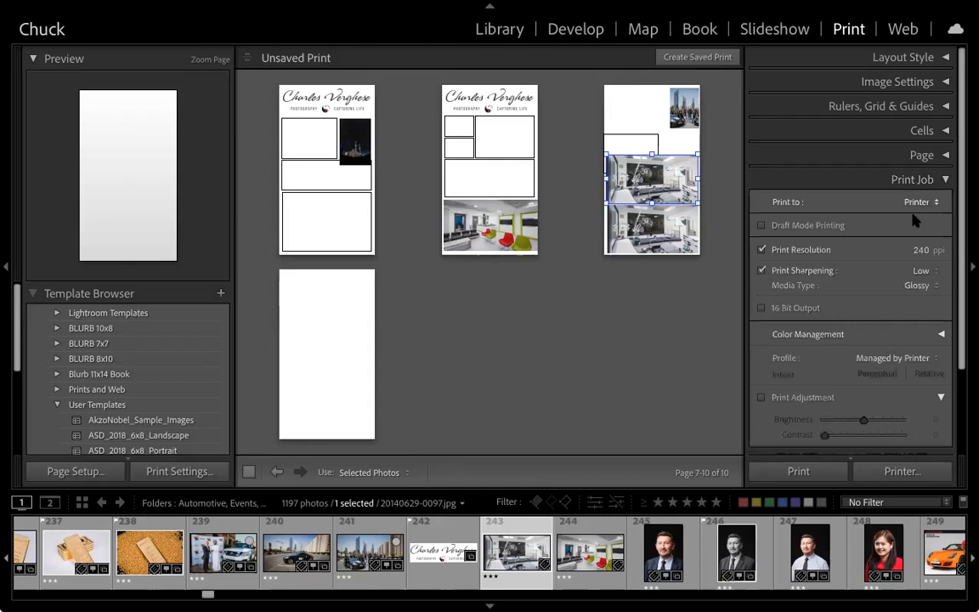
left_click(918, 204)
left_click(915, 218)
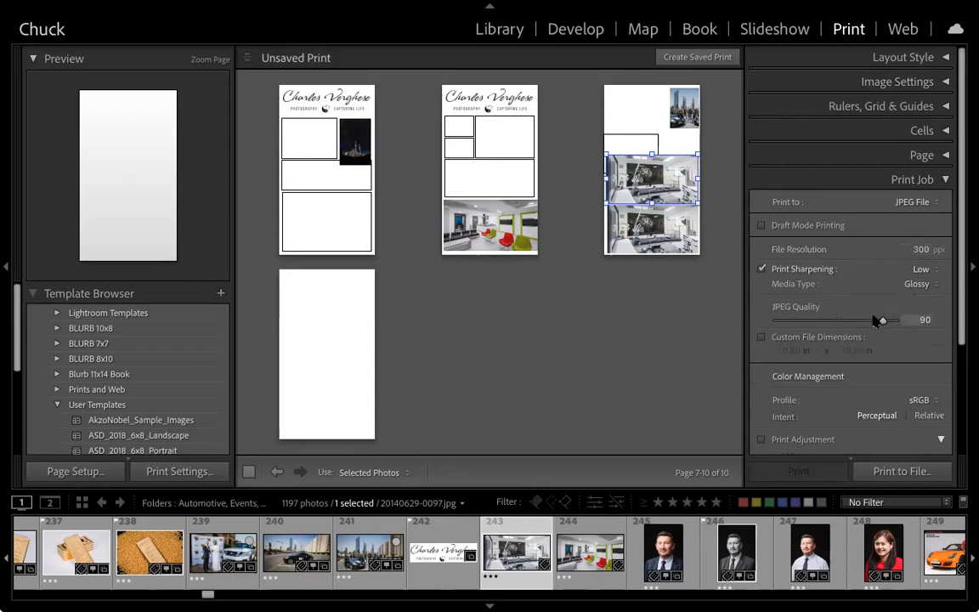
Begin printing the package to JPEG files on the Desktop under the name fdgfd, and cancel the save
scroll(875, 324, "down", 1)
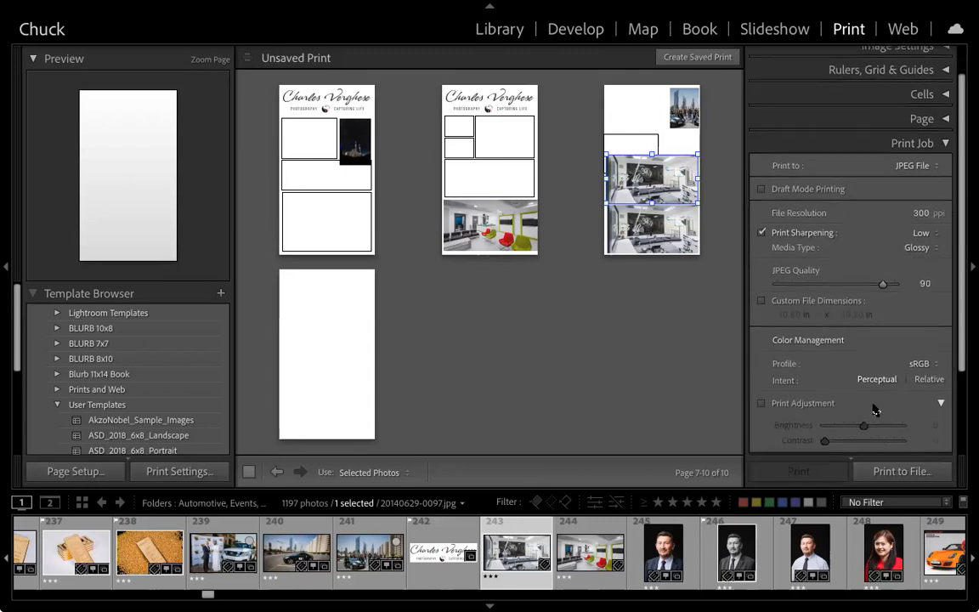
left_click(893, 476)
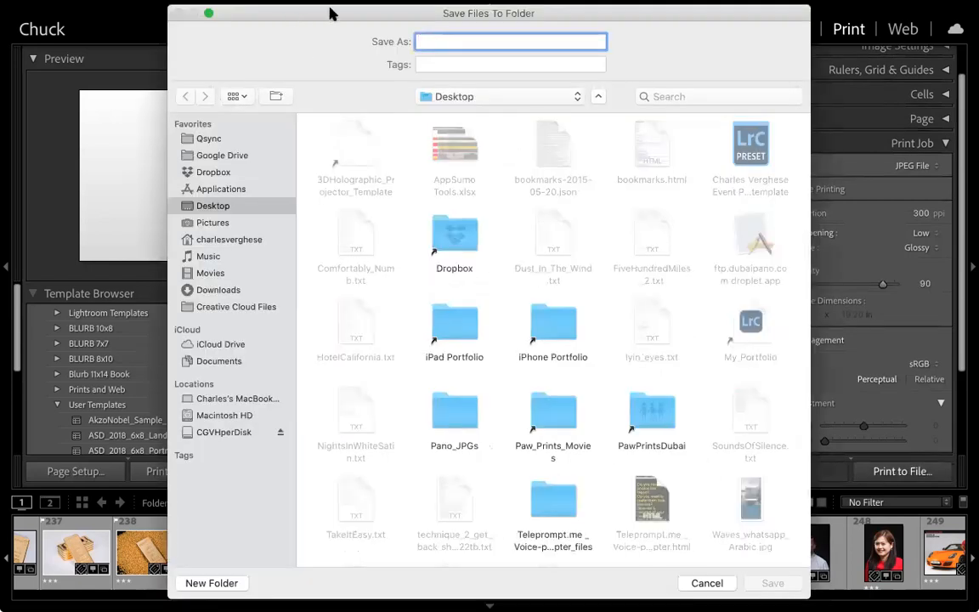
mouse_move(306, 18)
left_mouse_down()
mouse_move(251, 22)
mouse_move(294, 14)
left_mouse_up()
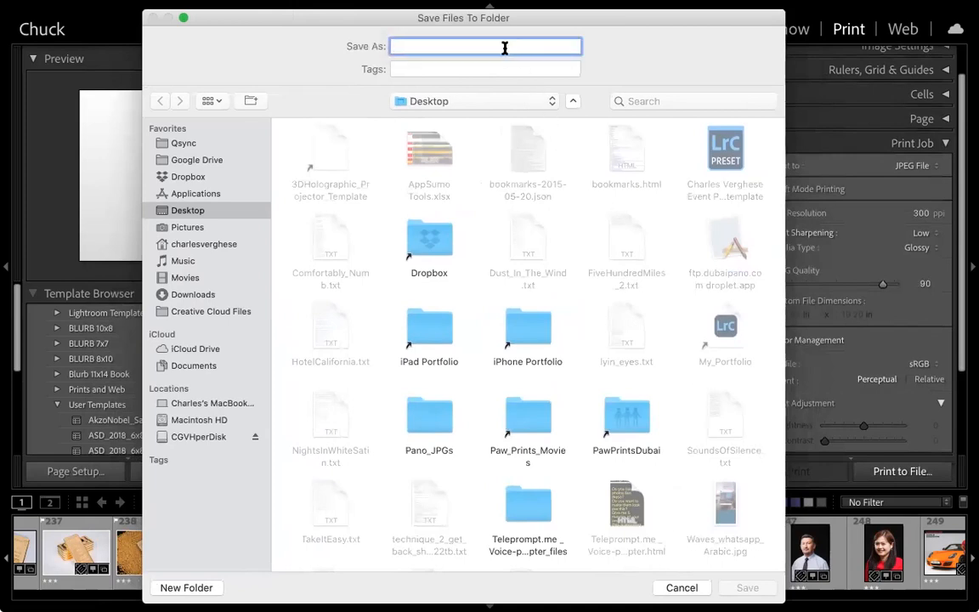
type("fdgfd")
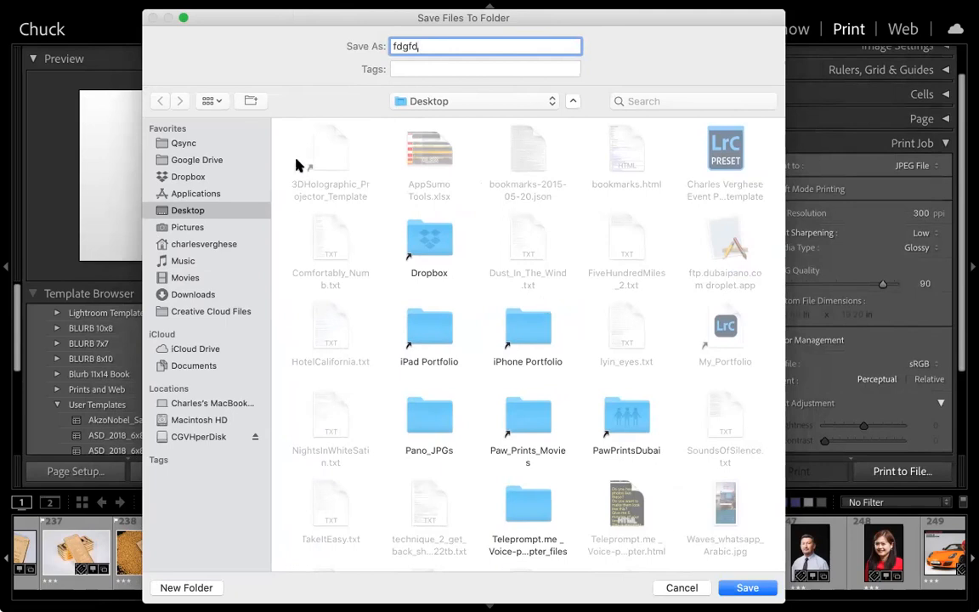
left_click(688, 587)
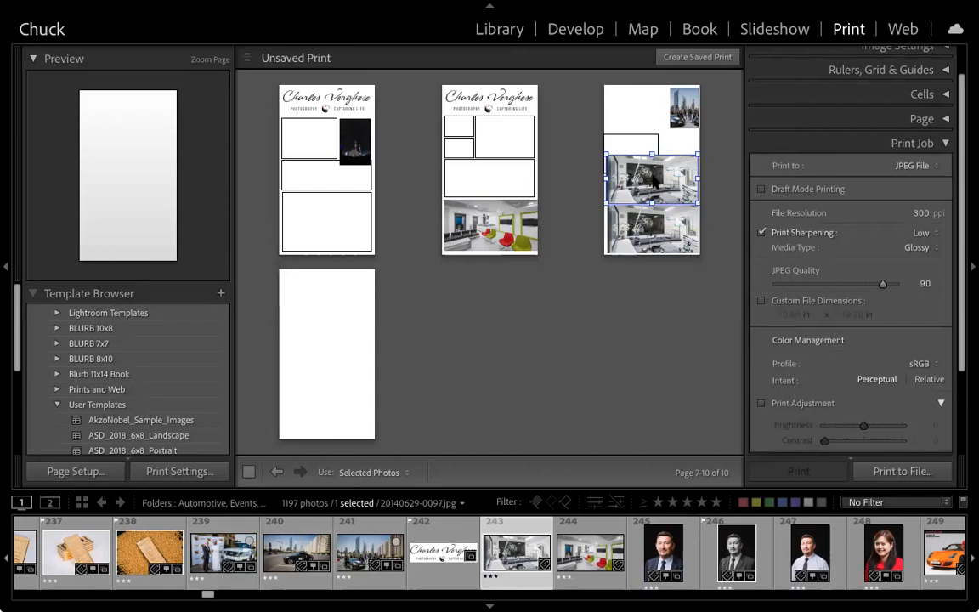
Fill page 9's duplicated cell with the photo of two men beside a white SUV and its empty cell with the gold bar on grain photo
left_click_drag(654, 180, 655, 181)
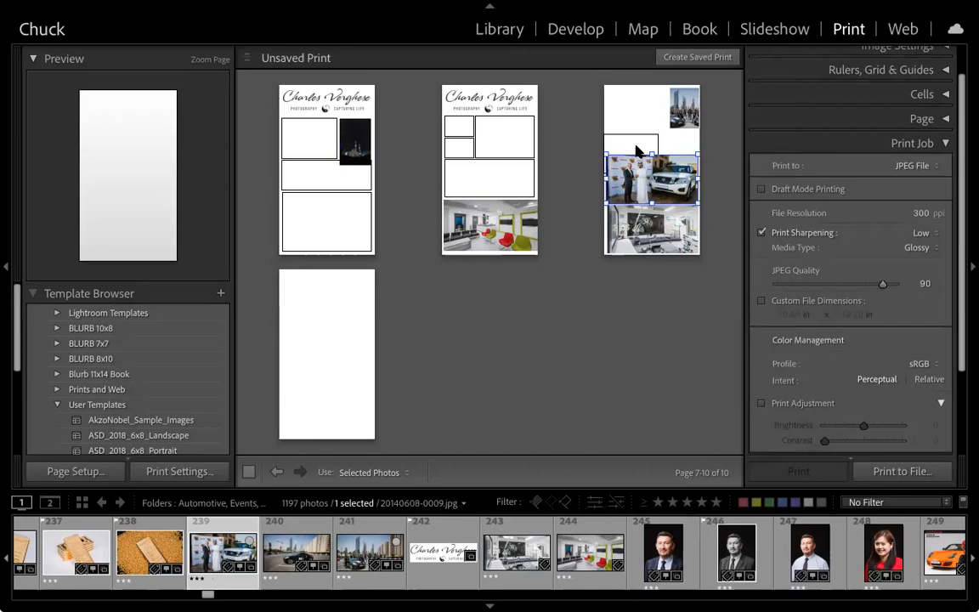
left_click_drag(150, 553, 636, 146)
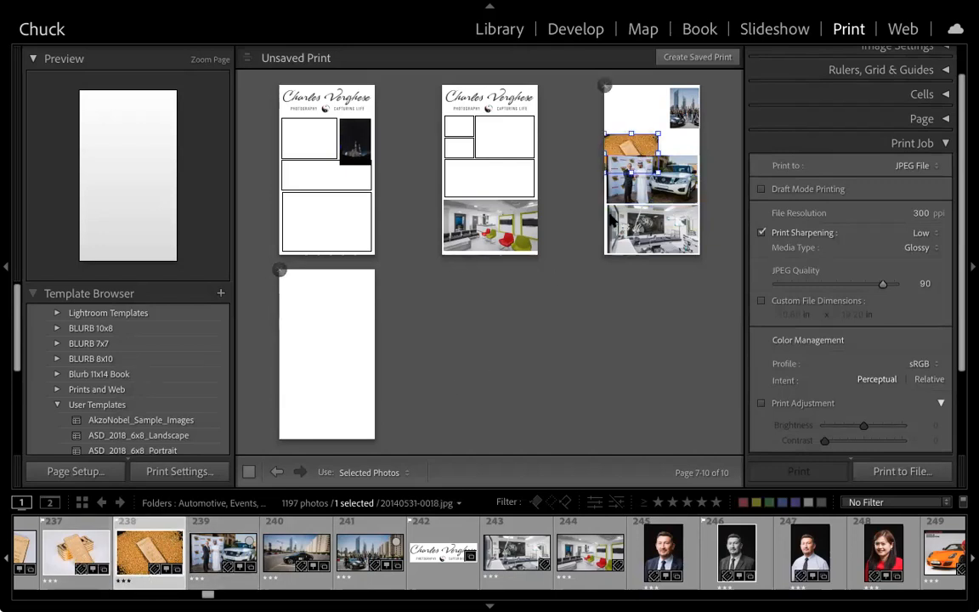
mouse_move(632, 167)
left_mouse_down()
mouse_move(571, 148)
mouse_move(644, 184)
left_mouse_up()
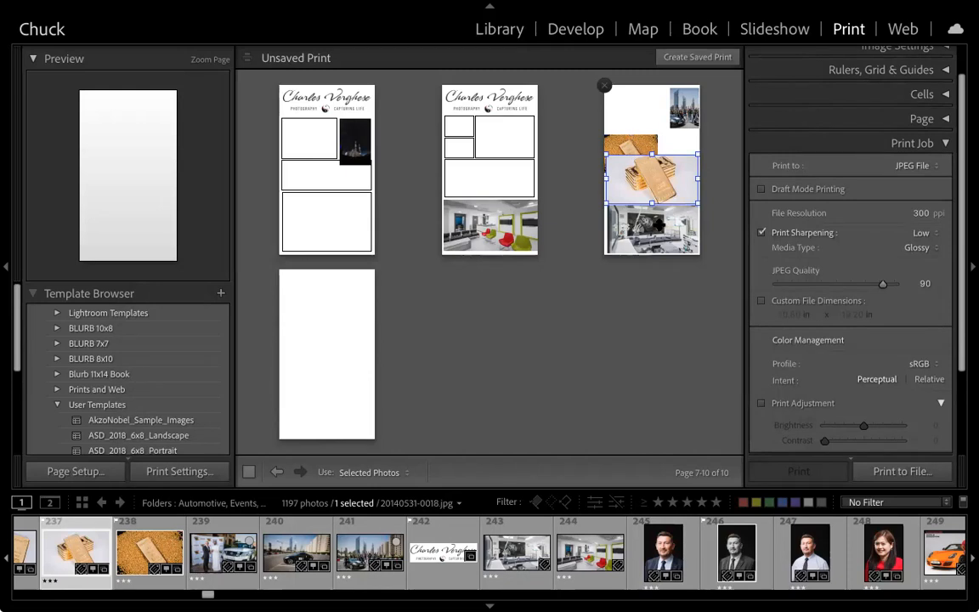
key("ctrl+z")
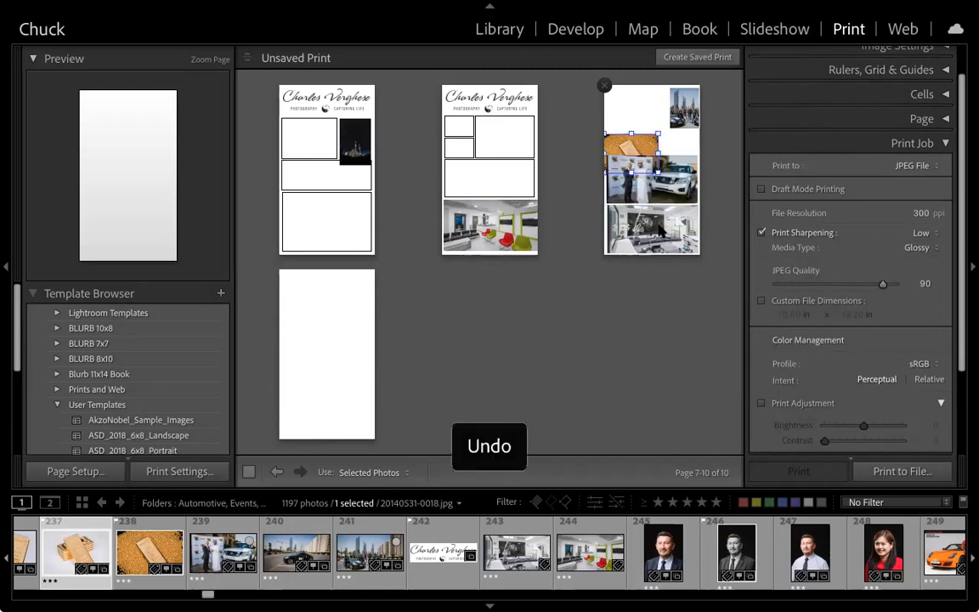
Move the gold bar photo's cell up beside the skyline photo and the logo cell from page 8 into the gap on page 9
left_click_drag(634, 143, 634, 107)
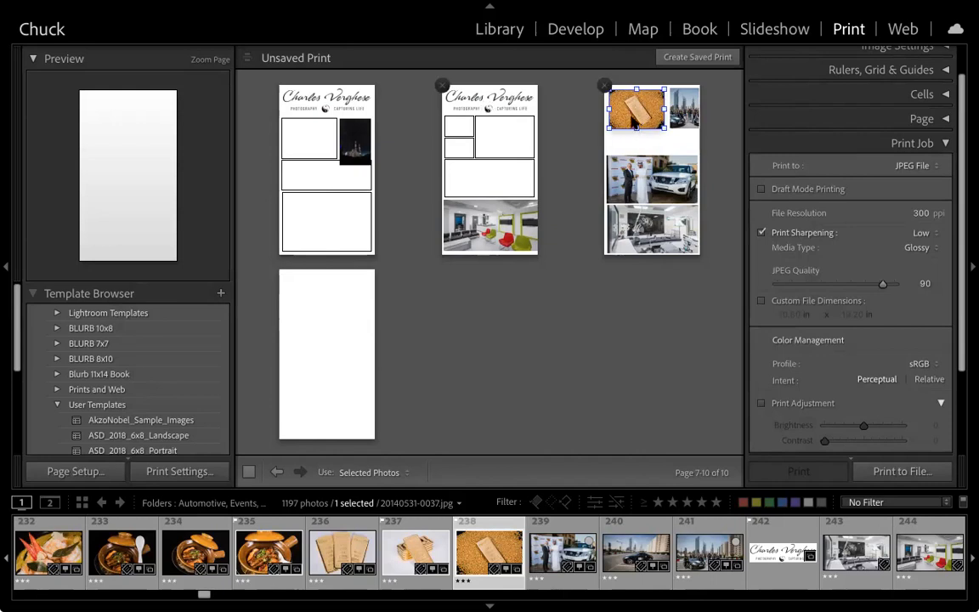
left_click_drag(482, 102, 641, 136)
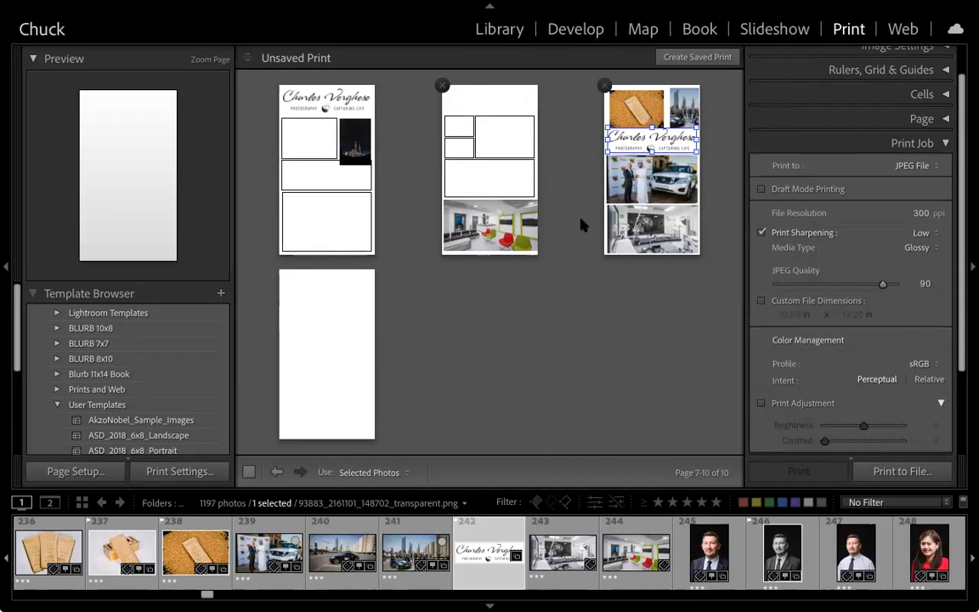
left_click(578, 238)
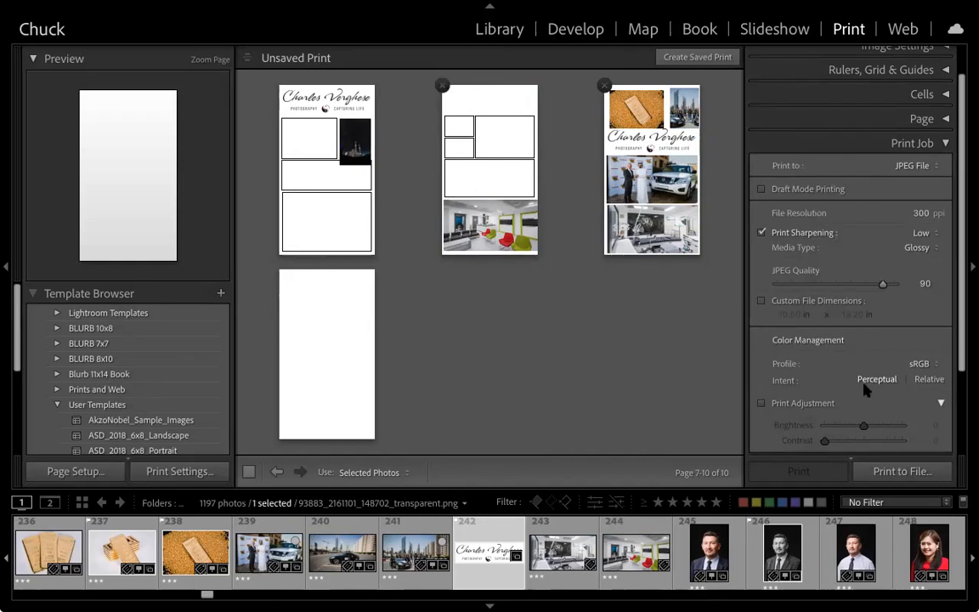
Go back to pages 1-6, inspect the cells on pages 5 and 6, and browse the filmstrip for more photos
left_click(277, 472)
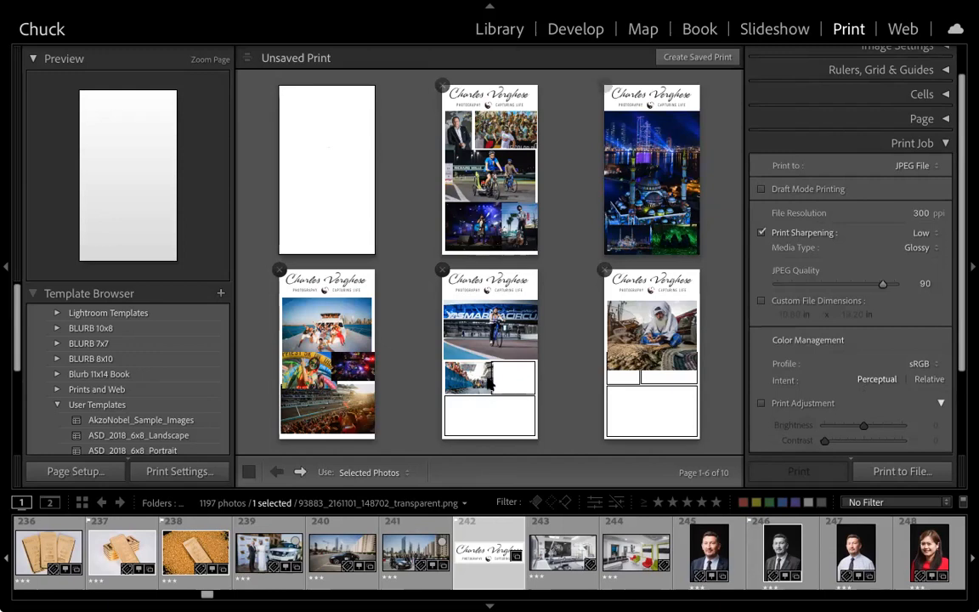
left_click(470, 377)
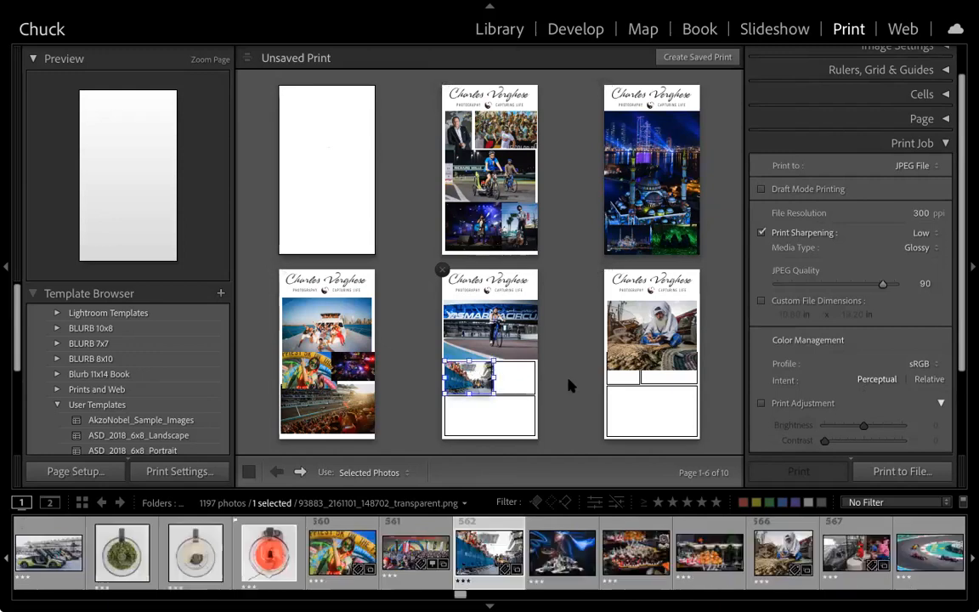
left_click(646, 358)
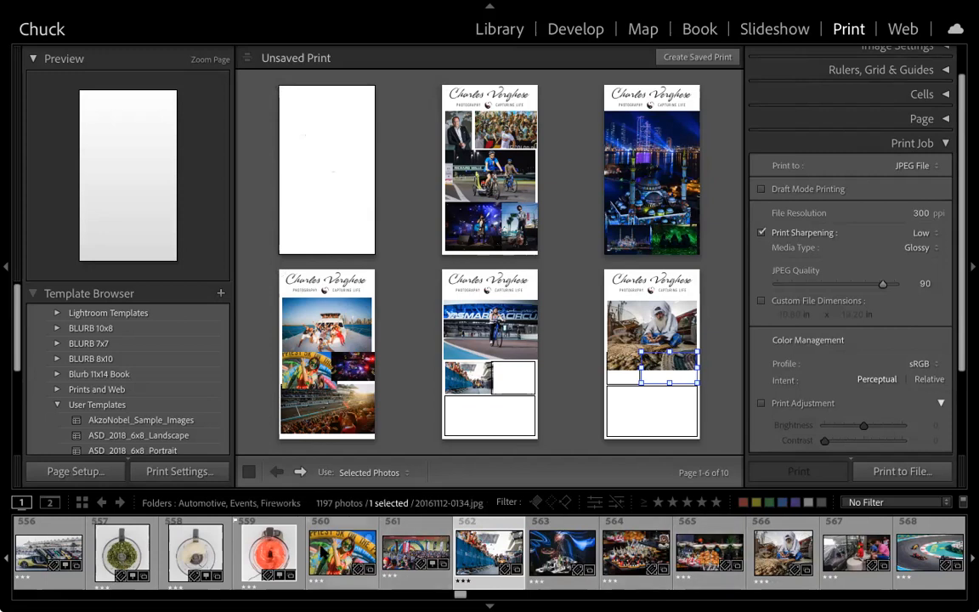
scroll(563, 553, "right", 1)
scroll(439, 544, "right", 14)
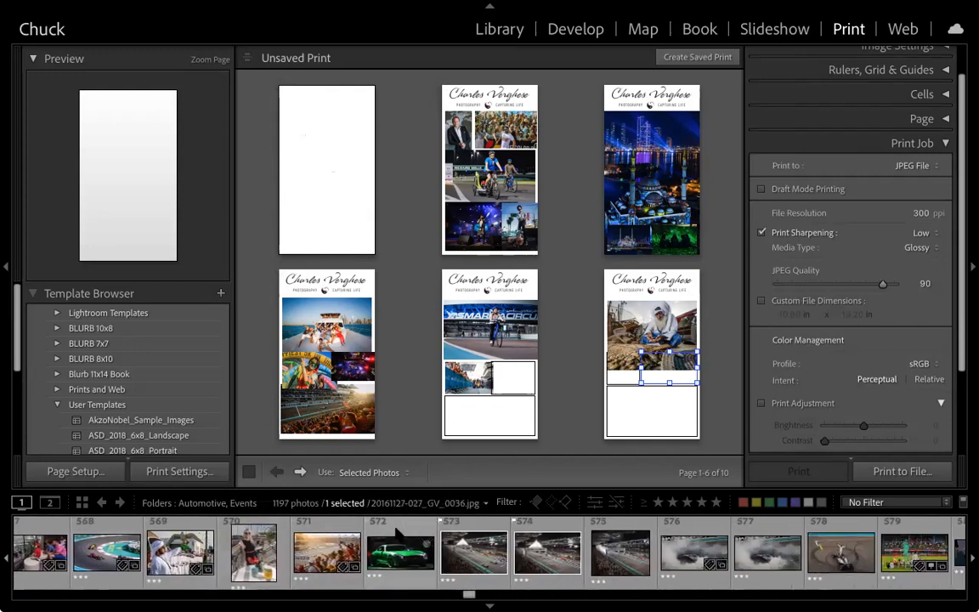
scroll(440, 544, "right", 16)
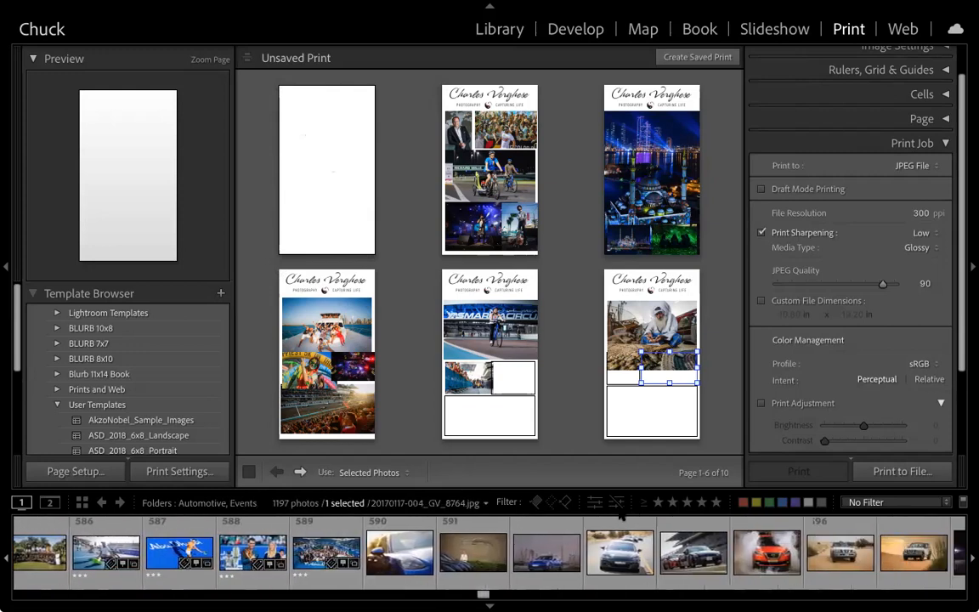
scroll(442, 544, "right", 11)
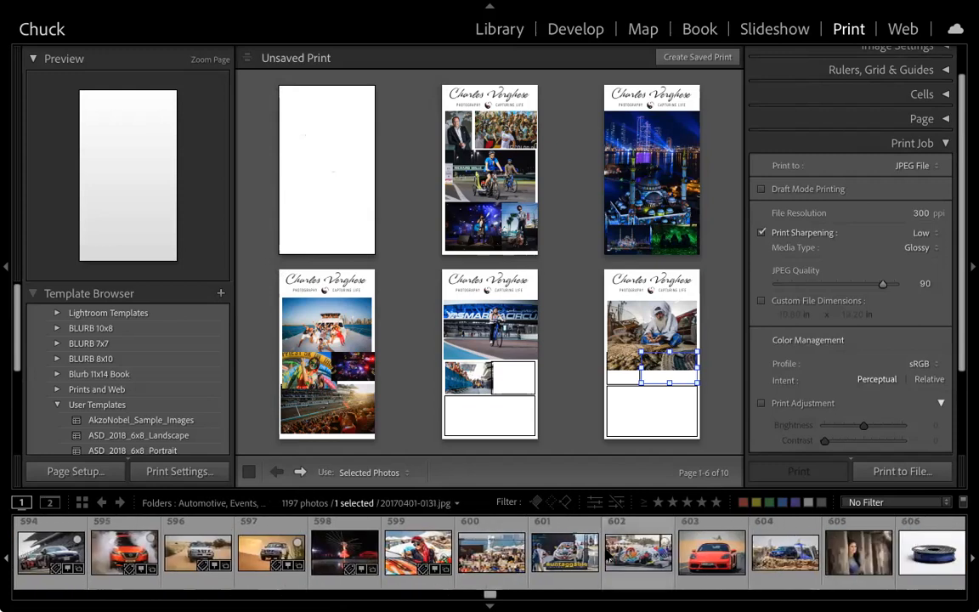
scroll(442, 544, "right", 10)
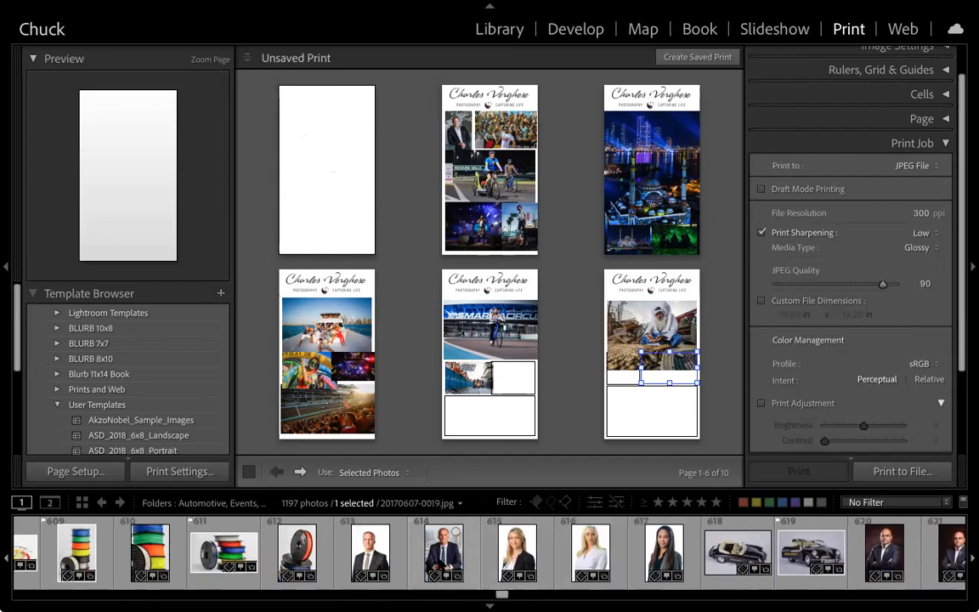
Examine the cell ordering and editing options on page 1, plus the Rulers, Grid & Guides and Page settings
right_click(321, 163)
left_click(713, 153)
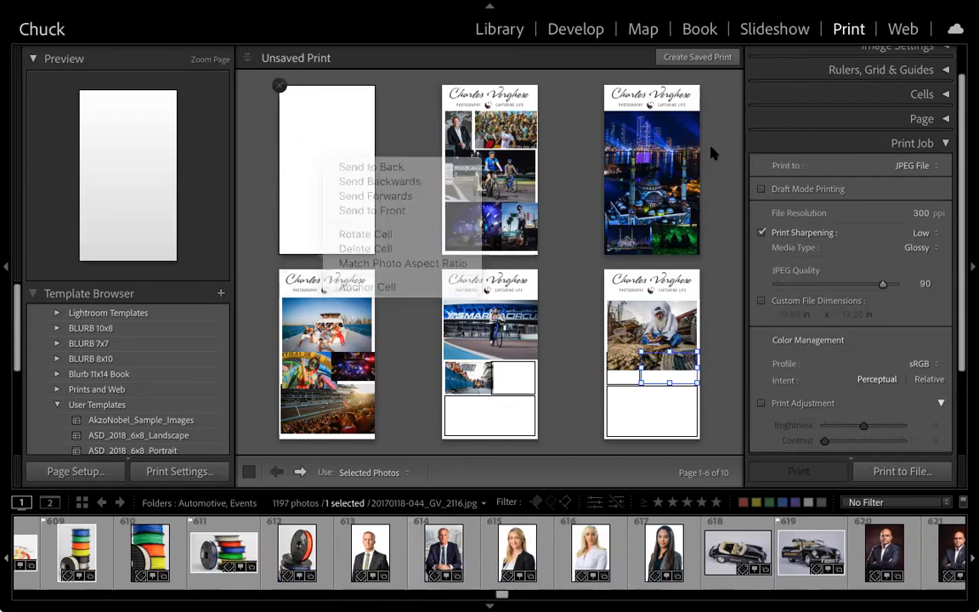
left_click(931, 70)
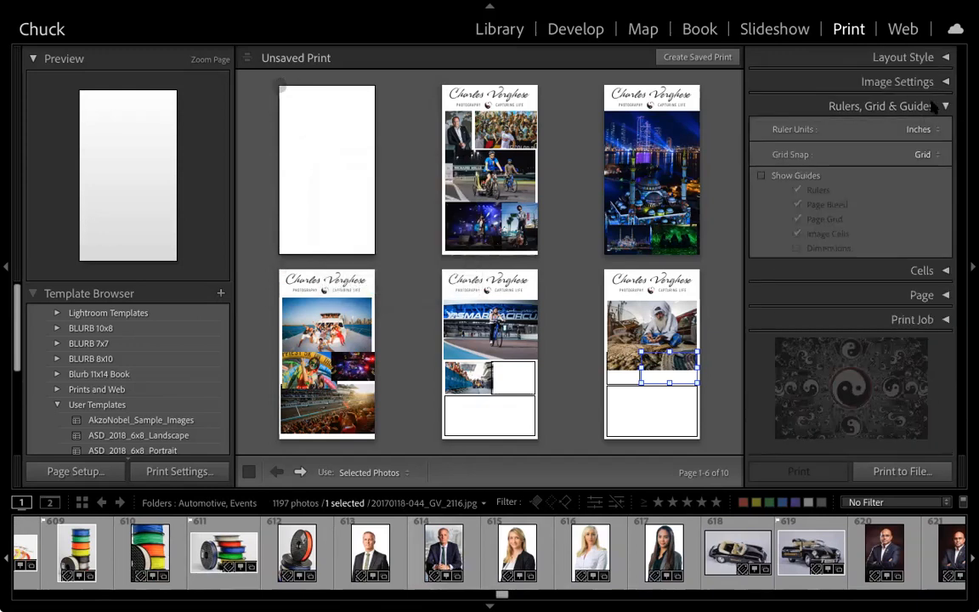
left_click(932, 106)
left_click(918, 157)
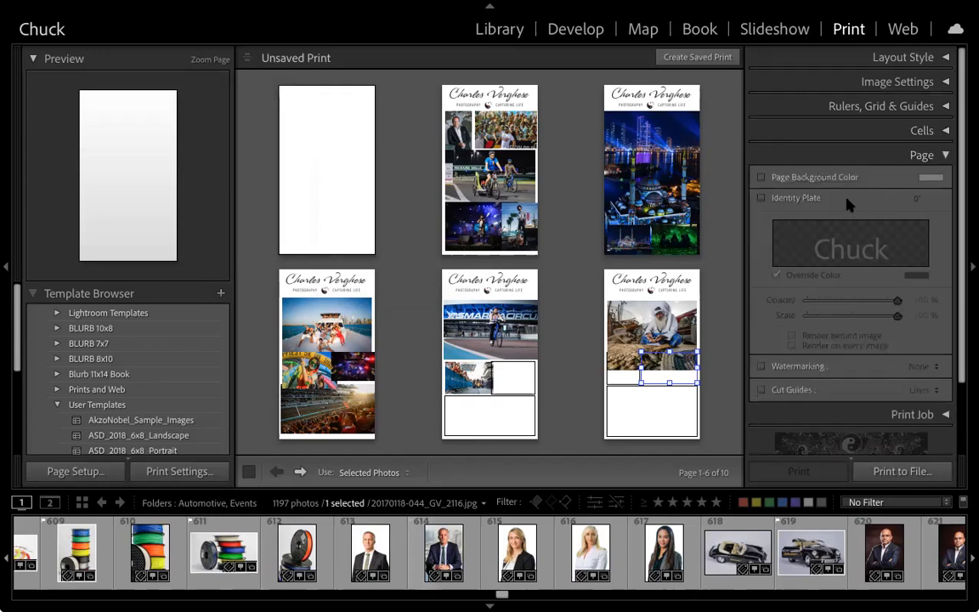
Examine the Page, Layout Style, Image Settings and Rulers, Grid & Guides settings of the custom package
scroll(847, 198, "down", 1)
scroll(848, 202, "up", 1)
left_click(923, 156)
left_click(905, 57)
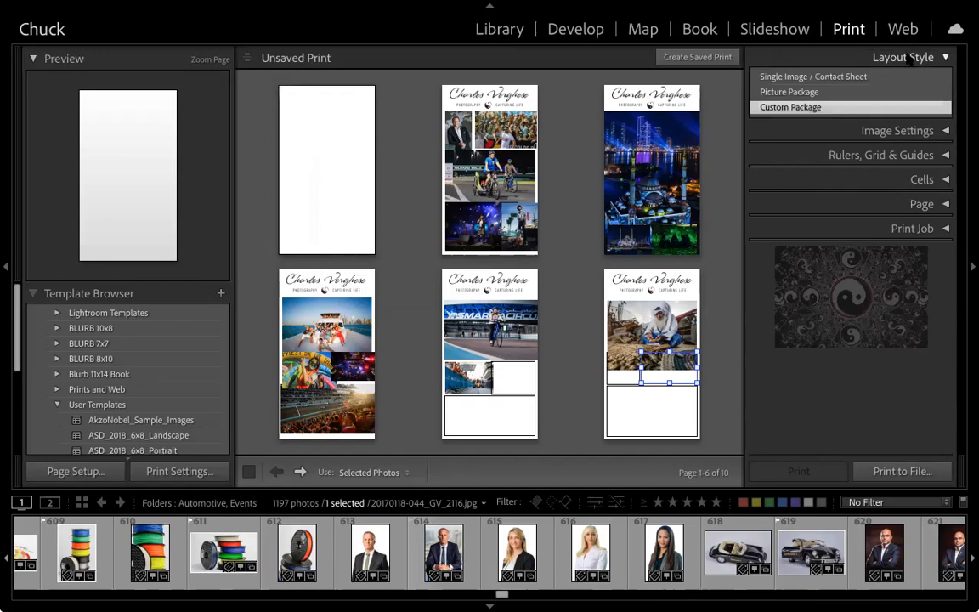
left_click(908, 131)
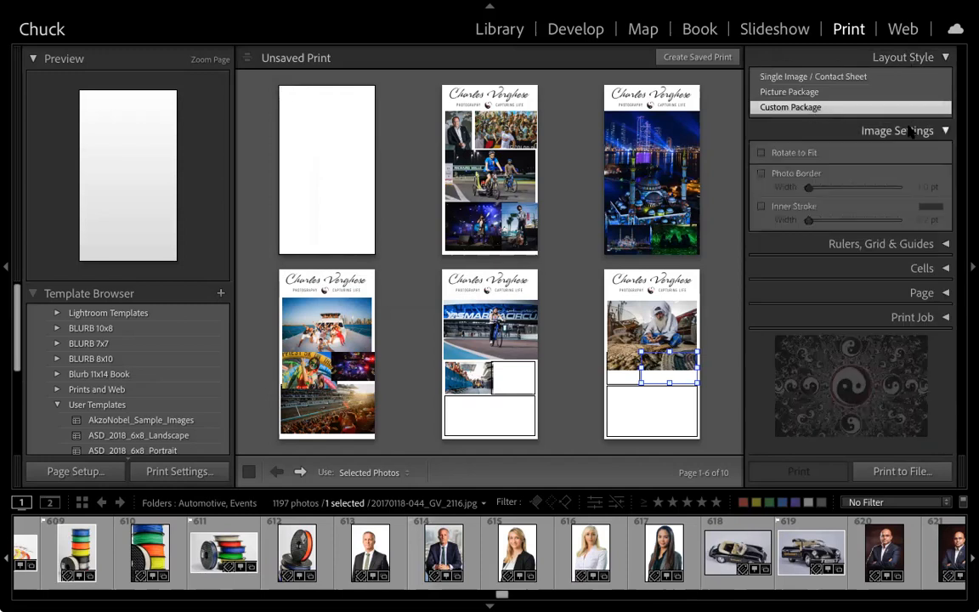
left_click(900, 246)
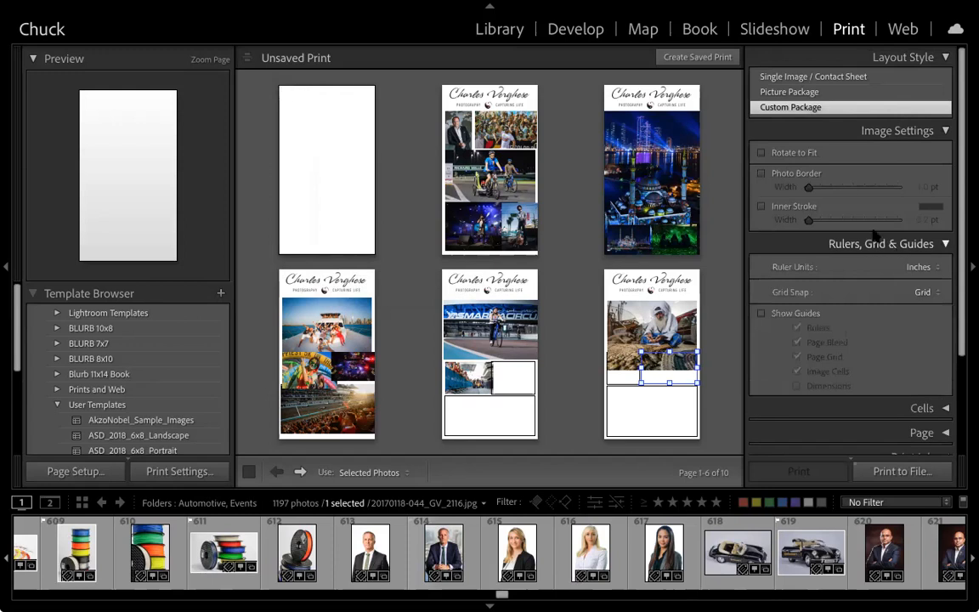
left_click(823, 53)
left_click(816, 81)
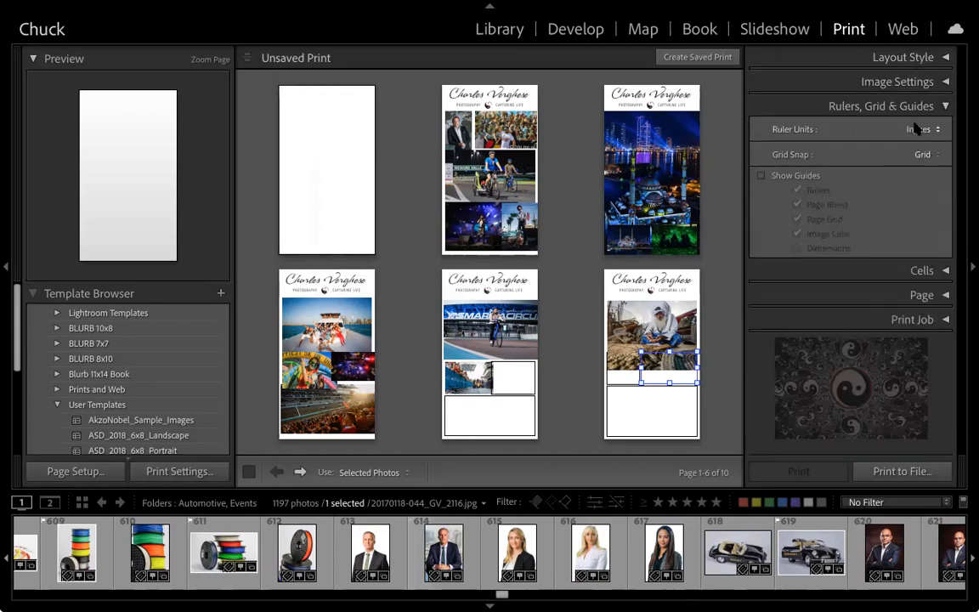
left_click(827, 106)
Review the Page options and the Print Job settings for JPEG output, including resolution, sharpening, quality and color management
left_click(921, 163)
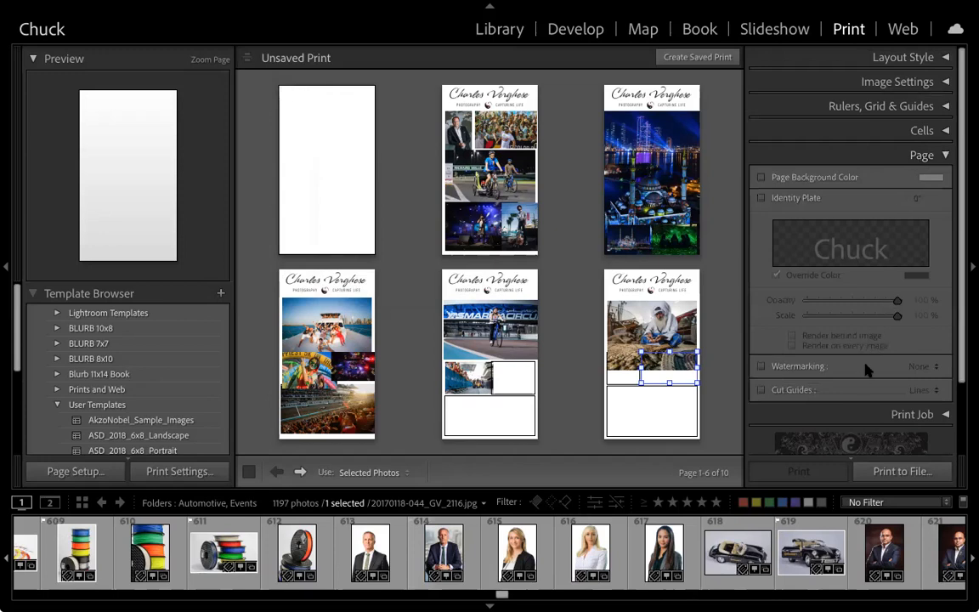
left_click(924, 157)
left_click(916, 180)
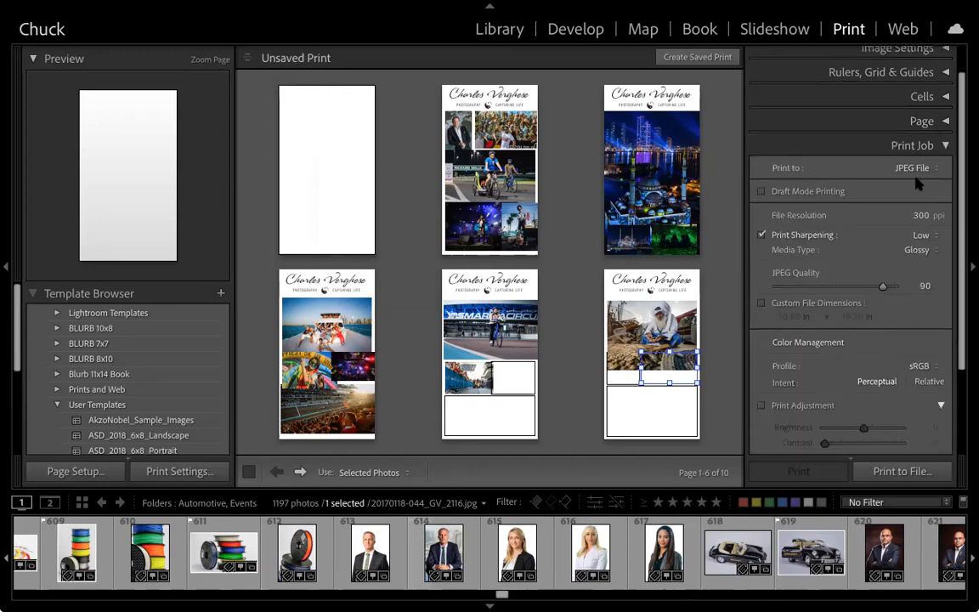
scroll(905, 312, "down", 2)
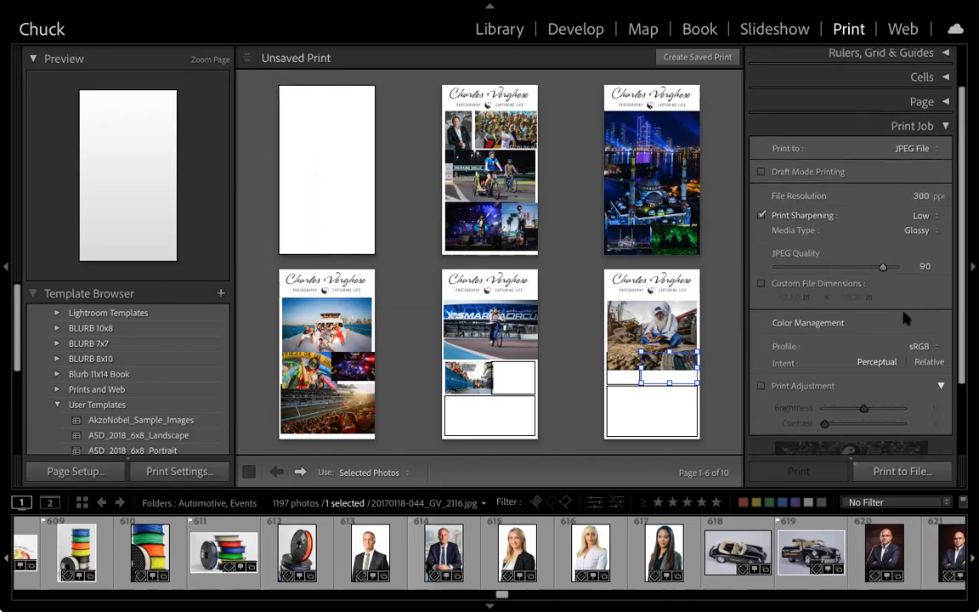
scroll(904, 316, "up", 3)
left_click(918, 171)
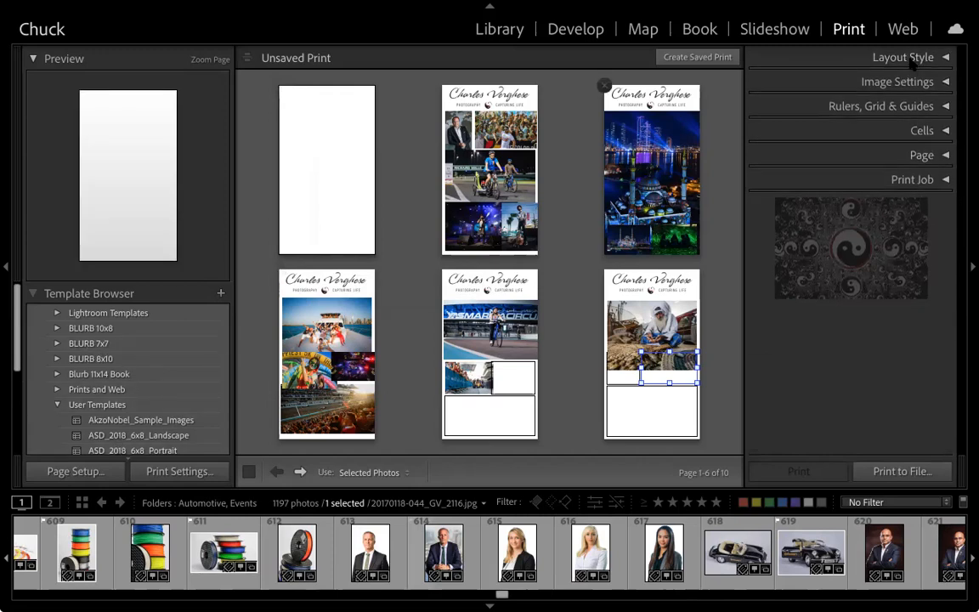
Preview the Single Image / Contact Sheet and Picture Package layout styles and return to Custom Package
left_click(823, 57)
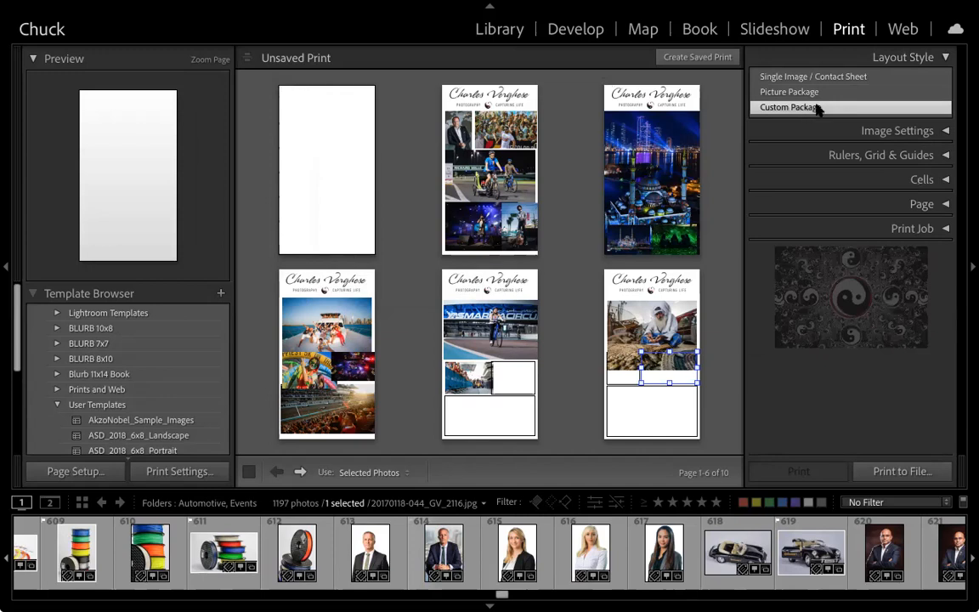
left_click(831, 79)
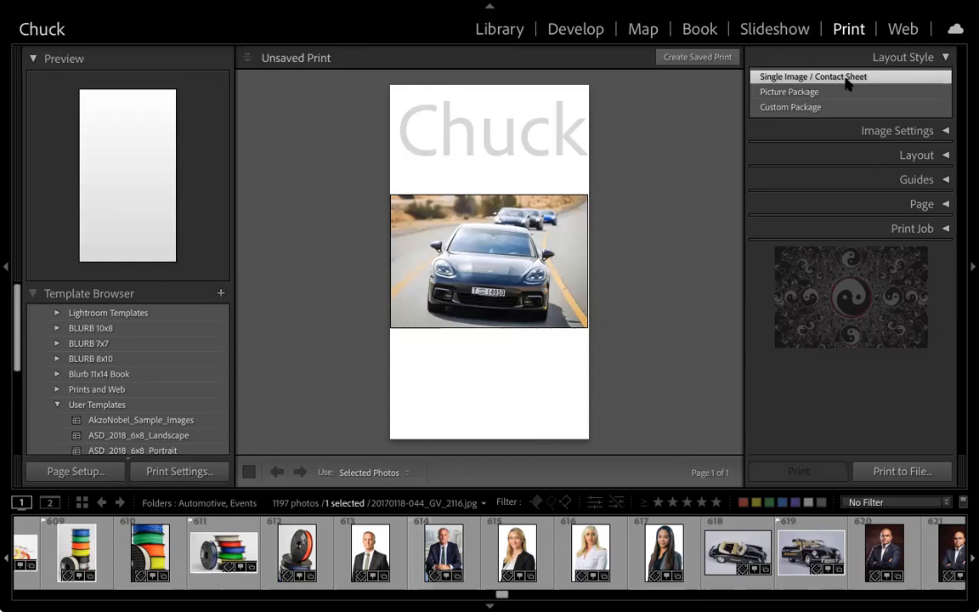
left_click(812, 95)
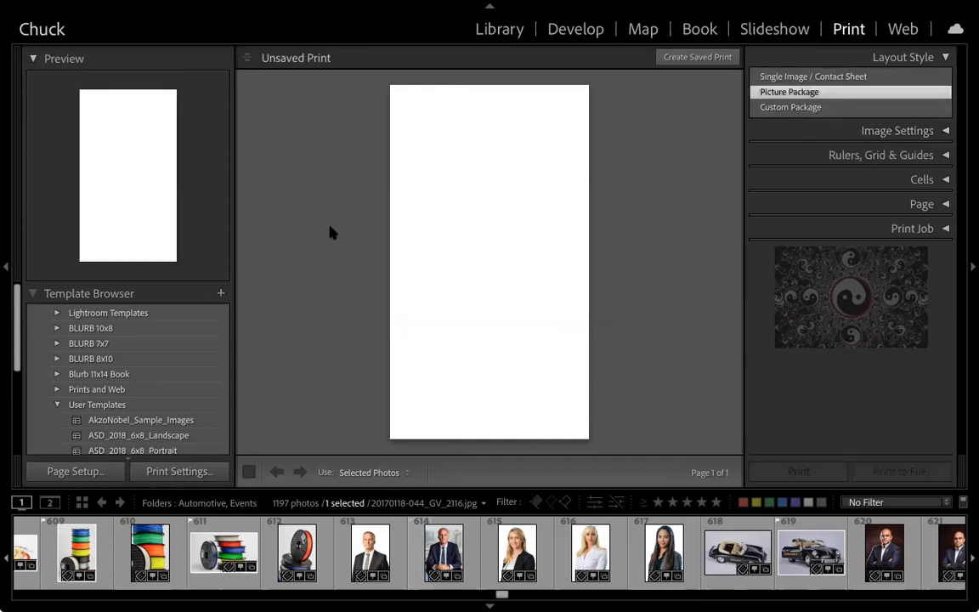
left_click(783, 106)
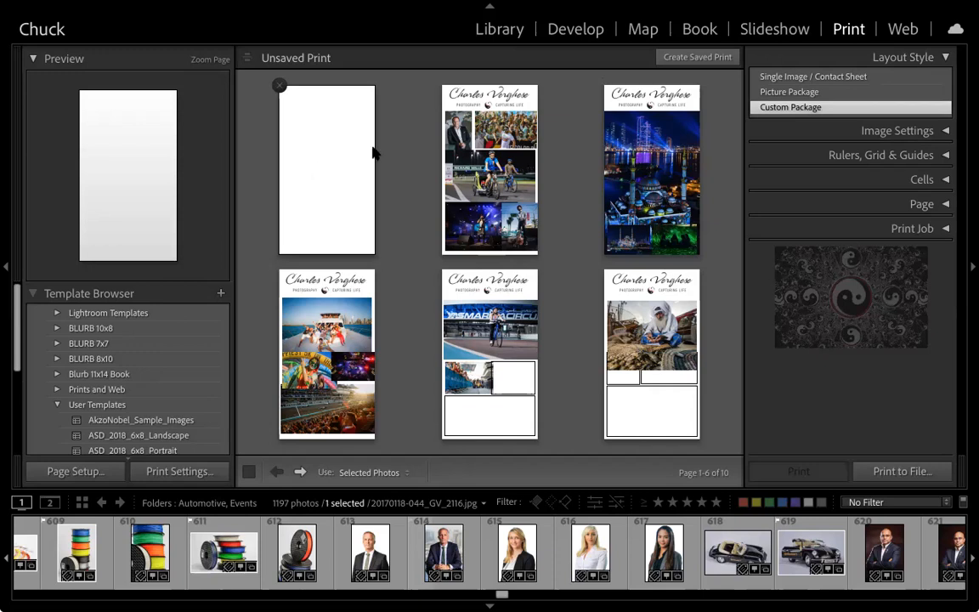
Inspect the cell options on page 1, the user templates, and the printer page setup without changing anything
right_click(296, 97)
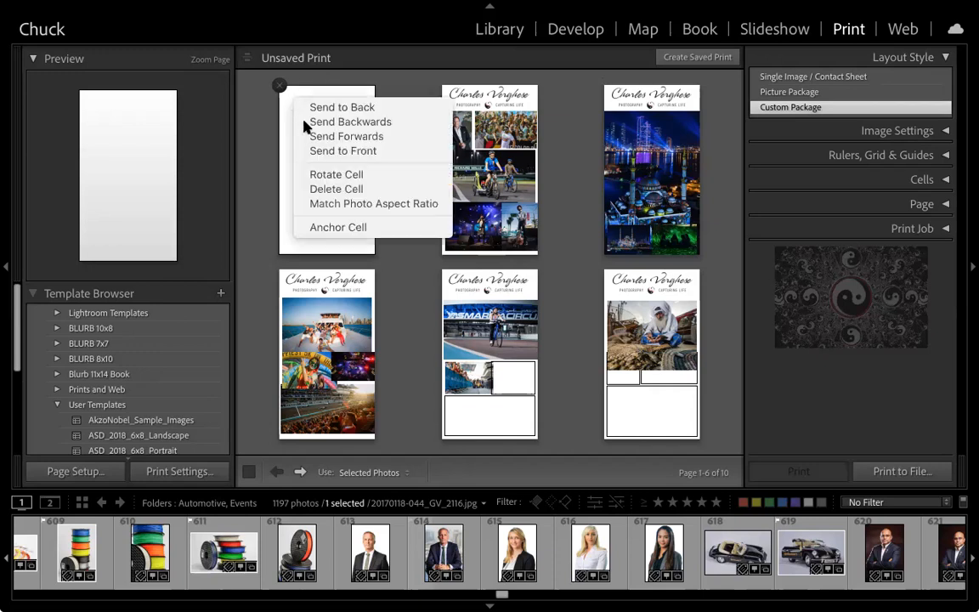
left_click(396, 287)
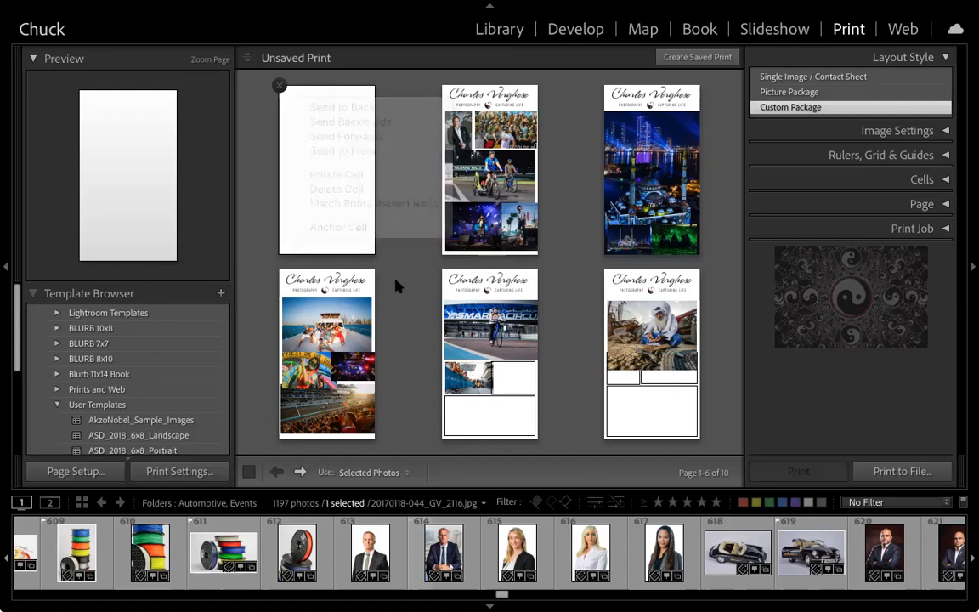
scroll(125, 323, "down", 4)
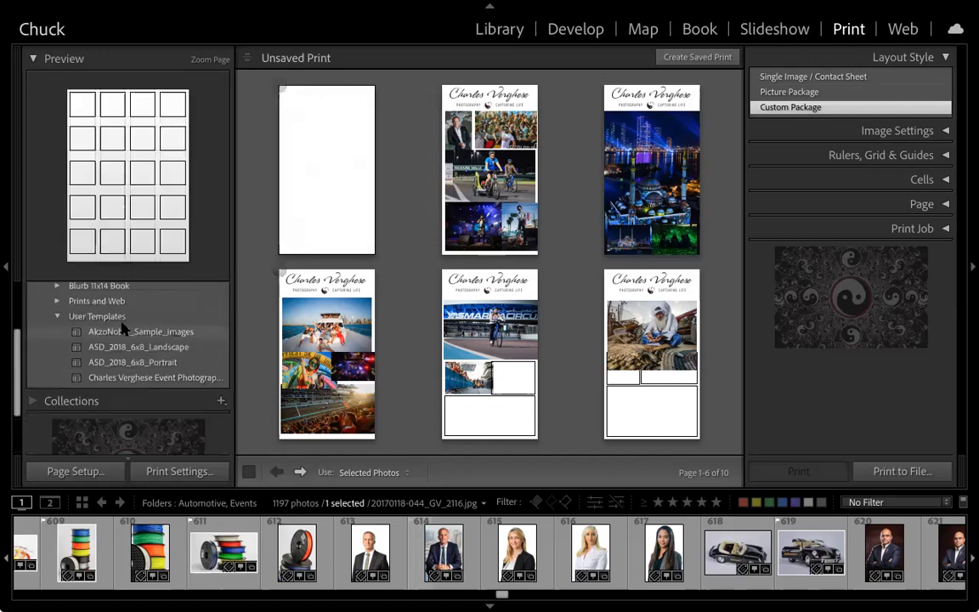
scroll(115, 306, "up", 4)
left_click(100, 470)
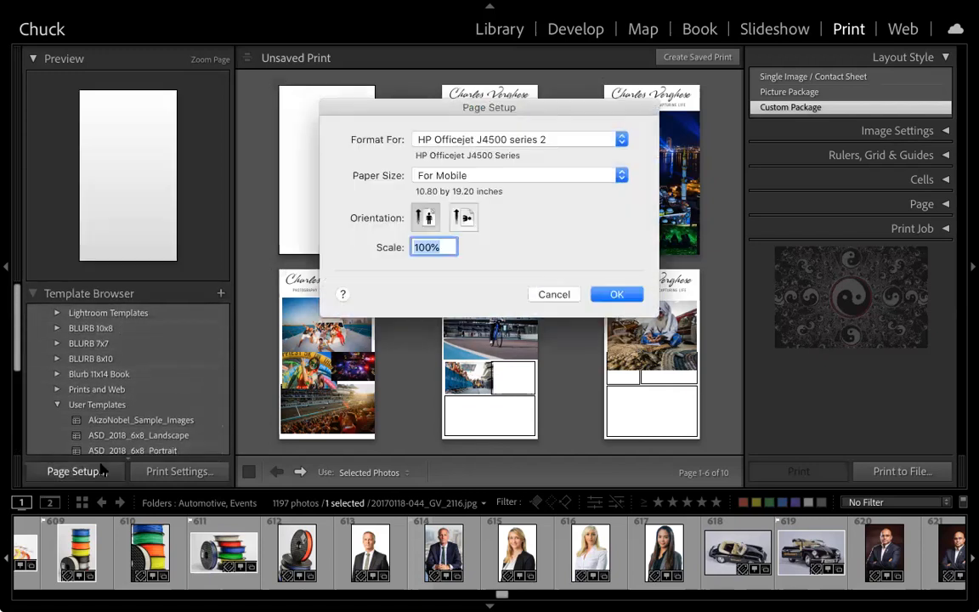
left_click(548, 295)
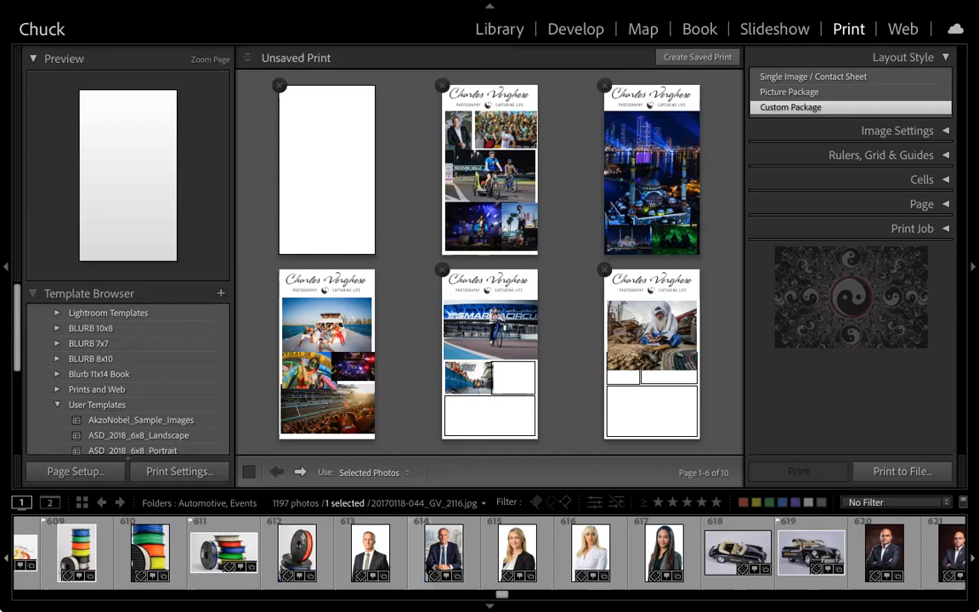
Export the layout pages to files in a Desktop folder named varuntest
left_click(901, 473)
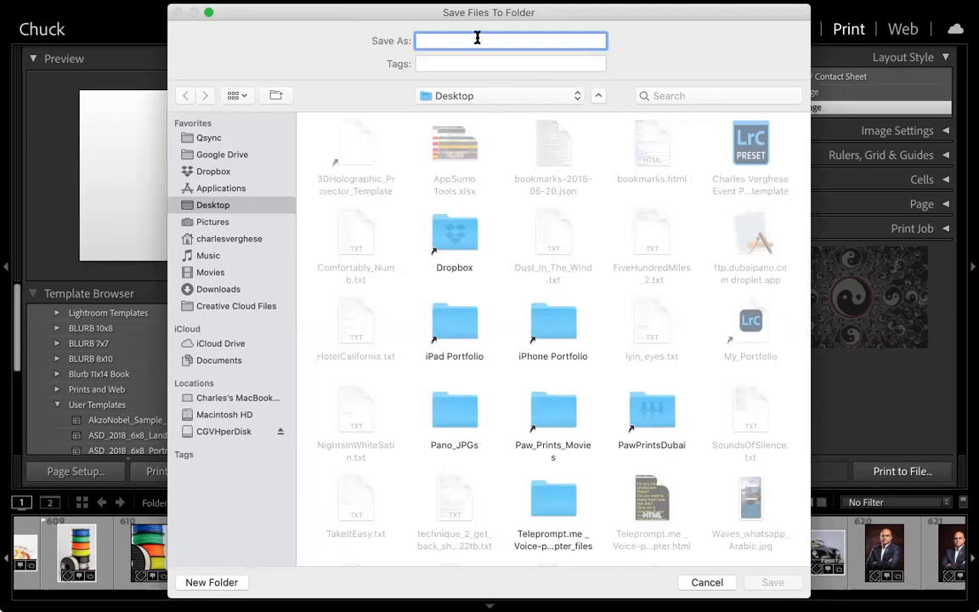
type("varun")
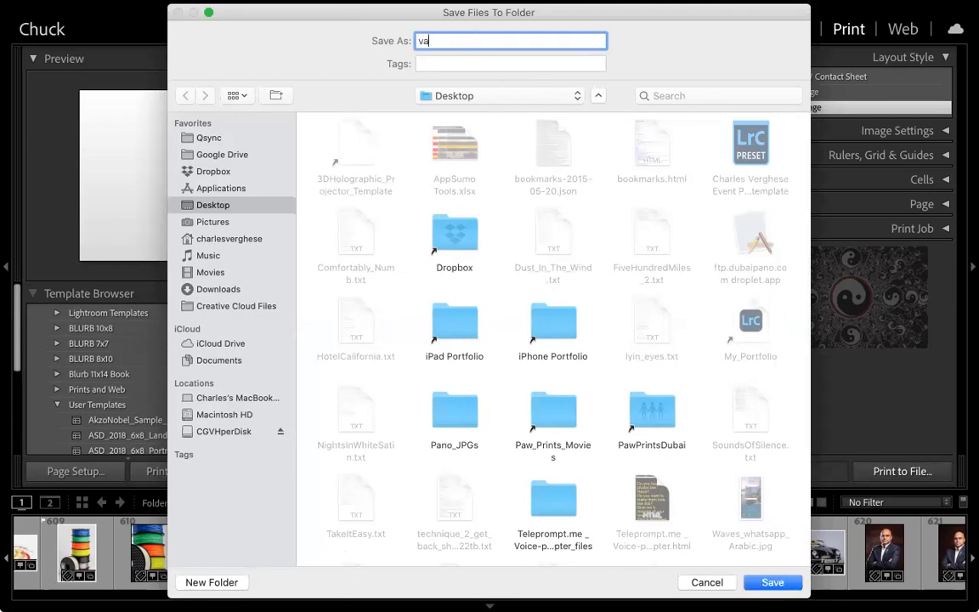
type("test")
left_click(771, 584)
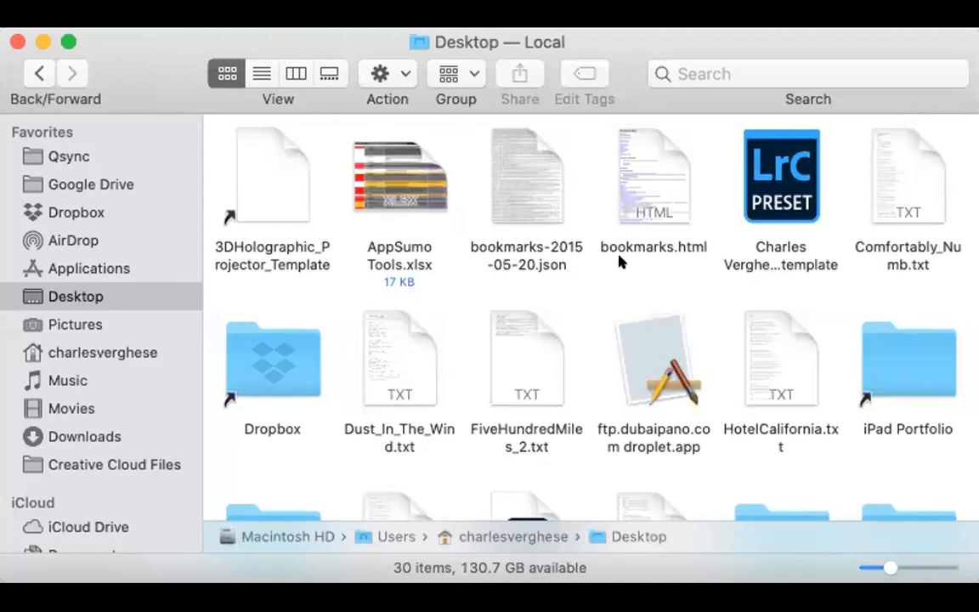
Switch to Finder, open the varuntest folder on the Desktop, and pick out the blank pages varuntest-01.jpg and varuntest-10.jpg
scroll(619, 263, "down", 3)
scroll(619, 264, "up", 3)
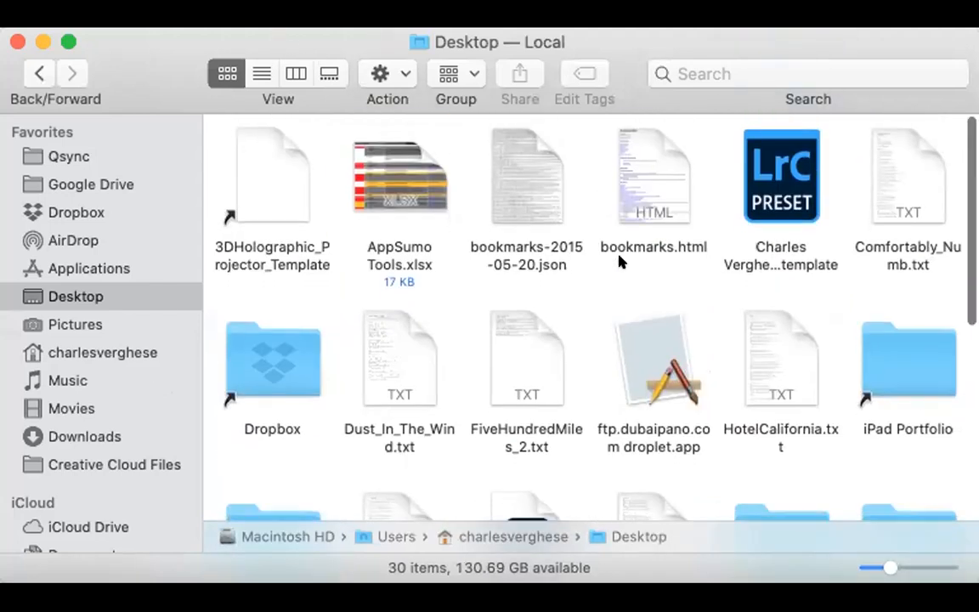
scroll(619, 263, "down", 10)
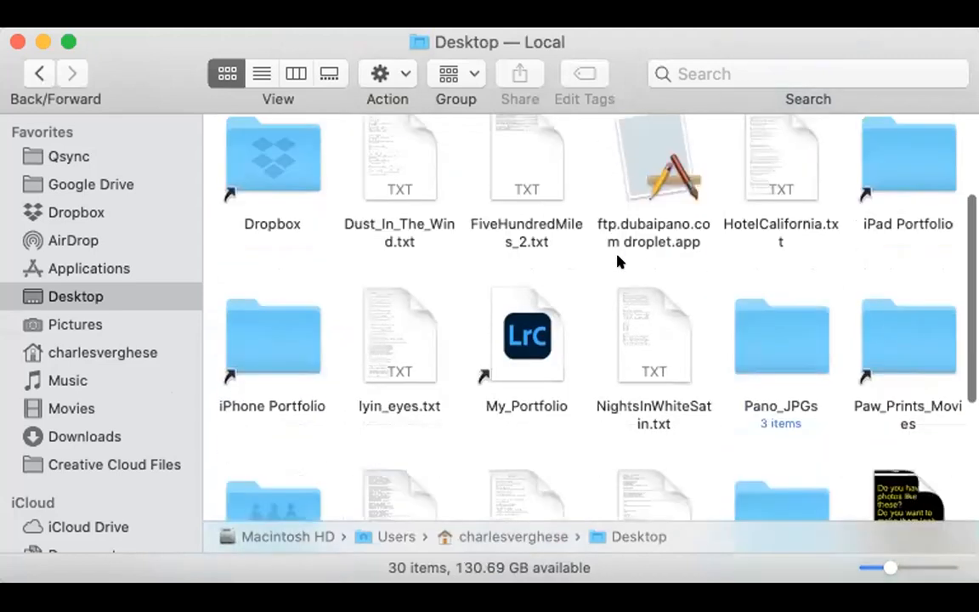
scroll(619, 262, "down", 5)
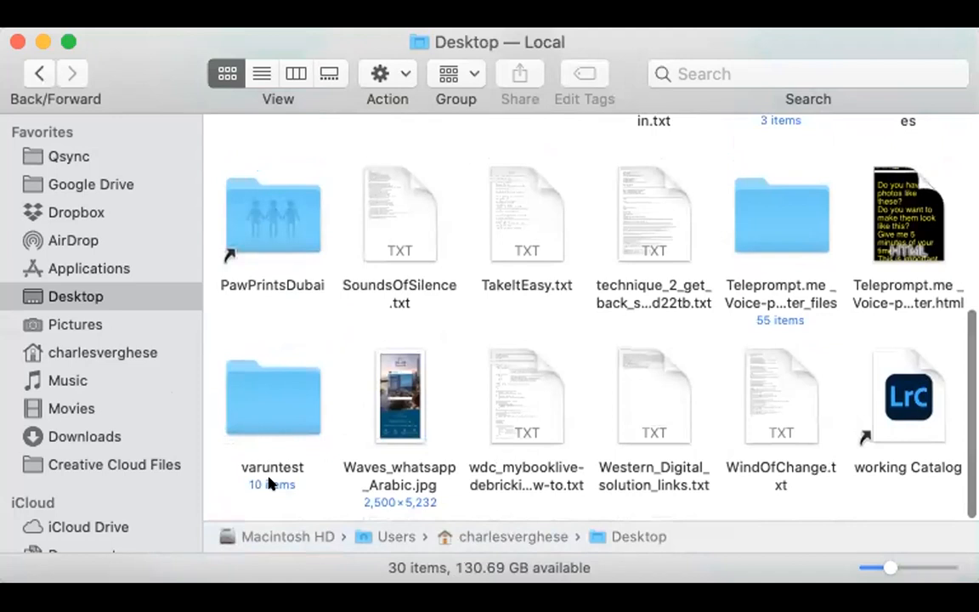
left_click(268, 424)
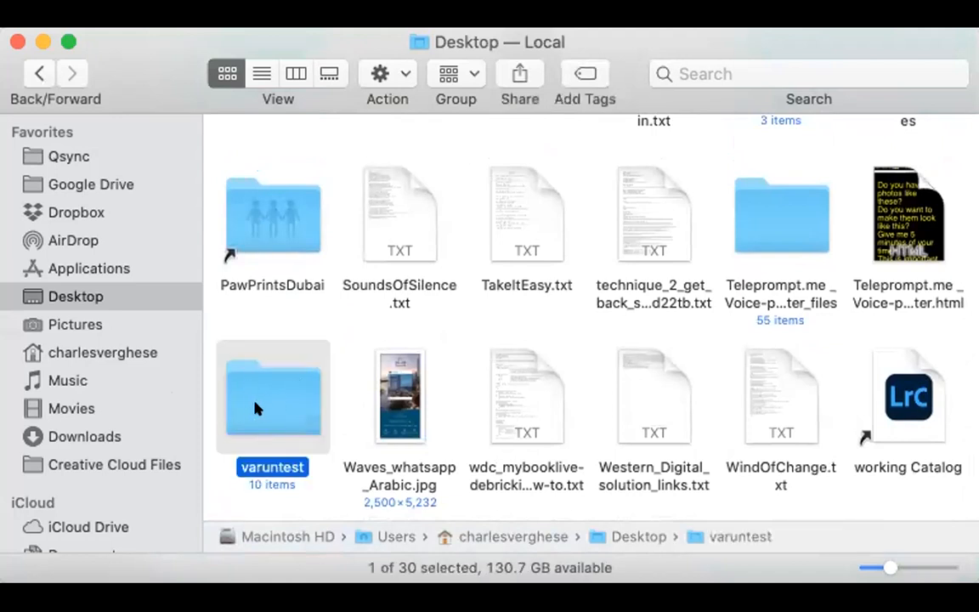
double_click(256, 408)
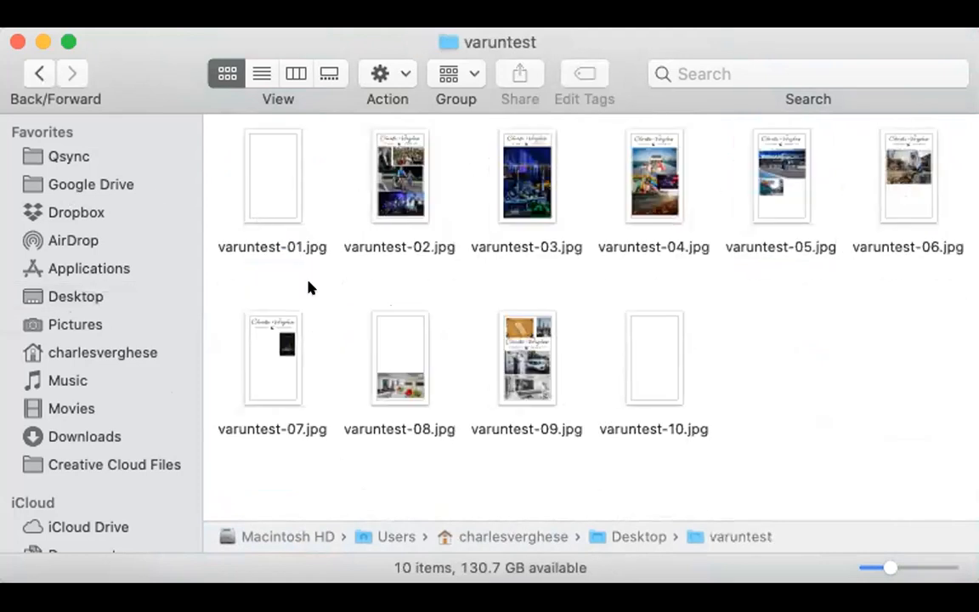
left_click(257, 160)
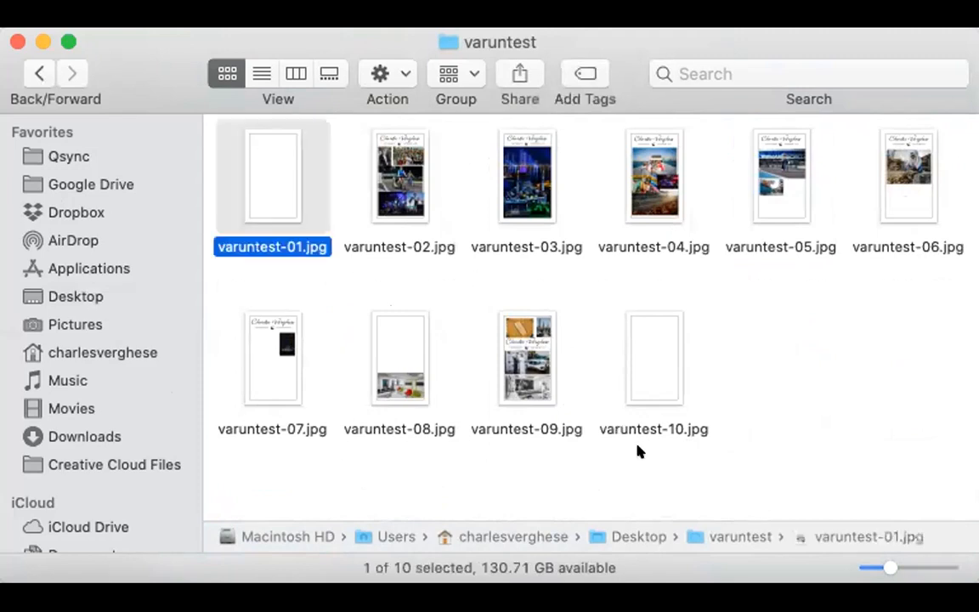
left_click(640, 386)
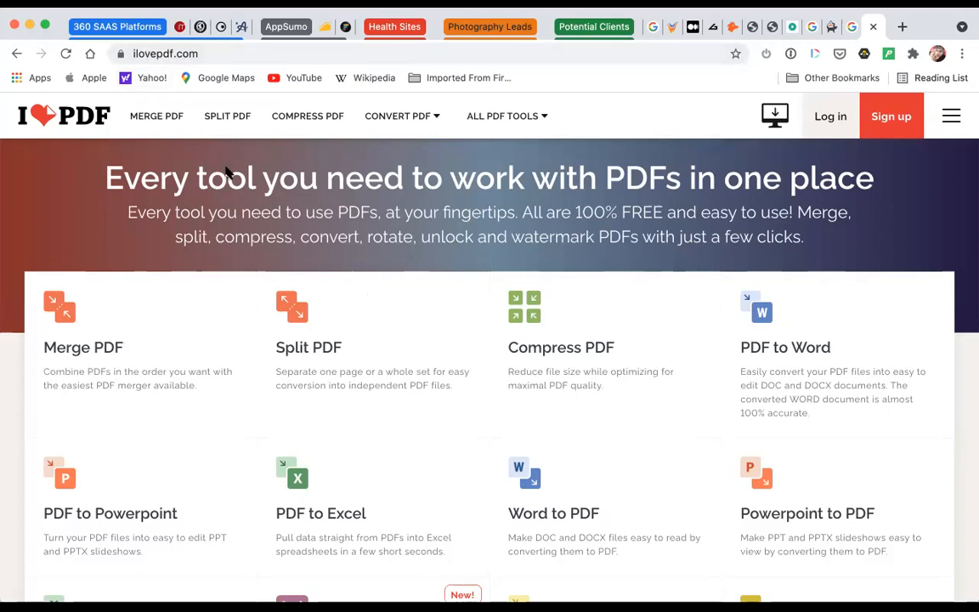
Switch to iLovePDF in the browser, look through its PDF tools, and open the JPG to PDF converter
scroll(259, 327, "down", 4)
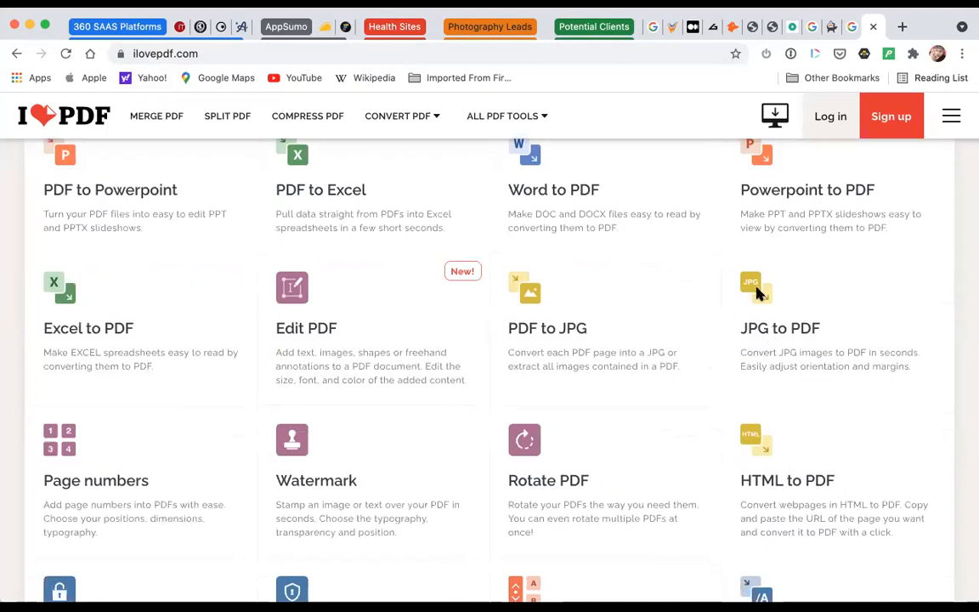
scroll(496, 319, "down", 2)
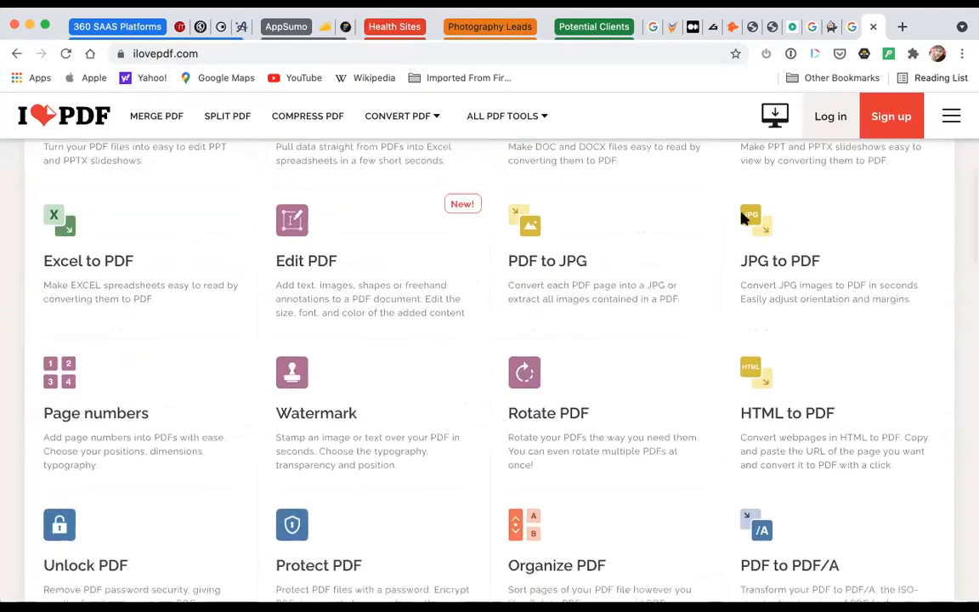
scroll(140, 444, "up", 5)
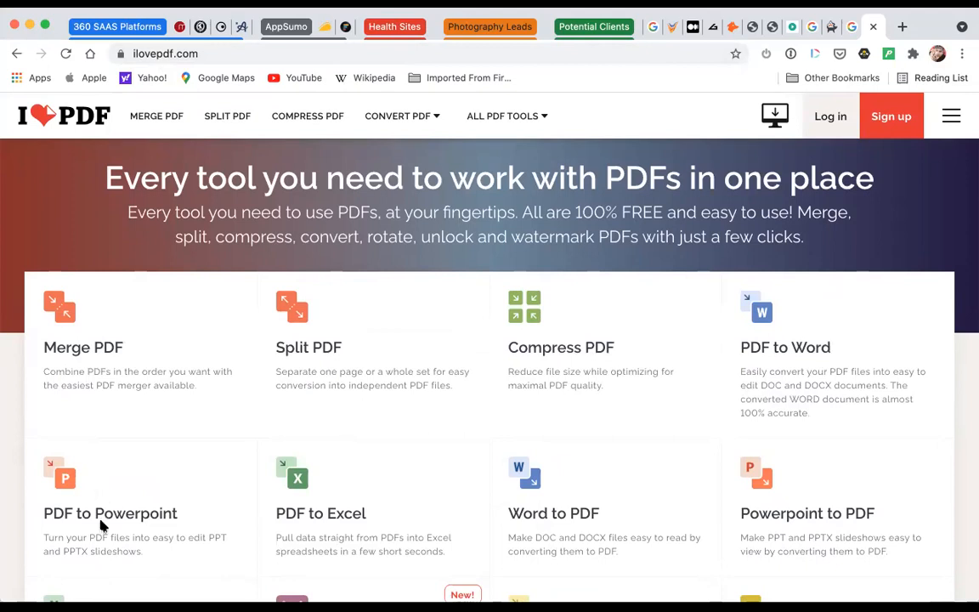
scroll(391, 501, "down", 5)
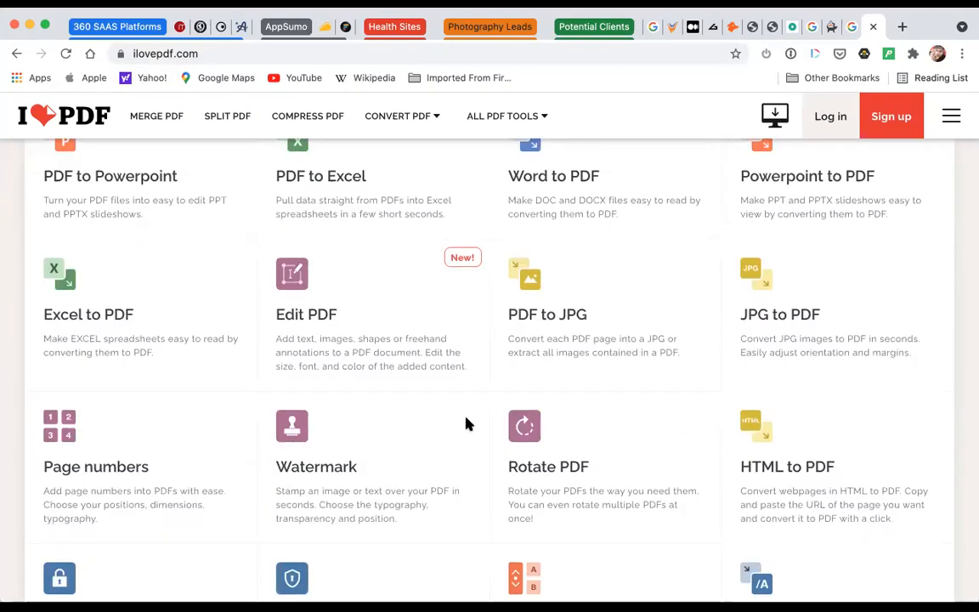
scroll(466, 423, "down", 2)
scroll(467, 423, "up", 3)
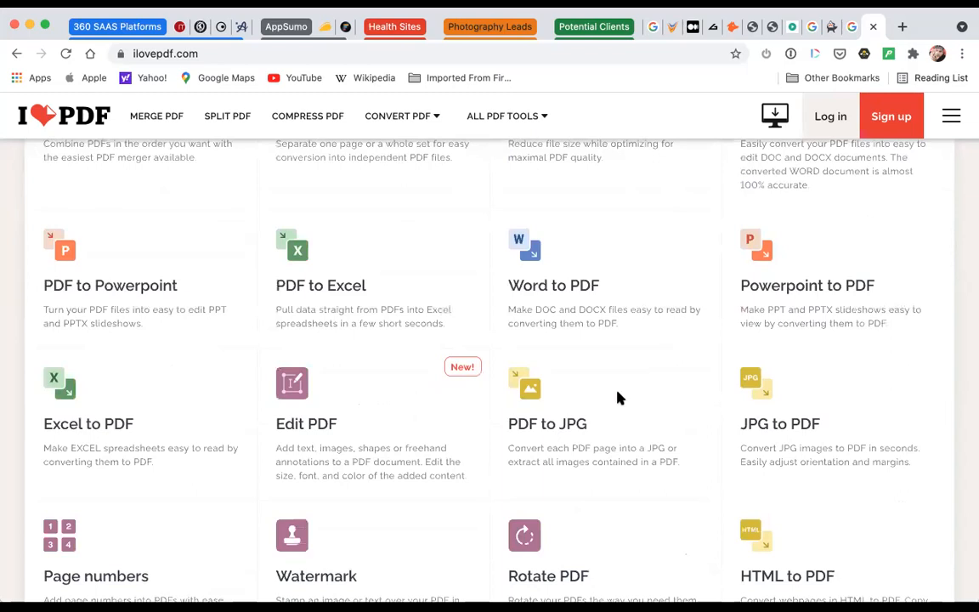
left_click(759, 397)
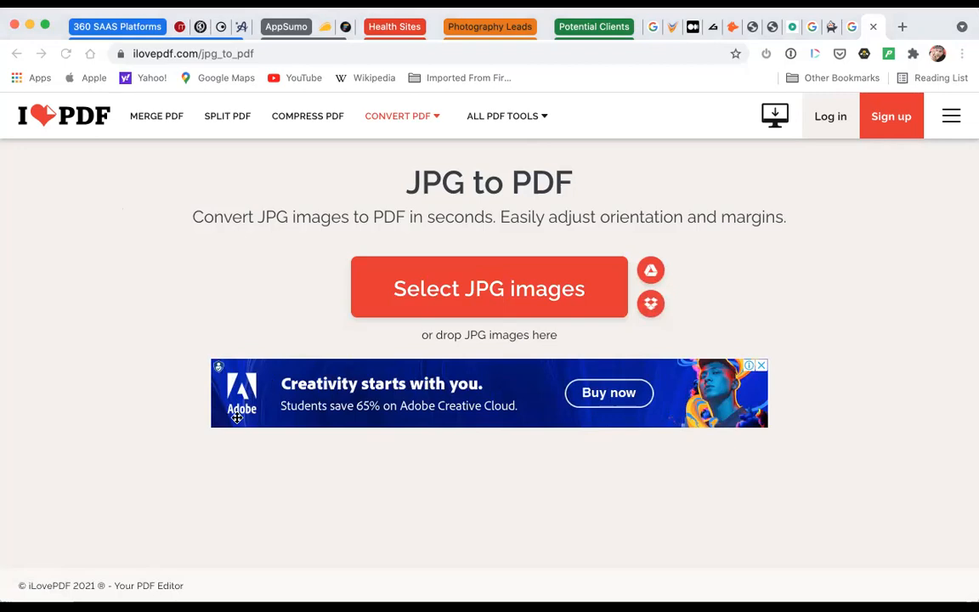
Add varuntest-02.jpg, varuntest-03.jpg, varuntest-04.jpg, varuntest-09.jpg and the two profile and contact page images to the PDF conversion
double_click(359, 413)
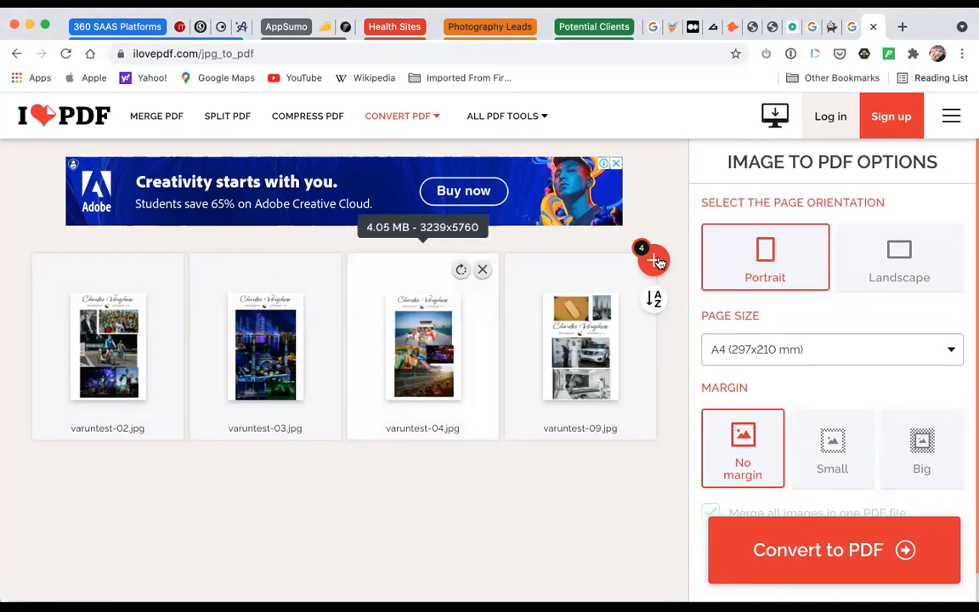
mouse_move(640, 281)
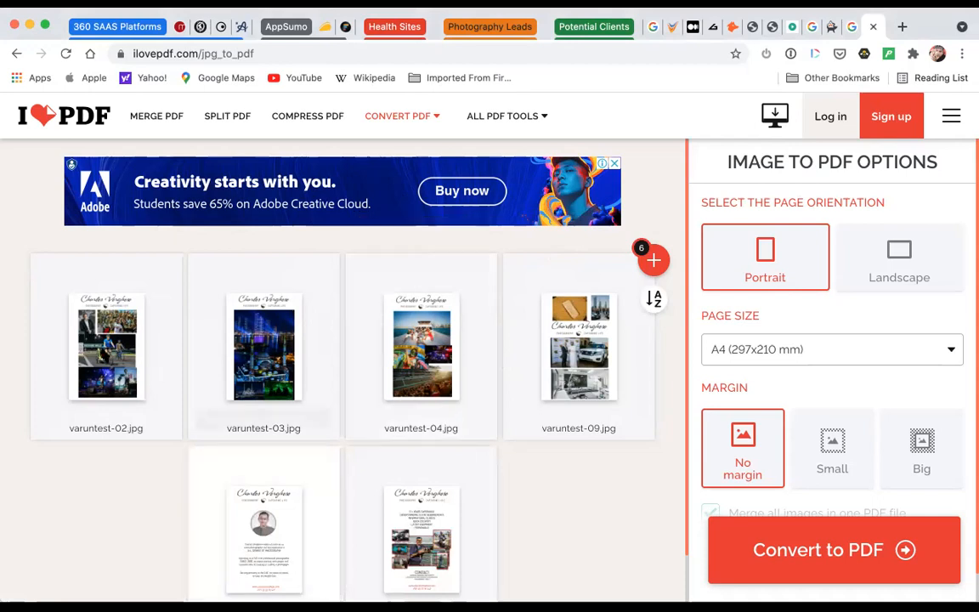
Move Portfolio_Introduction_Page.jpg to the front of the image order and convert the six images to PDF
left_click_drag(83, 356, 303, 339)
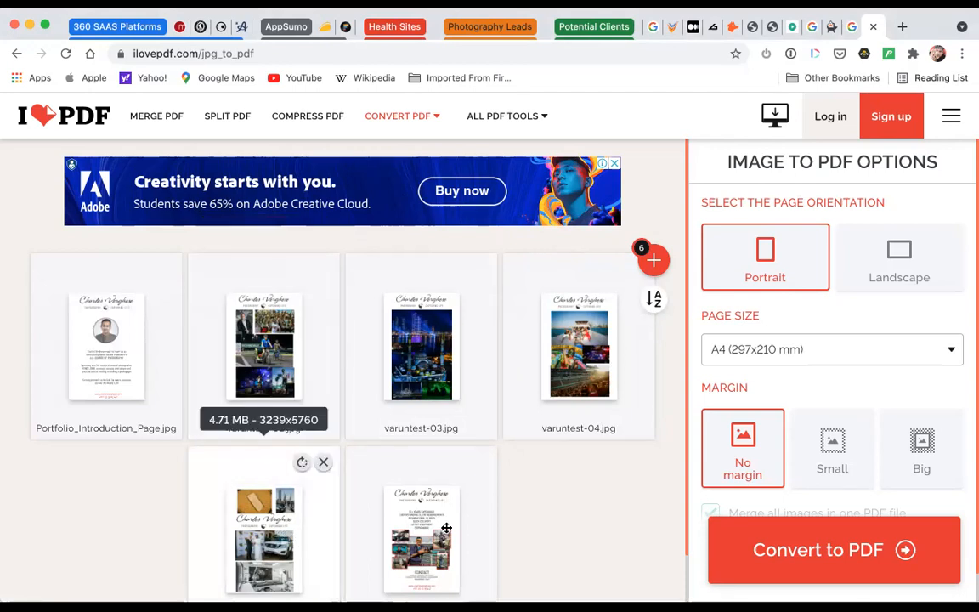
scroll(425, 510, "down", 1)
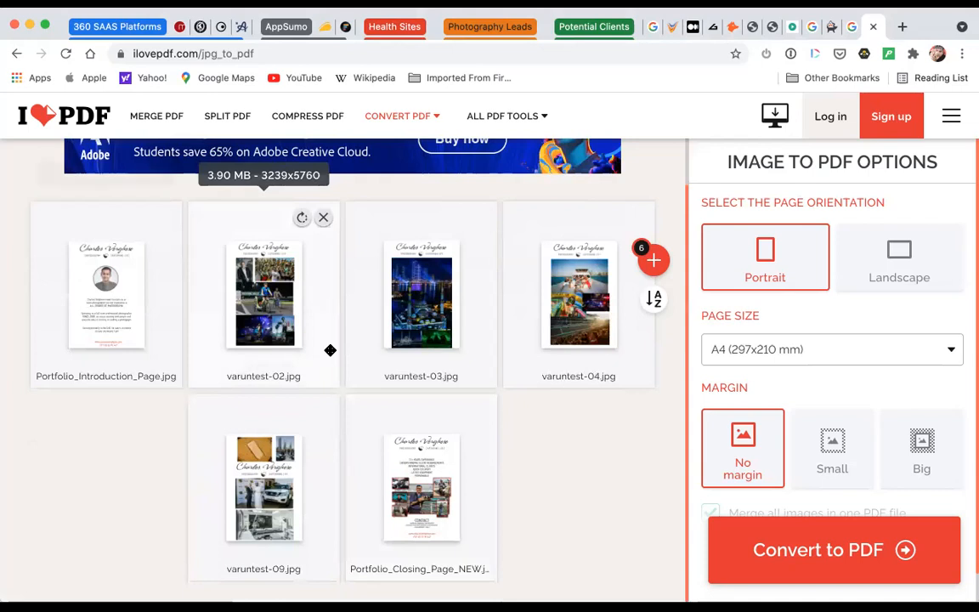
left_click(823, 552)
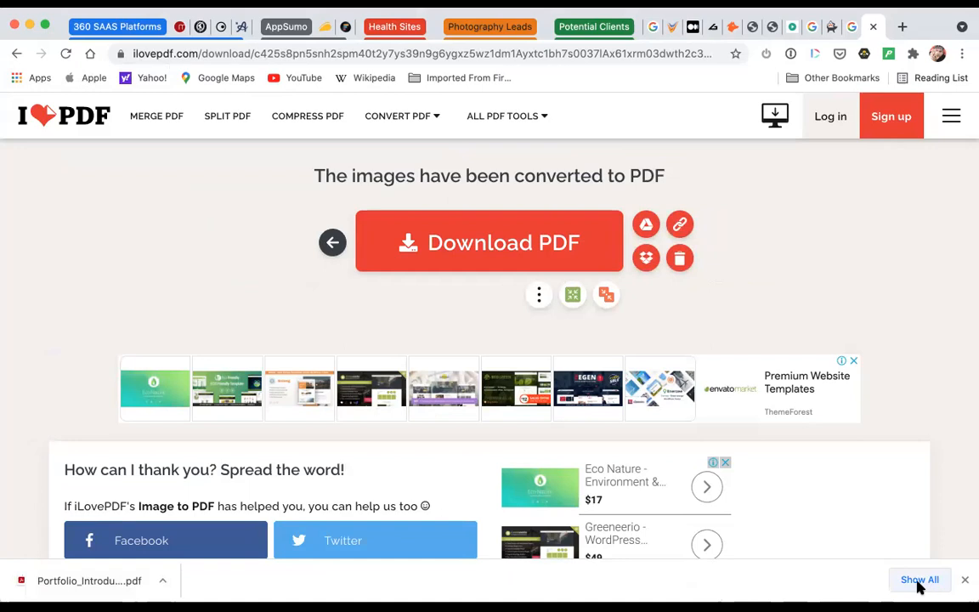
Return to the JPG to PDF converter, load the same six images again, and move the closing page to the end
left_click(18, 56)
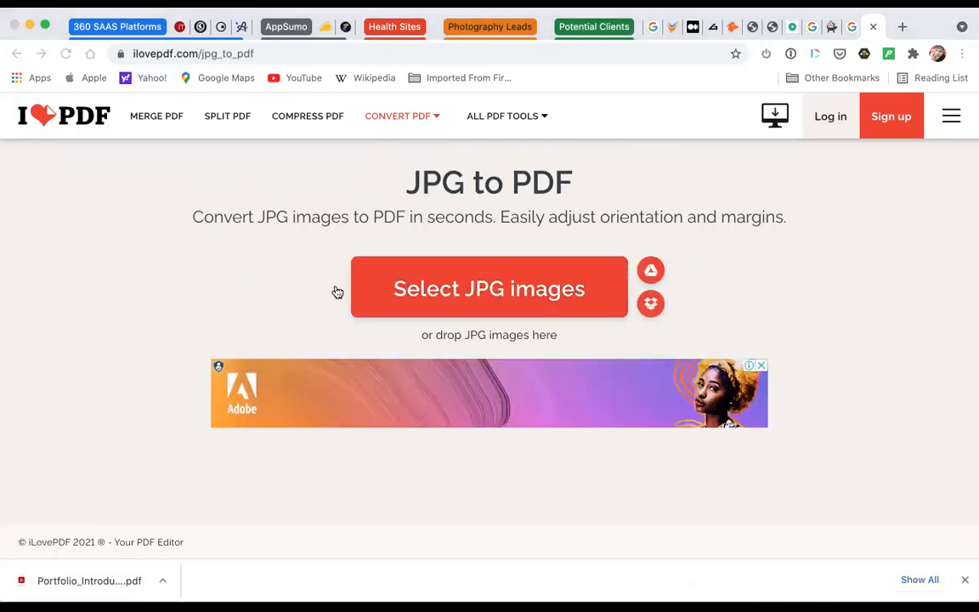
left_click(599, 306)
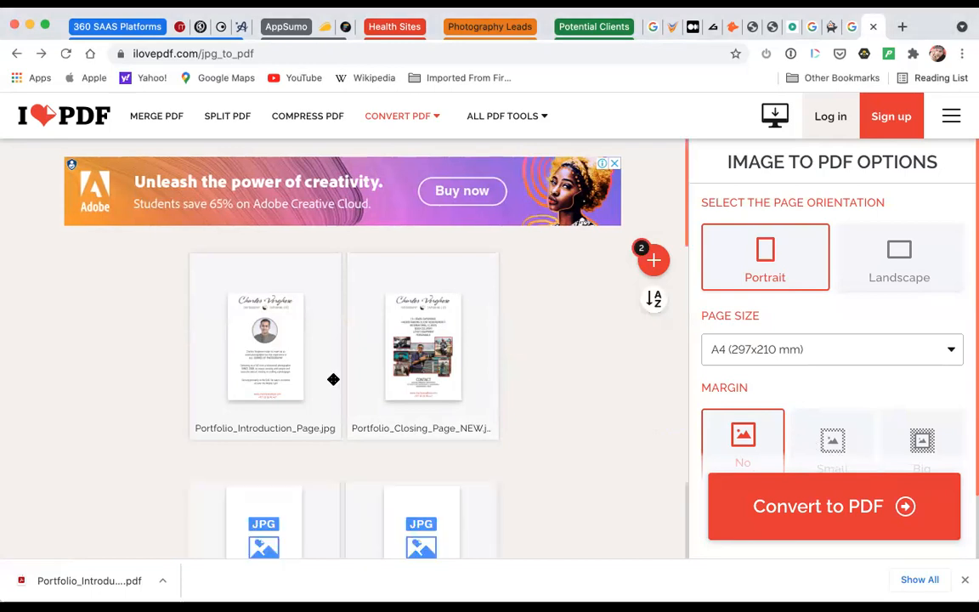
scroll(331, 381, "down", 1)
scroll(332, 381, "down", 1)
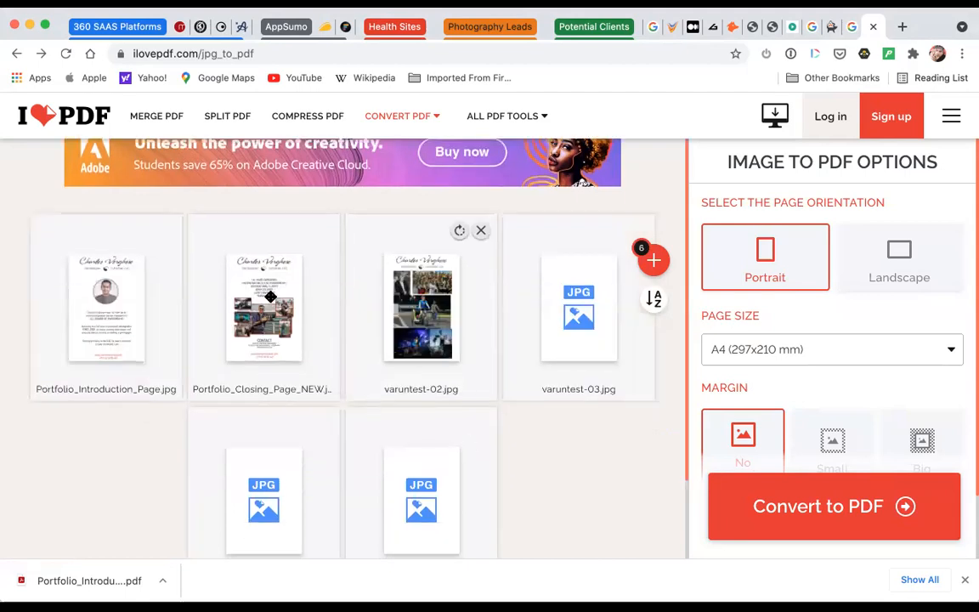
scroll(253, 304, "down", 1)
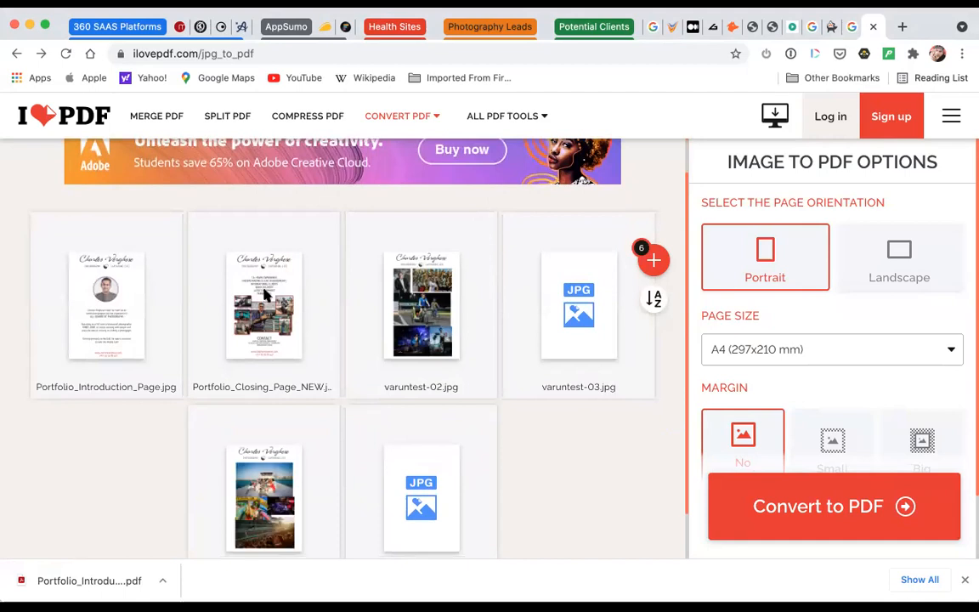
scroll(267, 259, "down", 2)
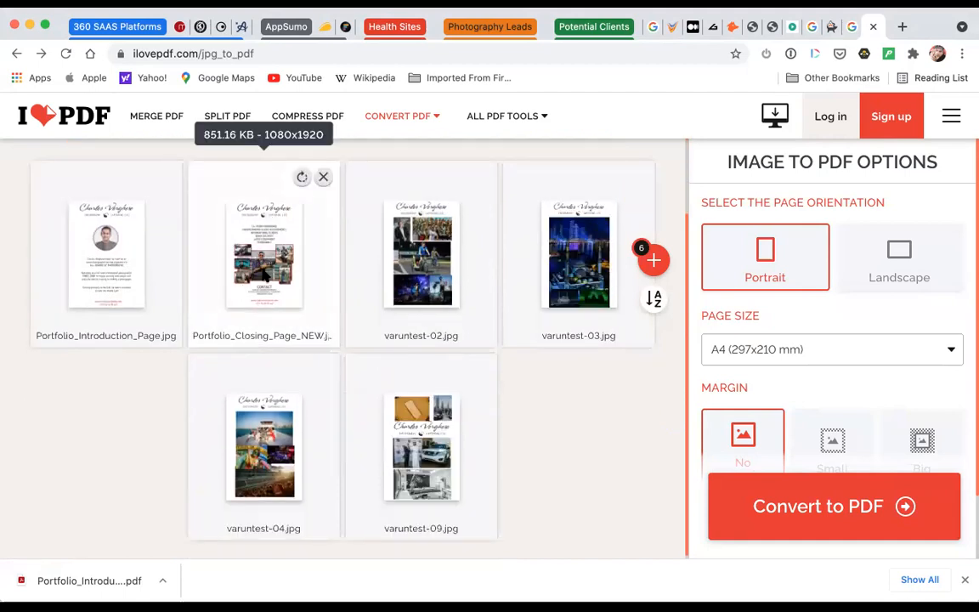
left_click_drag(470, 407, 475, 453)
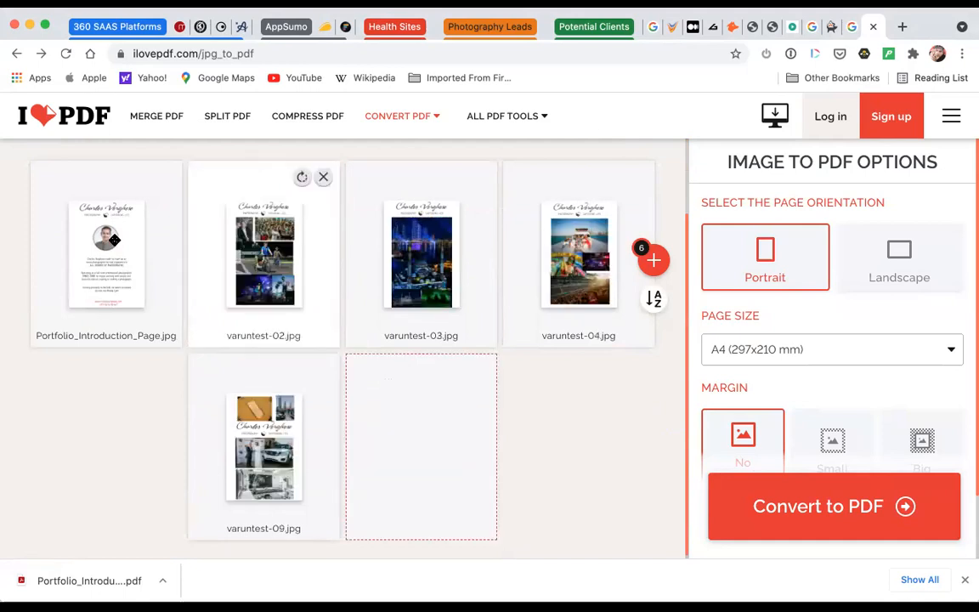
left_click_drag(314, 228, 306, 229)
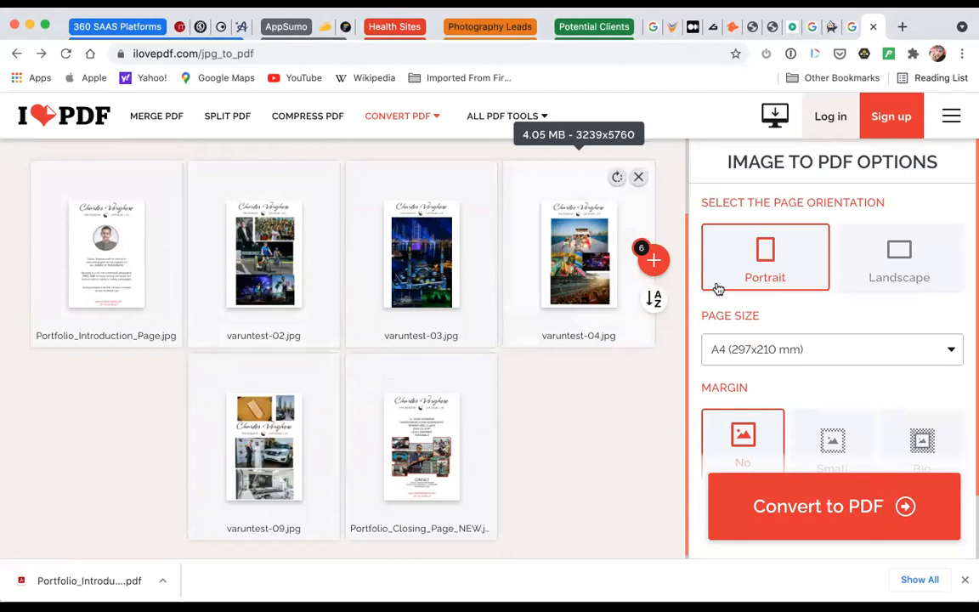
Look through the page orientation and page size options for the conversion, keeping Portrait and A4
left_click(872, 255)
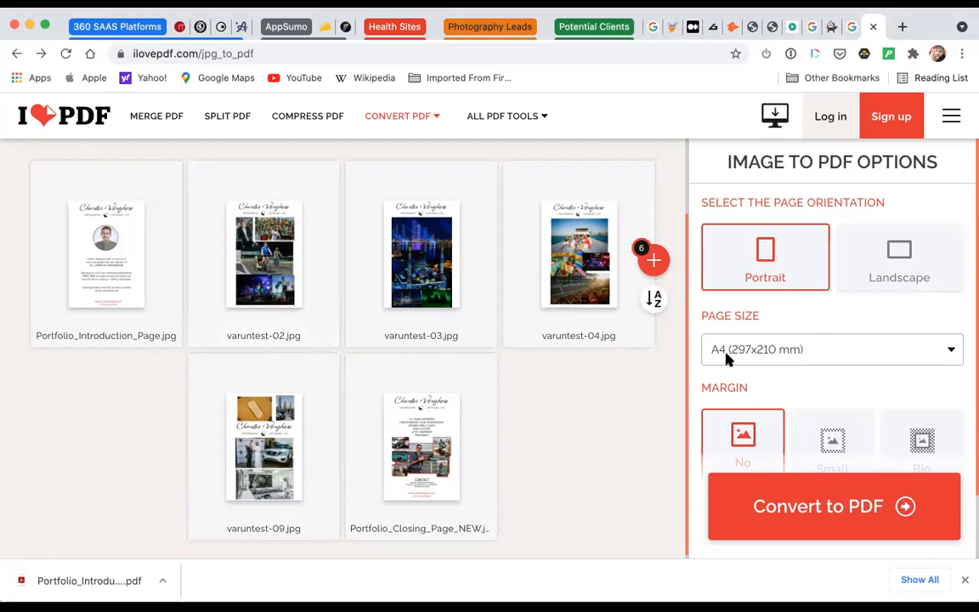
left_click(782, 352)
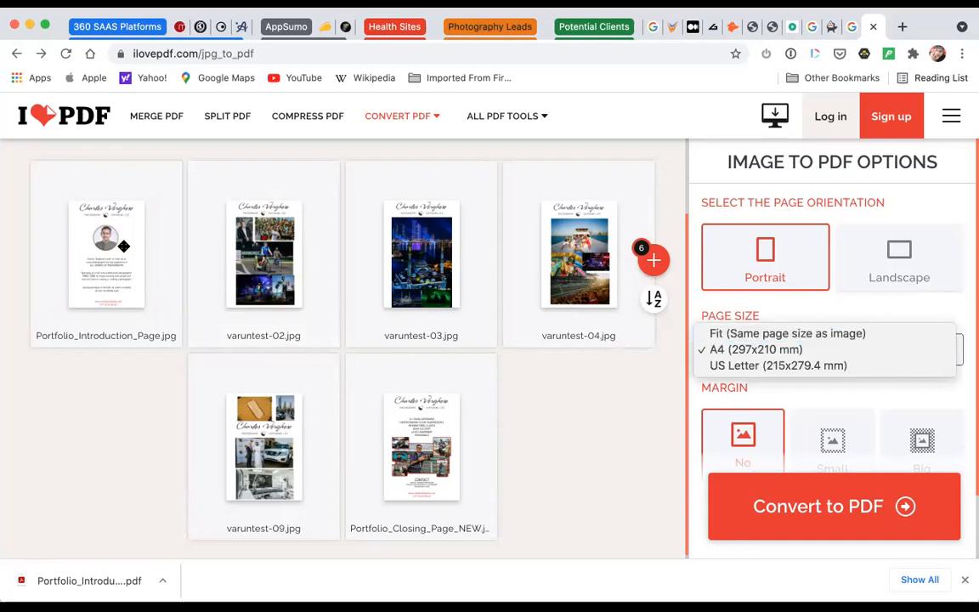
left_click(85, 233)
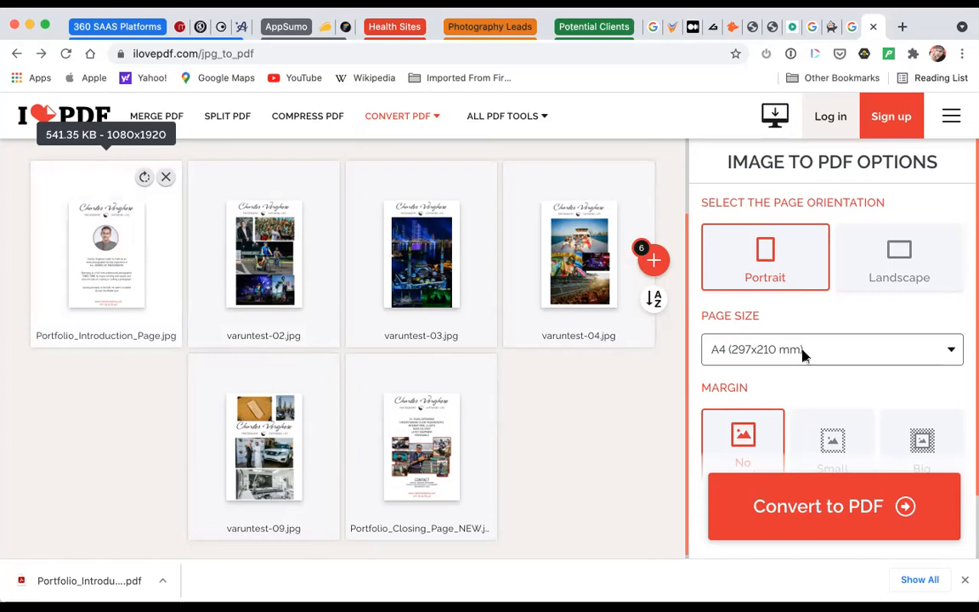
scroll(803, 355, "down", 2)
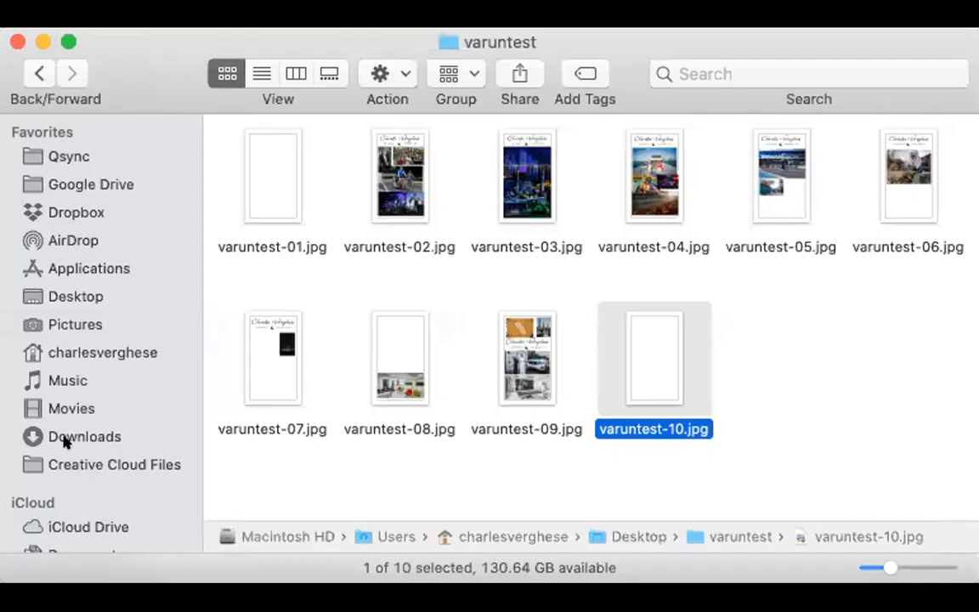
Switch to Finder, open the Downloads folder, and select Portfolio_Introduction_Page.pdf
left_click(68, 437)
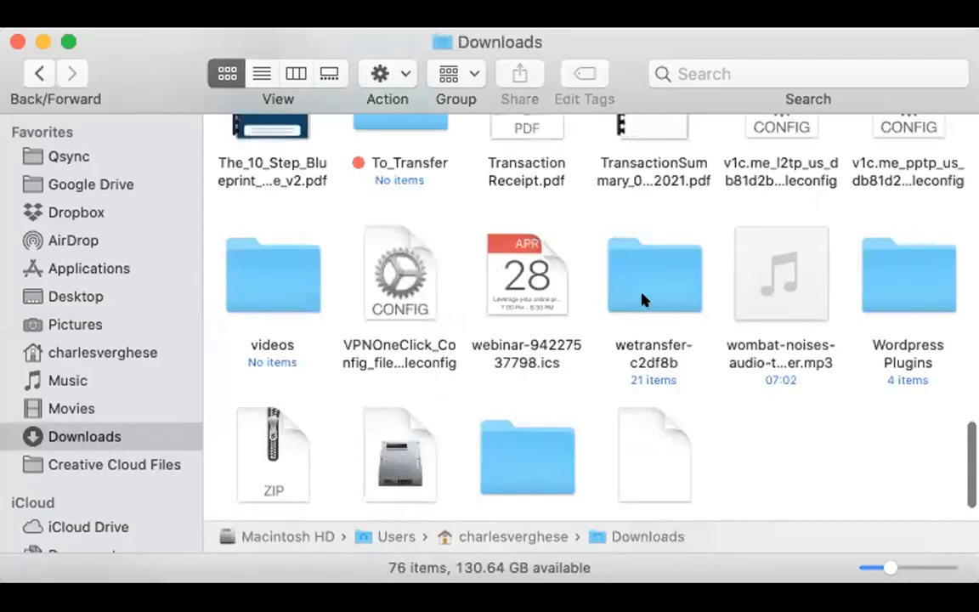
scroll(643, 299, "up", 10)
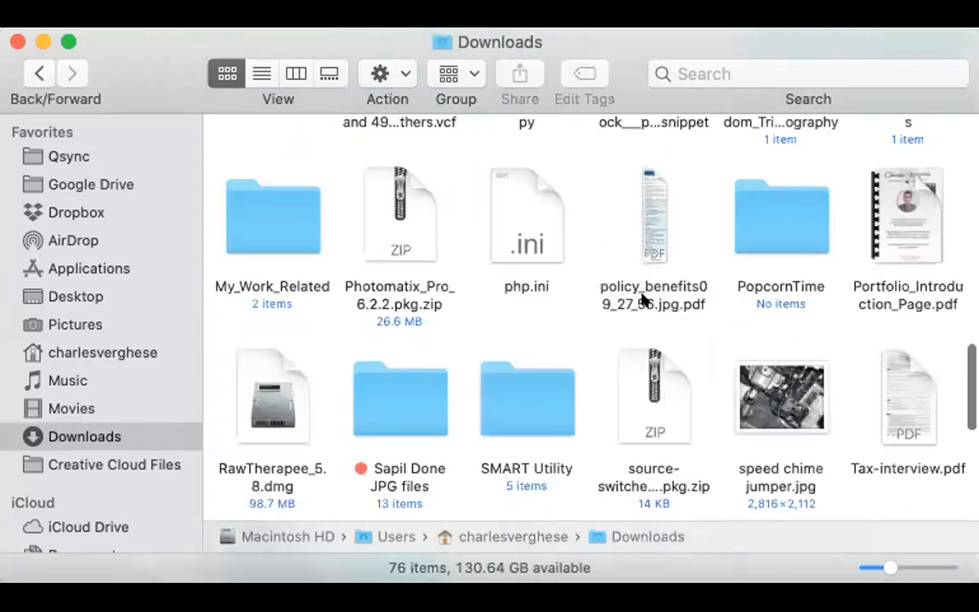
scroll(643, 299, "up", 4)
scroll(639, 299, "down", 1)
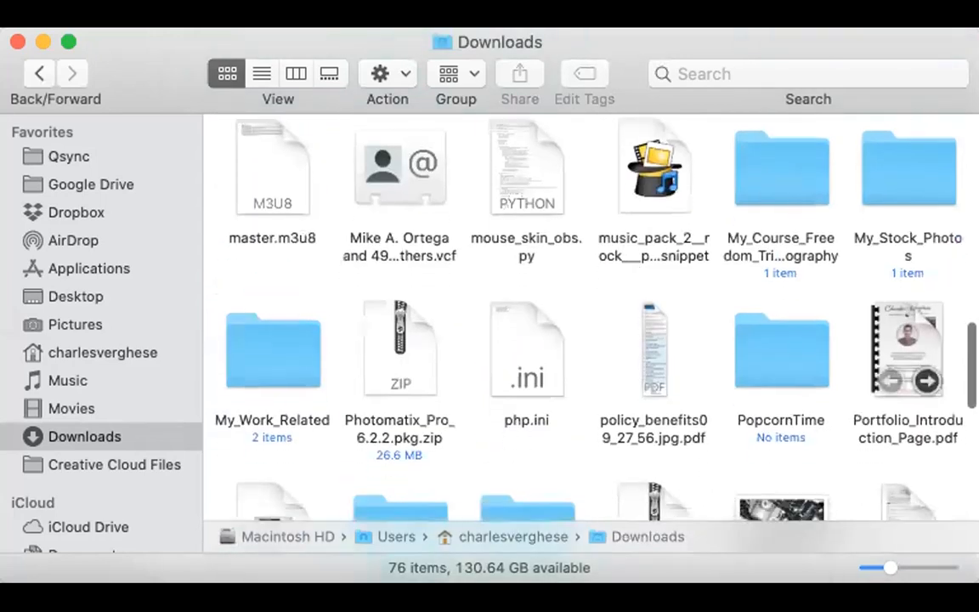
left_click(900, 340)
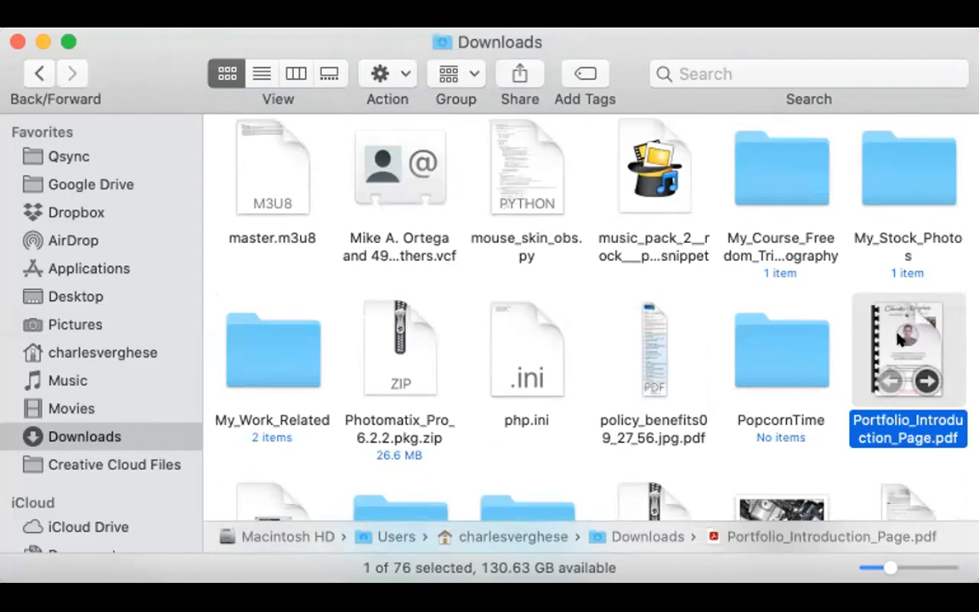
Preview the downloaded PDF and look through its pages from the introduction to the closing contact page
double_click(901, 338)
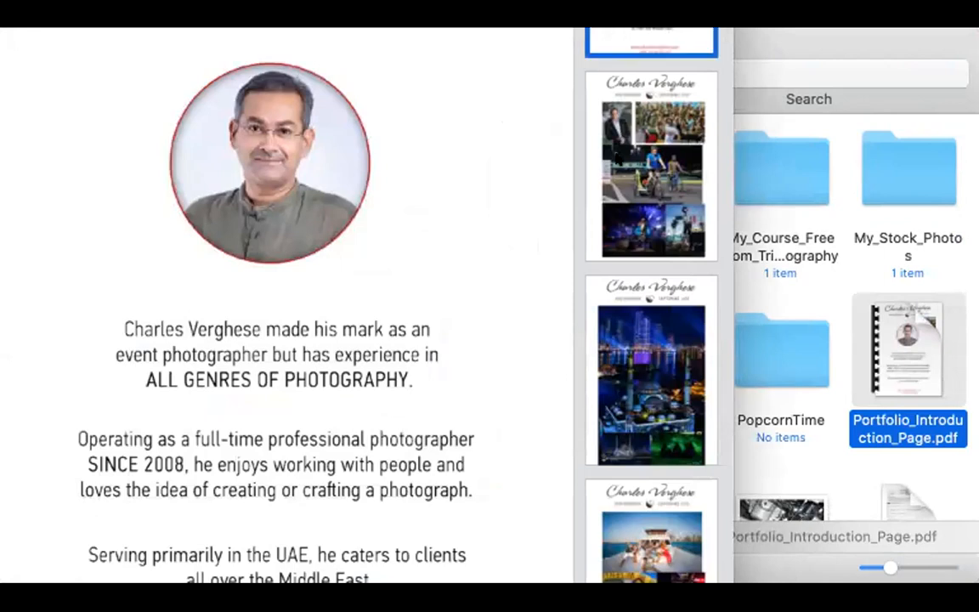
scroll(561, 90, "down", 5)
scroll(281, 306, "down", 10)
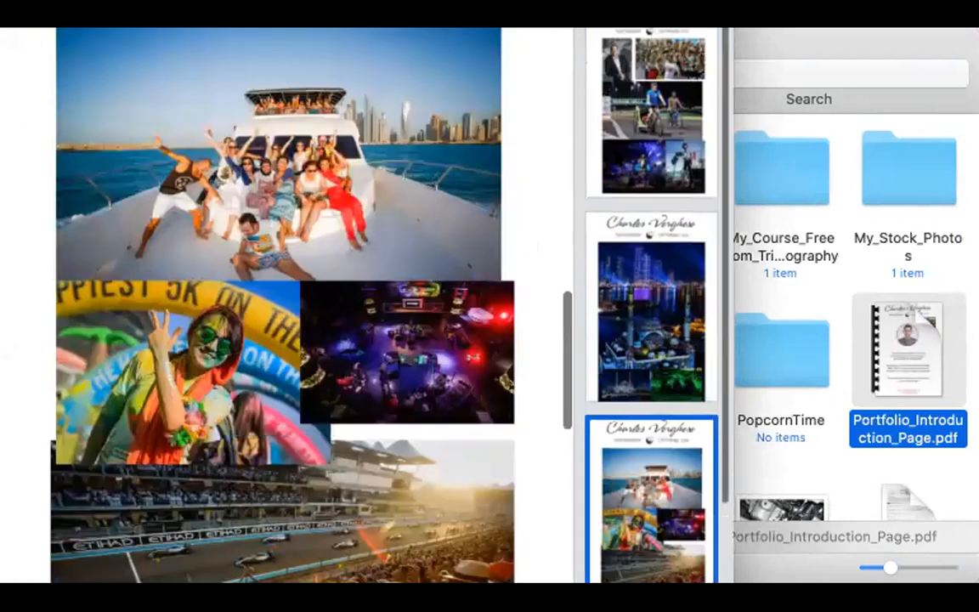
scroll(281, 306, "down", 3)
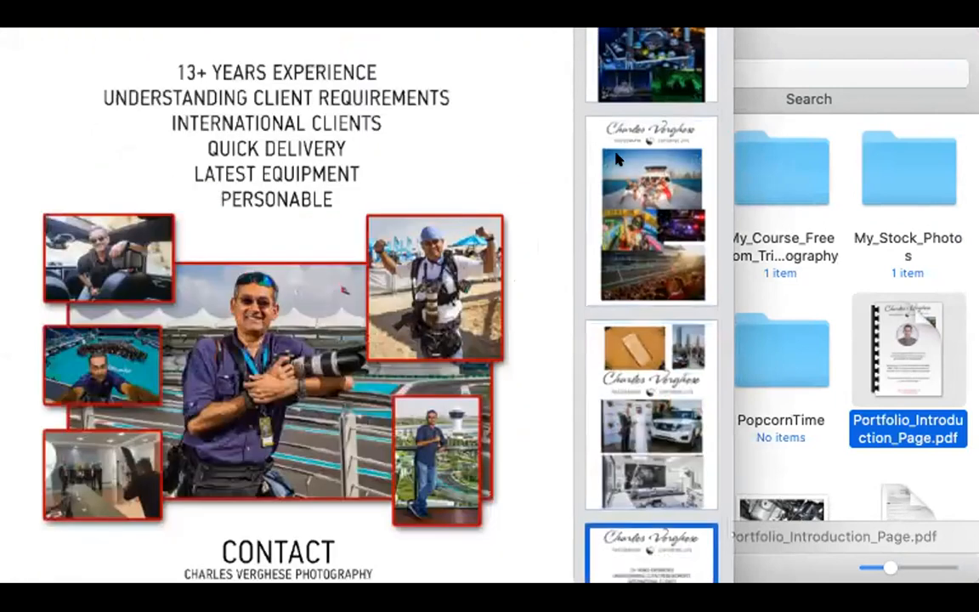
scroll(555, 143, "up", 15)
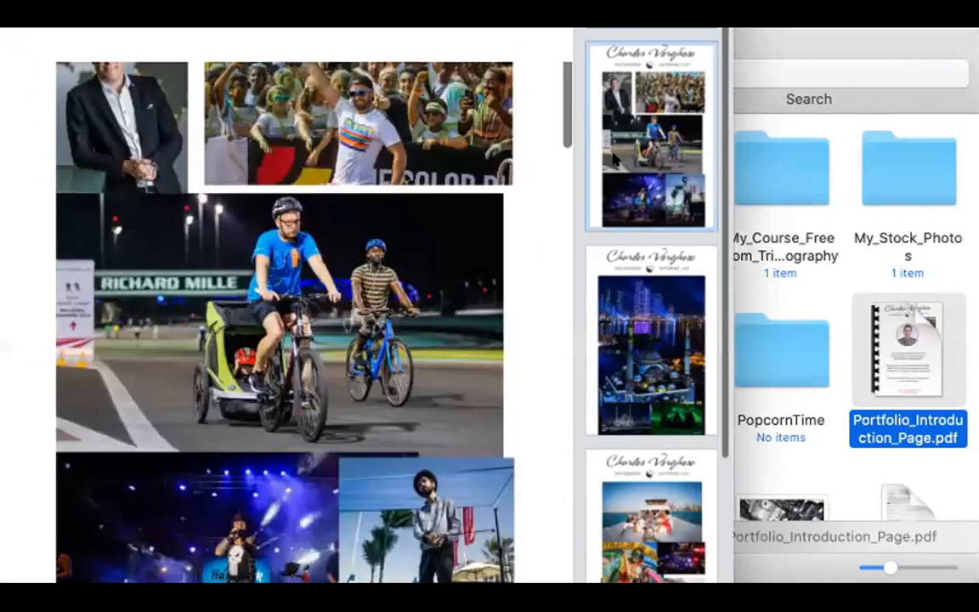
key("space")
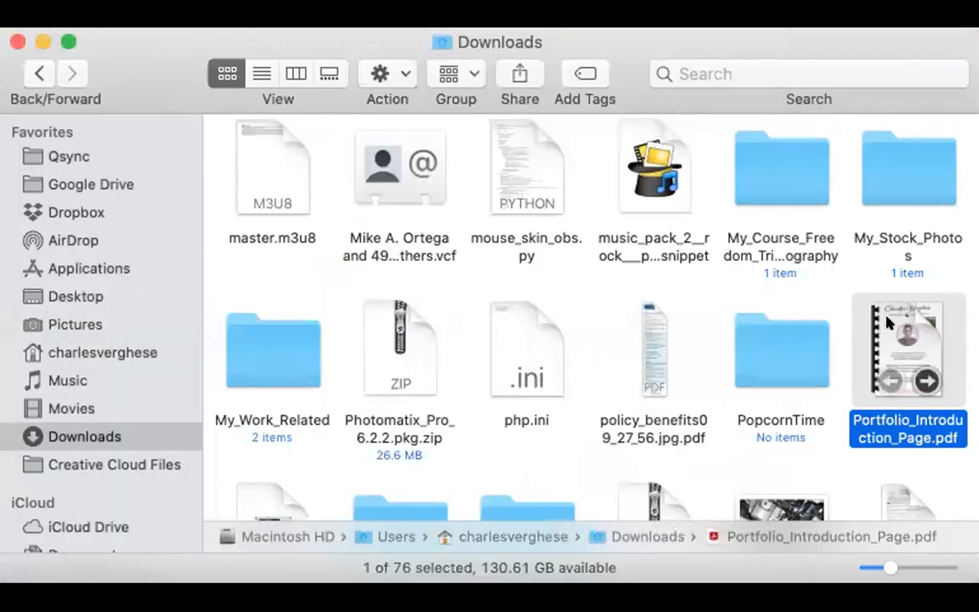
Return to the Downloads folder and briefly preview Portfolio_Introduction_Page.pdf once more
right_click(885, 321)
left_click(680, 283)
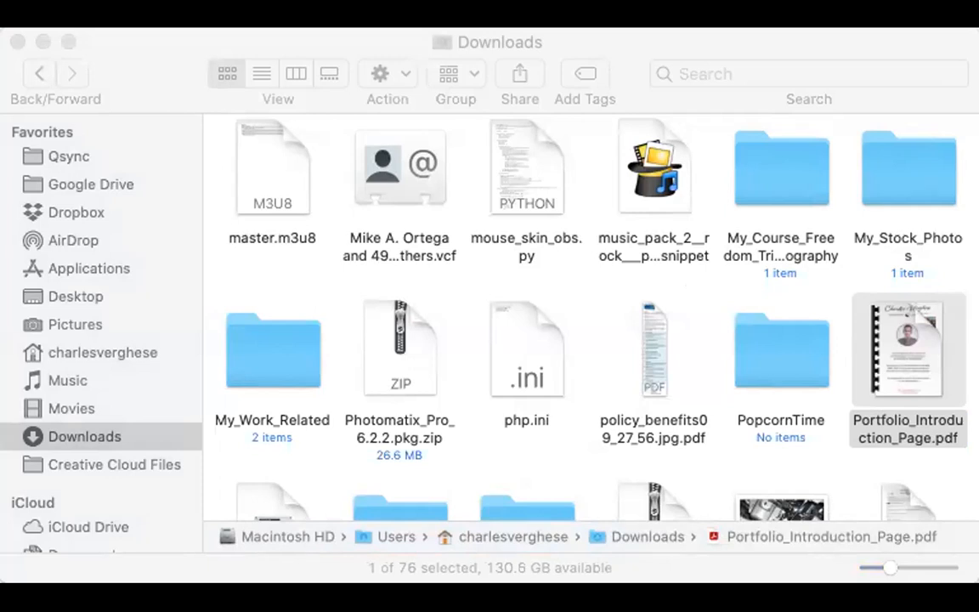
left_click(848, 302)
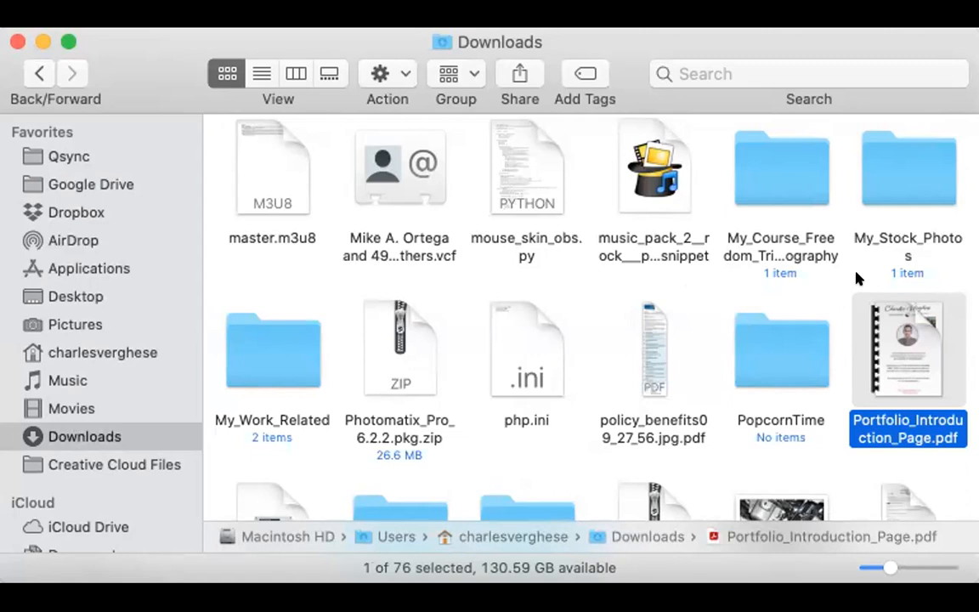
mouse_move(880, 324)
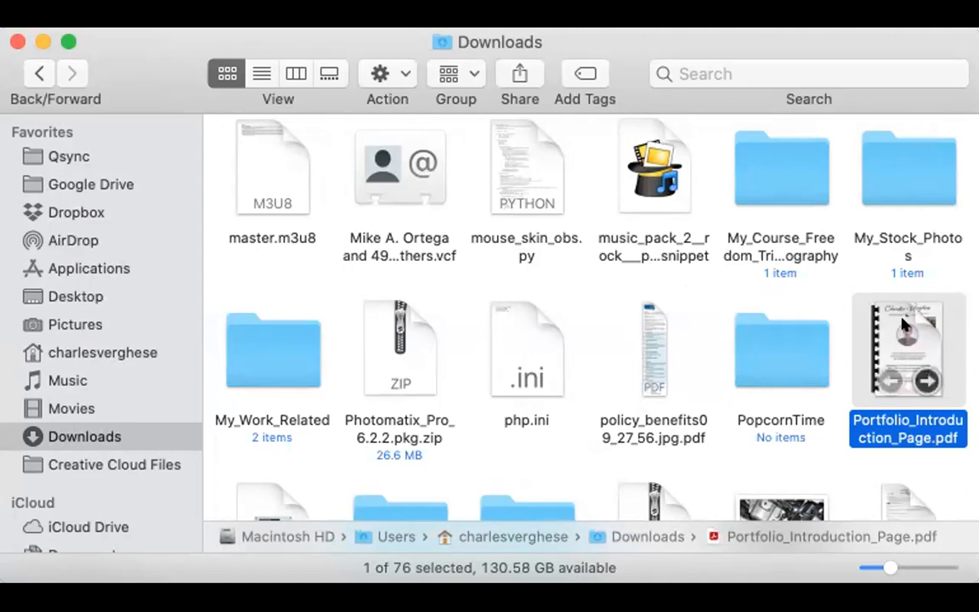
key("space")
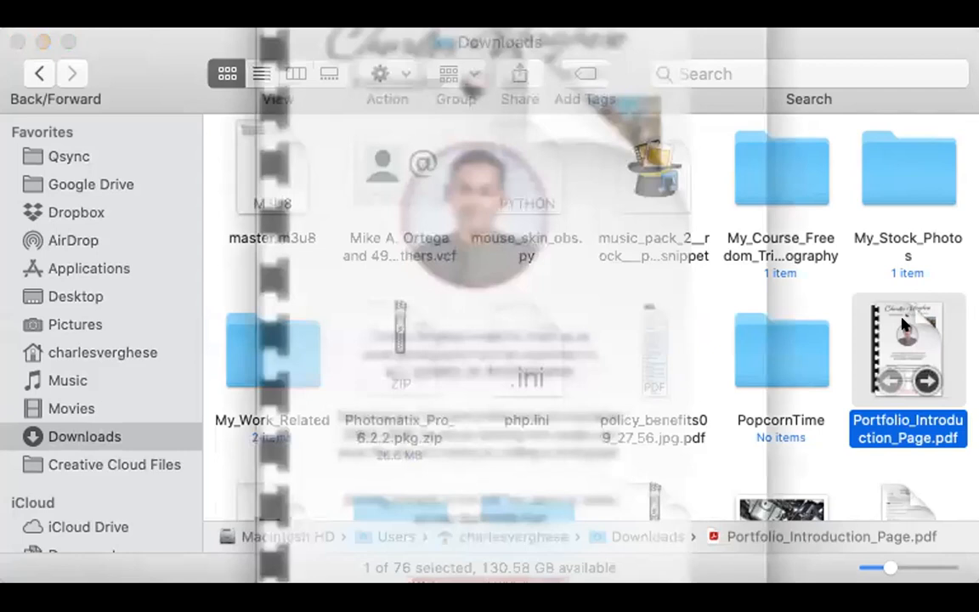
key("space")
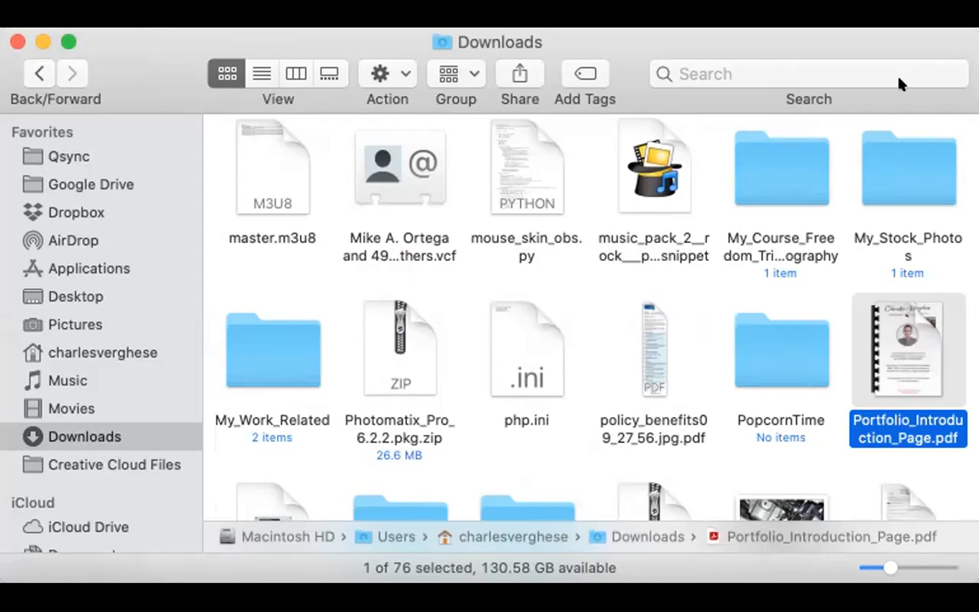
Switch to Lightroom and examine the filled print layout, picking out the cyclists' photo cell on the second page
left_click(644, 138)
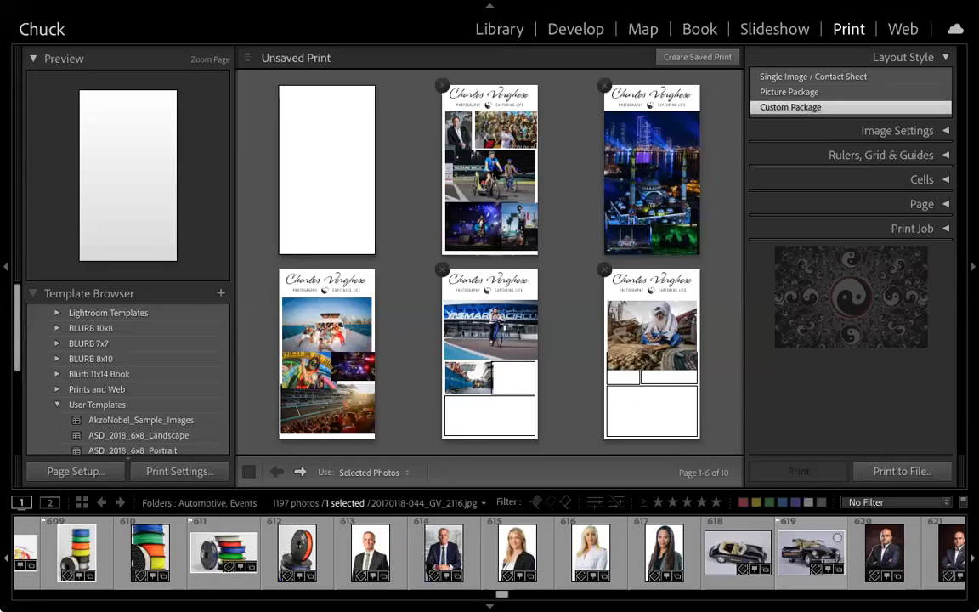
left_click(489, 170)
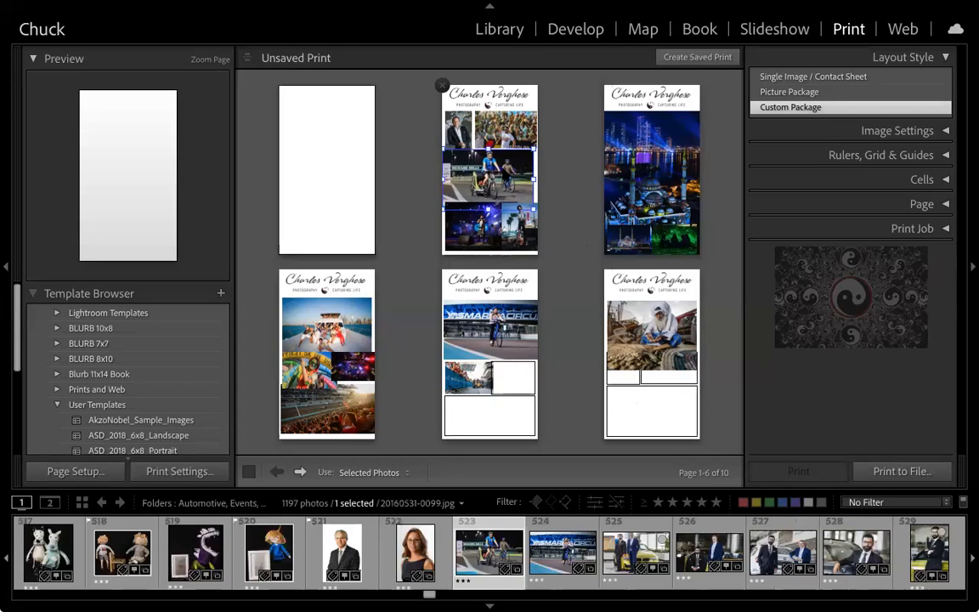
key("ctrl+z")
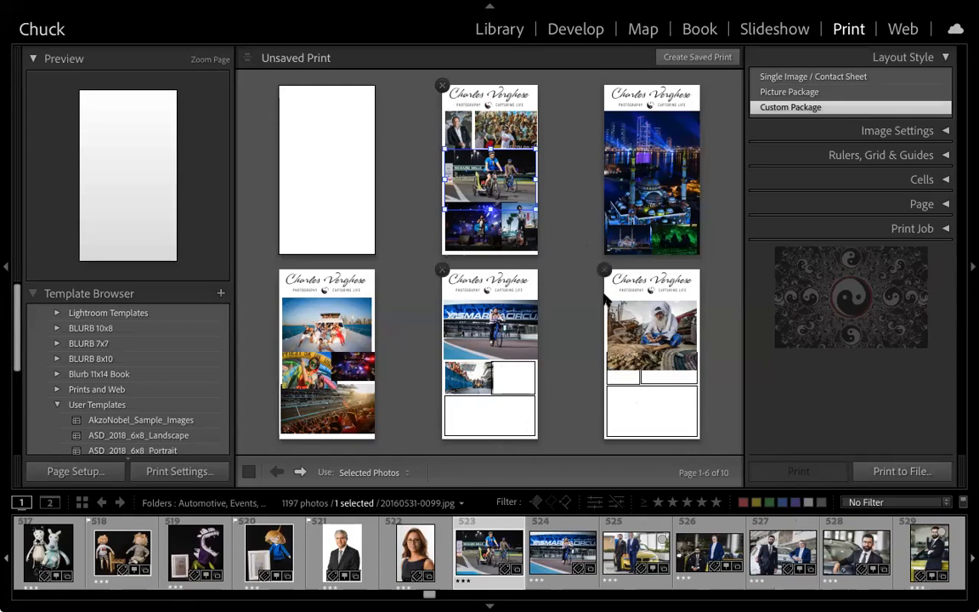
left_click(604, 295)
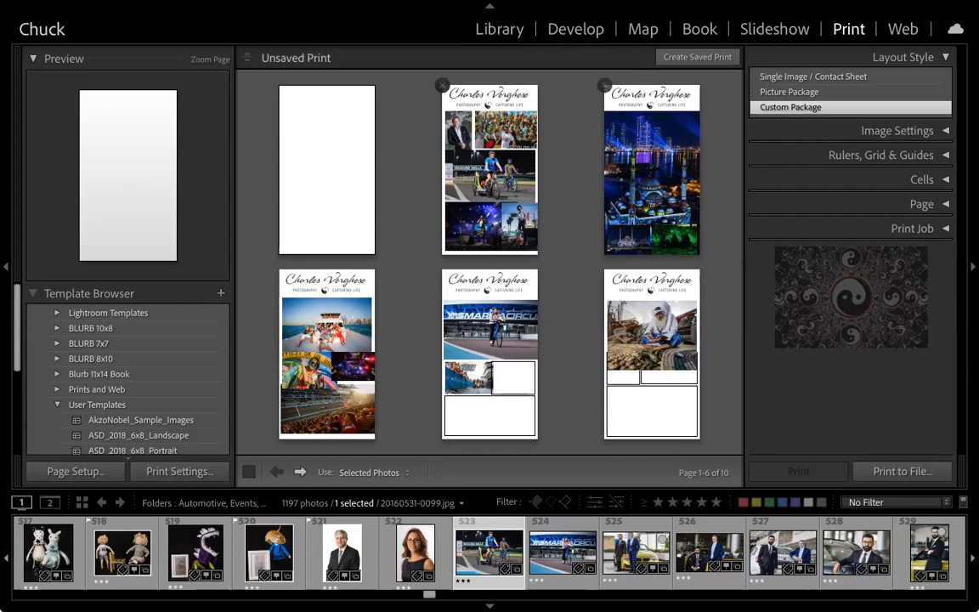
Apply the saved event photography user template to the print layout and go to its last pages, 7 and 8
scroll(174, 357, "down", 3)
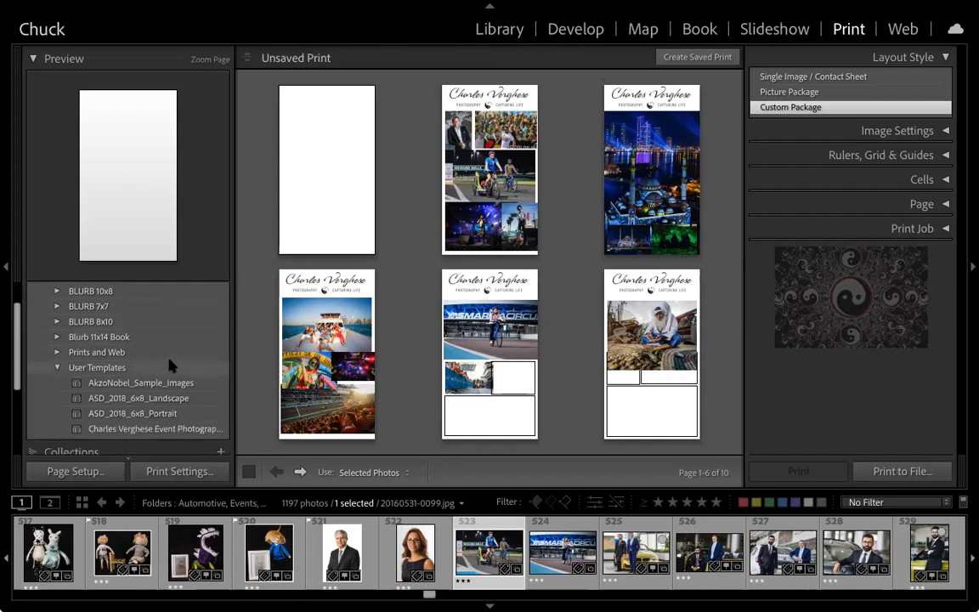
left_click(170, 407)
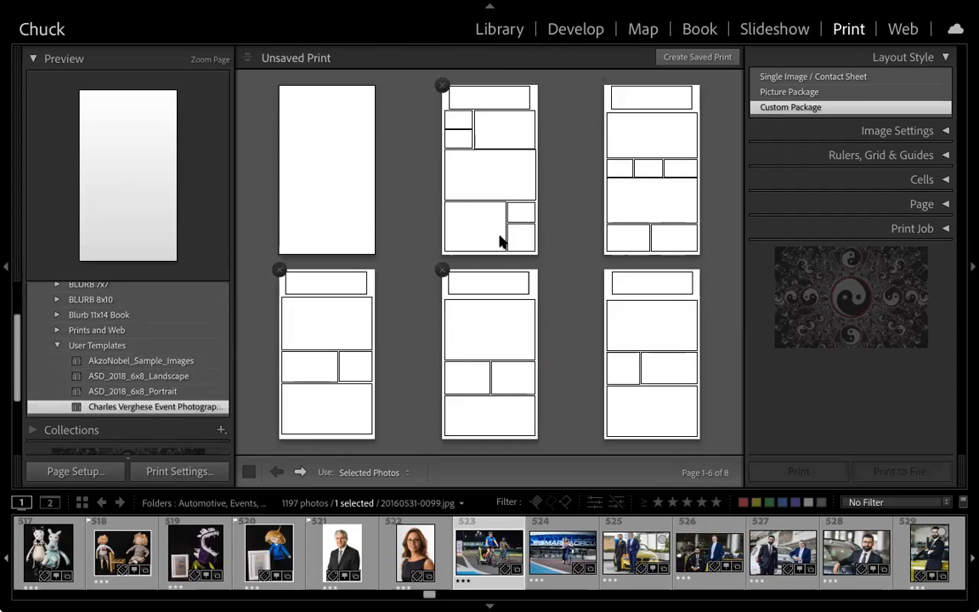
left_click(302, 472)
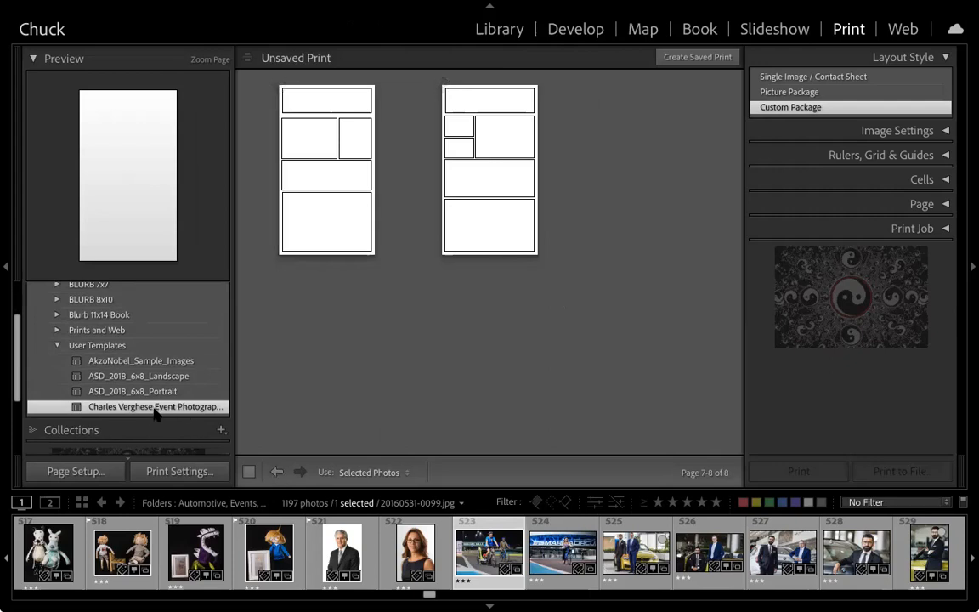
Return to pages 1-6 of the event photography layout and expand the built-in Lightroom Templates collection
left_click(276, 472)
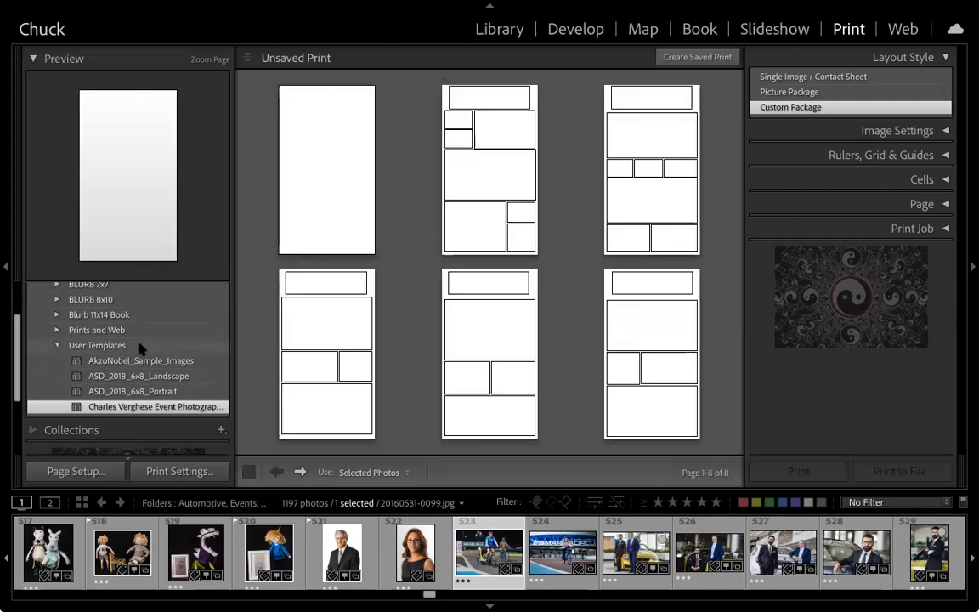
scroll(136, 345, "up", 3)
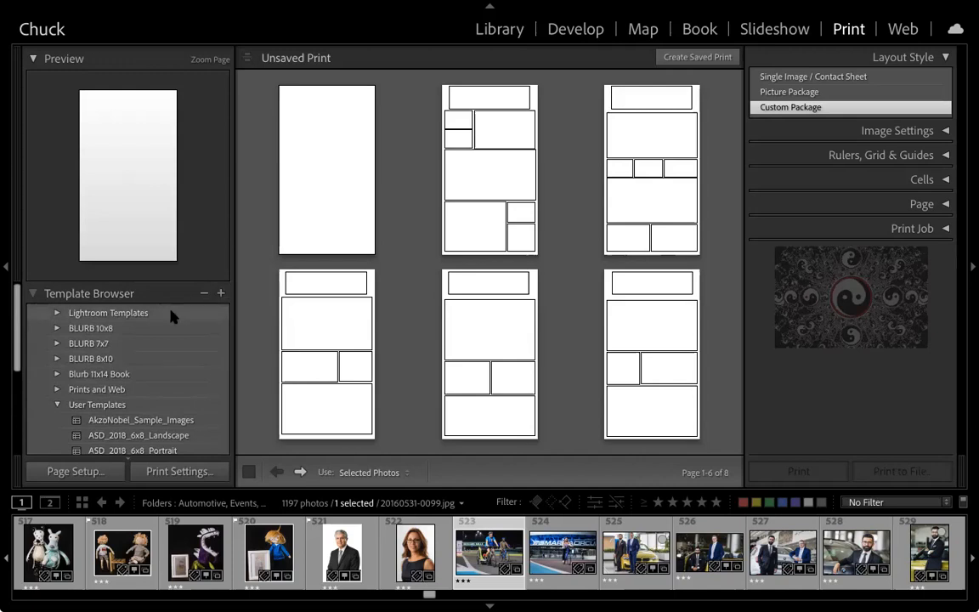
left_click(56, 318)
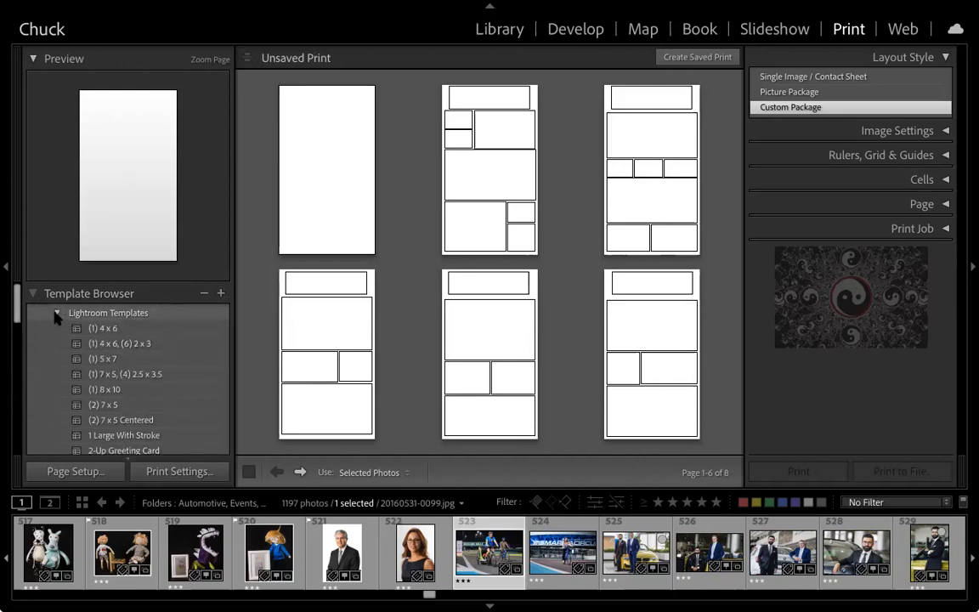
Try the built-in (1) 8 x 10, (2) 7 x 5 and 1 Large With Stroke templates on the selected photo
scroll(128, 382, "down", 3)
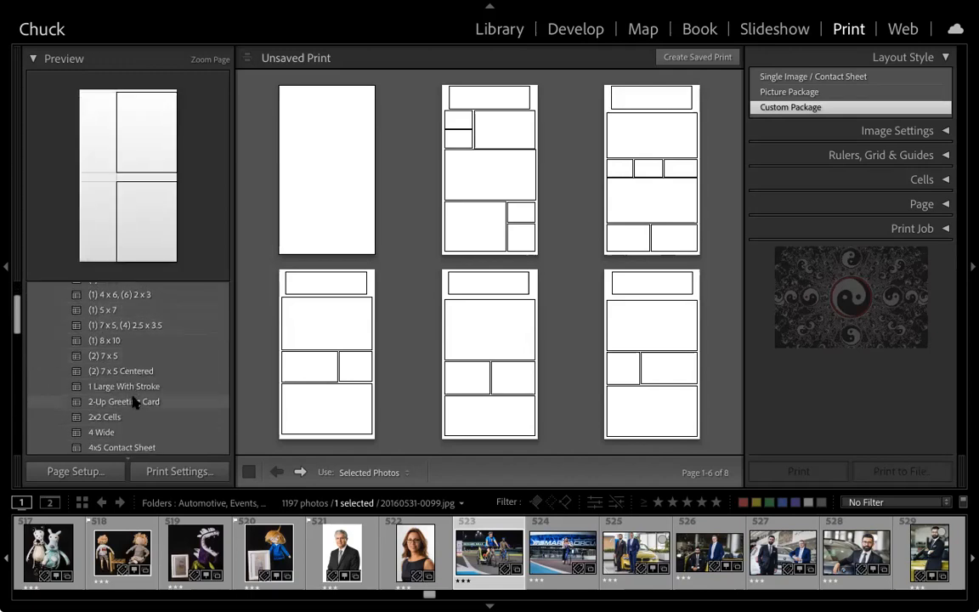
left_click(127, 341)
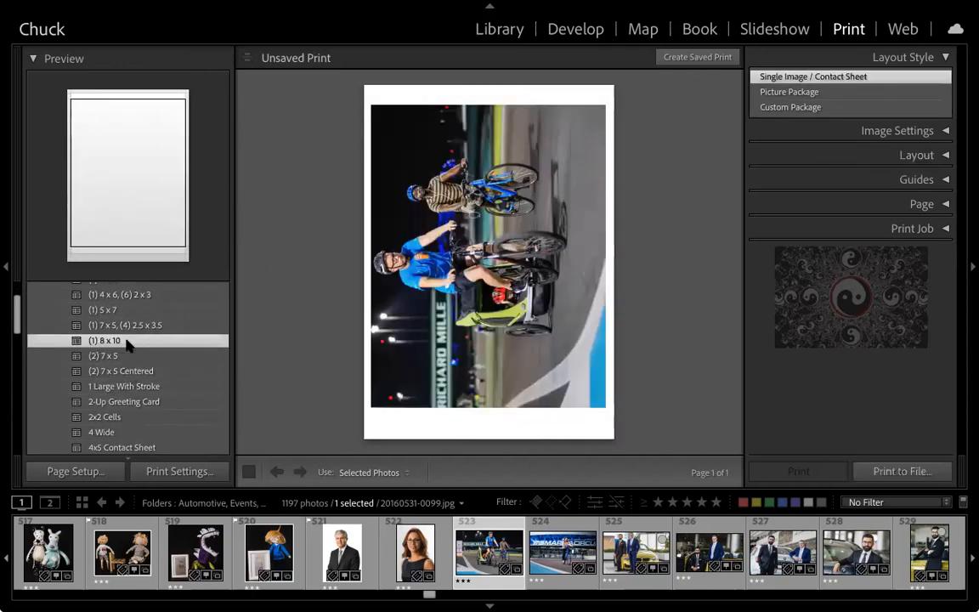
left_click(125, 357)
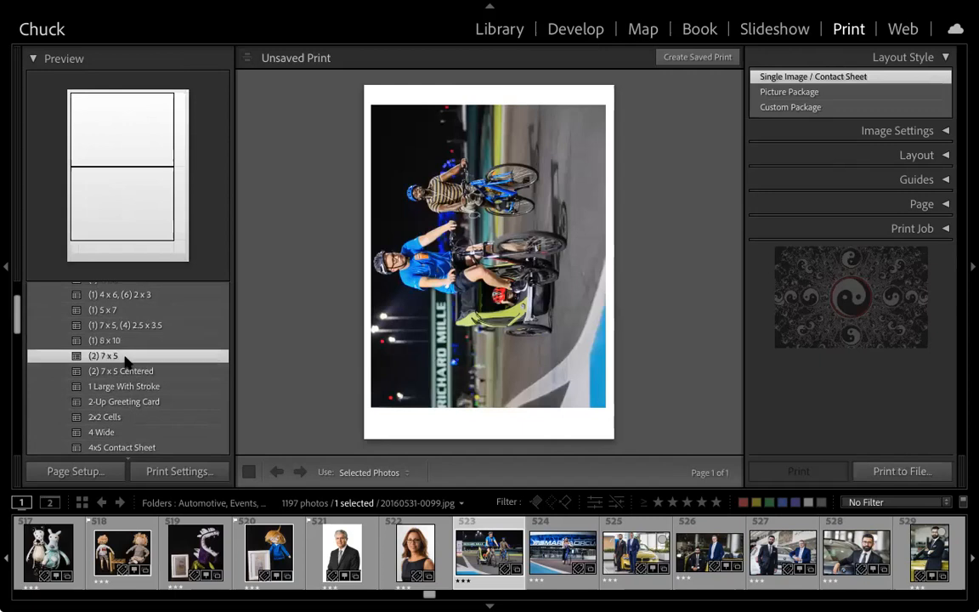
left_click(129, 387)
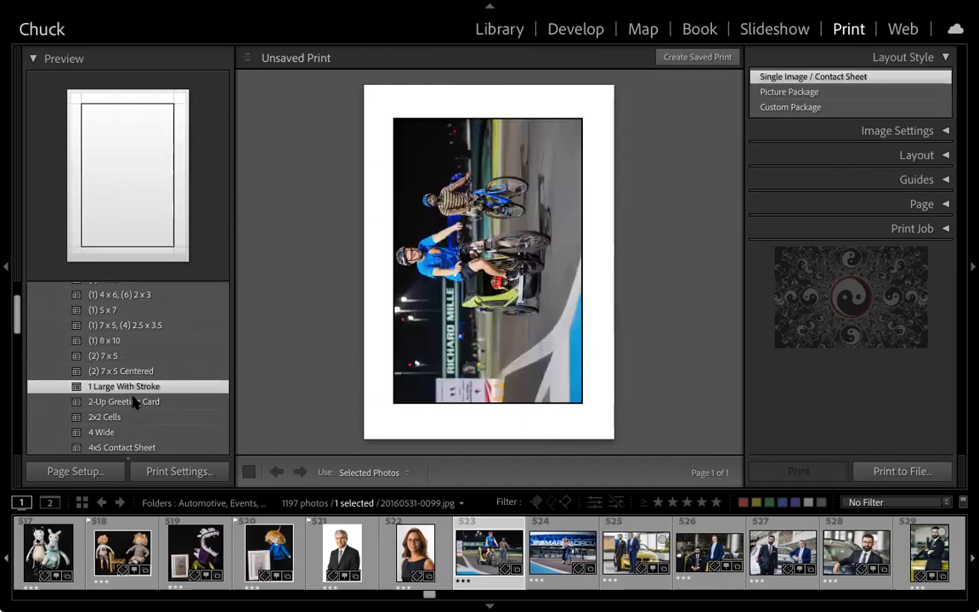
Try the multi-cell 2x2 Cells, 4 Wide, 4x5 Contact Sheet and 5x8 Contact Sheet templates on the selected photo
scroll(133, 396, "down", 1)
left_click(132, 396)
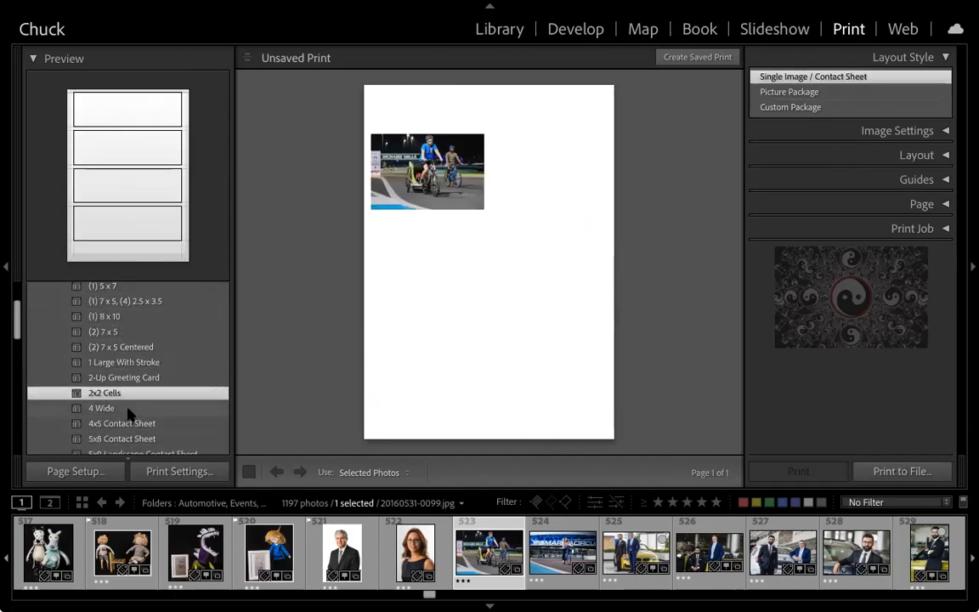
left_click(129, 410)
left_click(132, 424)
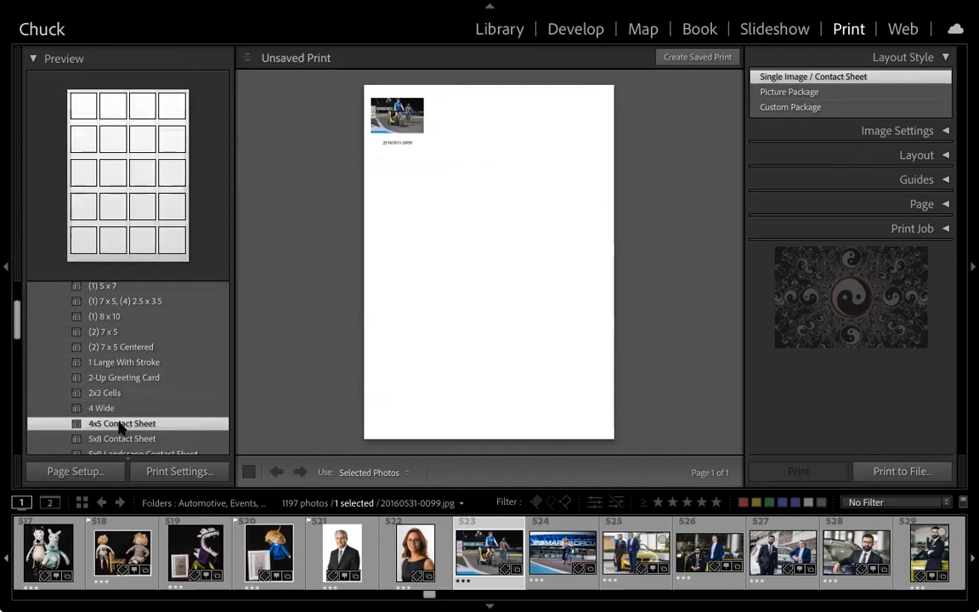
scroll(102, 399, "down", 1)
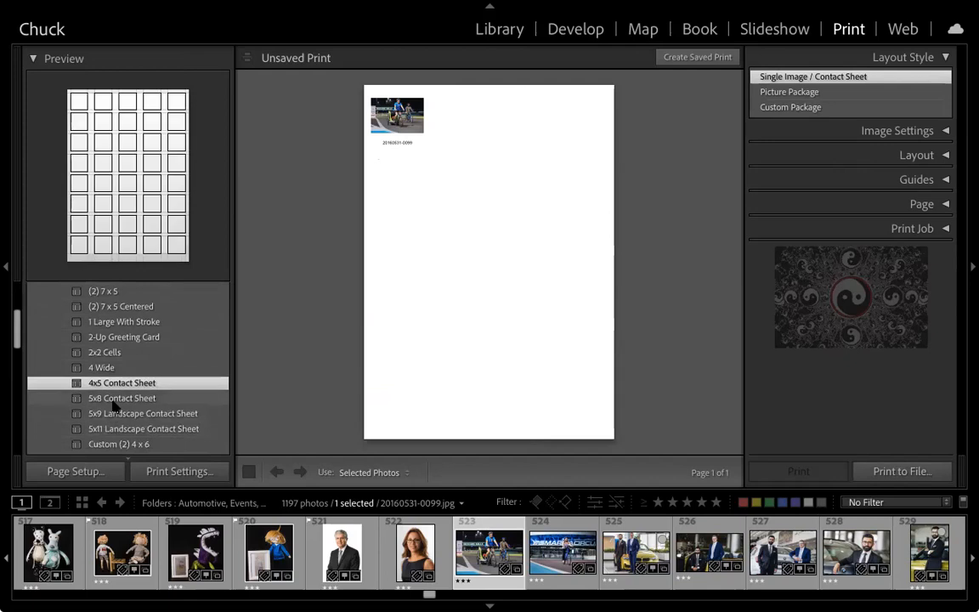
left_click(99, 403)
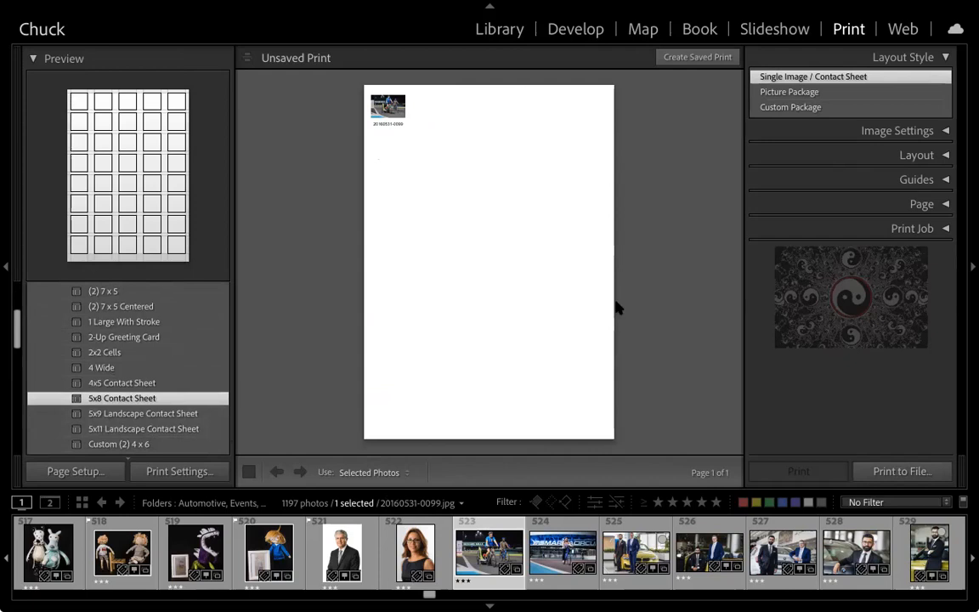
Select all photos in the filmstrip and lay them out with the 4x5 Contact Sheet template
key("ctrl+a")
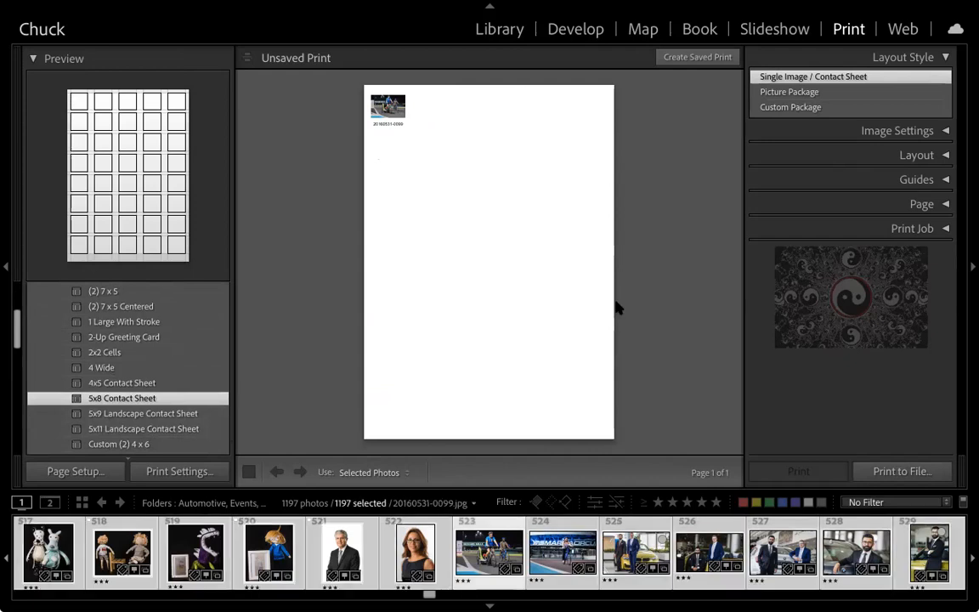
left_click(153, 384)
left_click(164, 413)
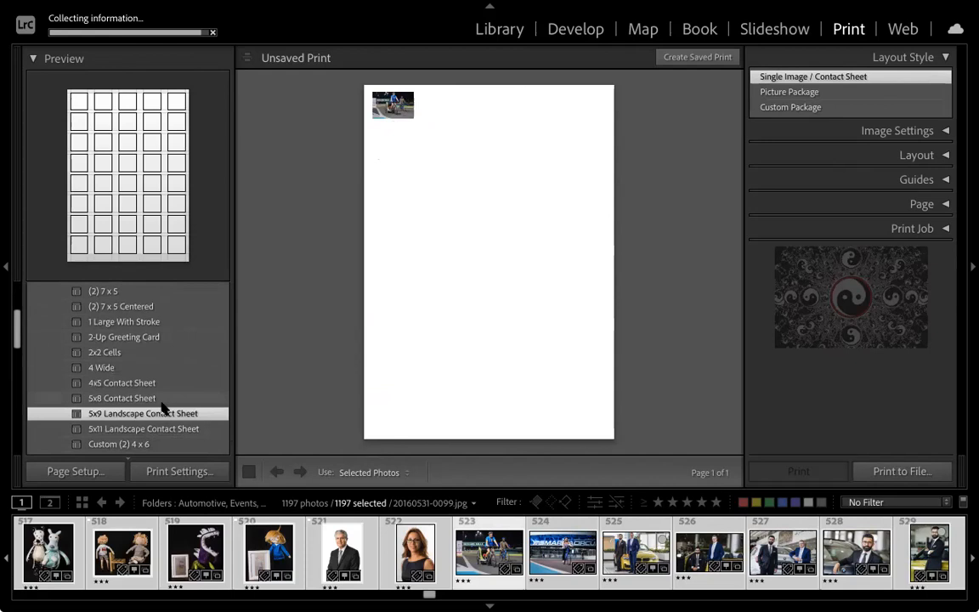
left_click(159, 397)
left_click(188, 382)
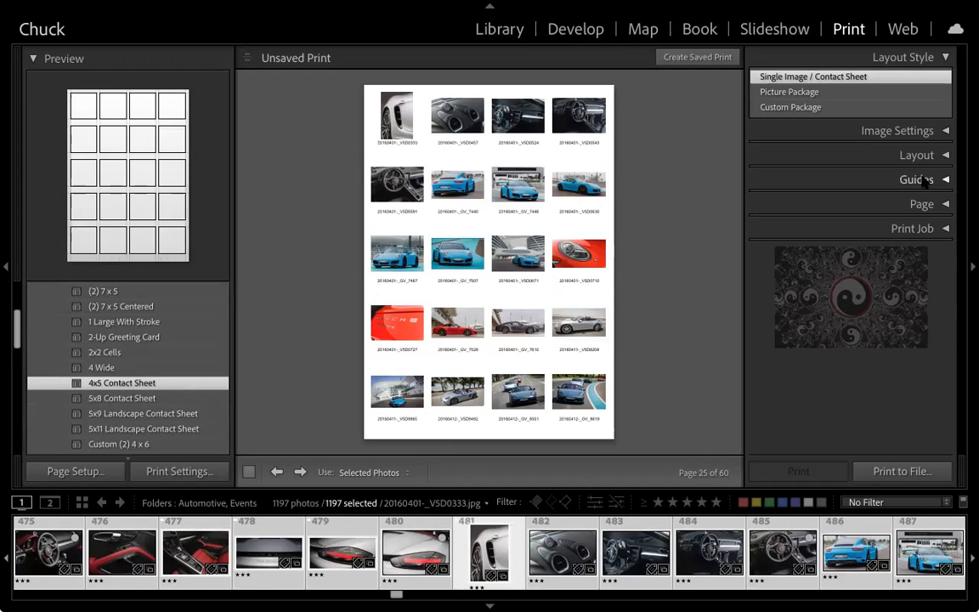
Compare the contact sheet page with its guides shown and hidden, leaving the guides off
left_click(923, 181)
left_click(762, 203)
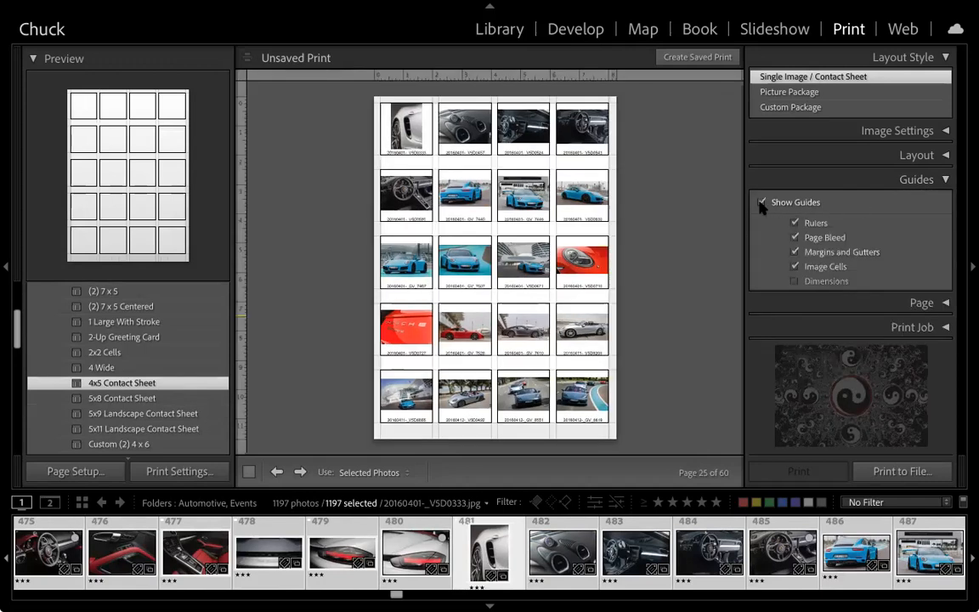
left_click(761, 204)
left_click(762, 204)
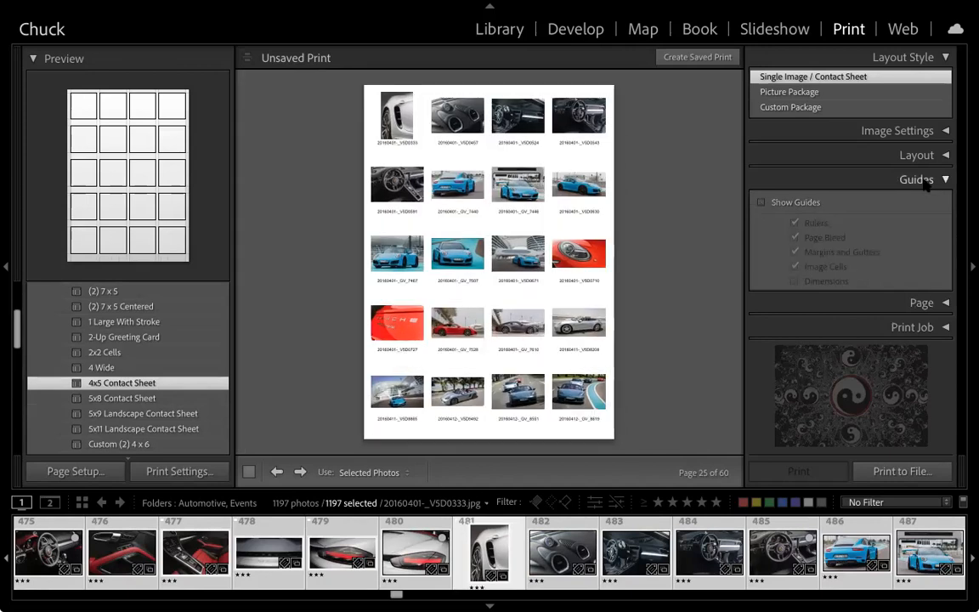
left_click(762, 205)
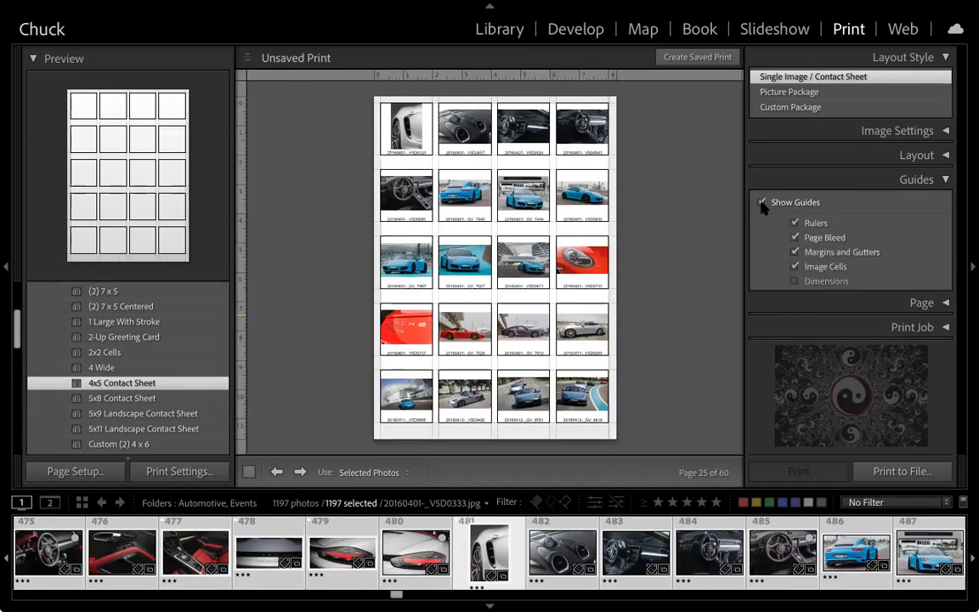
left_click(762, 205)
left_click(846, 179)
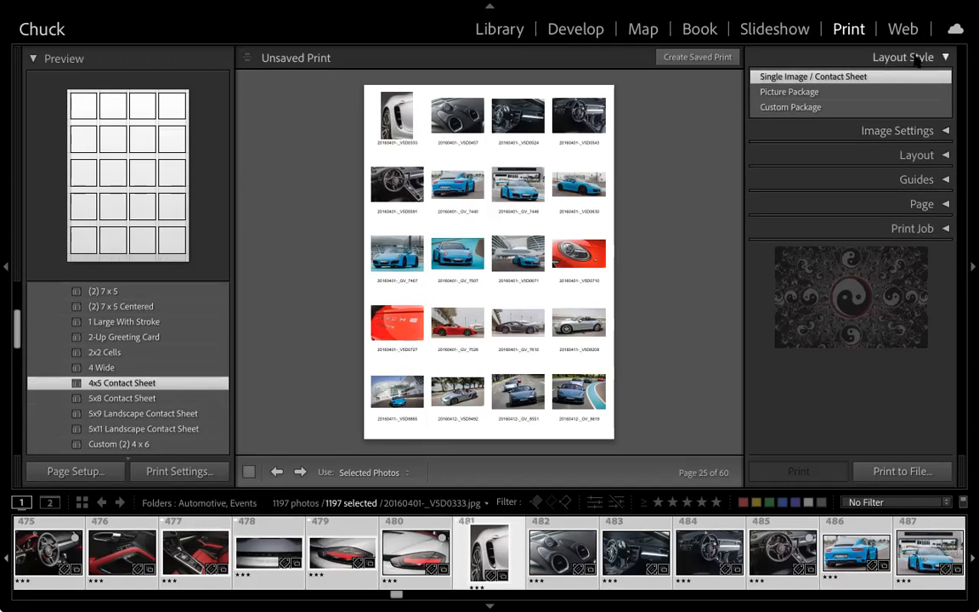
Collapse the layout style options and turn on the guides for the contact sheet
left_click(821, 55)
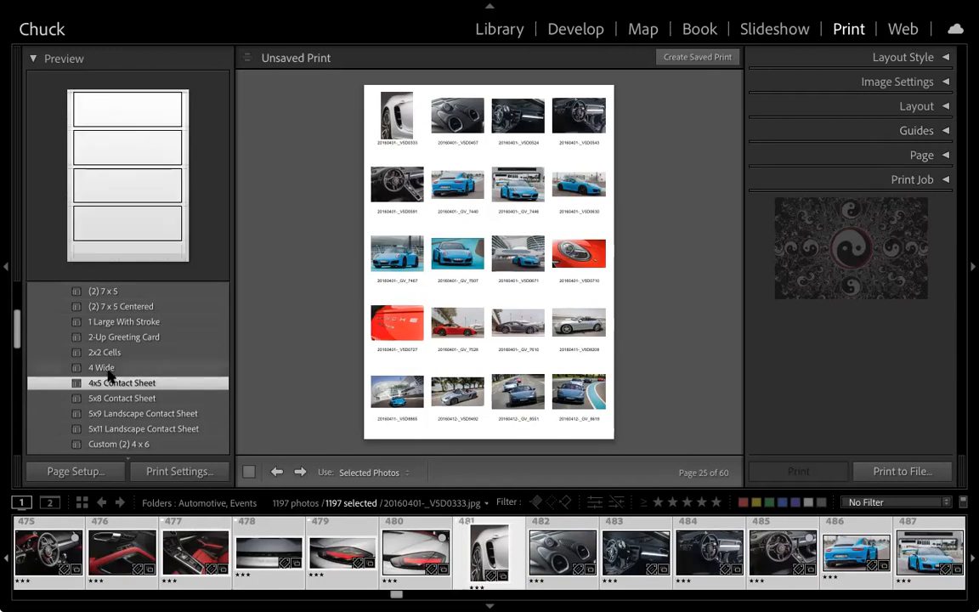
scroll(123, 374, "up", 3)
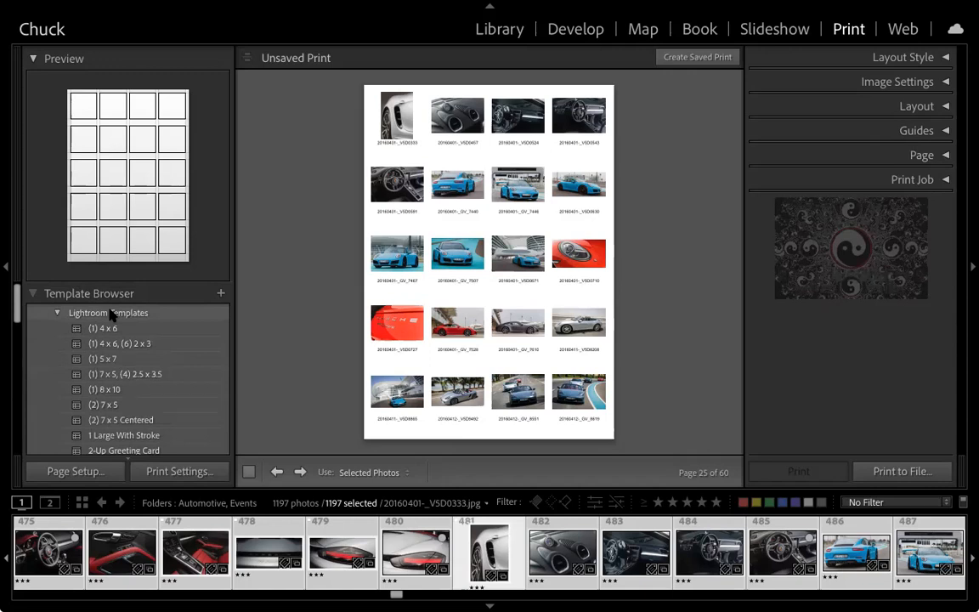
left_click(892, 131)
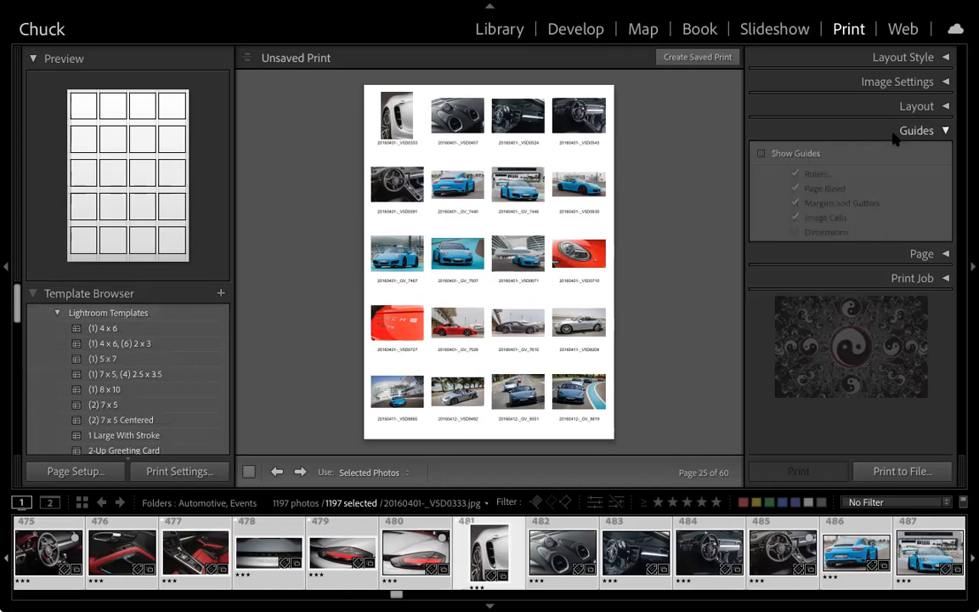
left_click(763, 154)
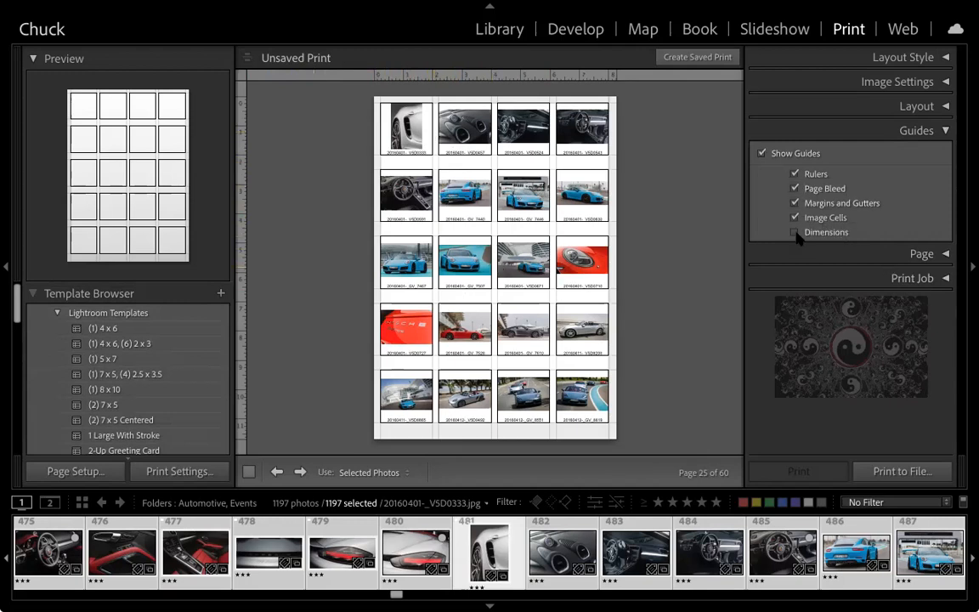
Examine the contact sheet's image settings, margins, page grid, cell spacing and size, guides and page options
left_click(918, 82)
left_click(889, 192)
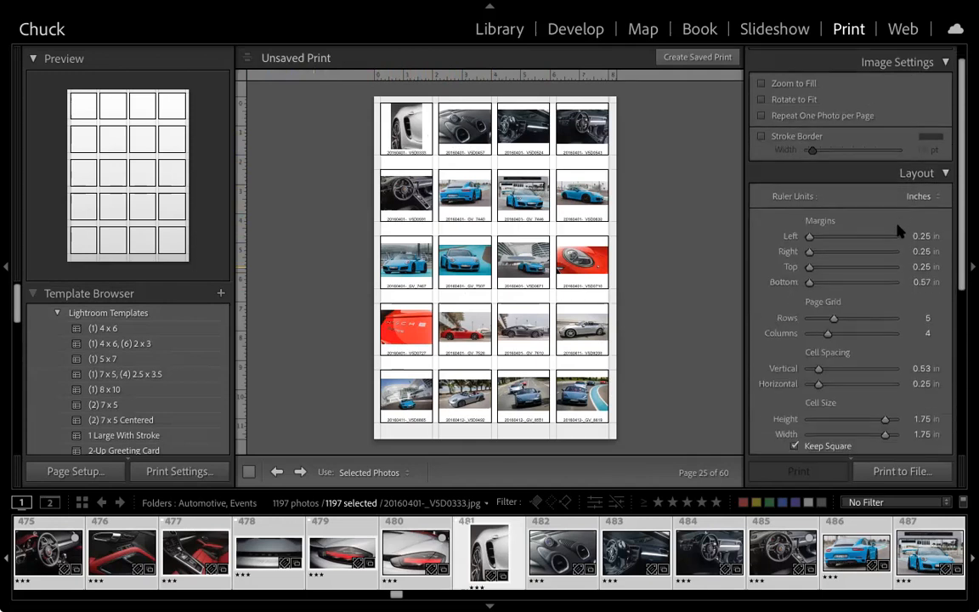
scroll(877, 321, "down", 5)
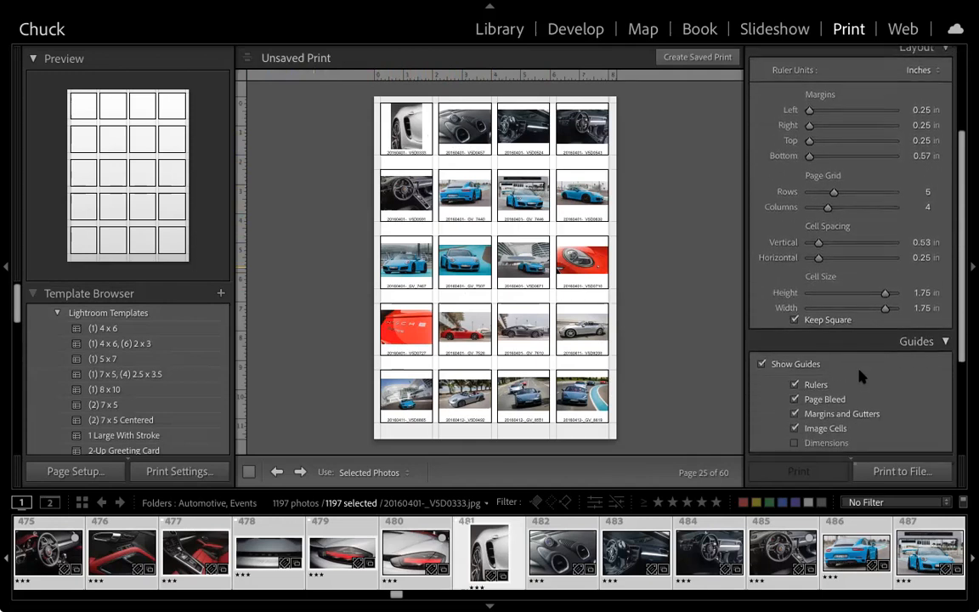
scroll(861, 377, "down", 5)
left_click(920, 301)
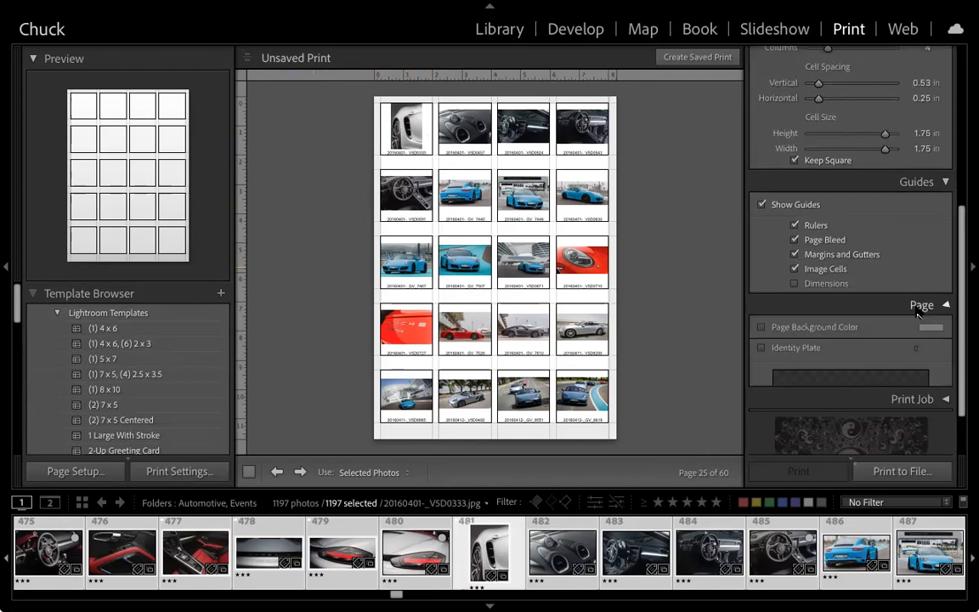
scroll(868, 324, "down", 5)
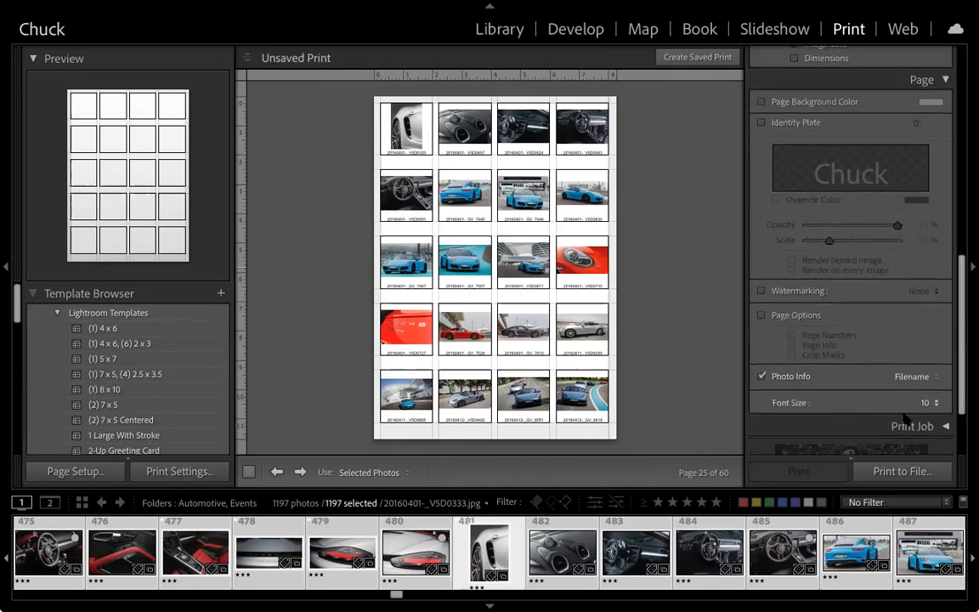
scroll(876, 368, "up", 8)
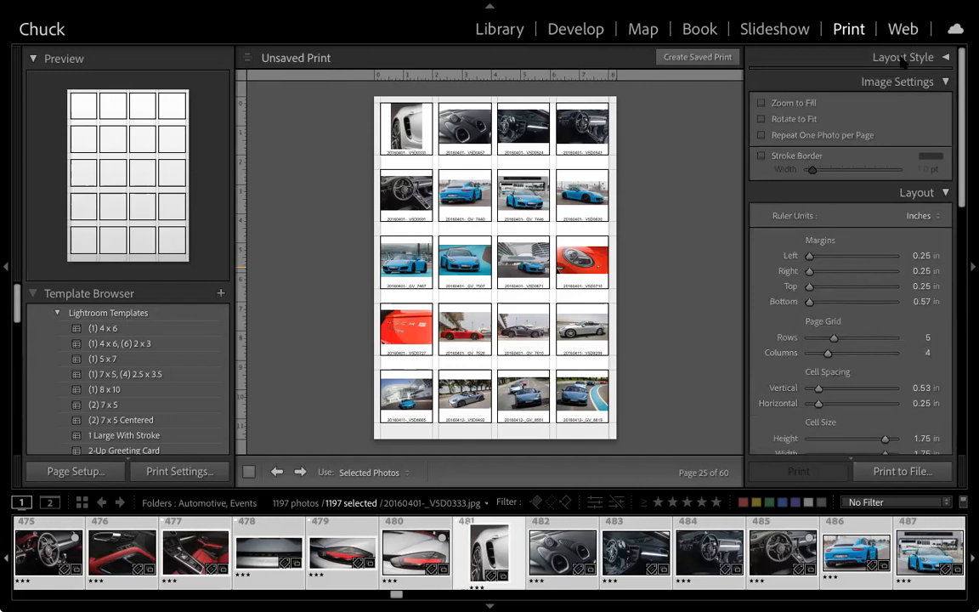
Switch briefly to the Web module, return to Print, and review the contact sheet's layout style and layout settings
key("ctrl+alt+7")
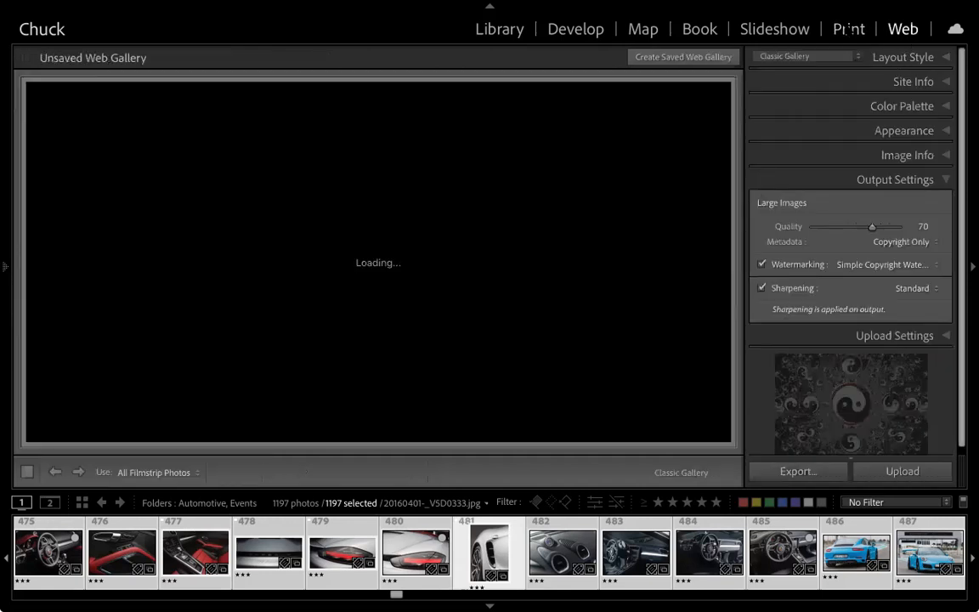
left_click(849, 31)
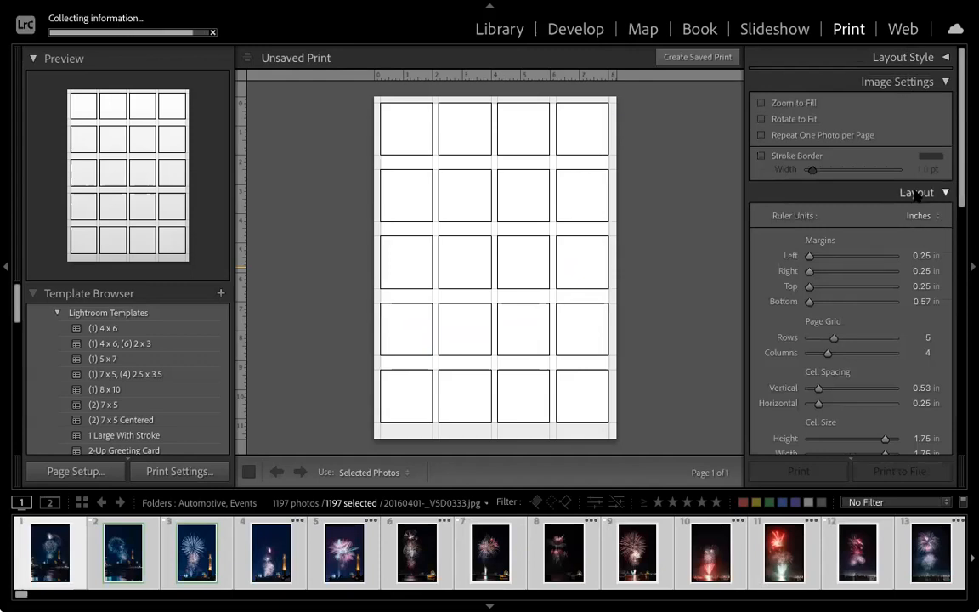
left_click(905, 58)
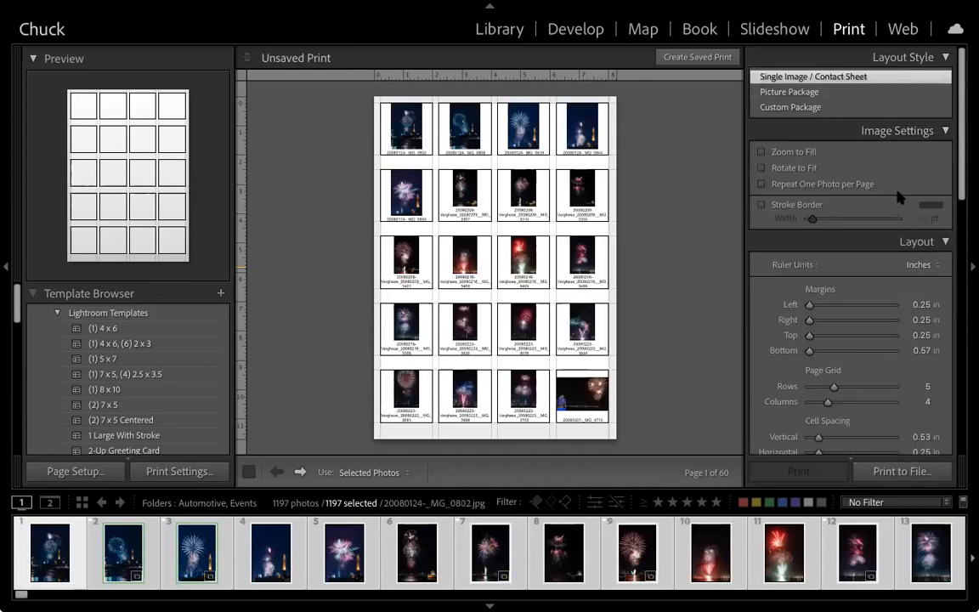
scroll(843, 211, "down", 1)
scroll(844, 211, "down", 5)
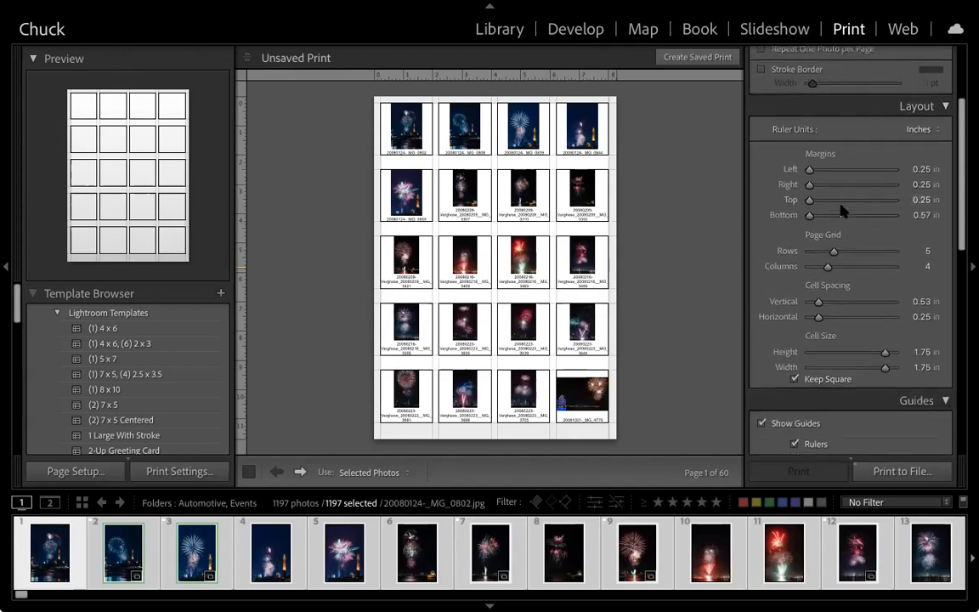
Toggle the Image Cells guide off and back on, and open the contact sheet's page settings for review
scroll(841, 210, "down", 1)
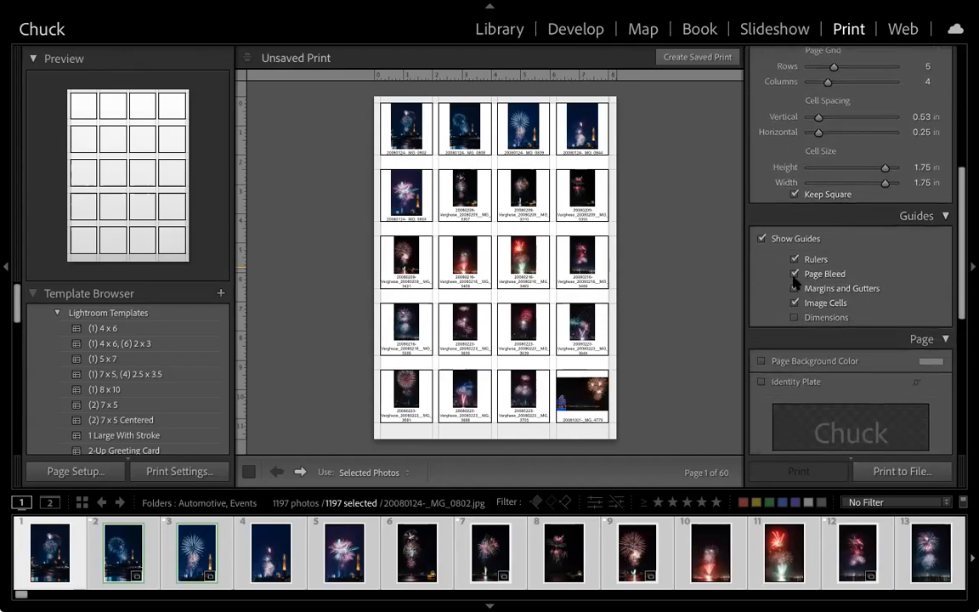
left_click(794, 304)
left_click(795, 304)
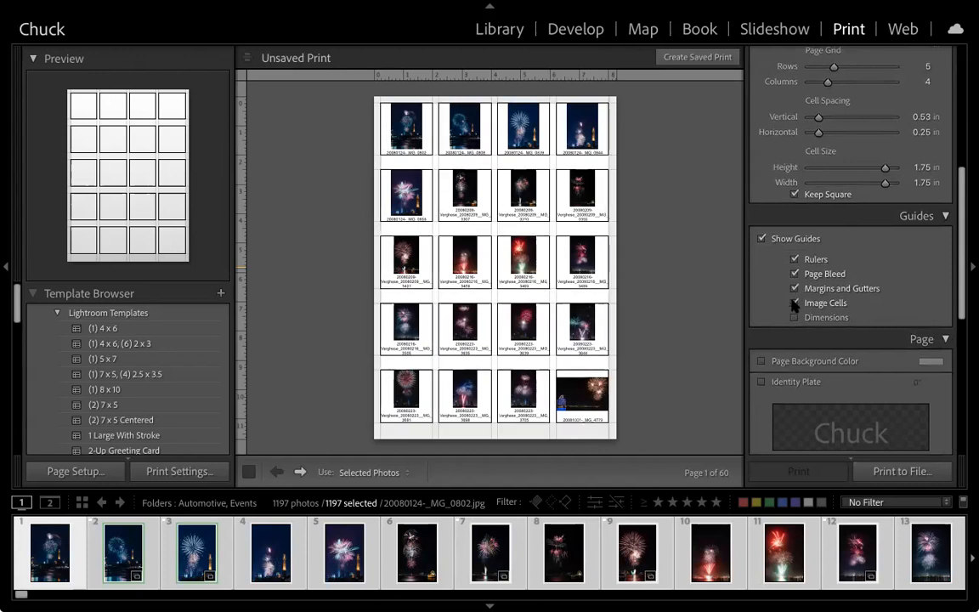
left_click(915, 217)
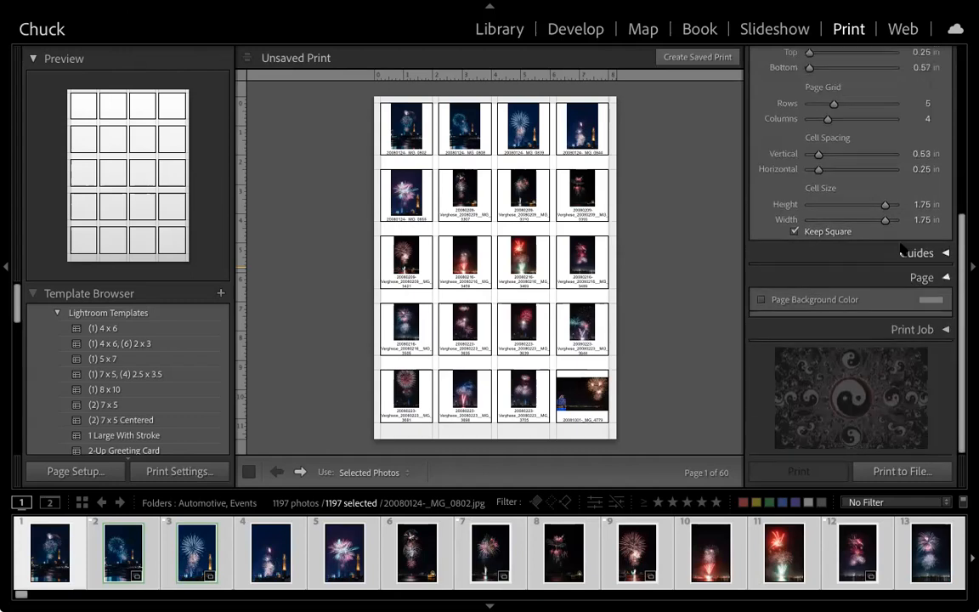
left_click(908, 302)
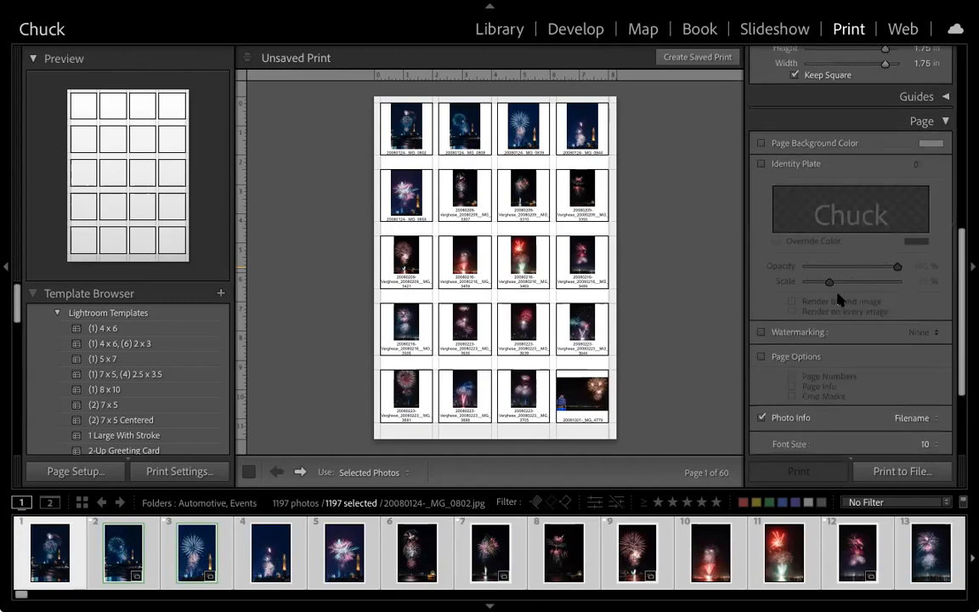
Review the contact sheet's page options and print job settings, then collapse the Page, Print Job, Layout and Image Settings sections
scroll(823, 289, "down", 2)
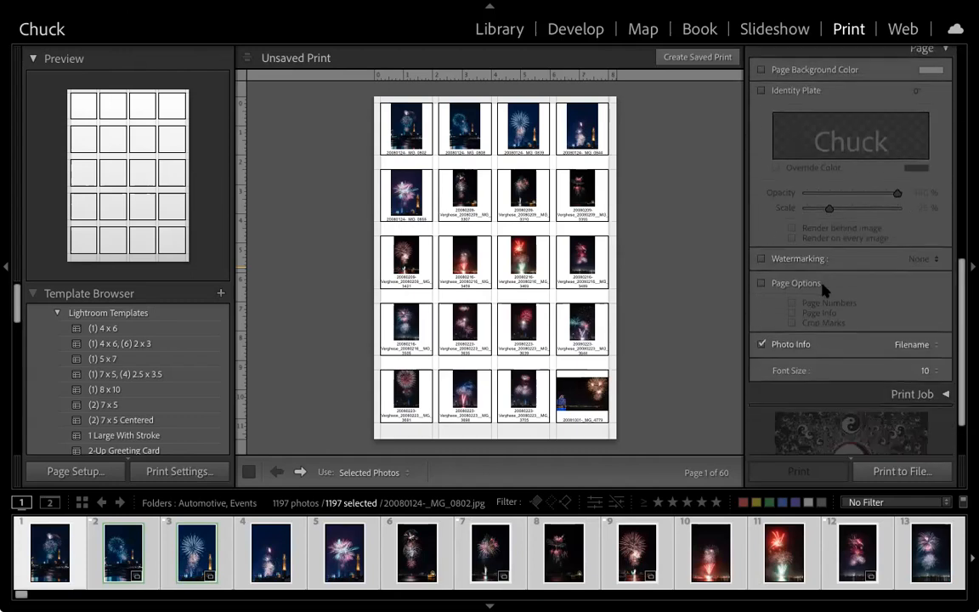
scroll(825, 289, "up", 2)
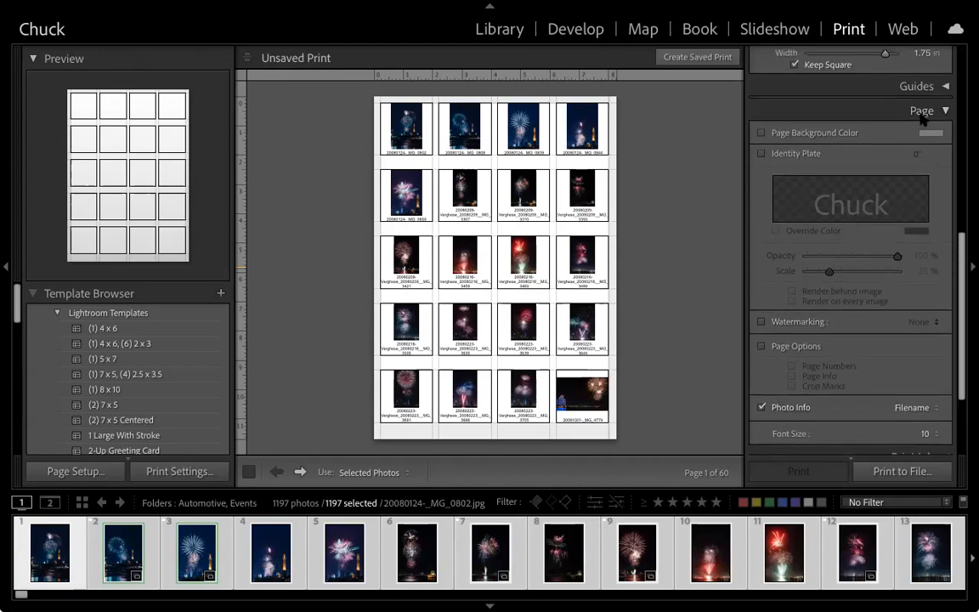
left_click(922, 111)
left_click(914, 331)
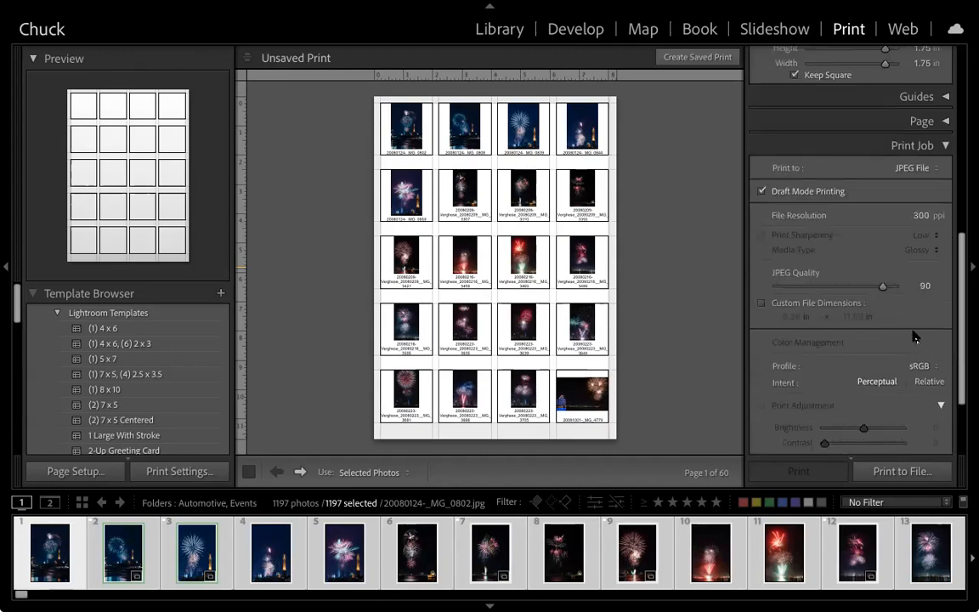
scroll(850, 272, "down", 2)
scroll(850, 272, "up", 3)
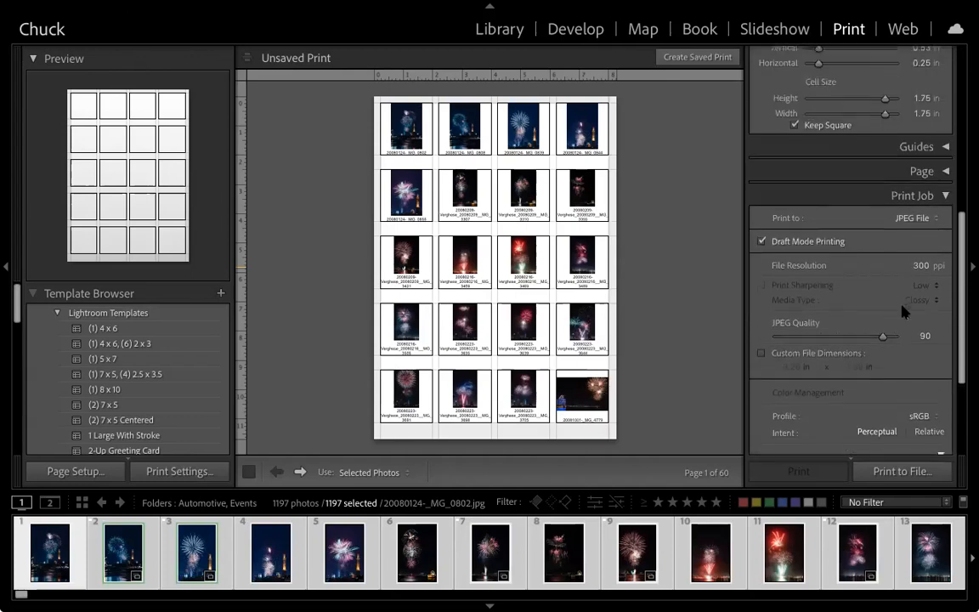
left_click(920, 200)
scroll(896, 273, "up", 5)
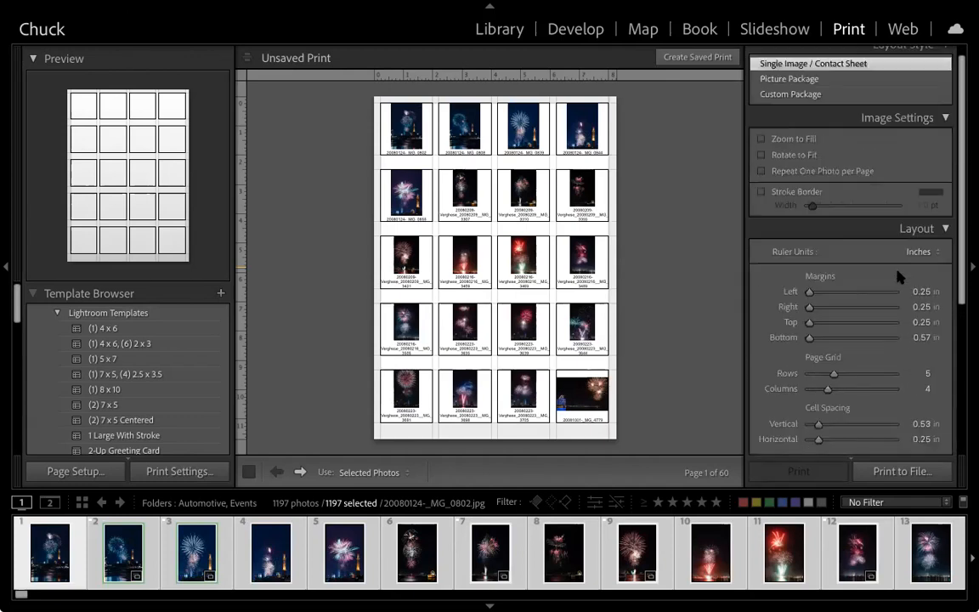
left_click(918, 243)
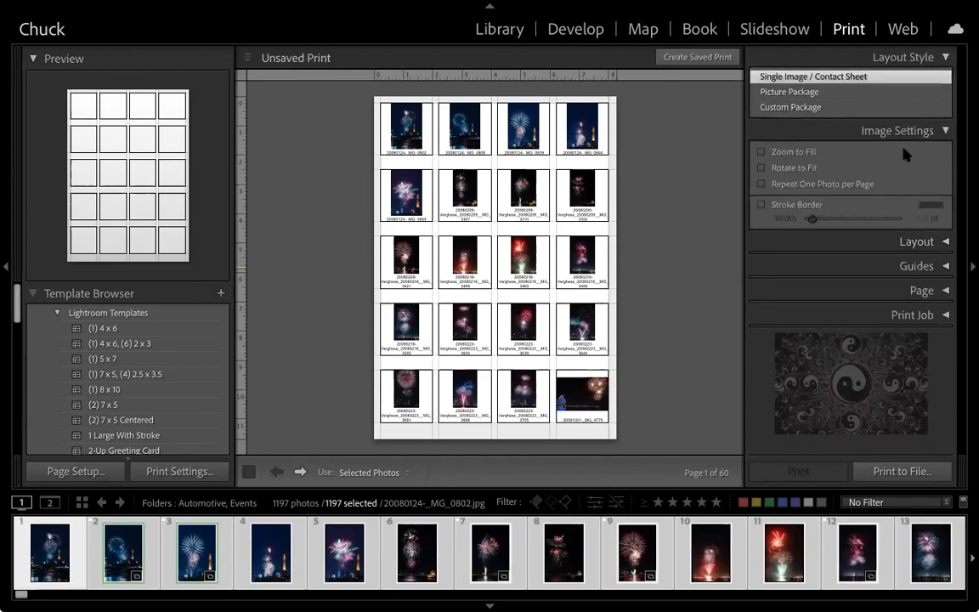
left_click(812, 129)
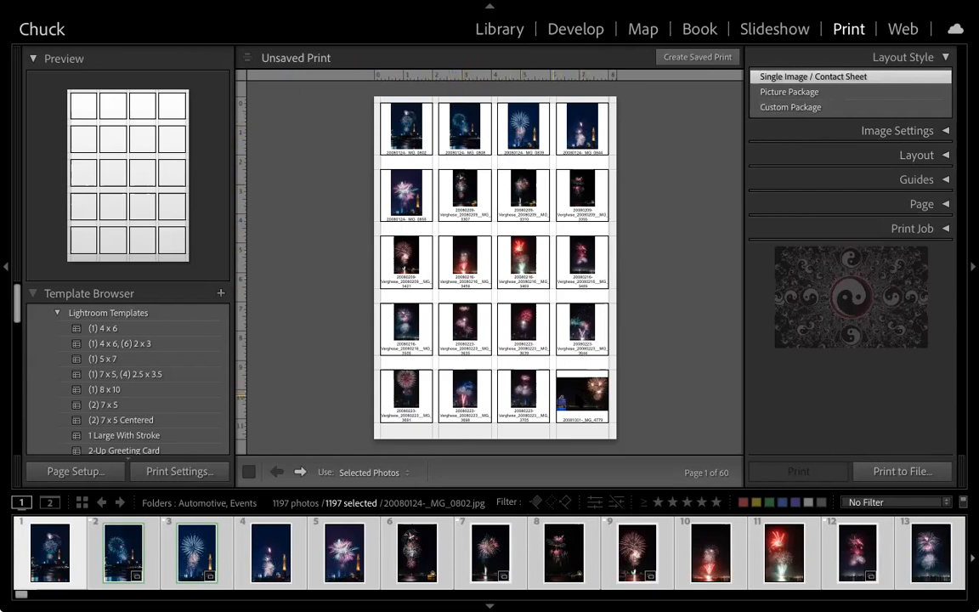
Turn off the guides for the contact sheet and collapse the guide options
left_click(922, 183)
left_click(775, 206)
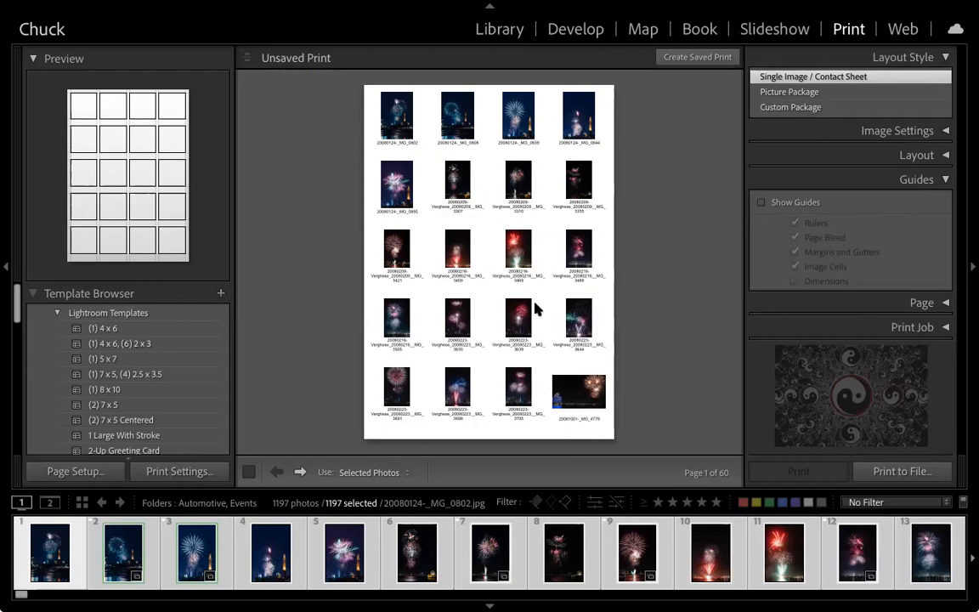
left_click(918, 180)
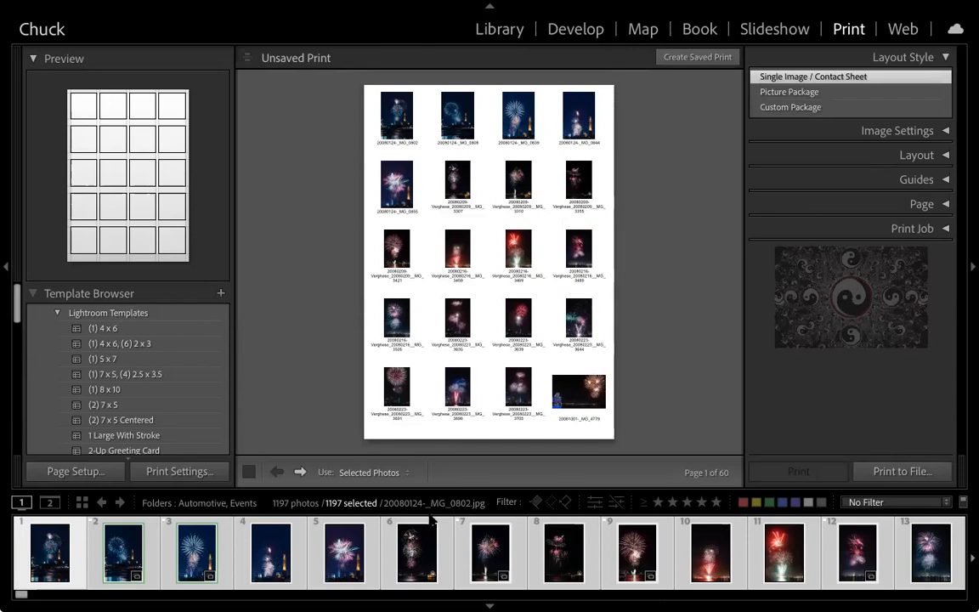
Page forward through the contact sheet to page 3 to check its layout
scroll(476, 544, "down", 5)
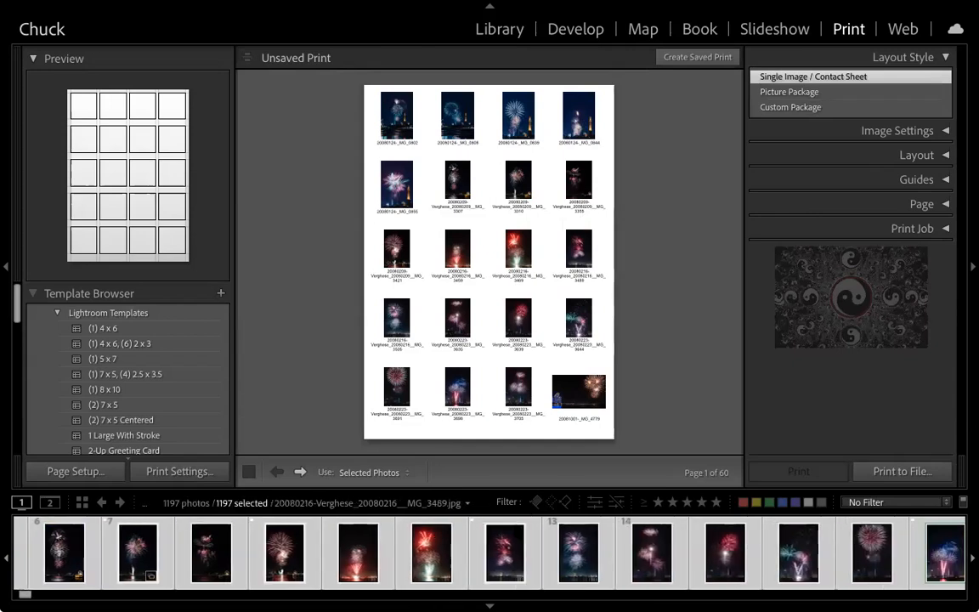
left_click(300, 472)
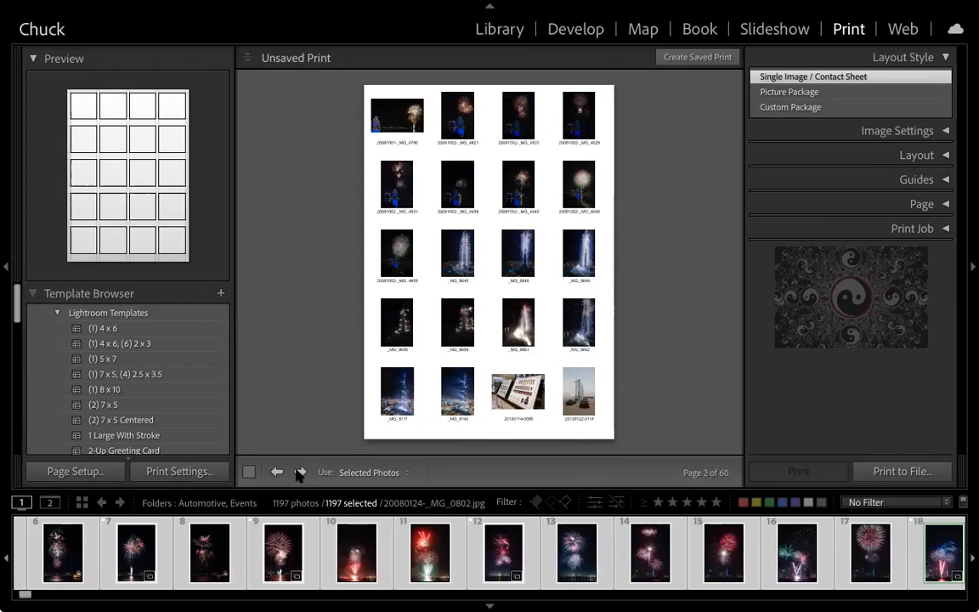
left_click(300, 471)
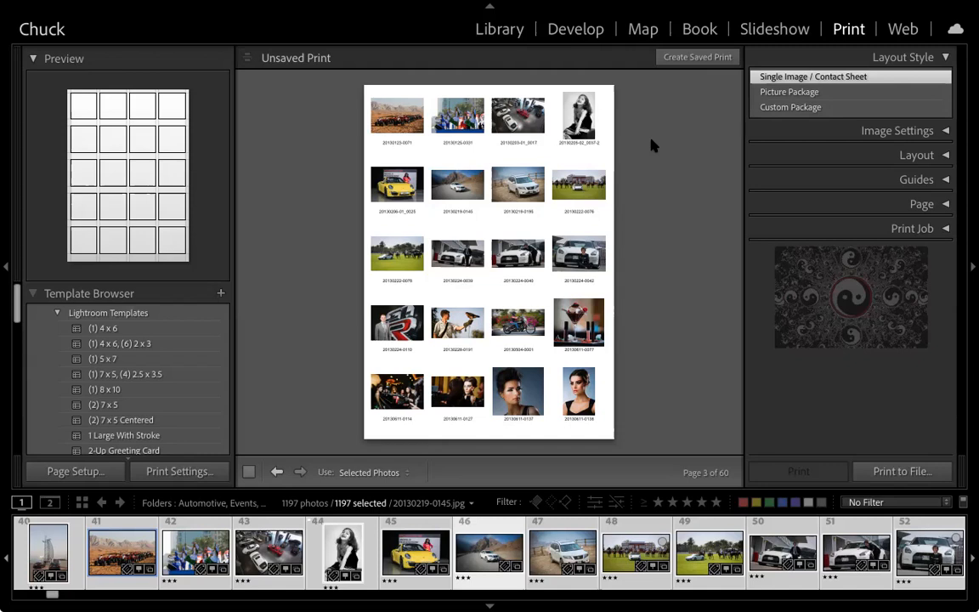
Switch the layout style to Custom Package and look through its pages
left_click(798, 108)
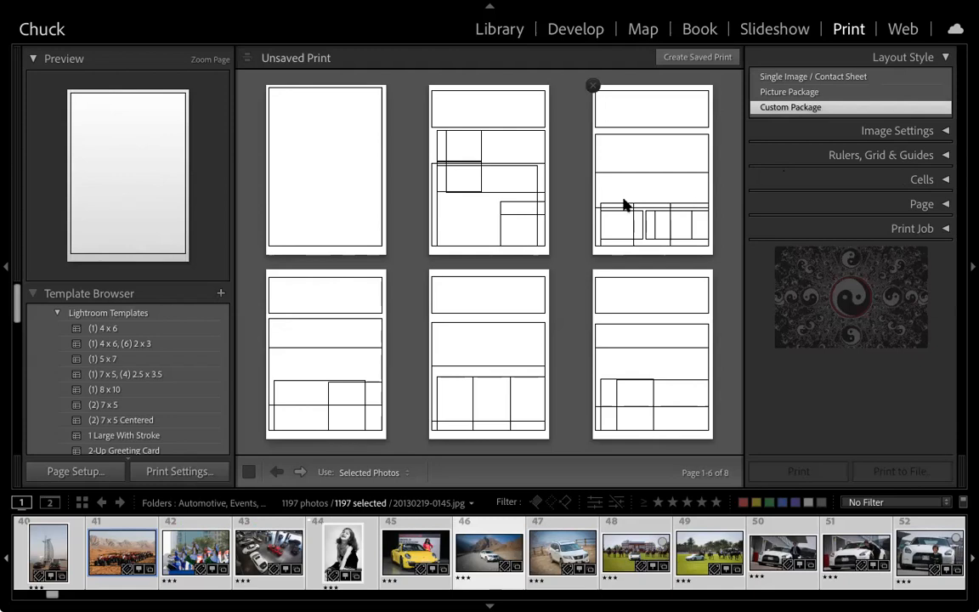
scroll(136, 408, "down", 5)
scroll(141, 425, "up", 10)
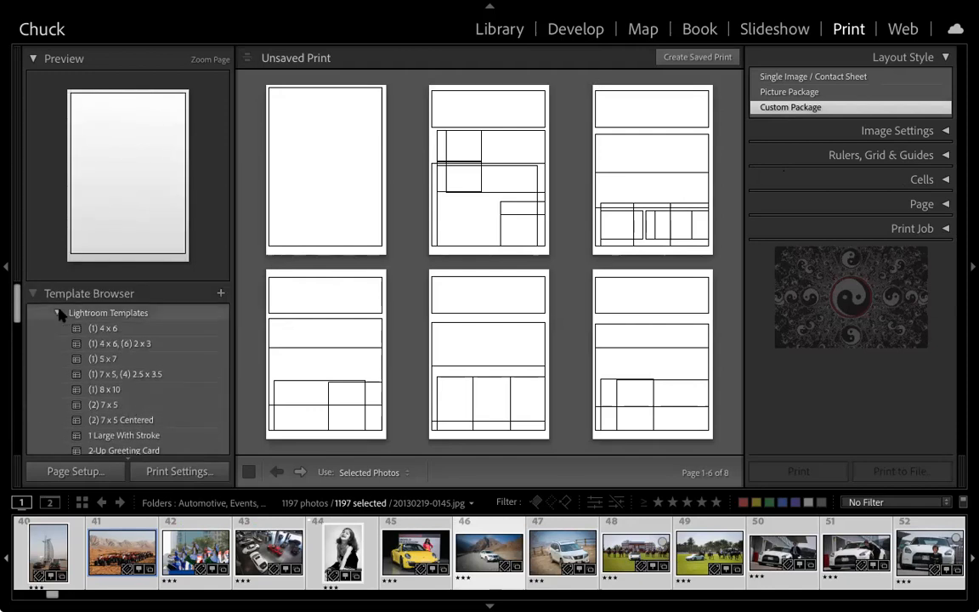
Collapse the Lightroom Templates and try the event photography and ASD_2018_6x8_Landscape user templates, with Picture Package in between
left_click(57, 314)
scroll(128, 408, "down", 3)
left_click(129, 410)
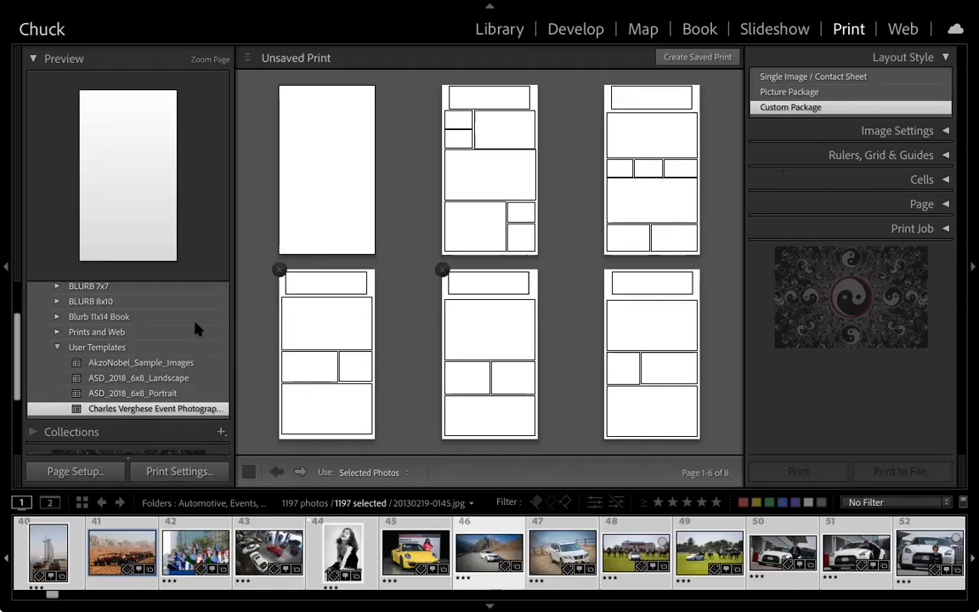
left_click(806, 91)
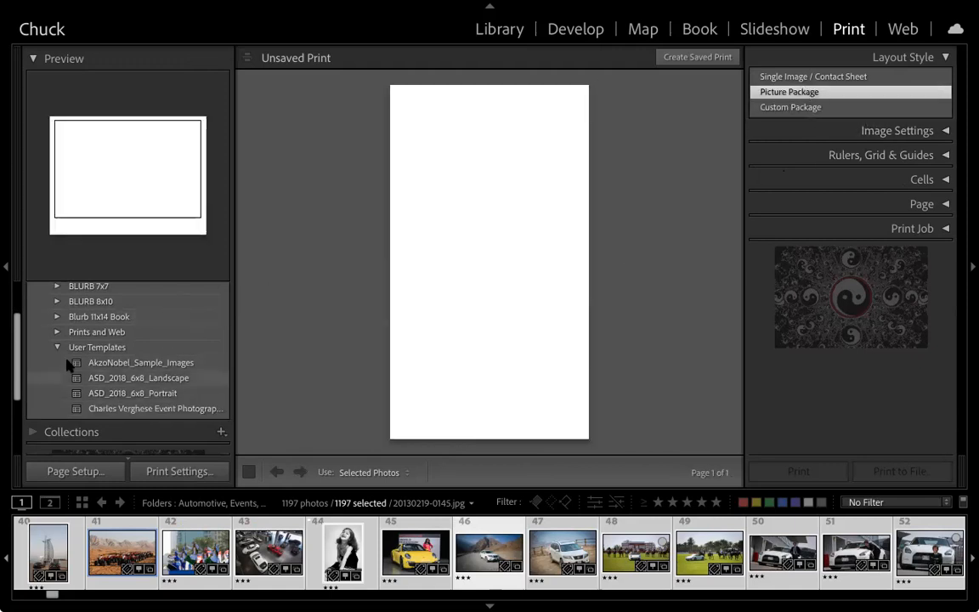
left_click(119, 382)
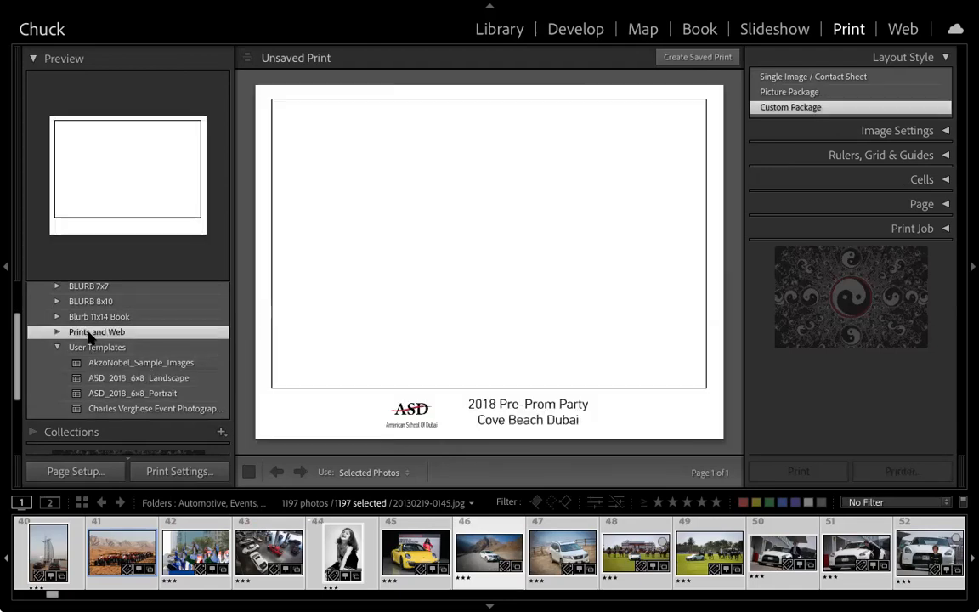
Try the Front Cover and One Up Page templates from the Blurb 11x14 Book folder, then collapse the folder
left_click(57, 317)
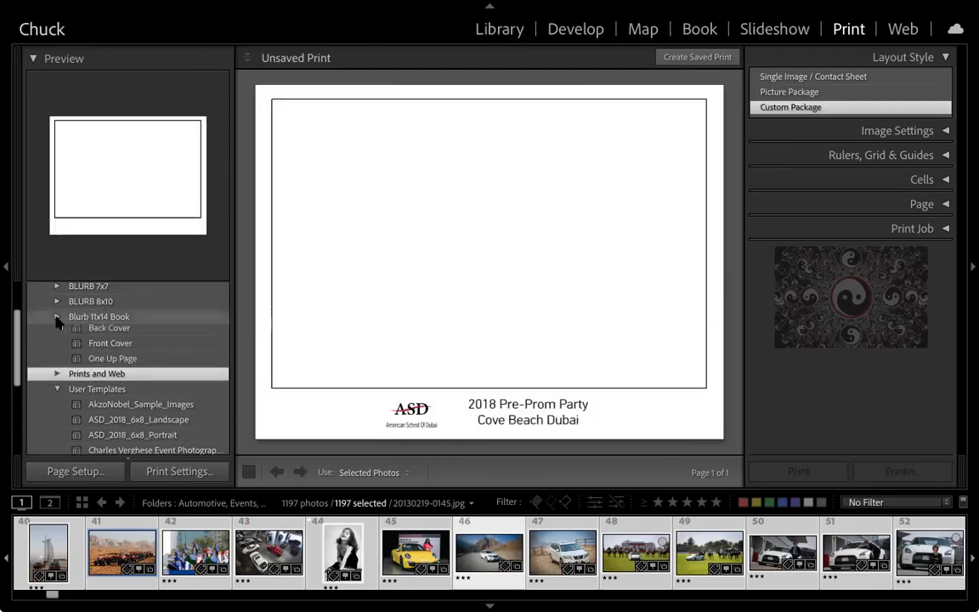
left_click(102, 346)
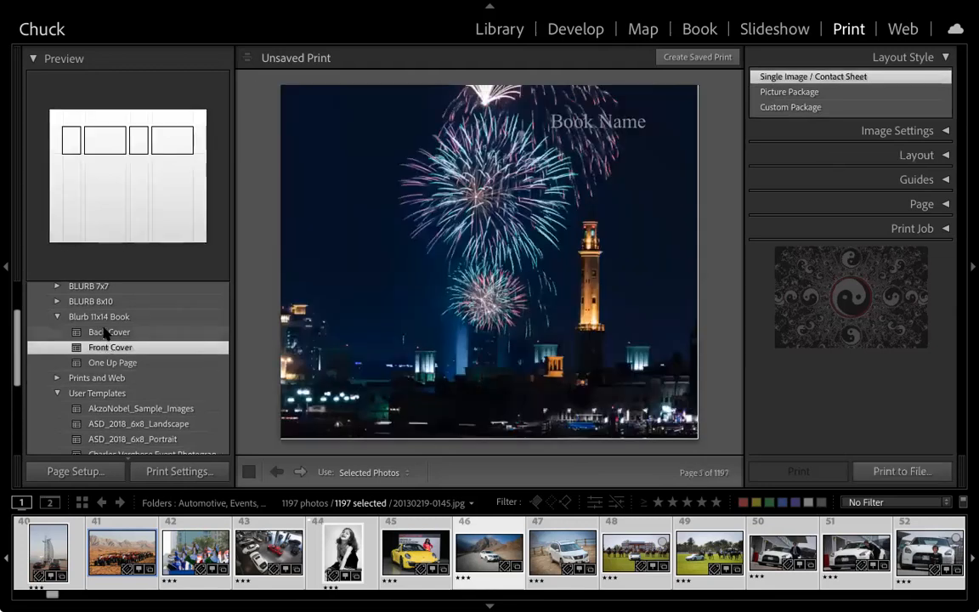
left_click(109, 362)
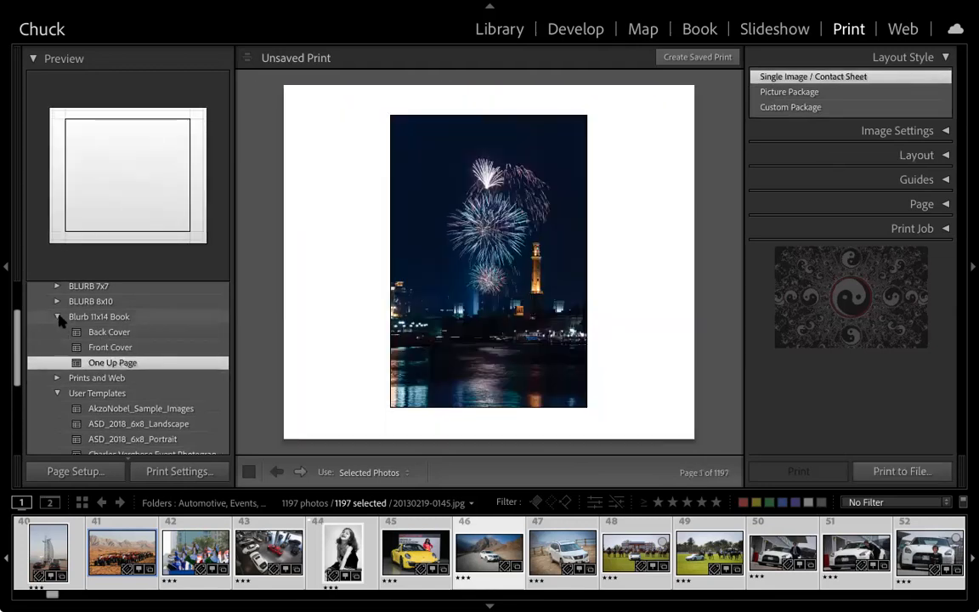
left_click(57, 316)
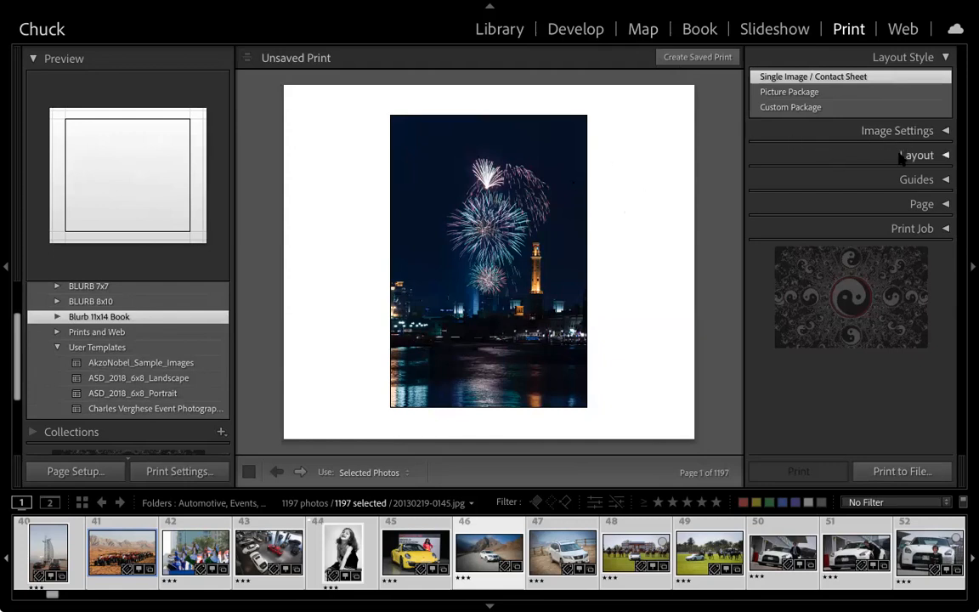
Examine the One Up Page template's margins, page grid and cell size, then collapse the layout settings
left_click(837, 155)
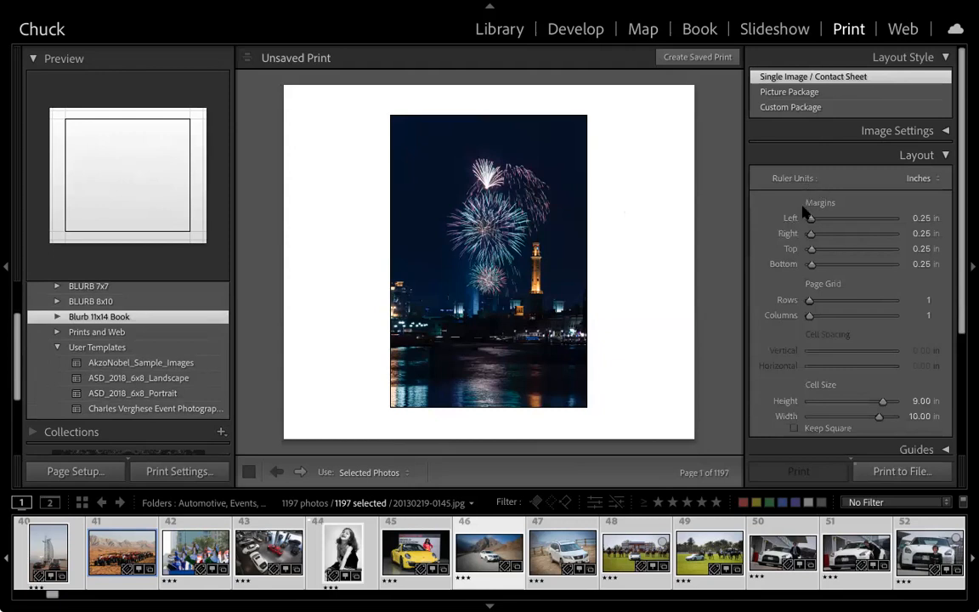
scroll(801, 245, "down", 1)
scroll(803, 245, "down", 5)
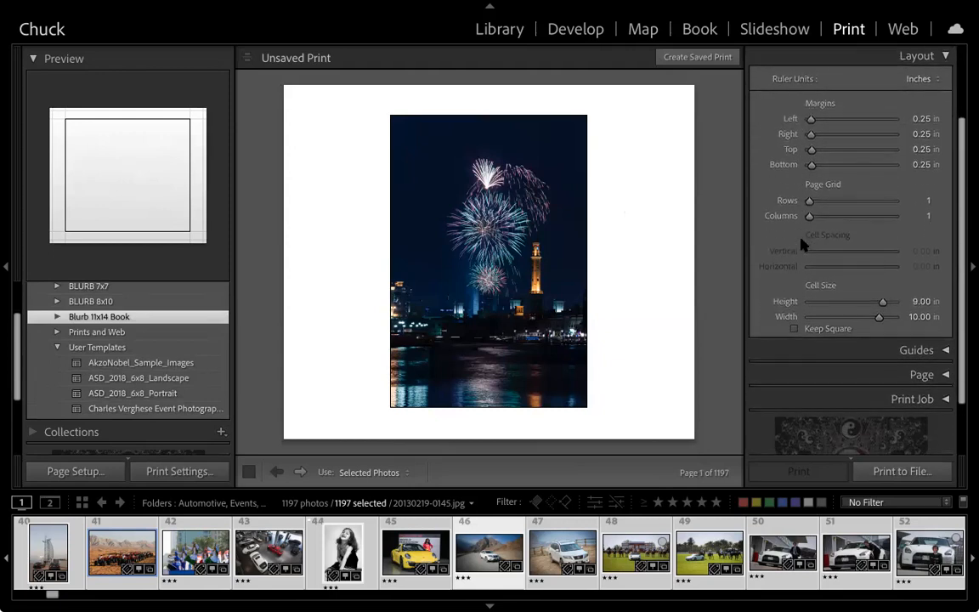
scroll(803, 245, "down", 2)
scroll(803, 245, "up", 7)
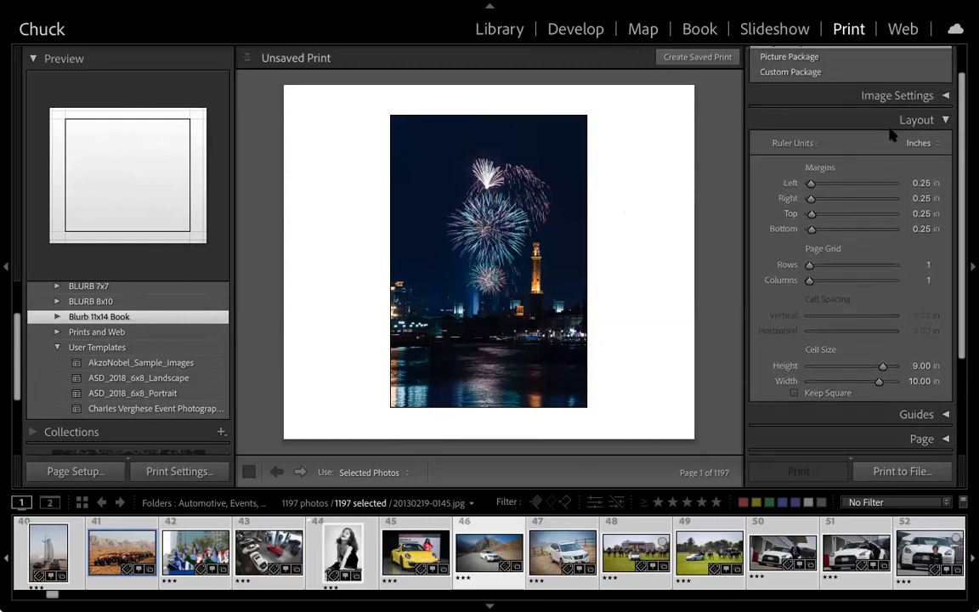
left_click(812, 123)
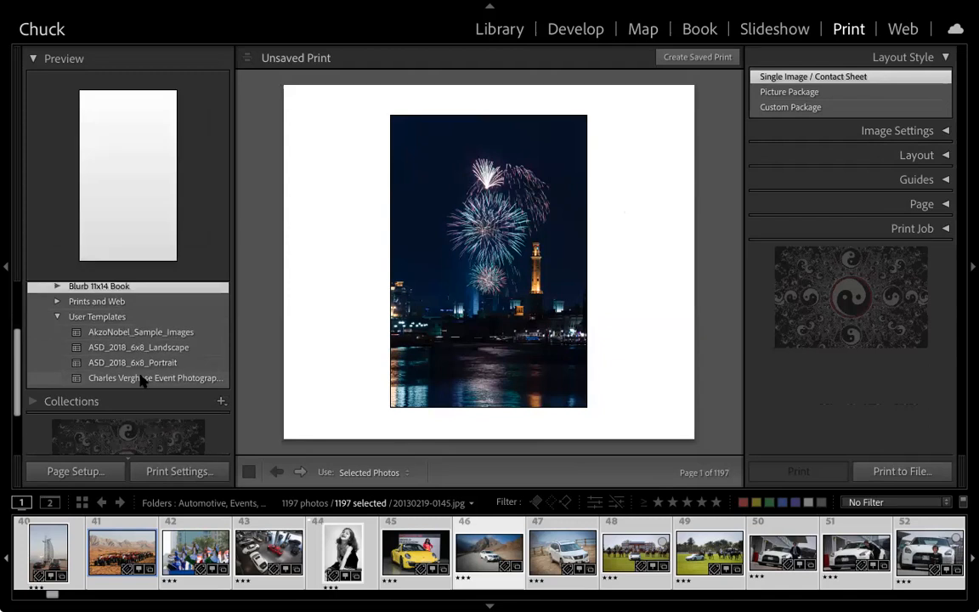
Expand the Prints and Web folder, preview 4x6 White Boarder Print w Logo, and apply the 6x12 8 Up Squares w Logo template
left_click(57, 331)
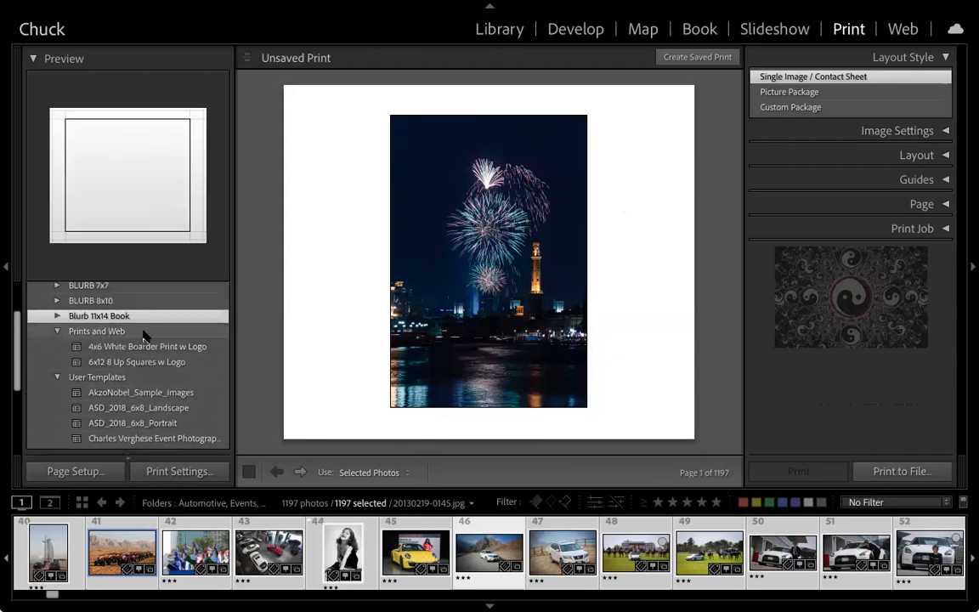
left_click(155, 348)
left_click(153, 362)
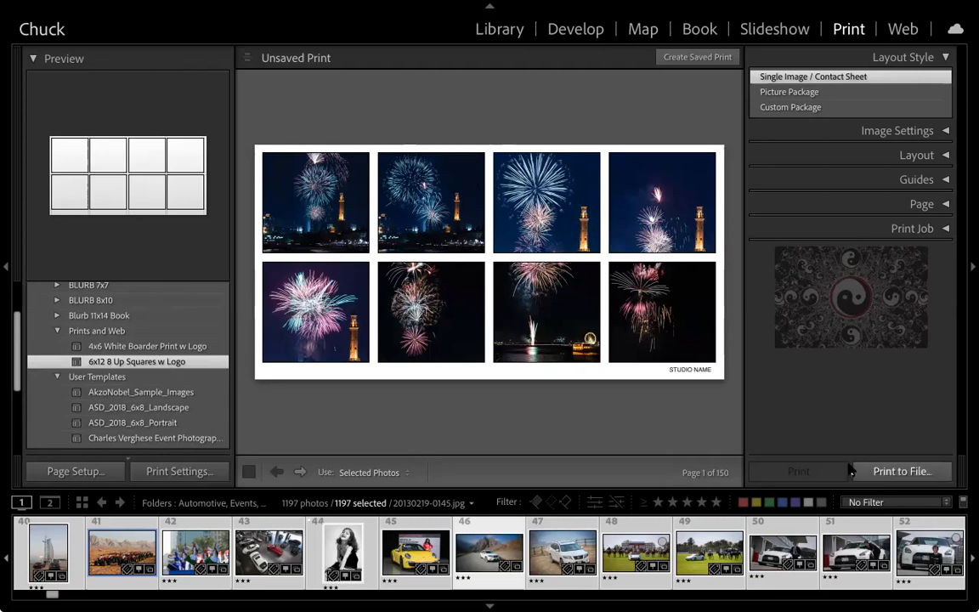
left_click(918, 205)
left_click(918, 124)
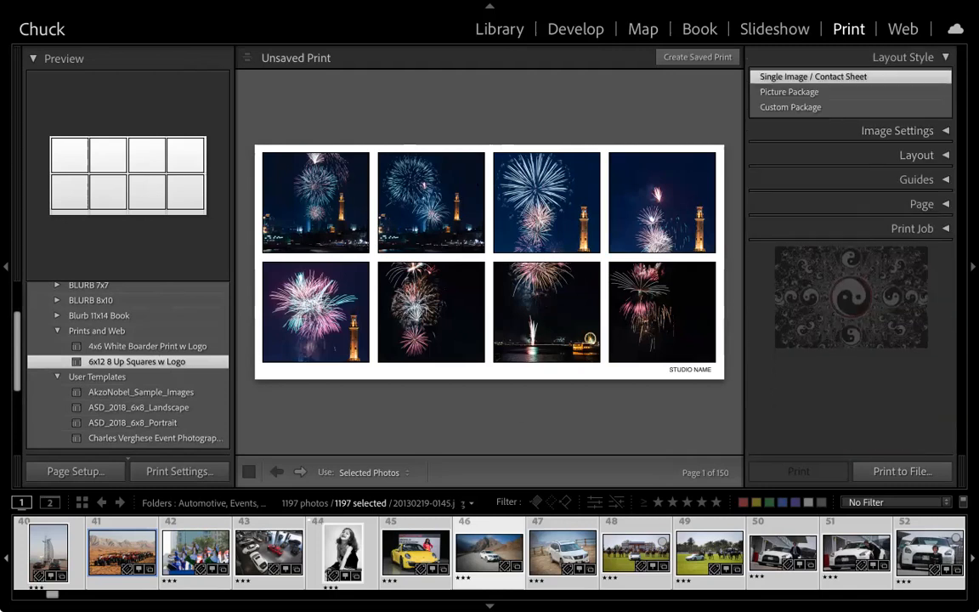
Page back and forth through the eight-square layout, ending on page 3
left_click(300, 472)
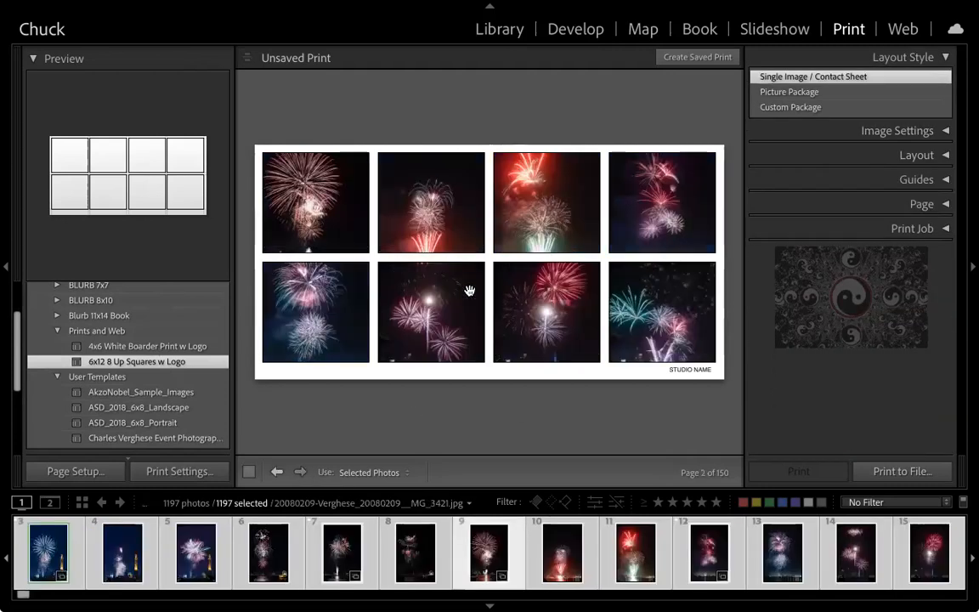
left_click(277, 472)
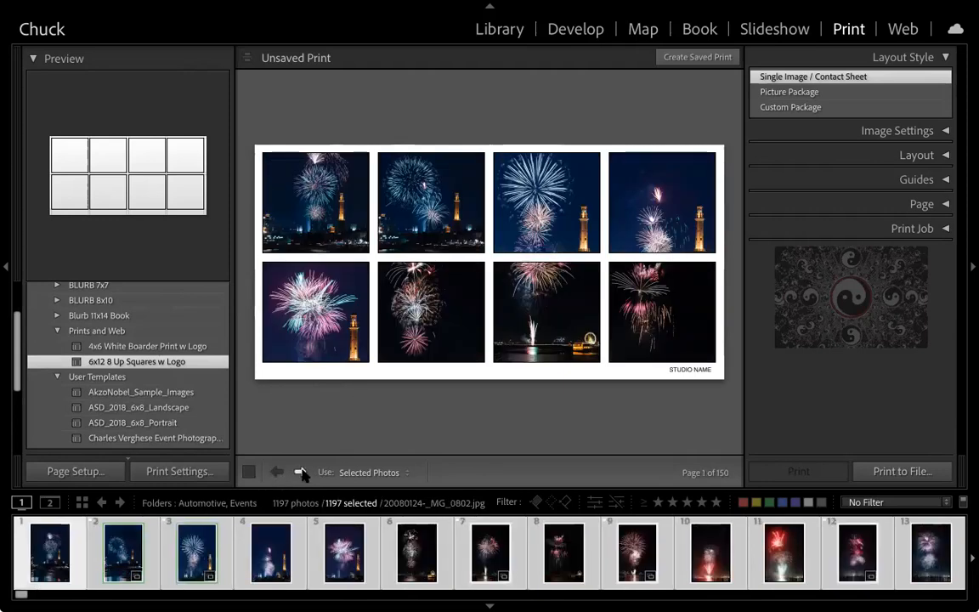
left_click(301, 472)
left_click(301, 472)
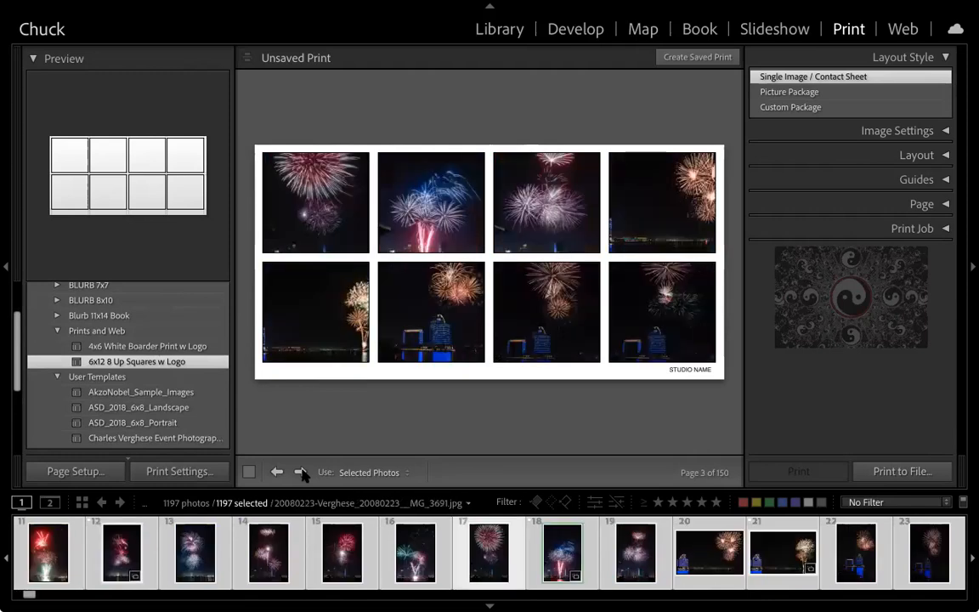
left_click(277, 473)
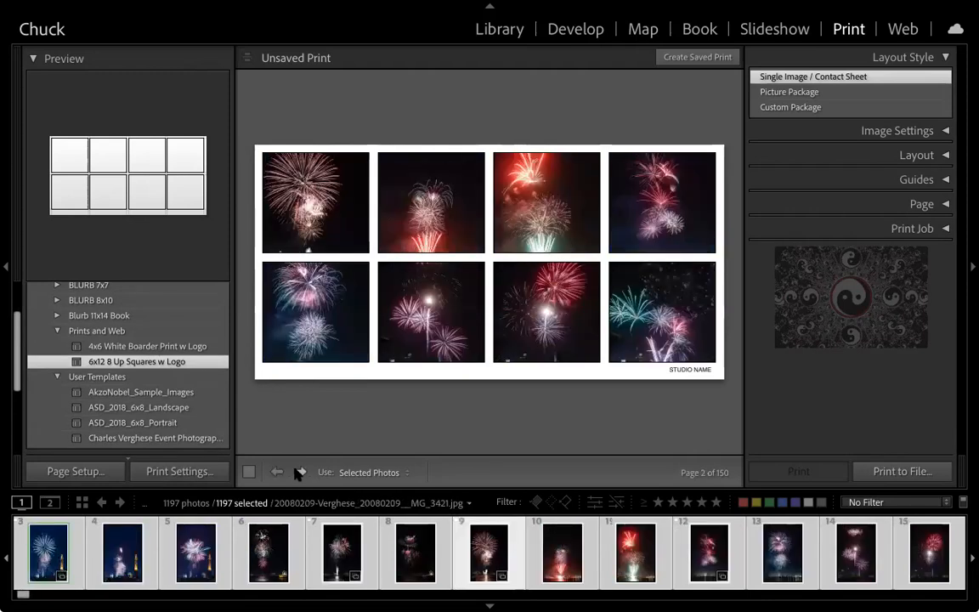
left_click(300, 471)
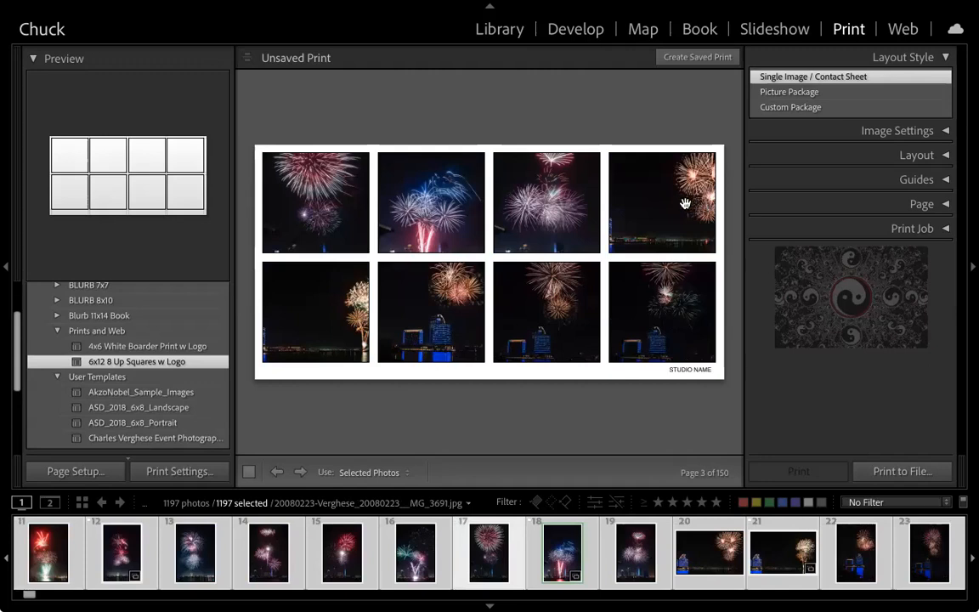
Reposition the photos in the upper-right and lower-left cells on page 3 so the fireworks sit fully within each square
left_click_drag(685, 204, 643, 204)
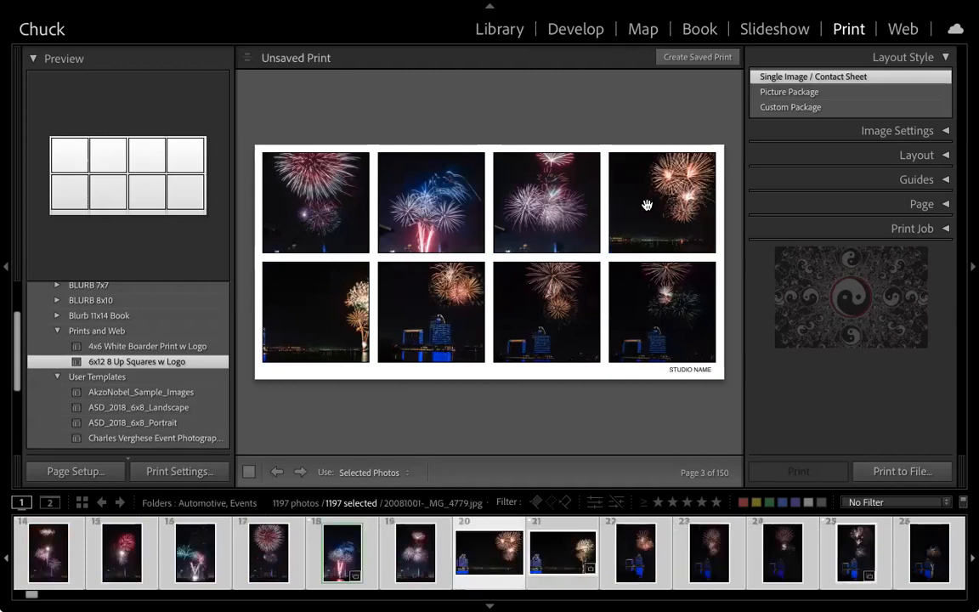
left_click_drag(316, 289, 277, 285)
left_click(312, 204)
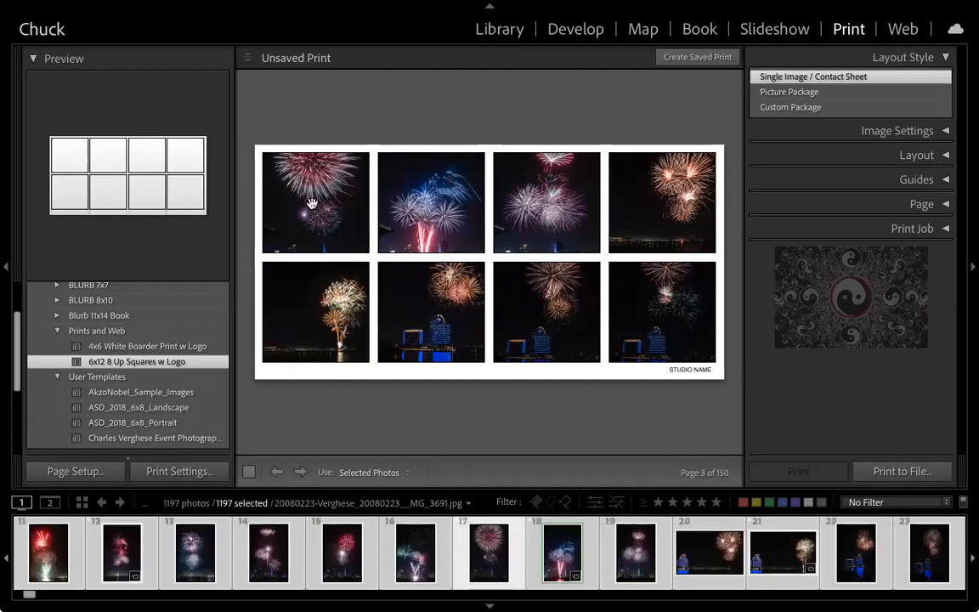
Reposition the photos in the first upper cell and third lower cell on page 3 to show more of each firework's top
left_click_drag(312, 204, 311, 223)
left_click_drag(561, 306, 559, 326)
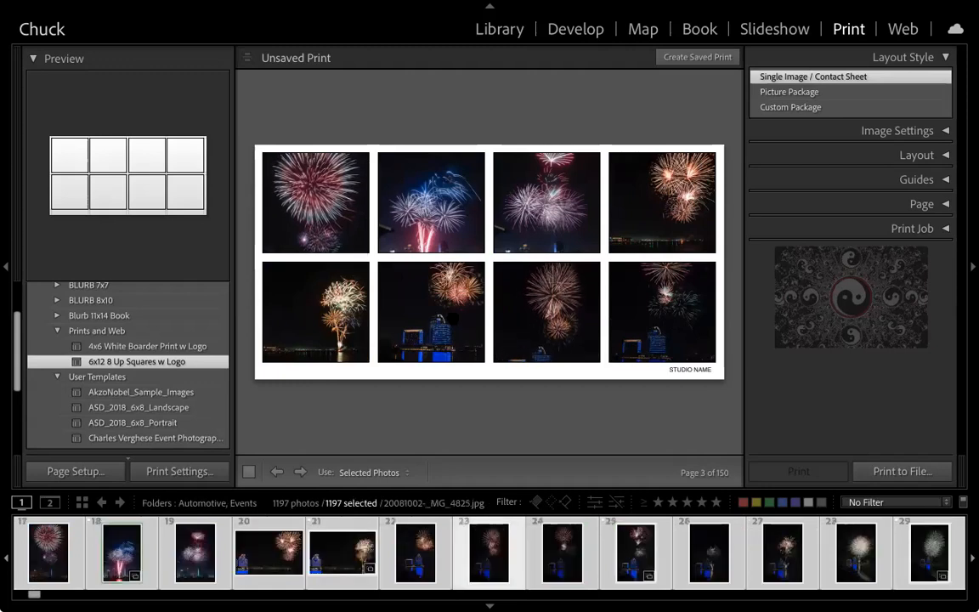
left_click(677, 312)
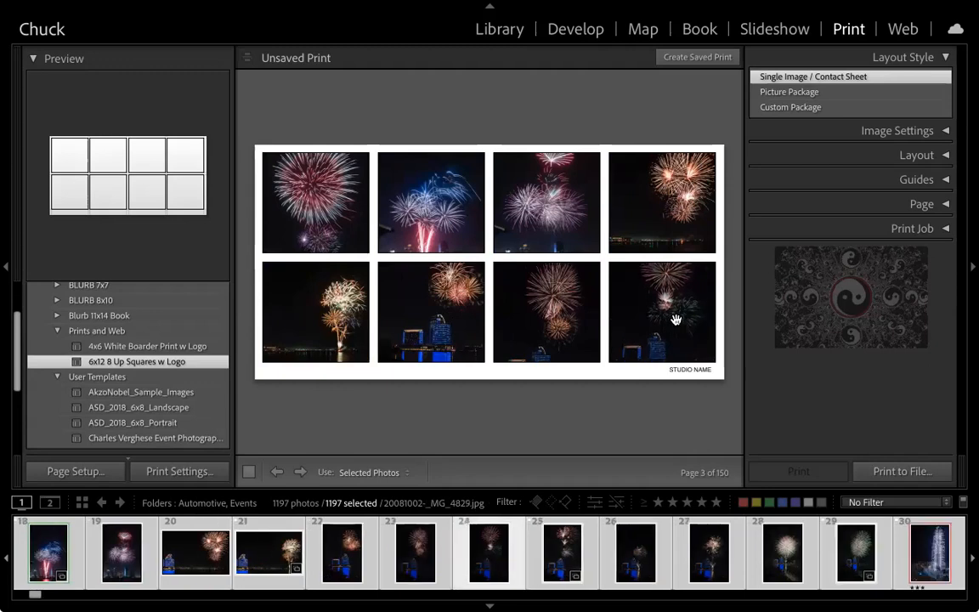
Go back to page 2, cancel saving to a folder, and set the print job's output to Printer
left_click(277, 472)
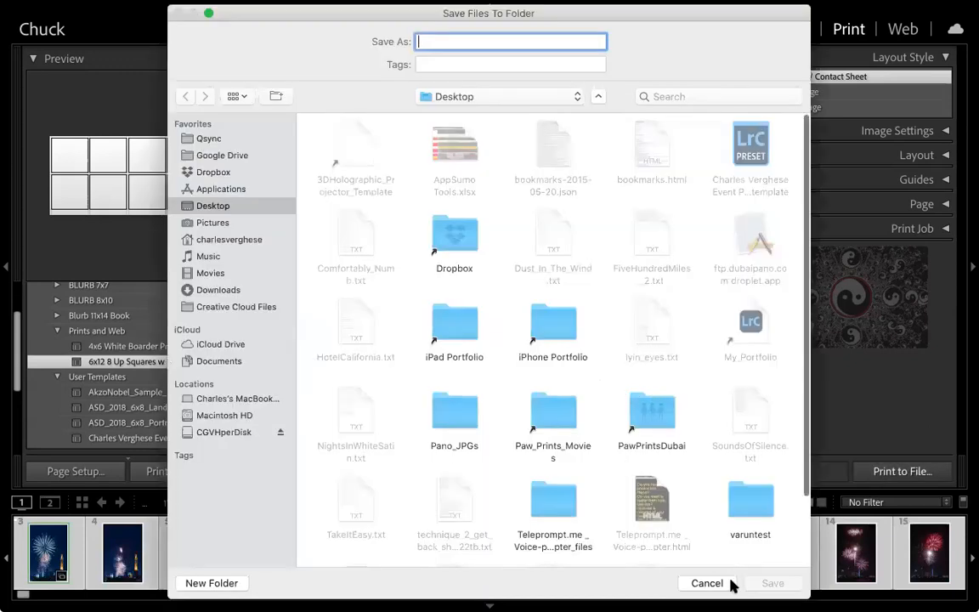
left_click(708, 583)
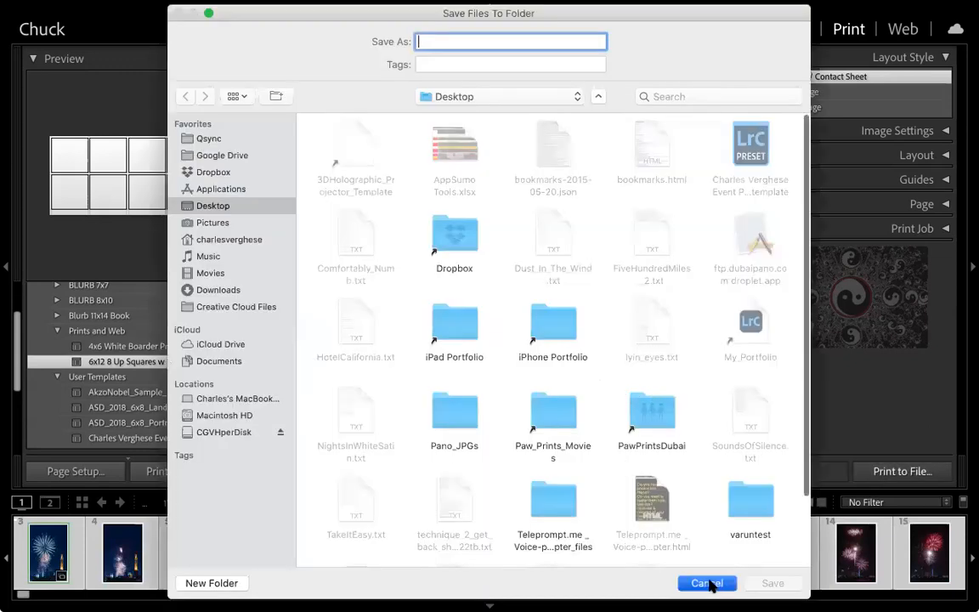
left_click(922, 228)
left_click(908, 168)
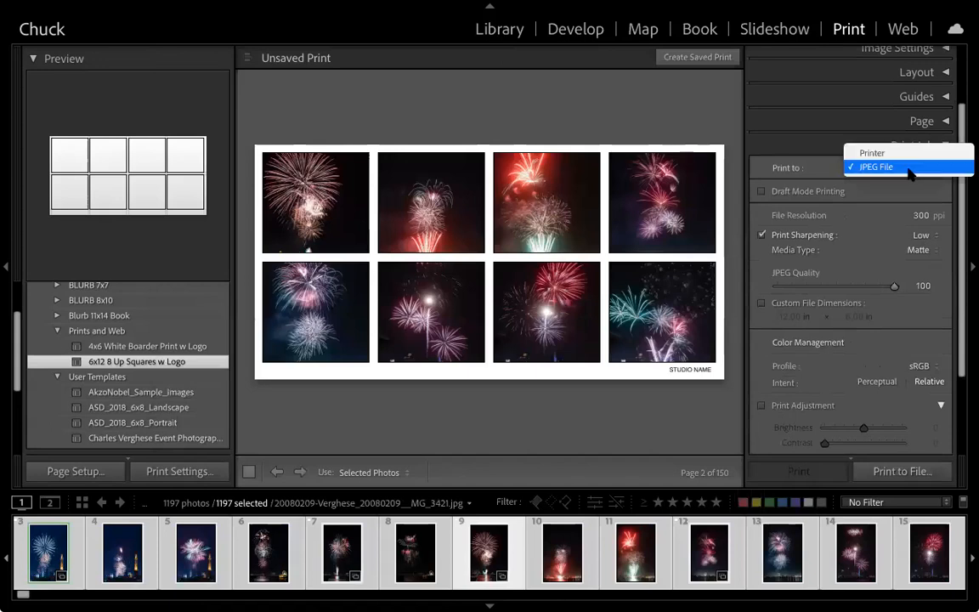
left_click(875, 153)
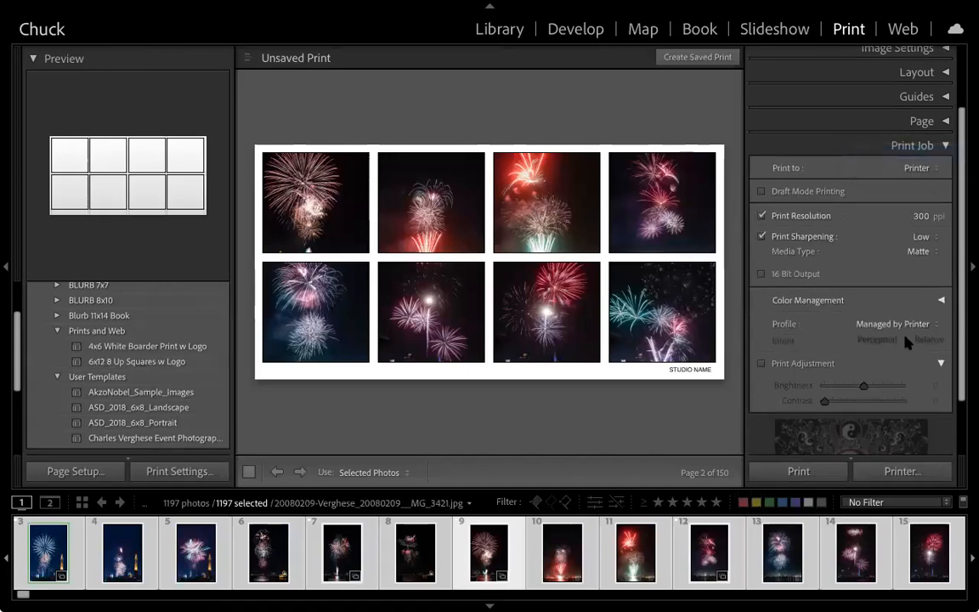
Review the system print dialog's options, cancel it, and check the output destinations while keeping Printer
left_click(897, 470)
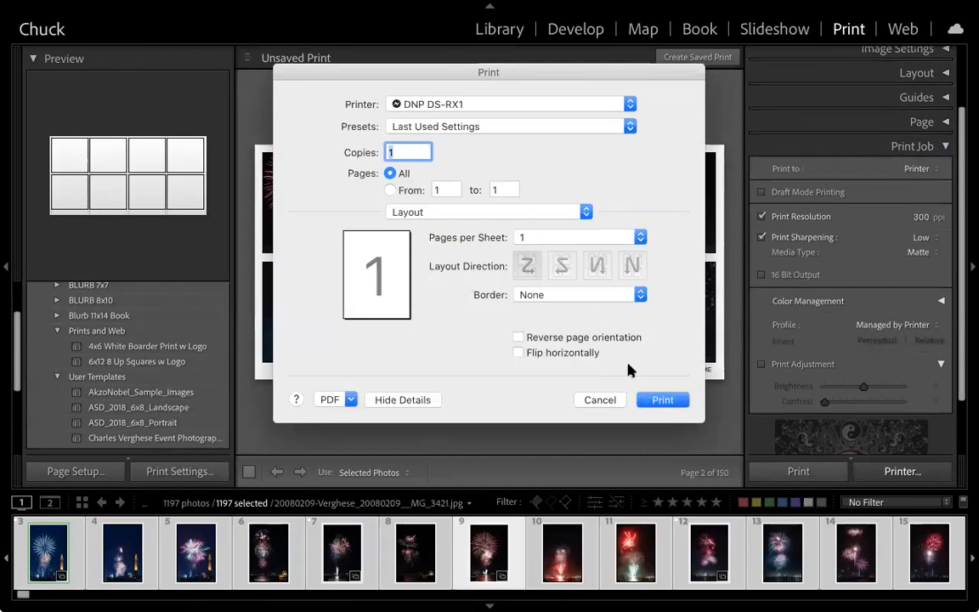
left_click(600, 400)
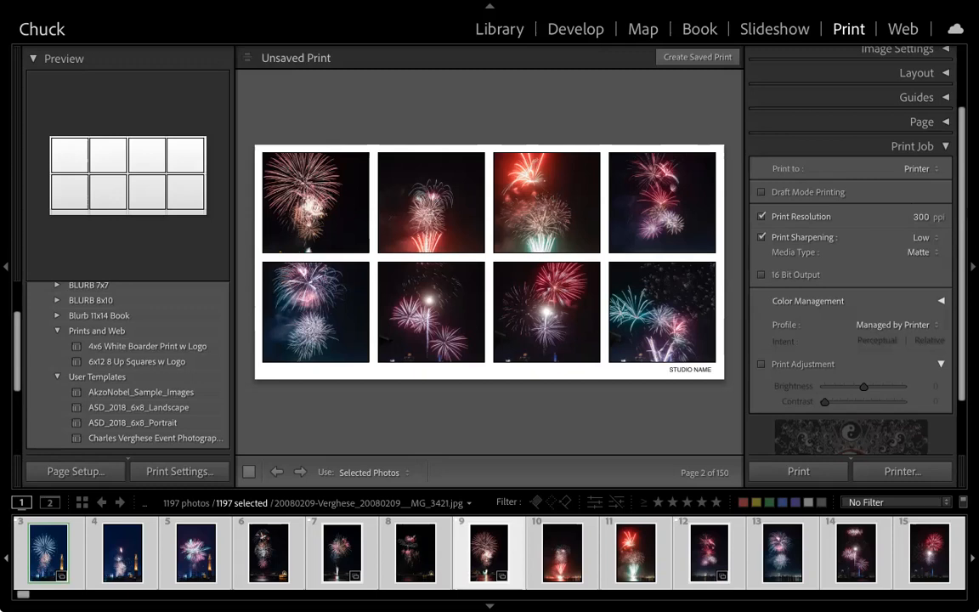
left_click(914, 167)
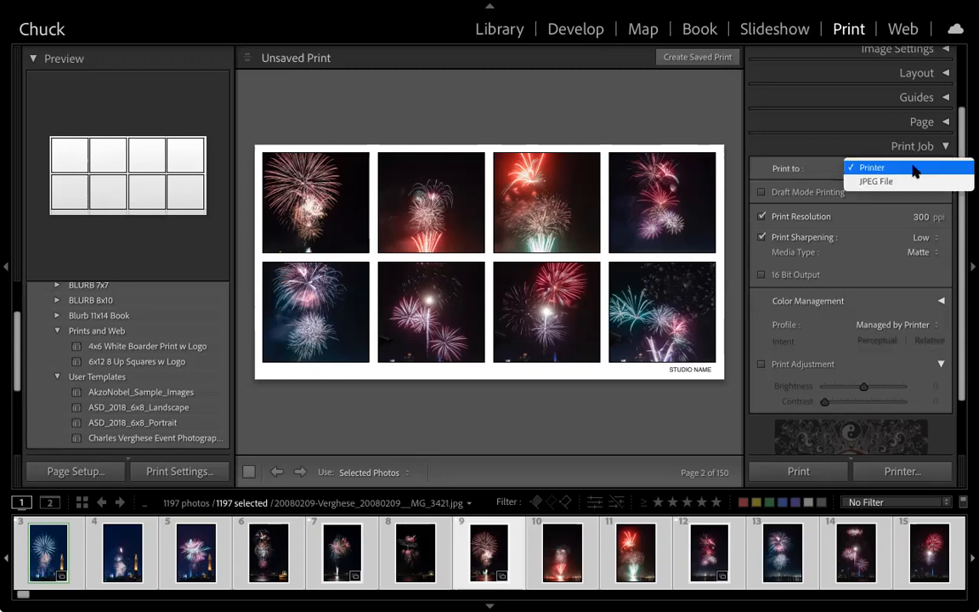
left_click(884, 167)
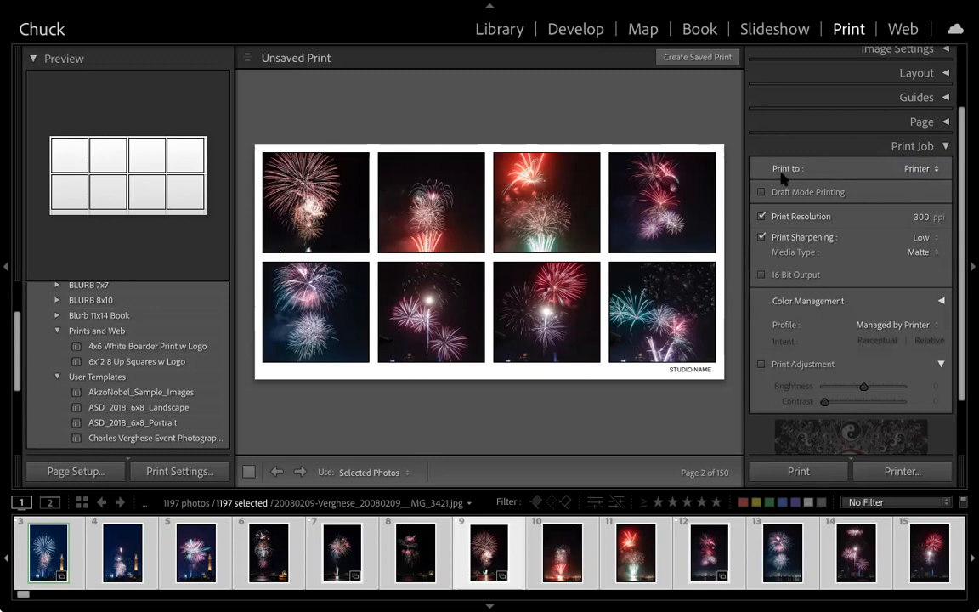
Open the system print dialog and limit the print job to pages 1 to 3
left_click(903, 472)
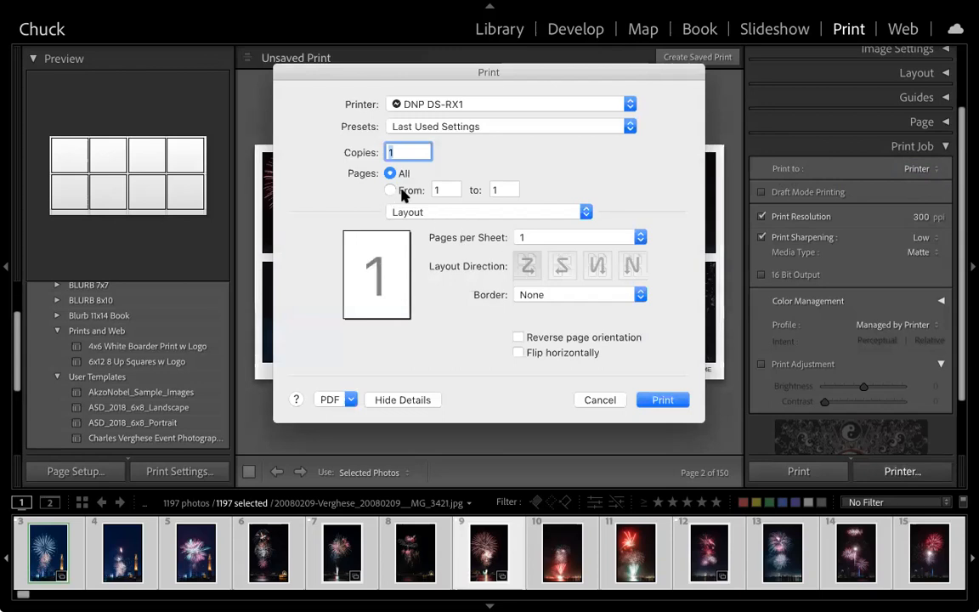
left_click(403, 192)
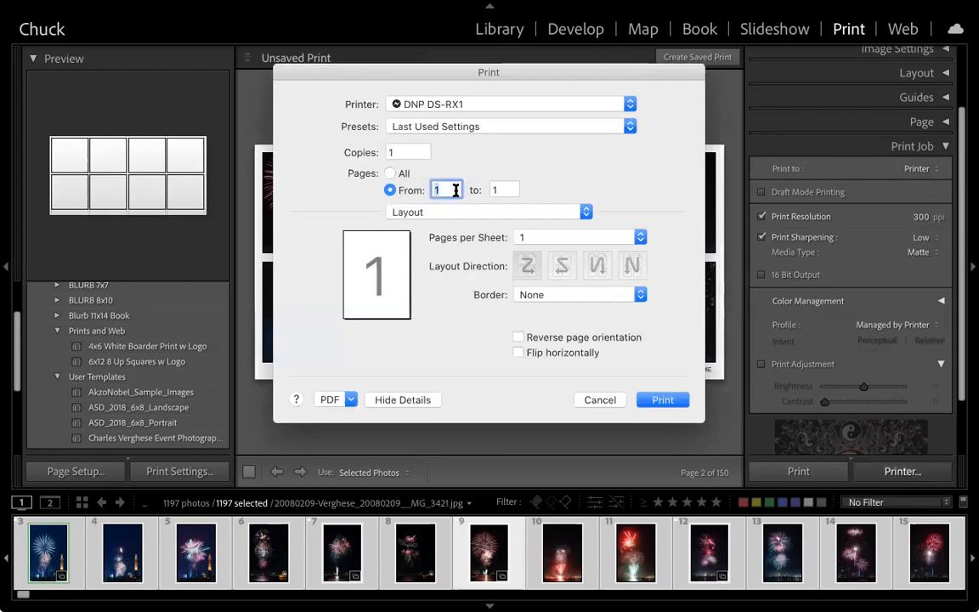
left_click(502, 188)
type("3")
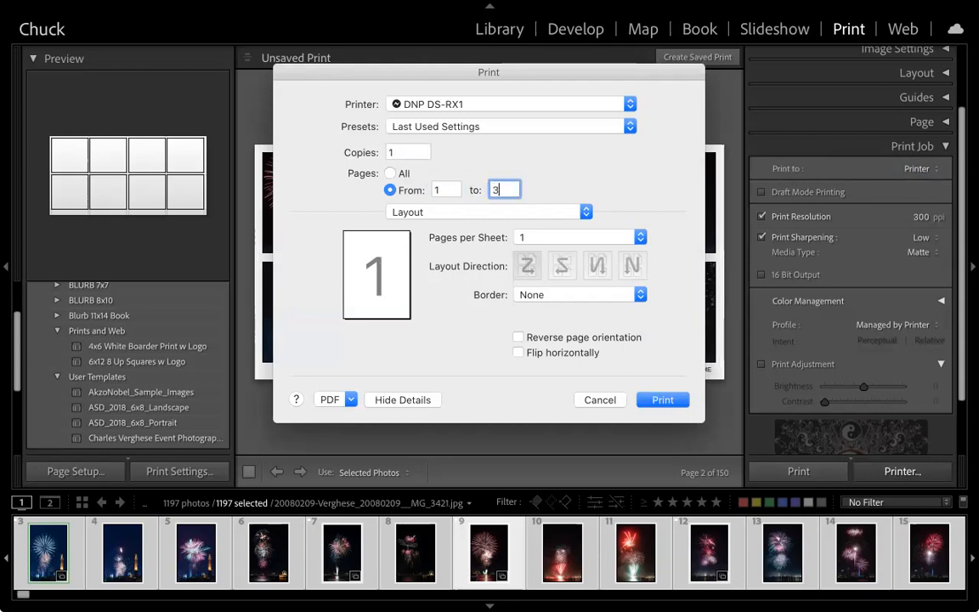
Save the print job to the Desktop as a PDF named fireworks
left_click(349, 400)
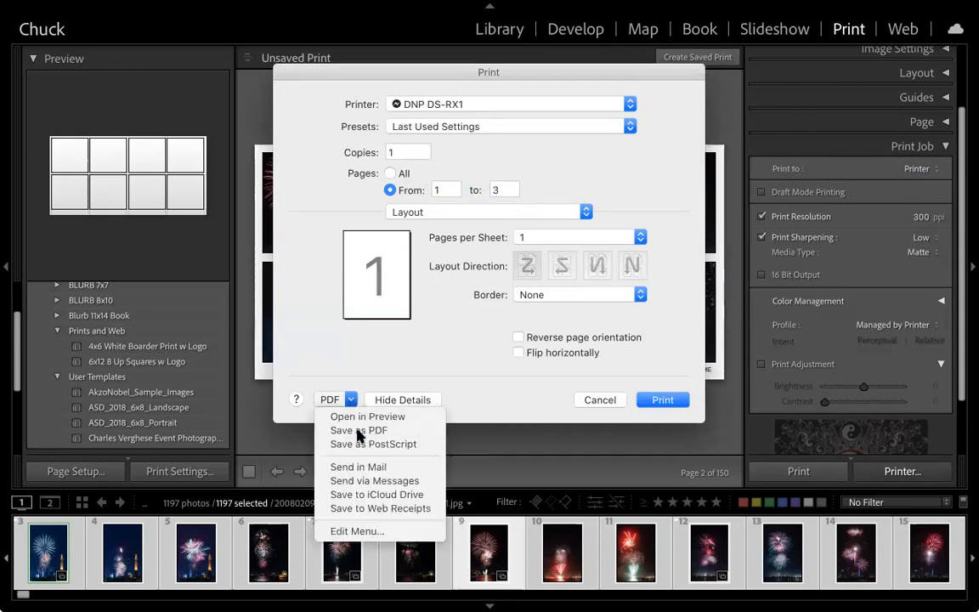
left_click(358, 432)
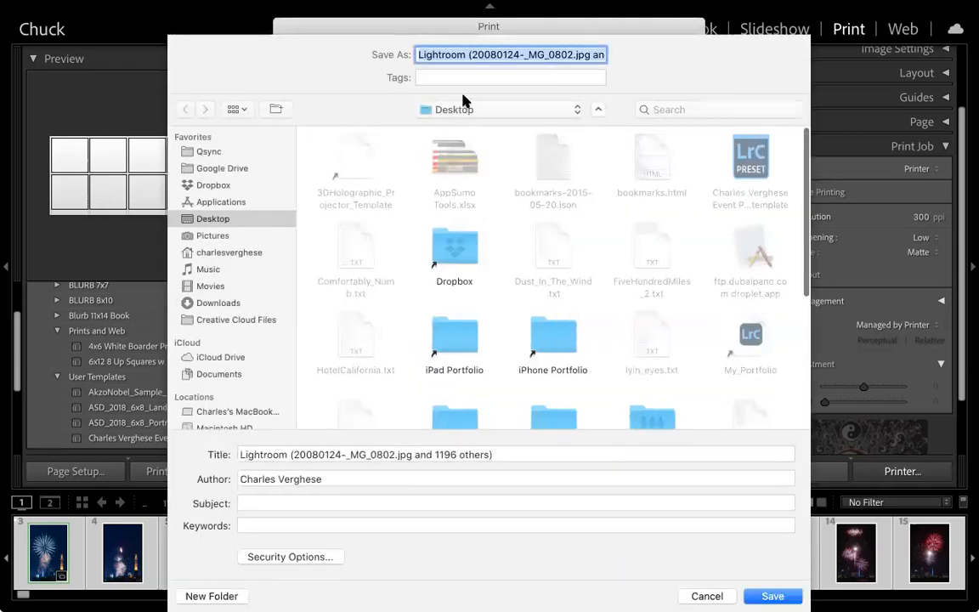
key("BackSpace")
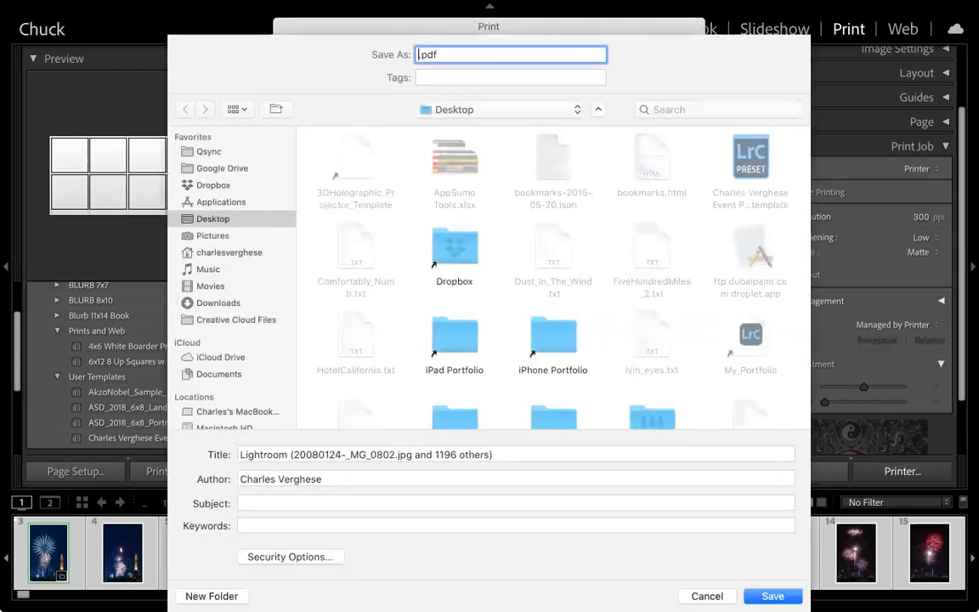
type("c")
key("BackSpace")
type("fireworks")
left_click(753, 600)
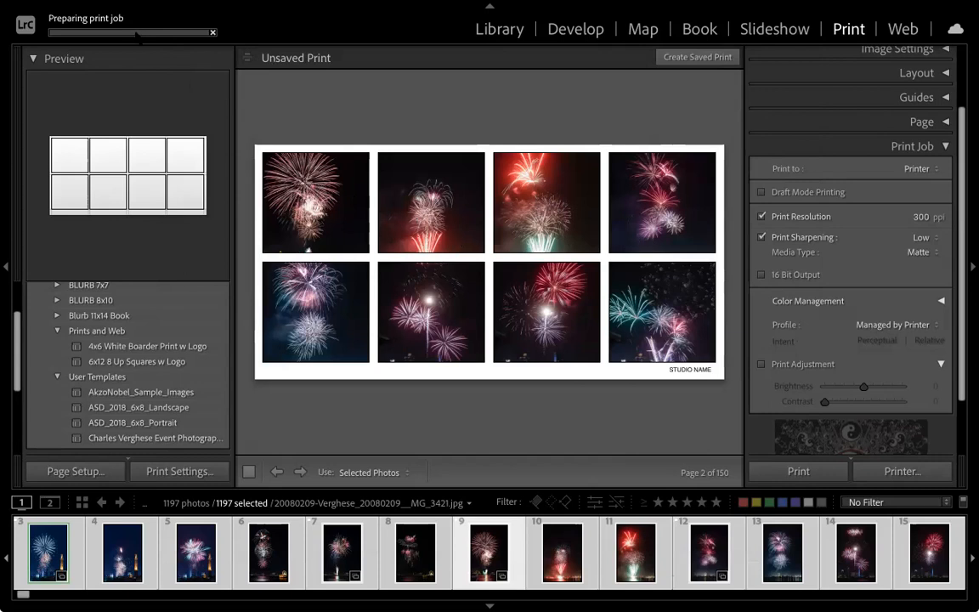
On page 1, reposition the photos in the first and fourth upper cells and the fourth lower cell to frame the fireworks better
left_click(277, 472)
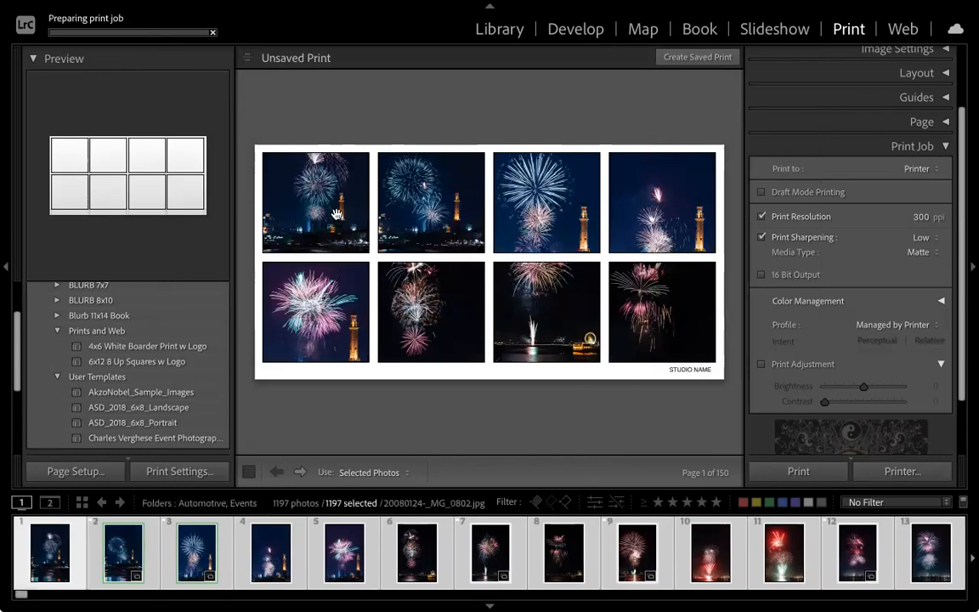
left_click_drag(336, 214, 335, 223)
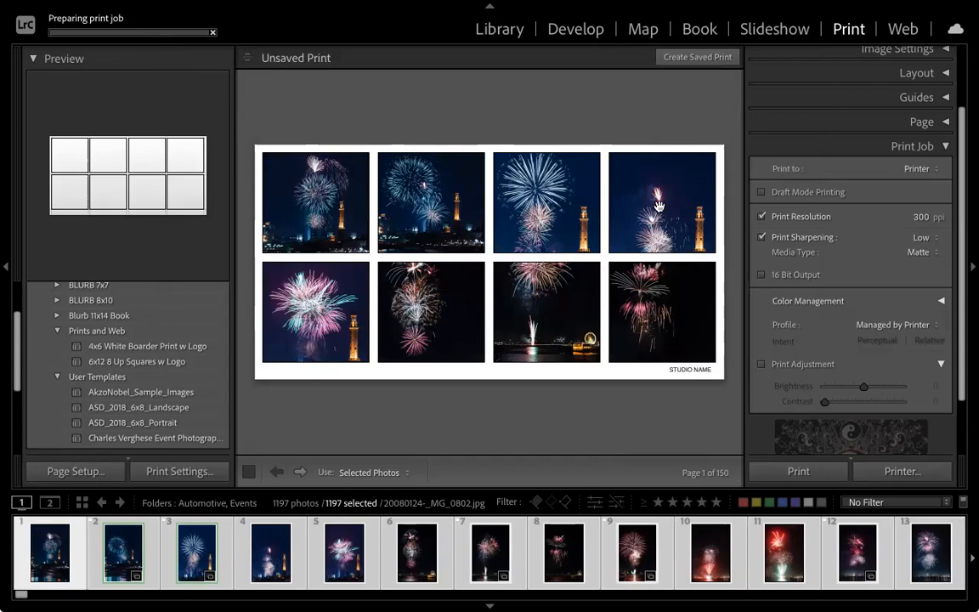
left_click_drag(658, 207, 662, 173)
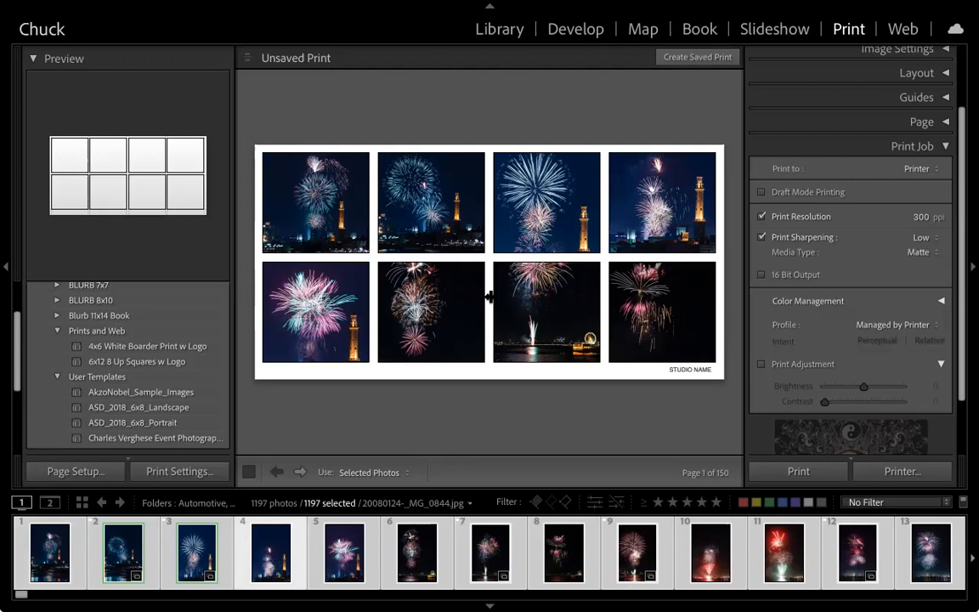
left_click_drag(669, 317, 678, 333)
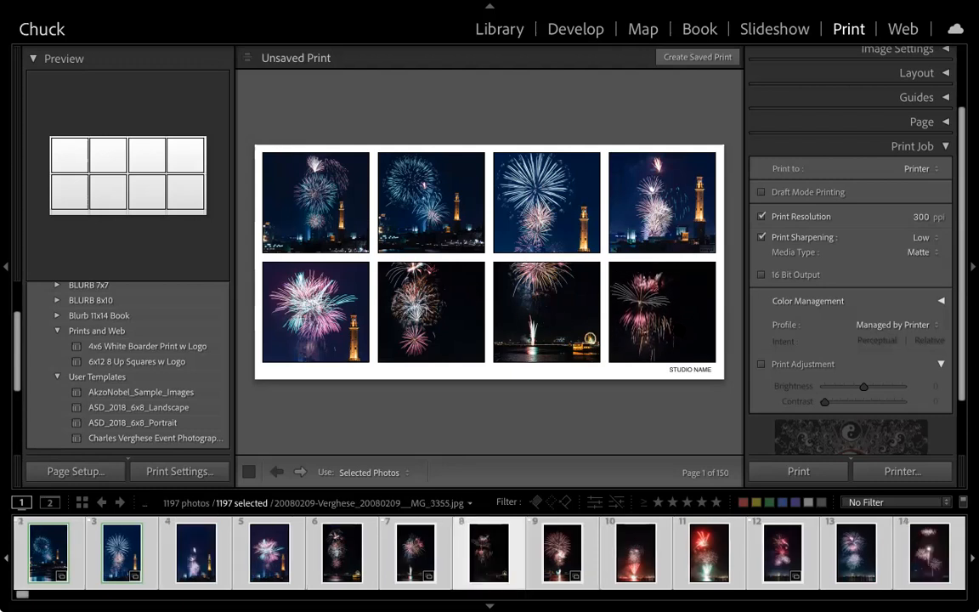
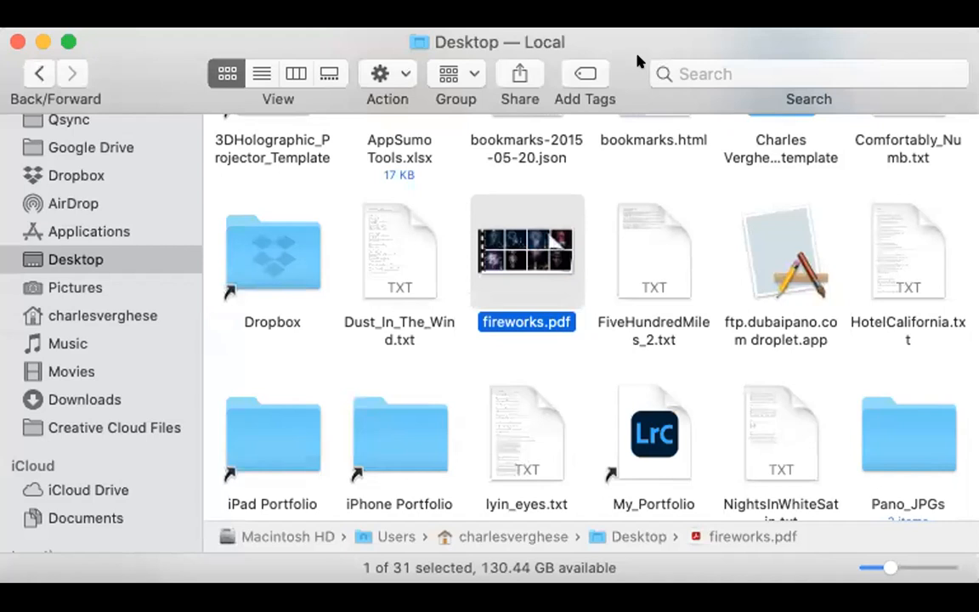
Preview fireworks.pdf from the Desktop, look through its pages up to the third, and close the preview
mouse_move(513, 219)
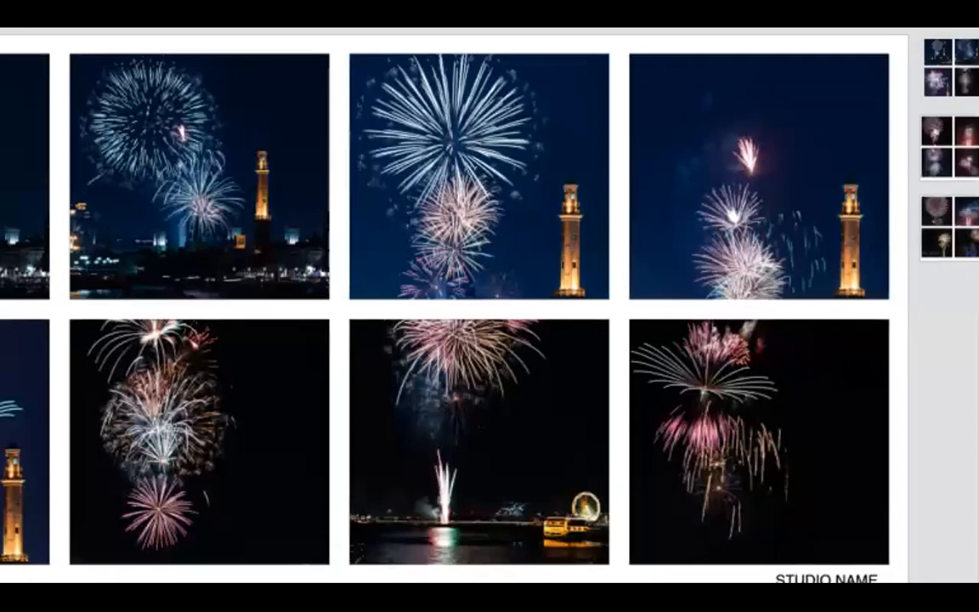
key("Down")
key("Down")
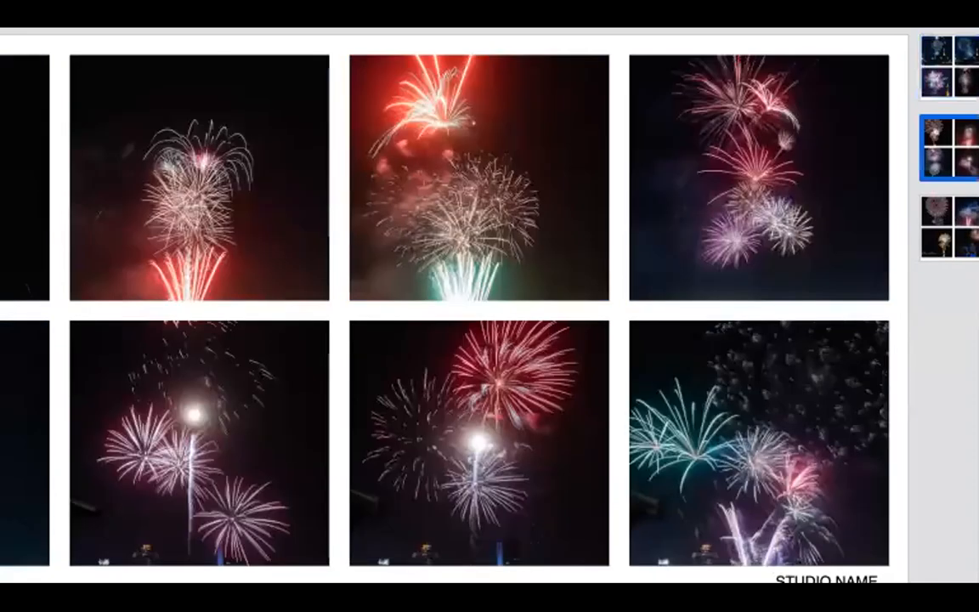
key("Up")
key("Up")
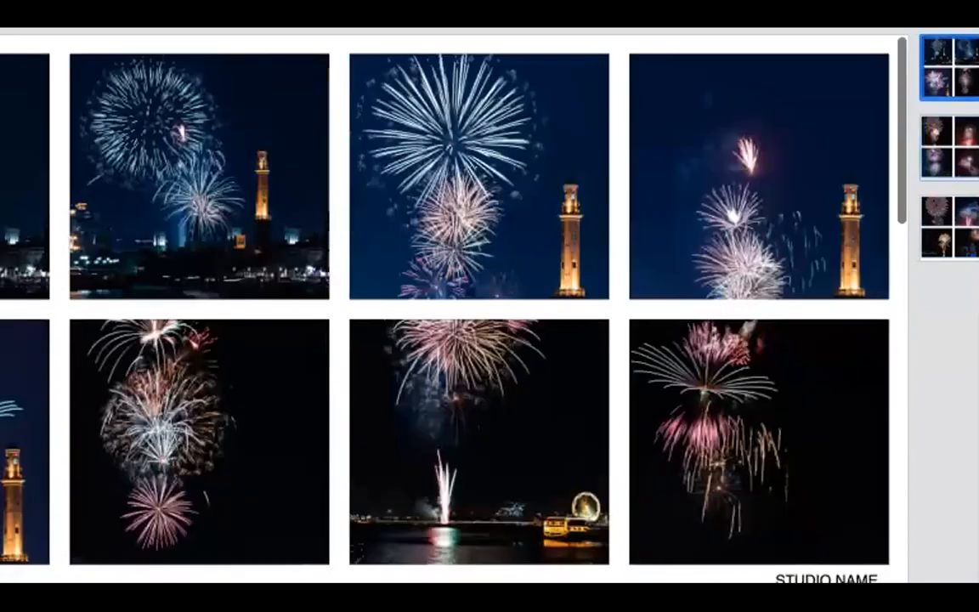
left_click(948, 227)
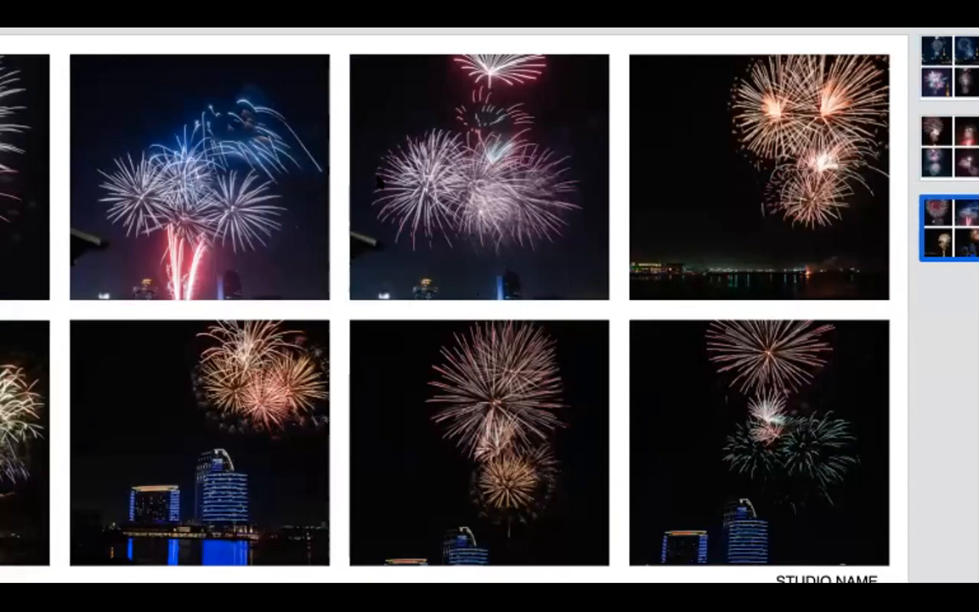
key("space")
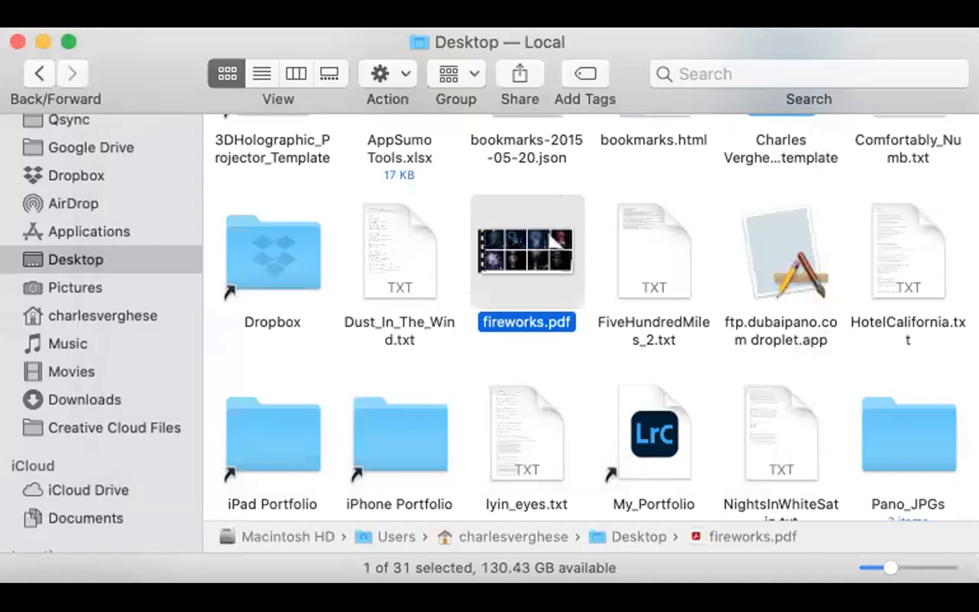